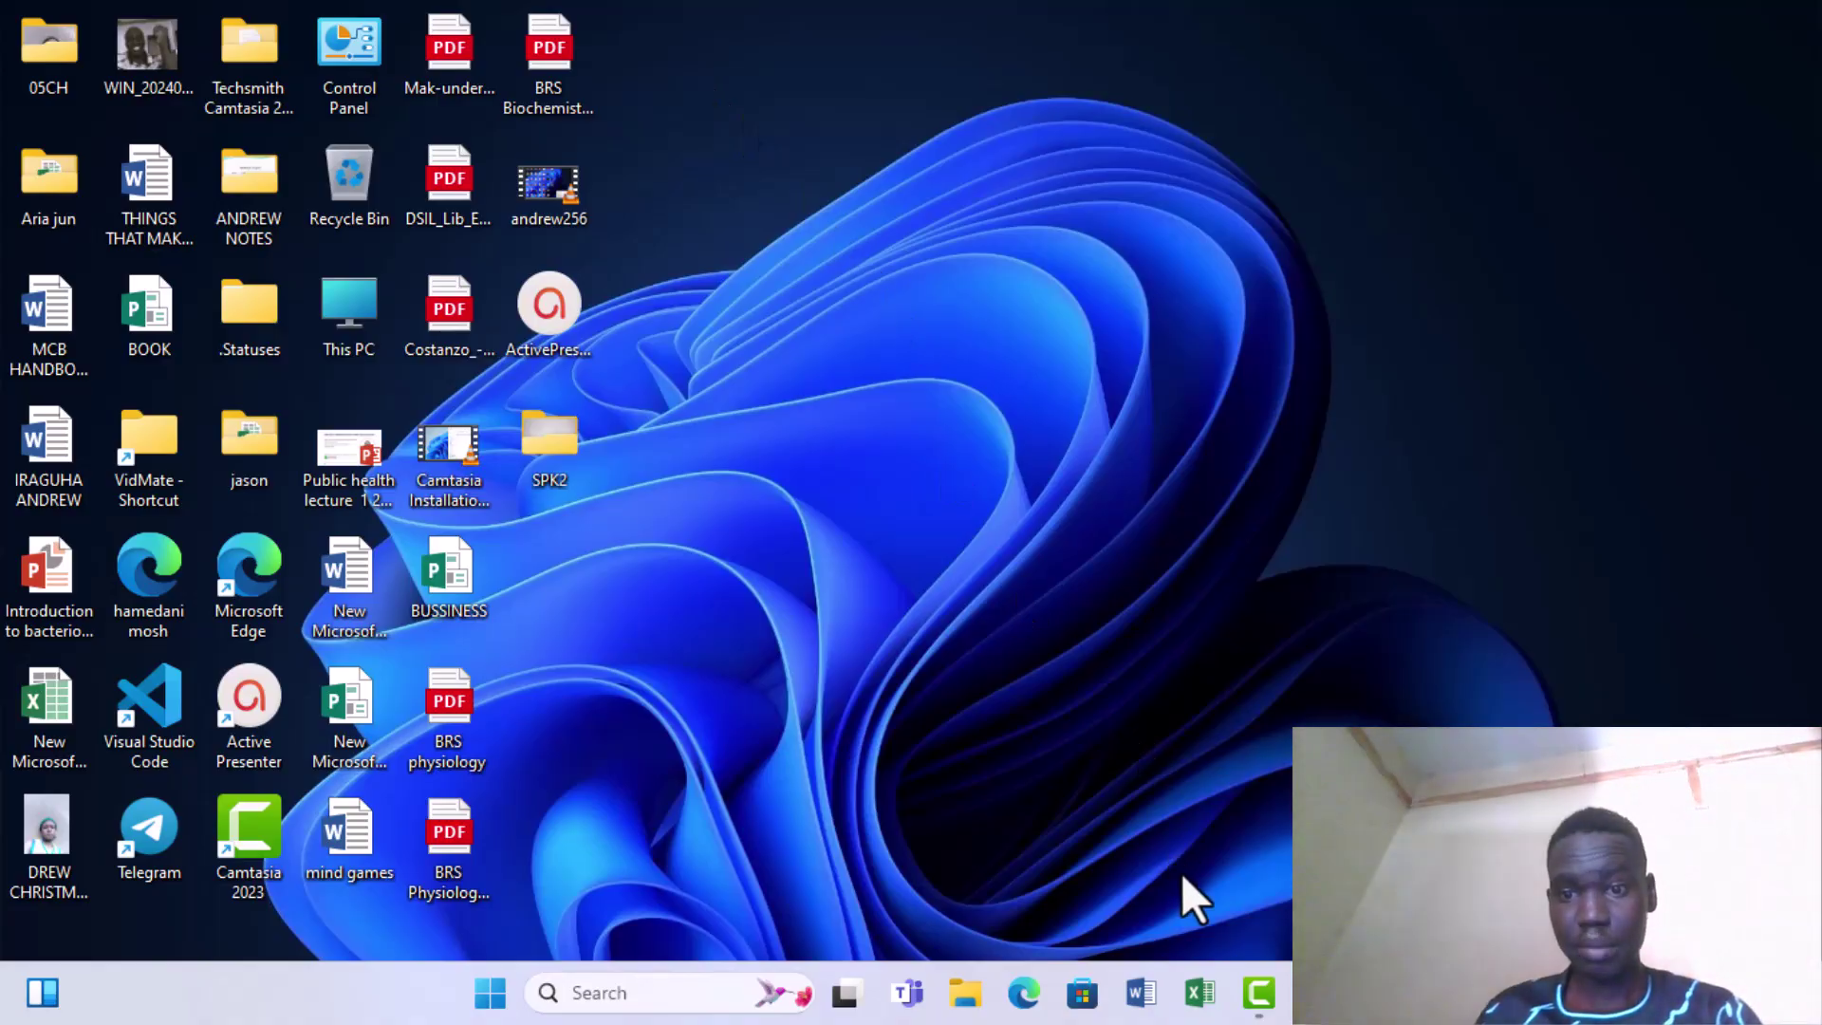
Open the recent workbook P4 REPORT CARDS in Excel and dismiss the activation wizard
left_click(1200, 993)
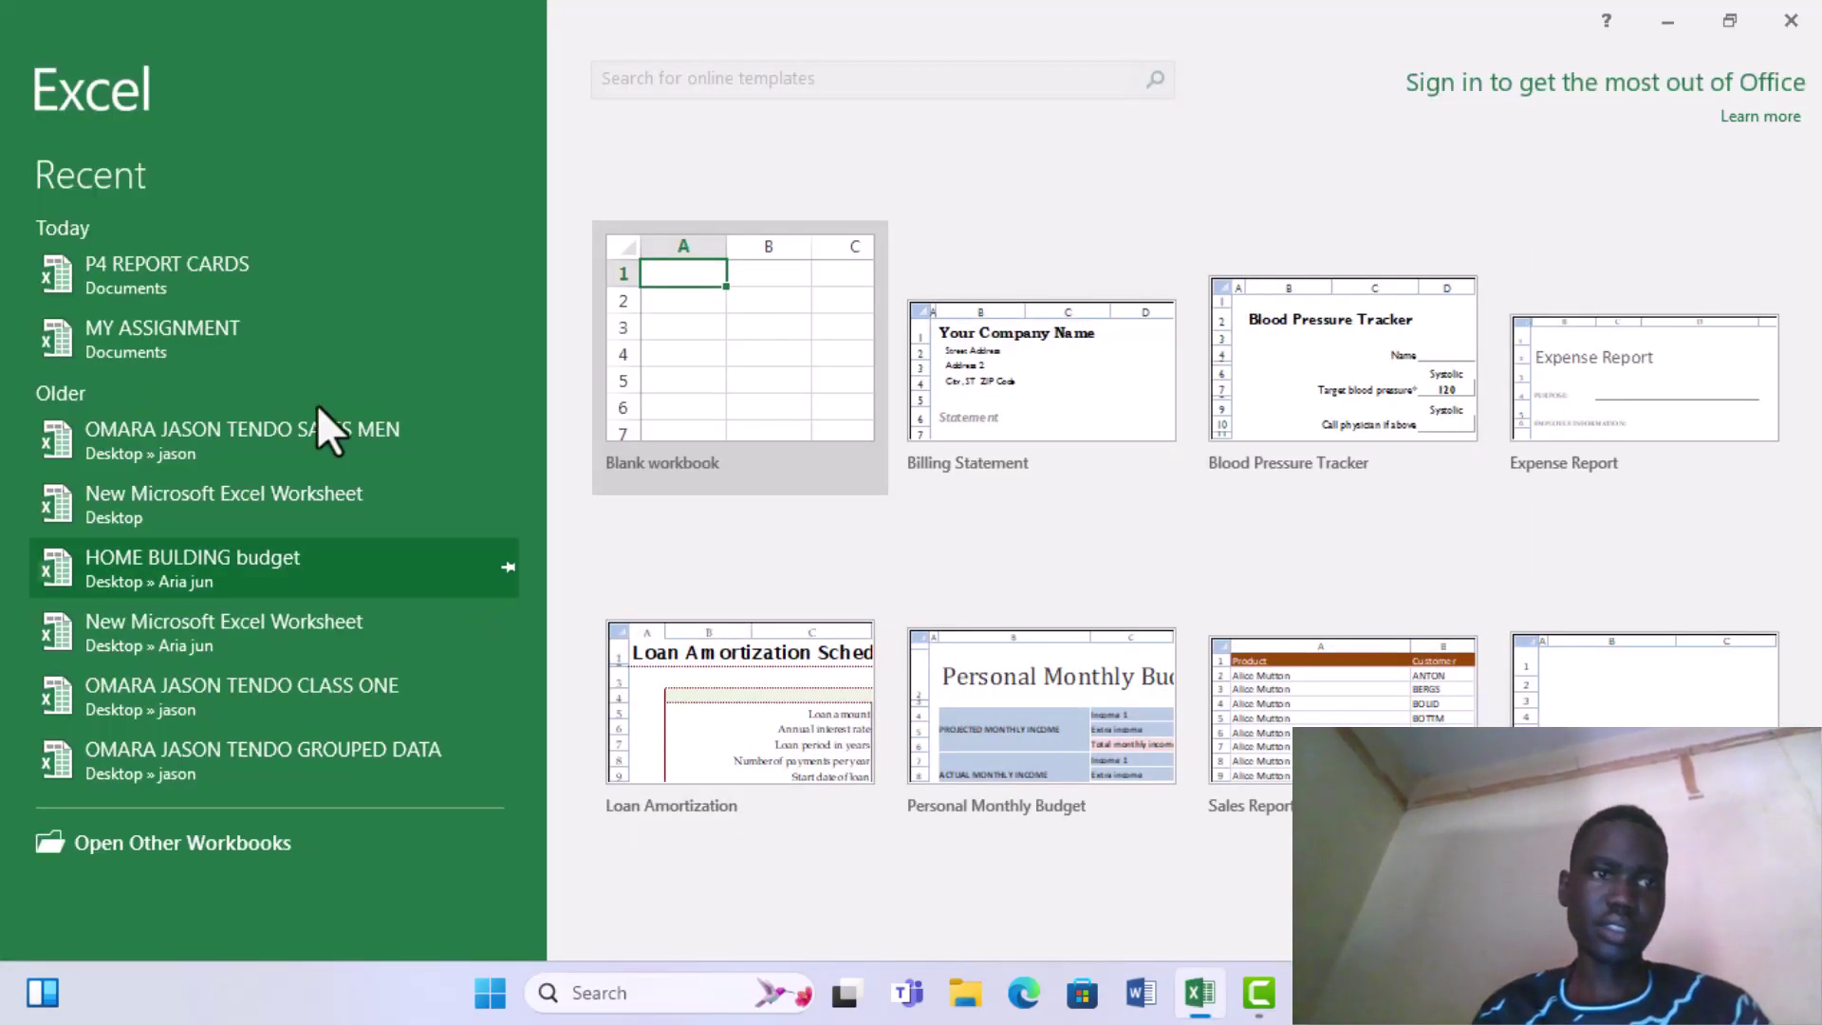
left_click(266, 277)
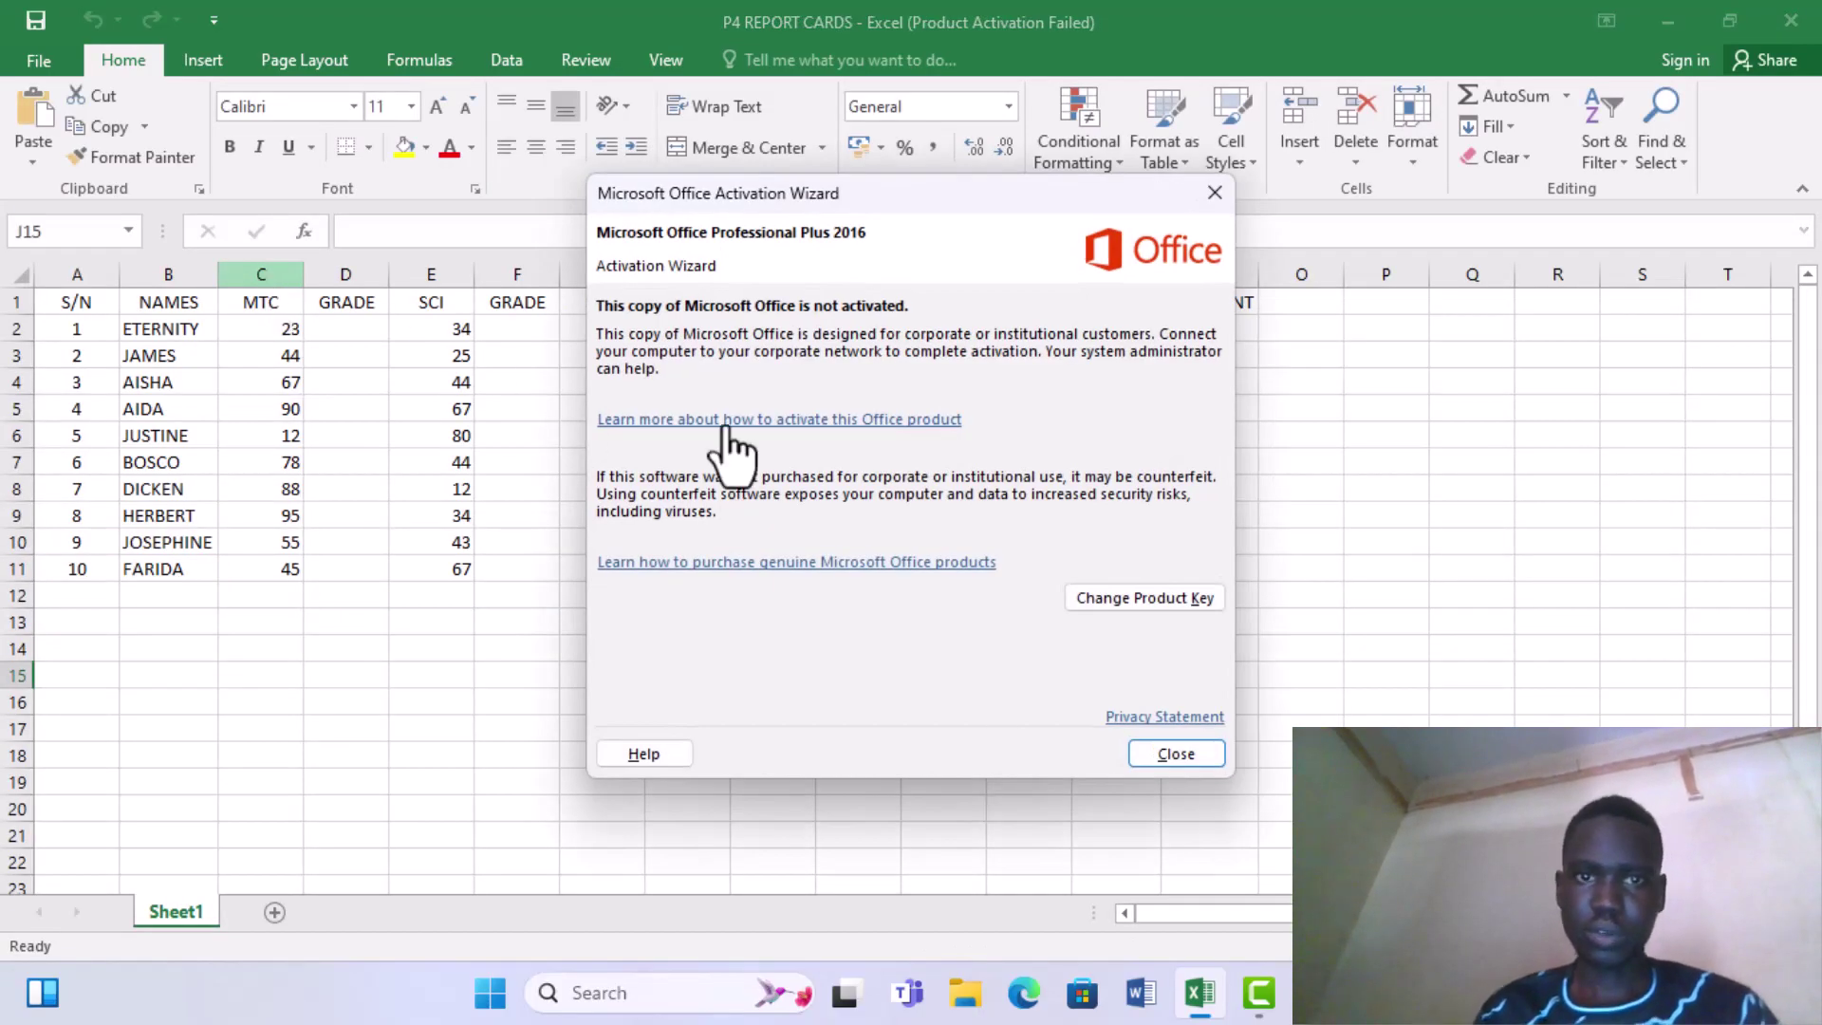
key("Escape")
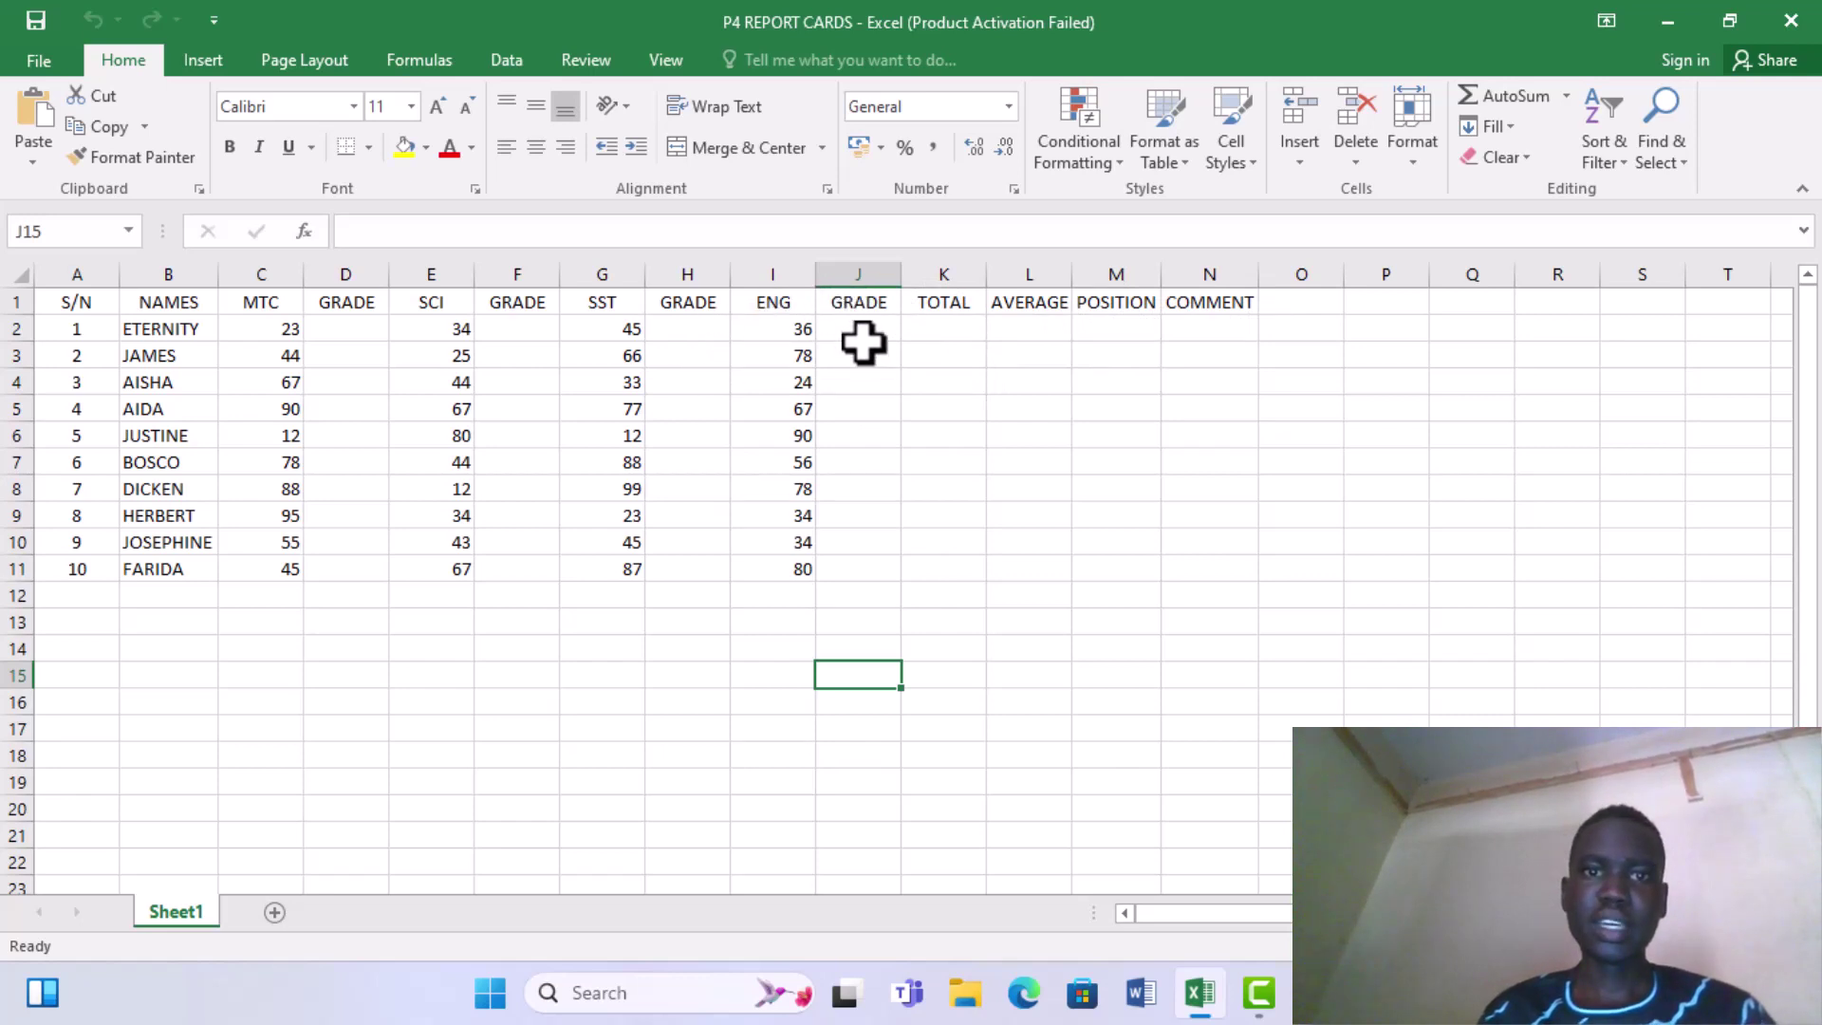
Total the first pupil's marks in K2 with =SUM(C2:I2) and fill the formula down to K11
left_click(933, 326)
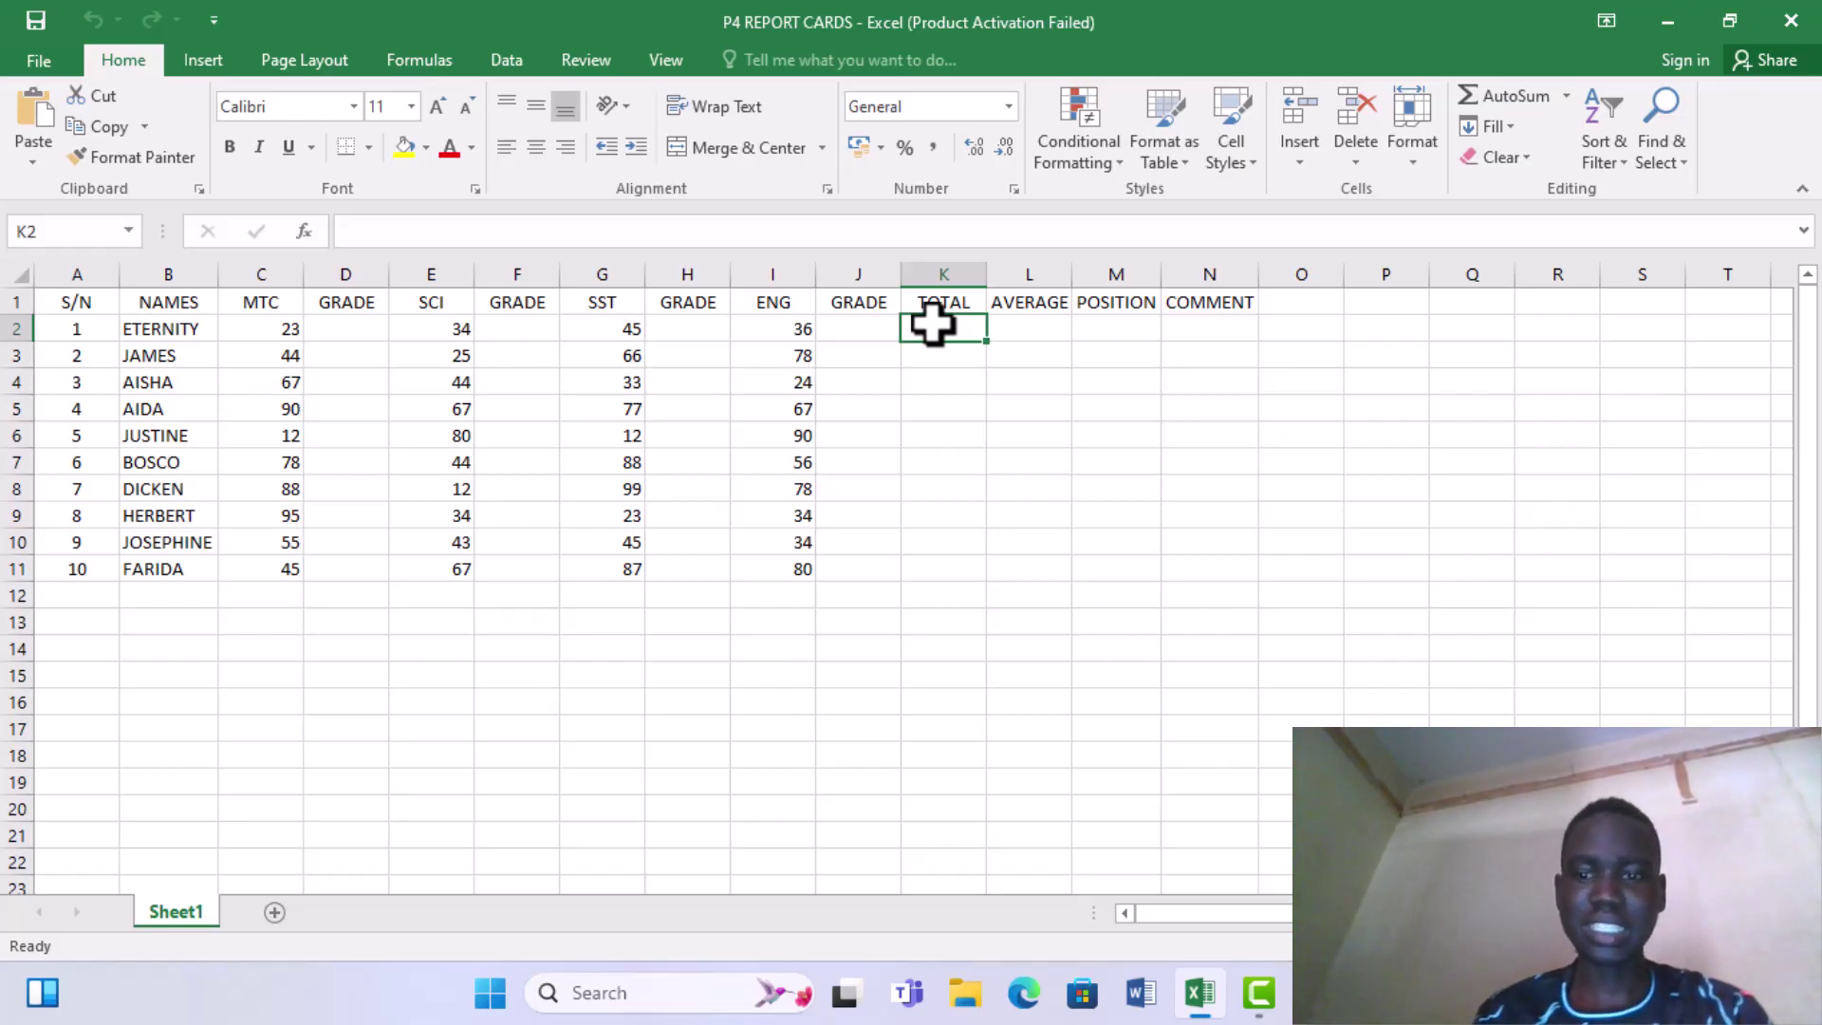
type("=")
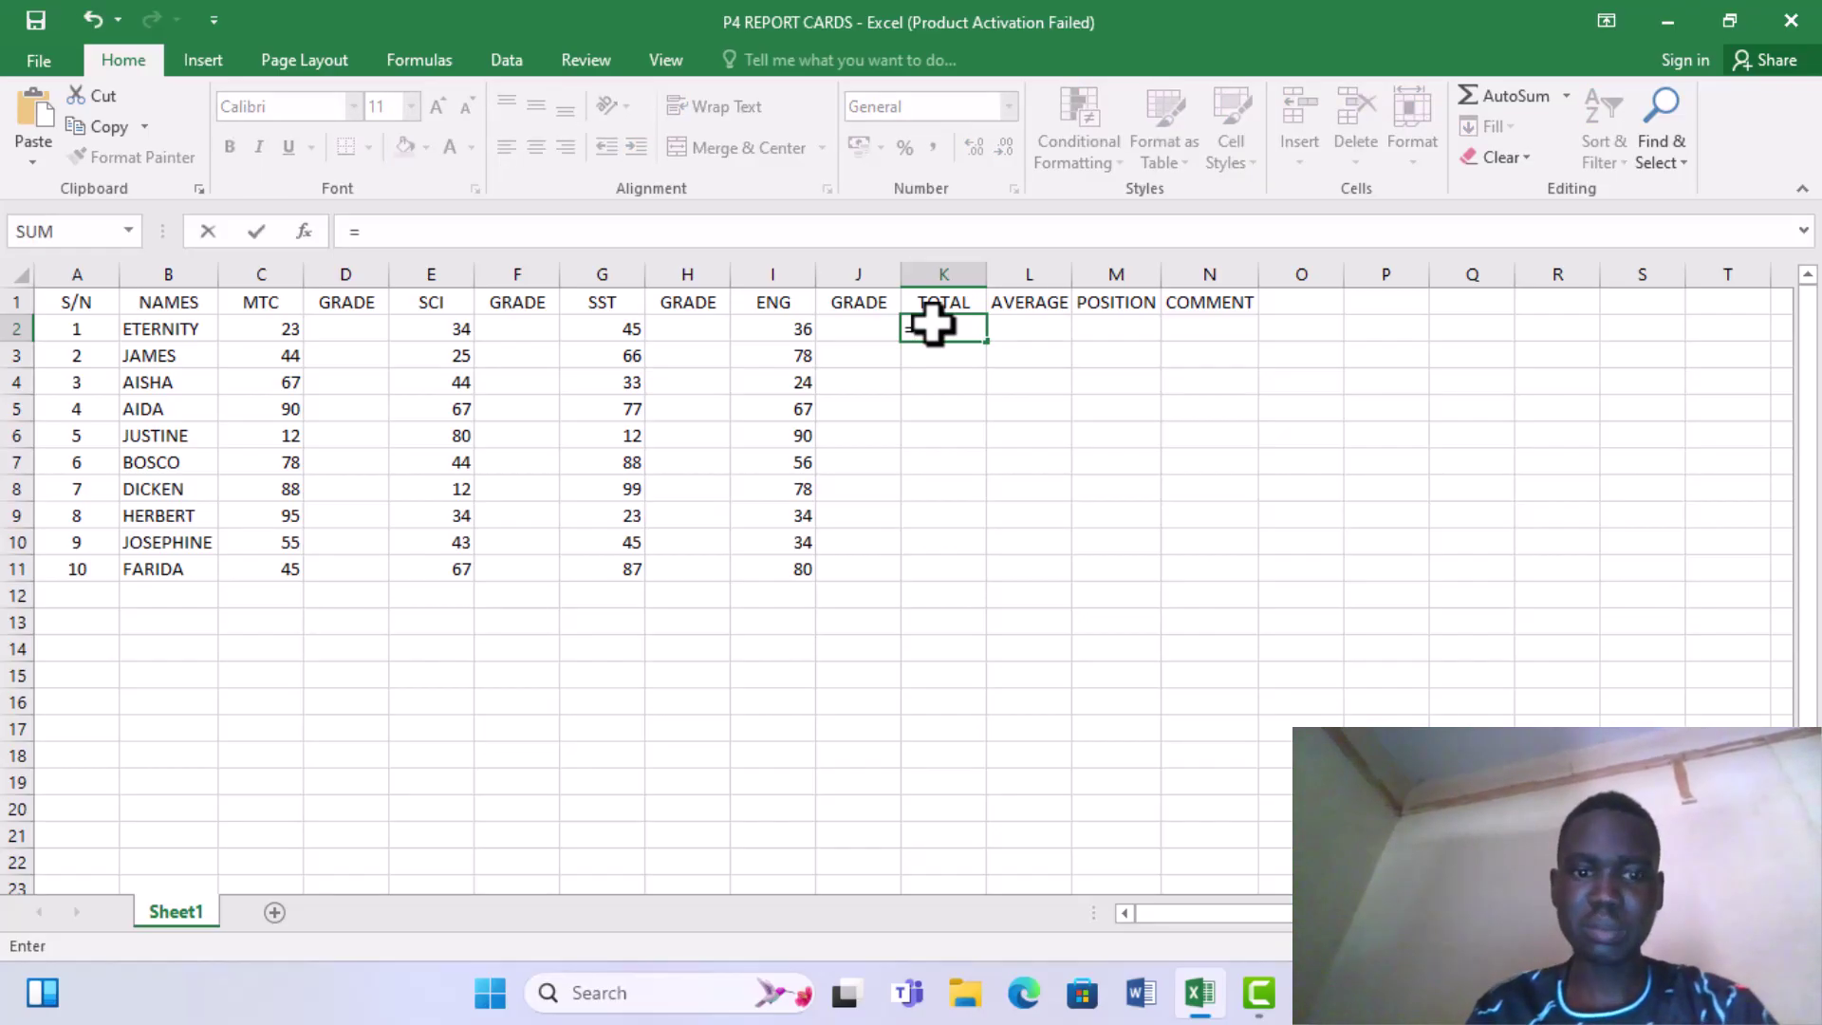
type("SUM")
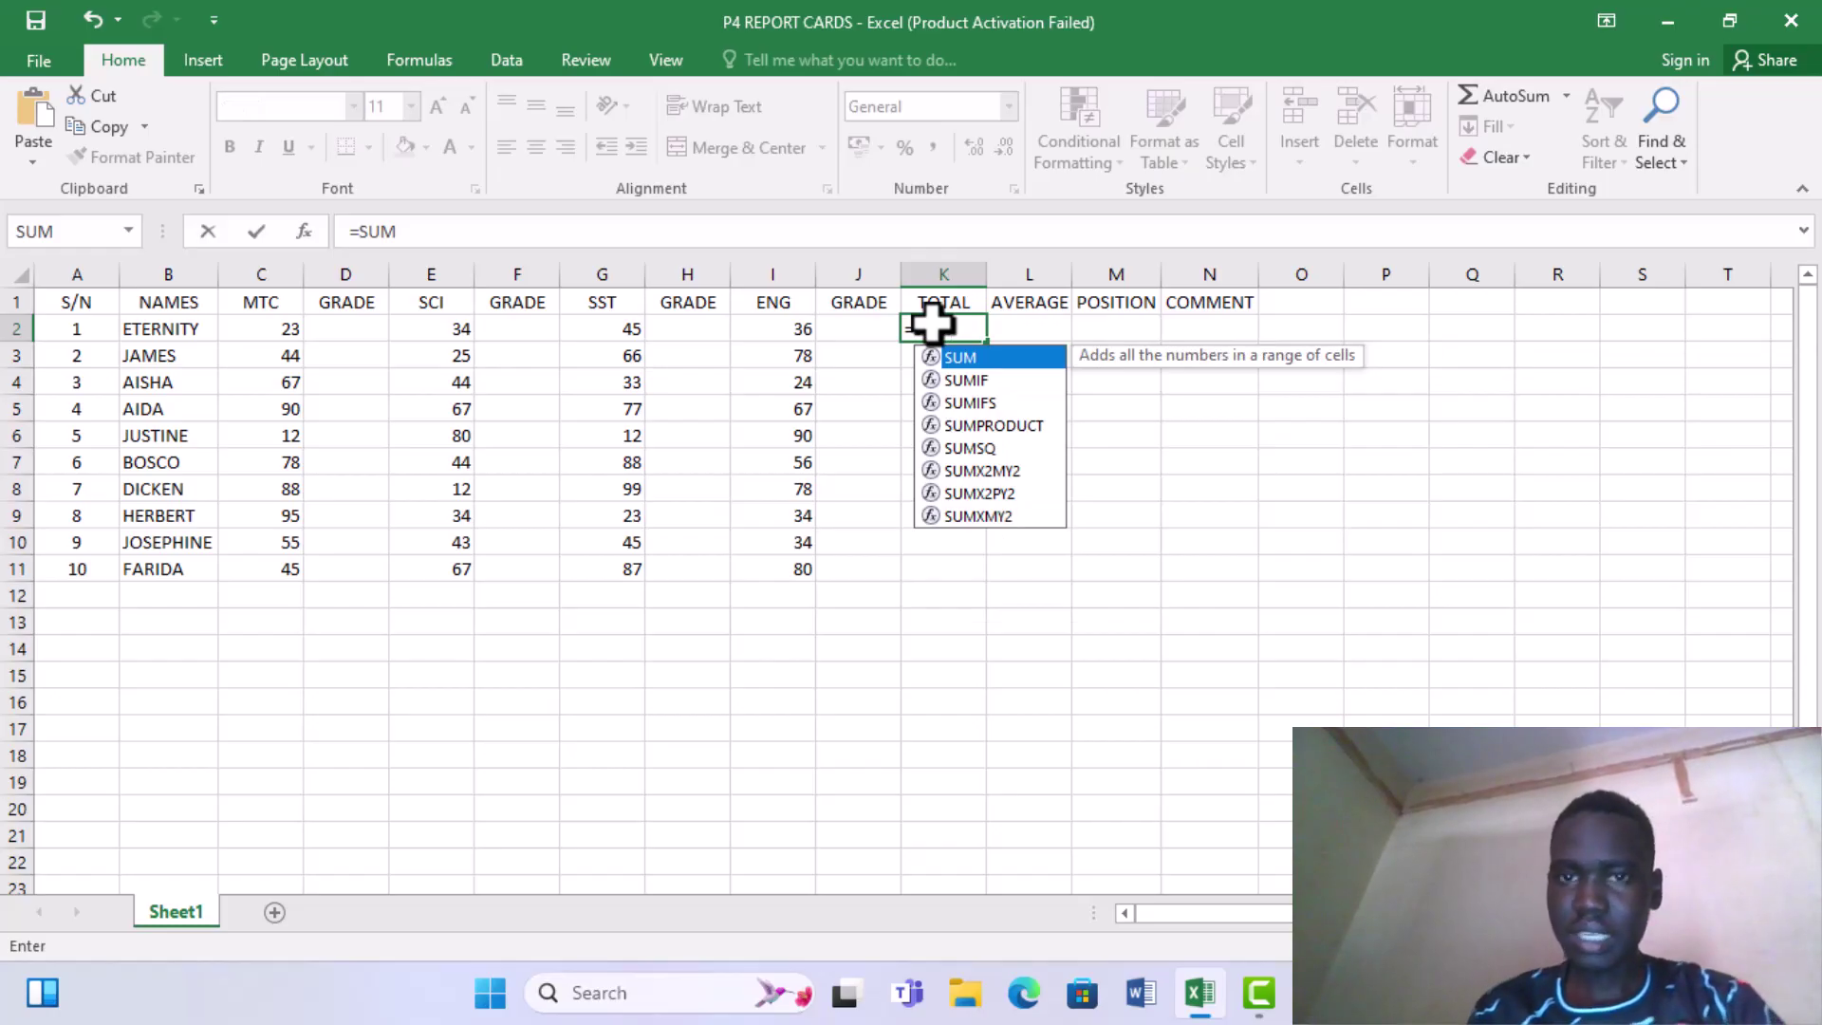
type("(")
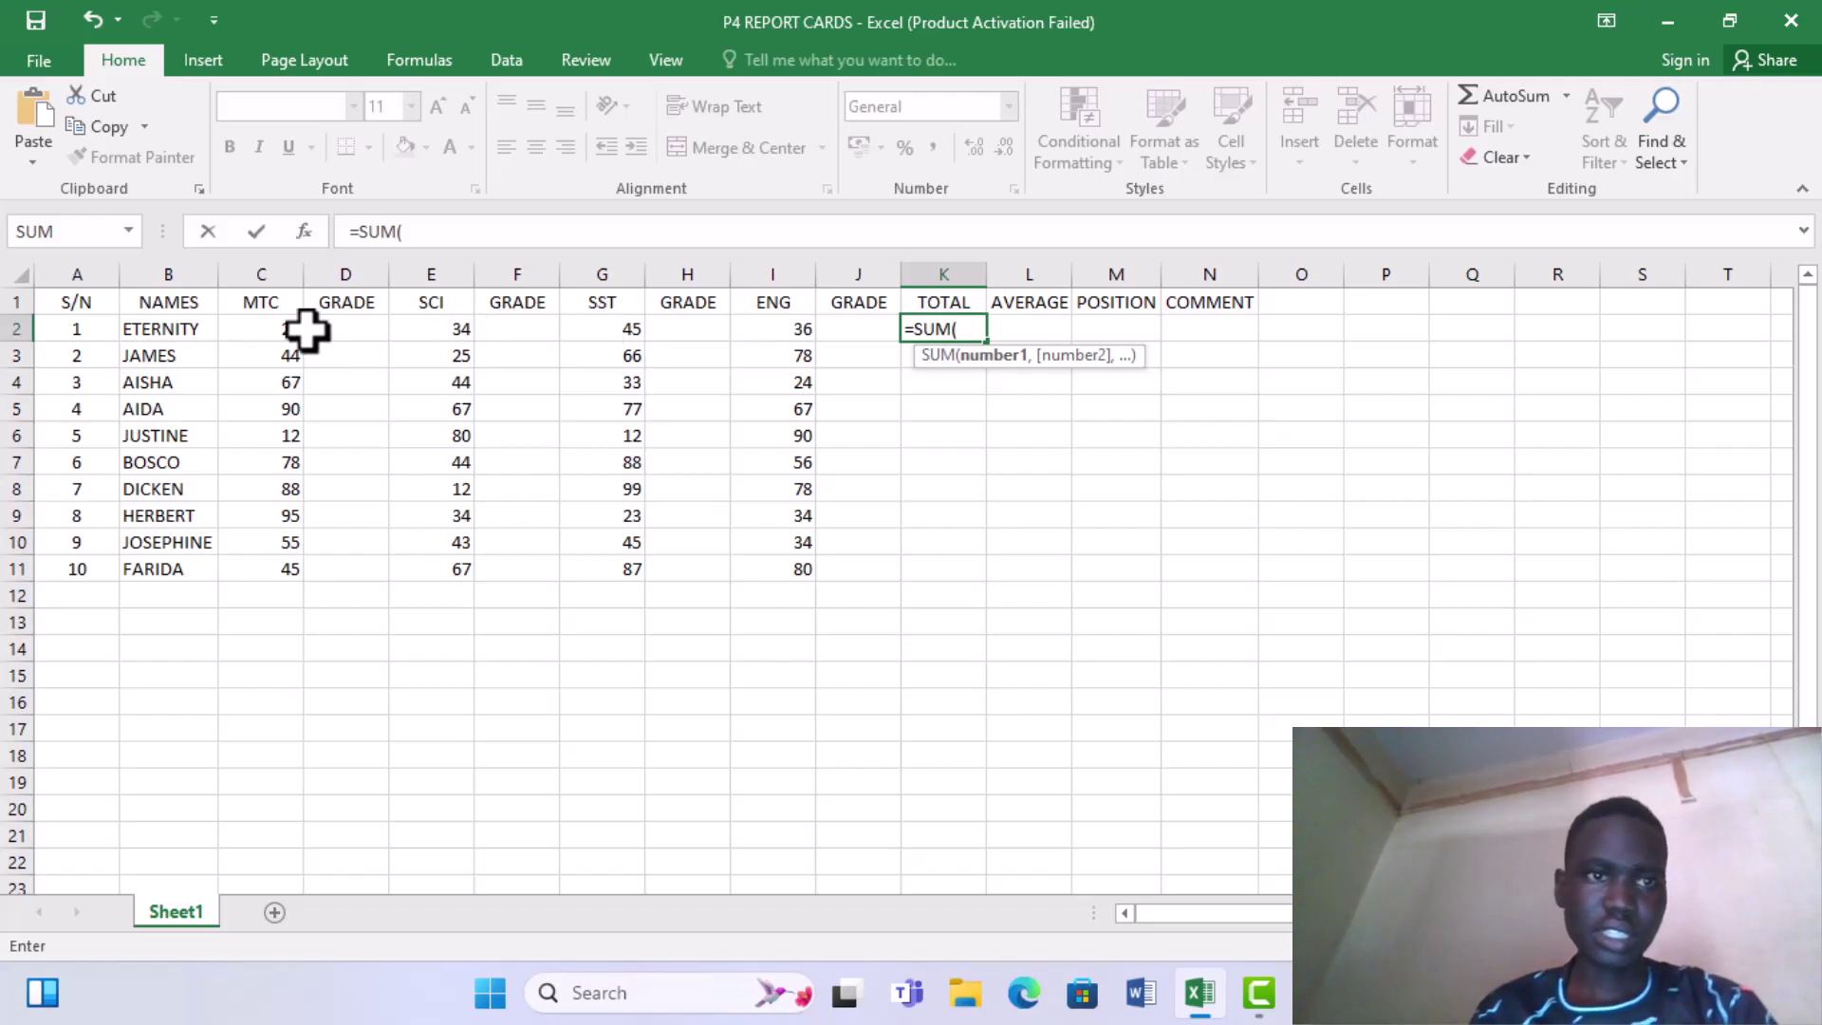
left_click(248, 326)
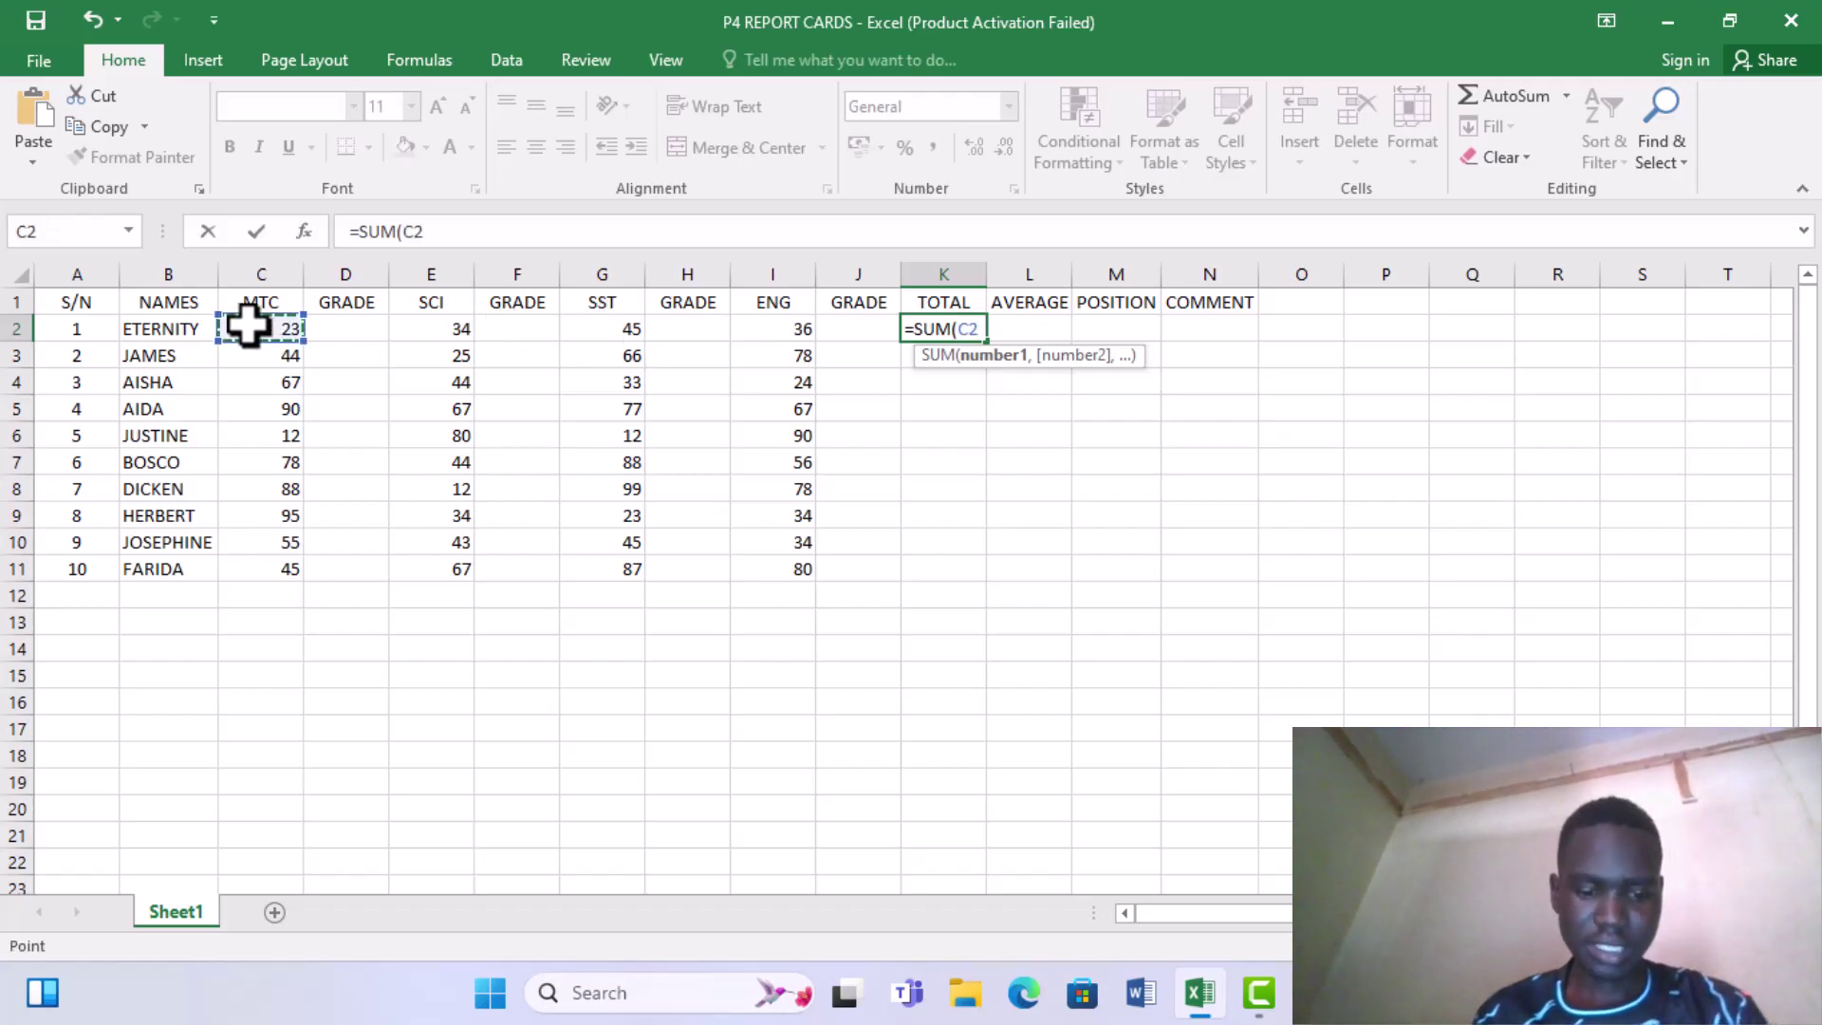
left_click_drag(248, 326, 760, 322)
type(")")
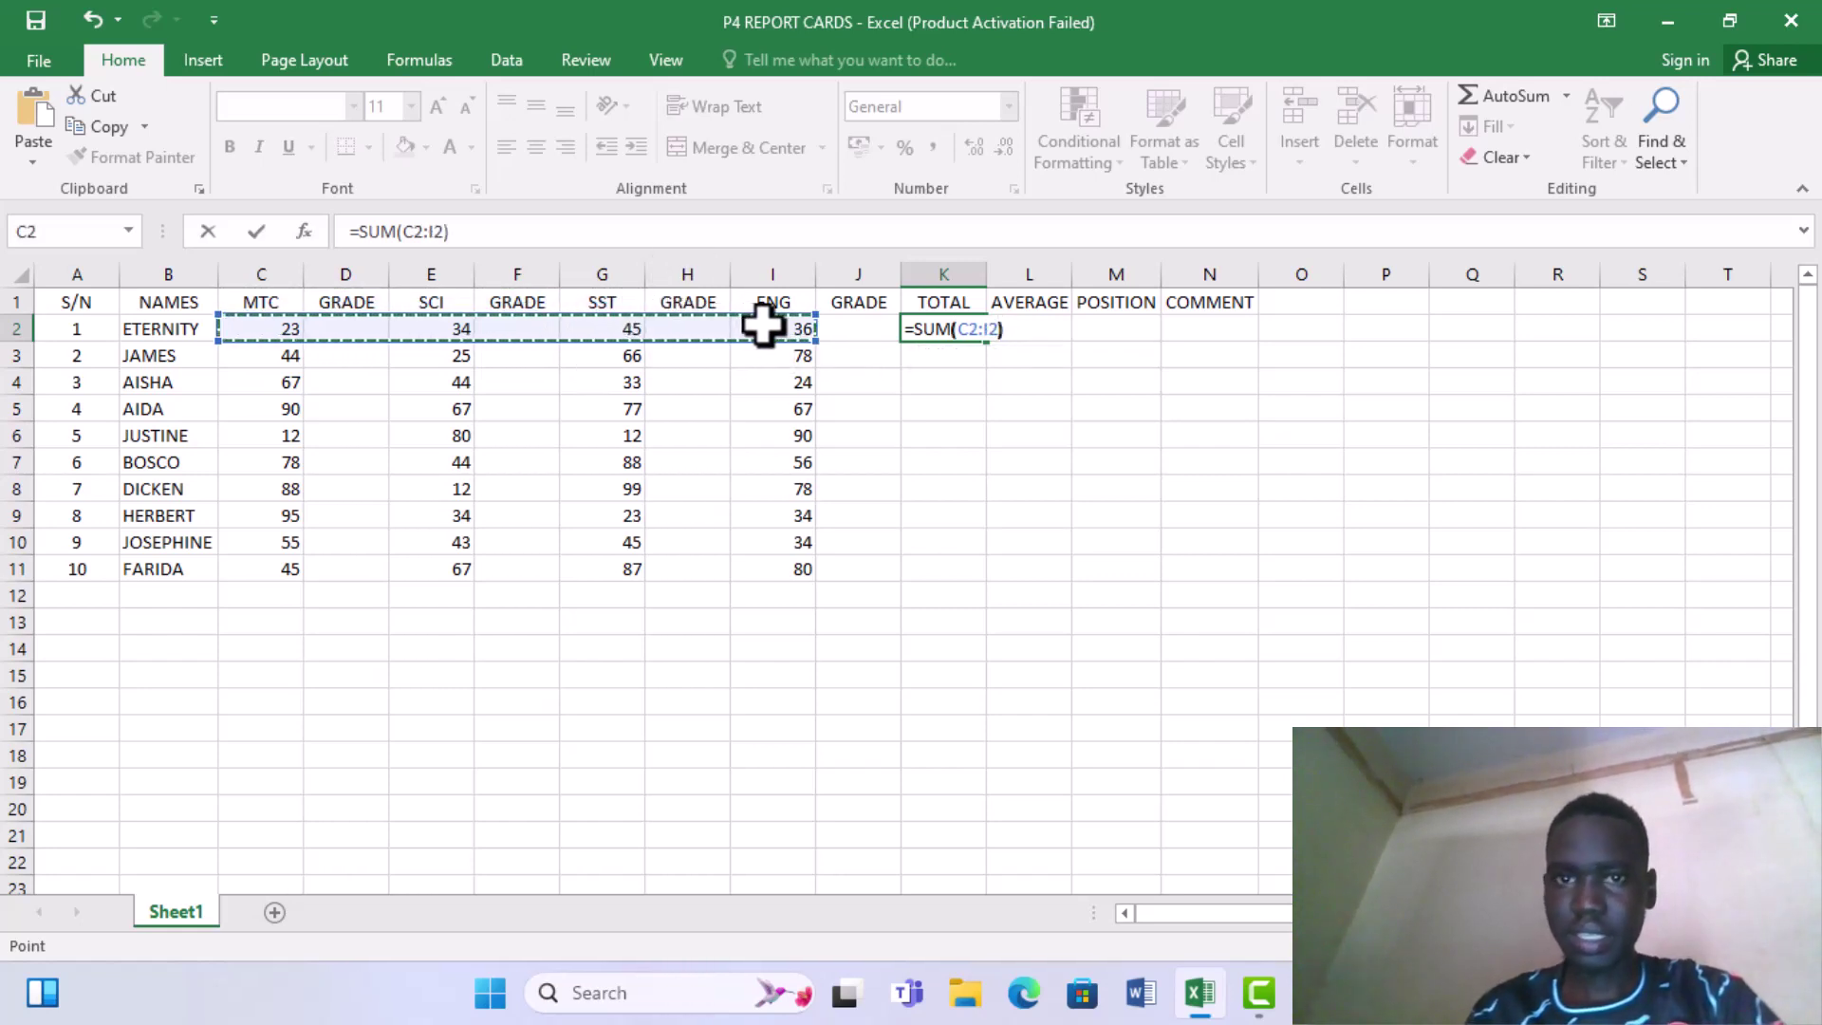
key("Return")
left_click(939, 326)
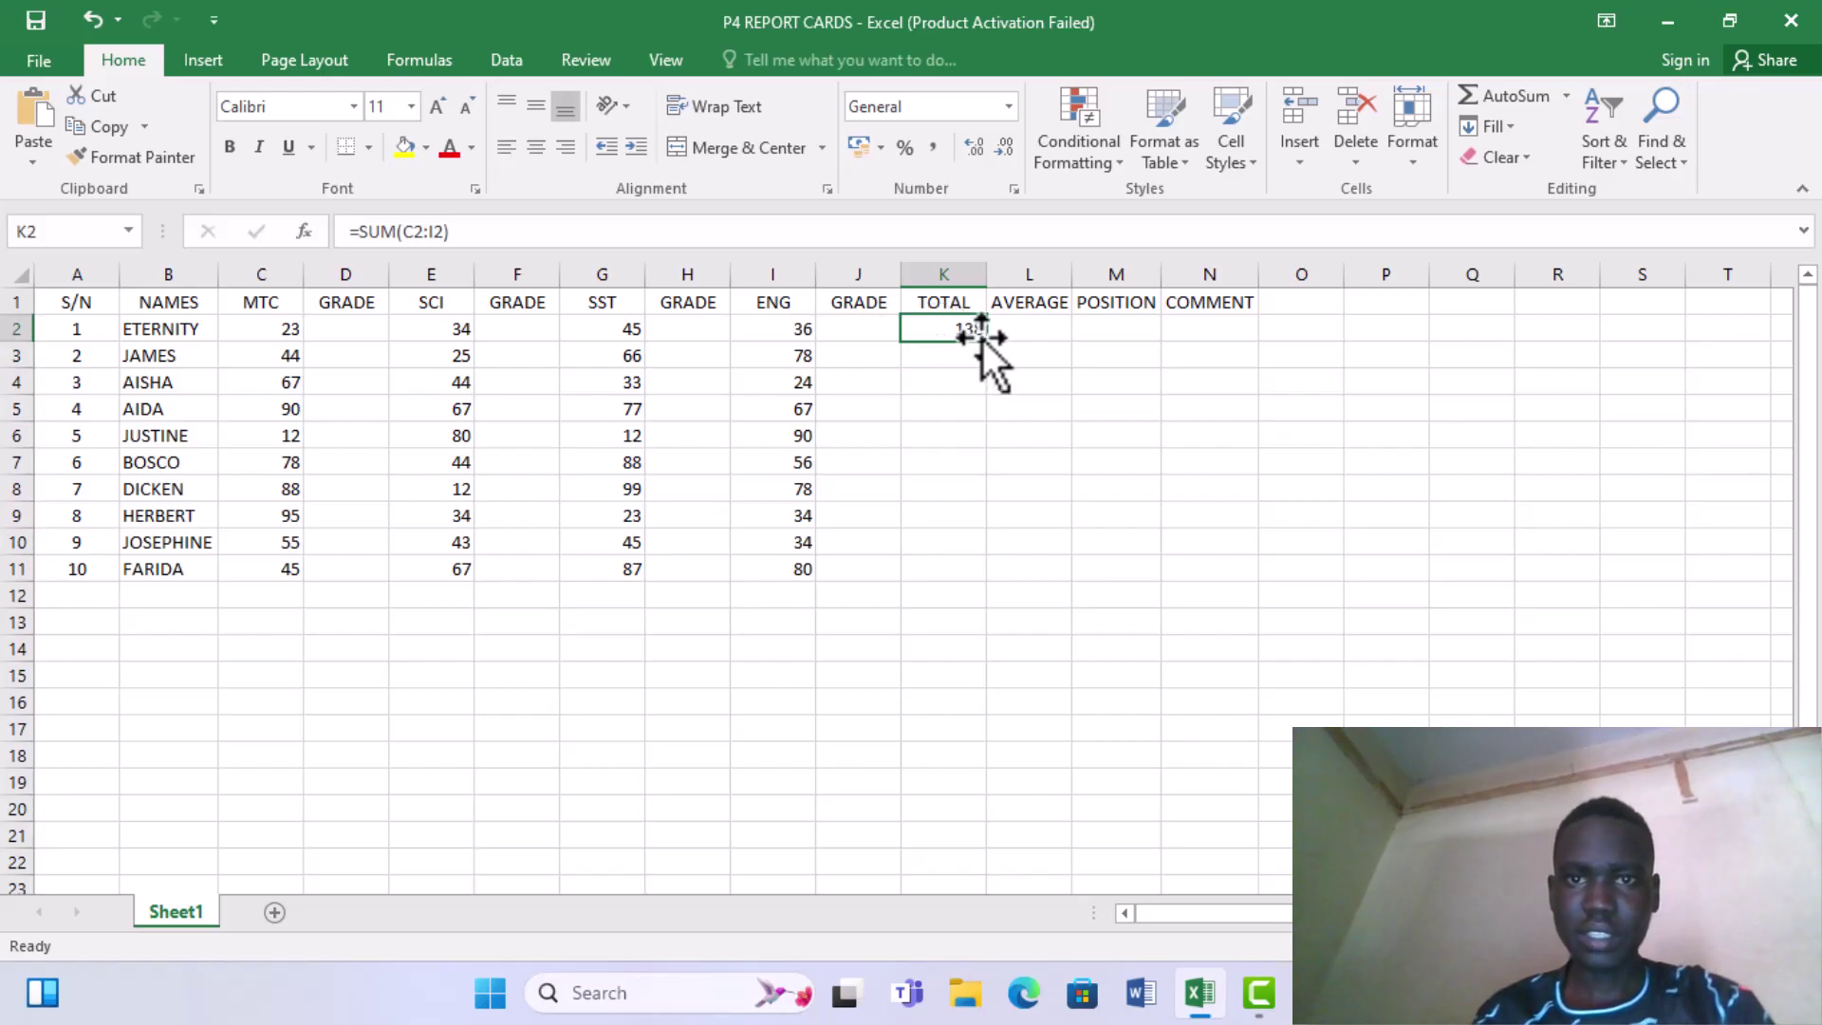
double_click(982, 339)
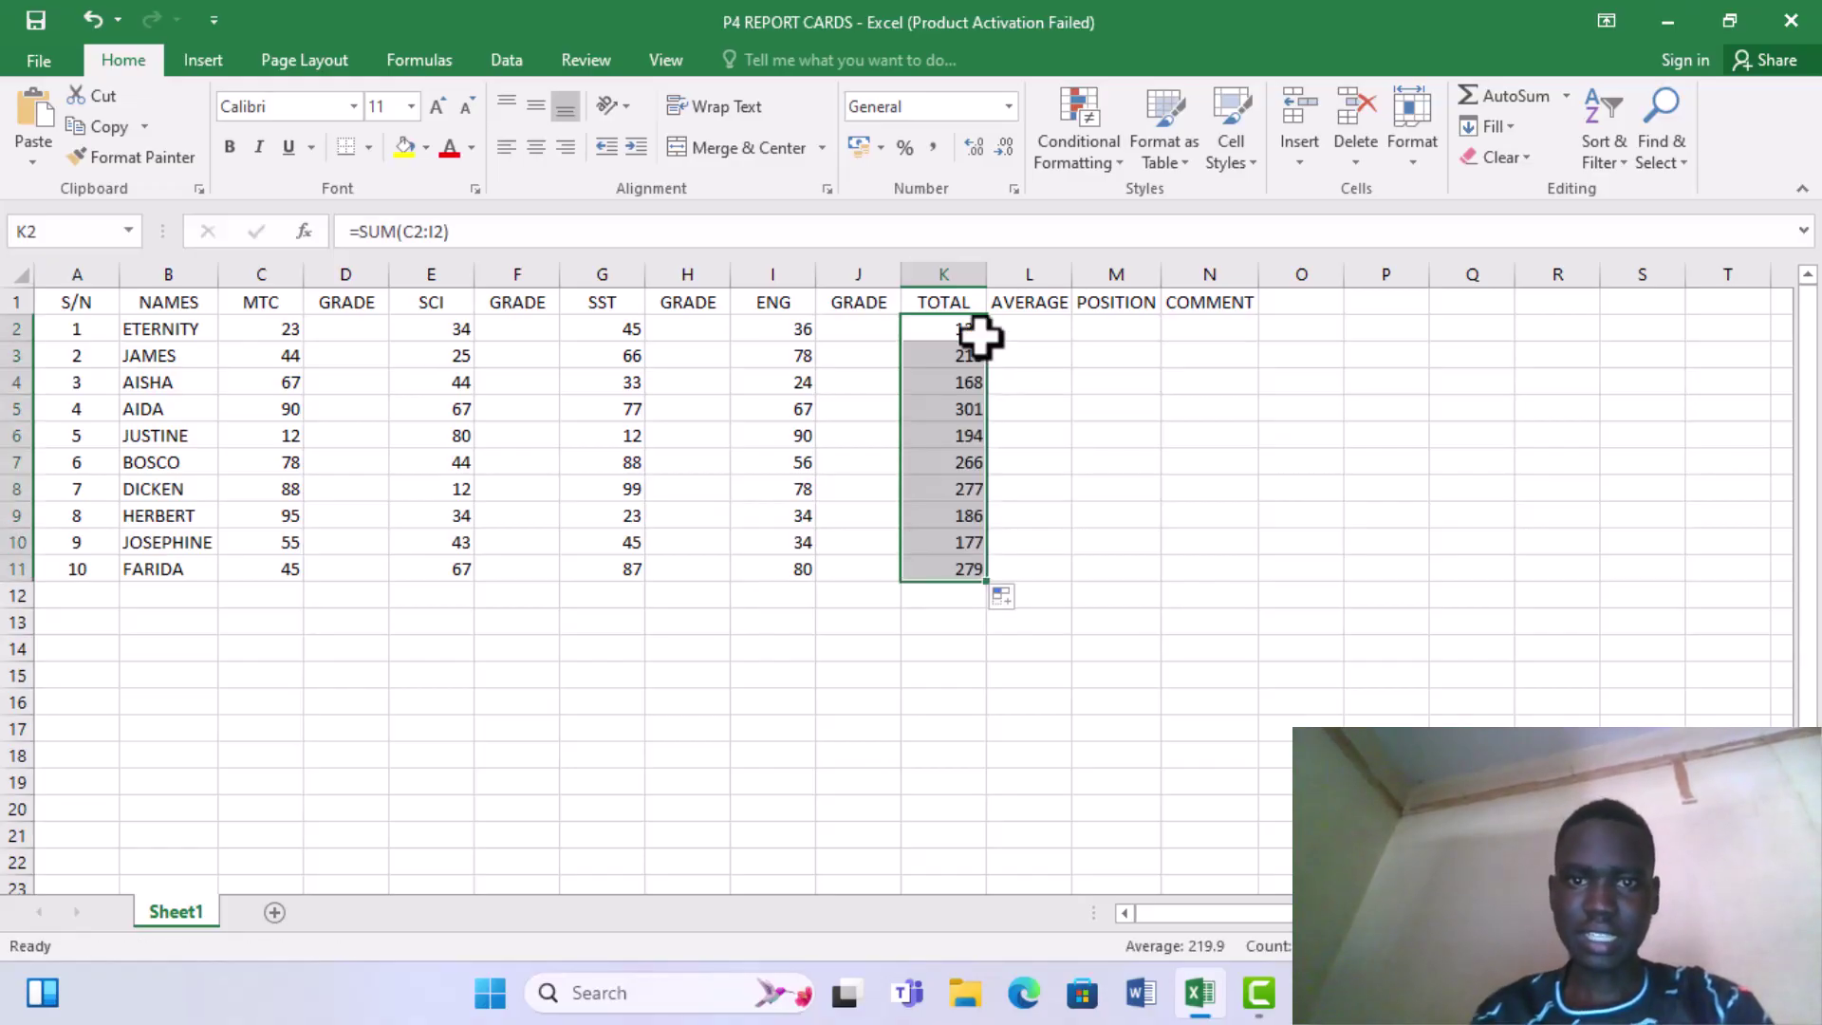
Calculate the first pupil's average in L2 by dividing the total by four with =K2/4
left_click(1028, 322)
type("=")
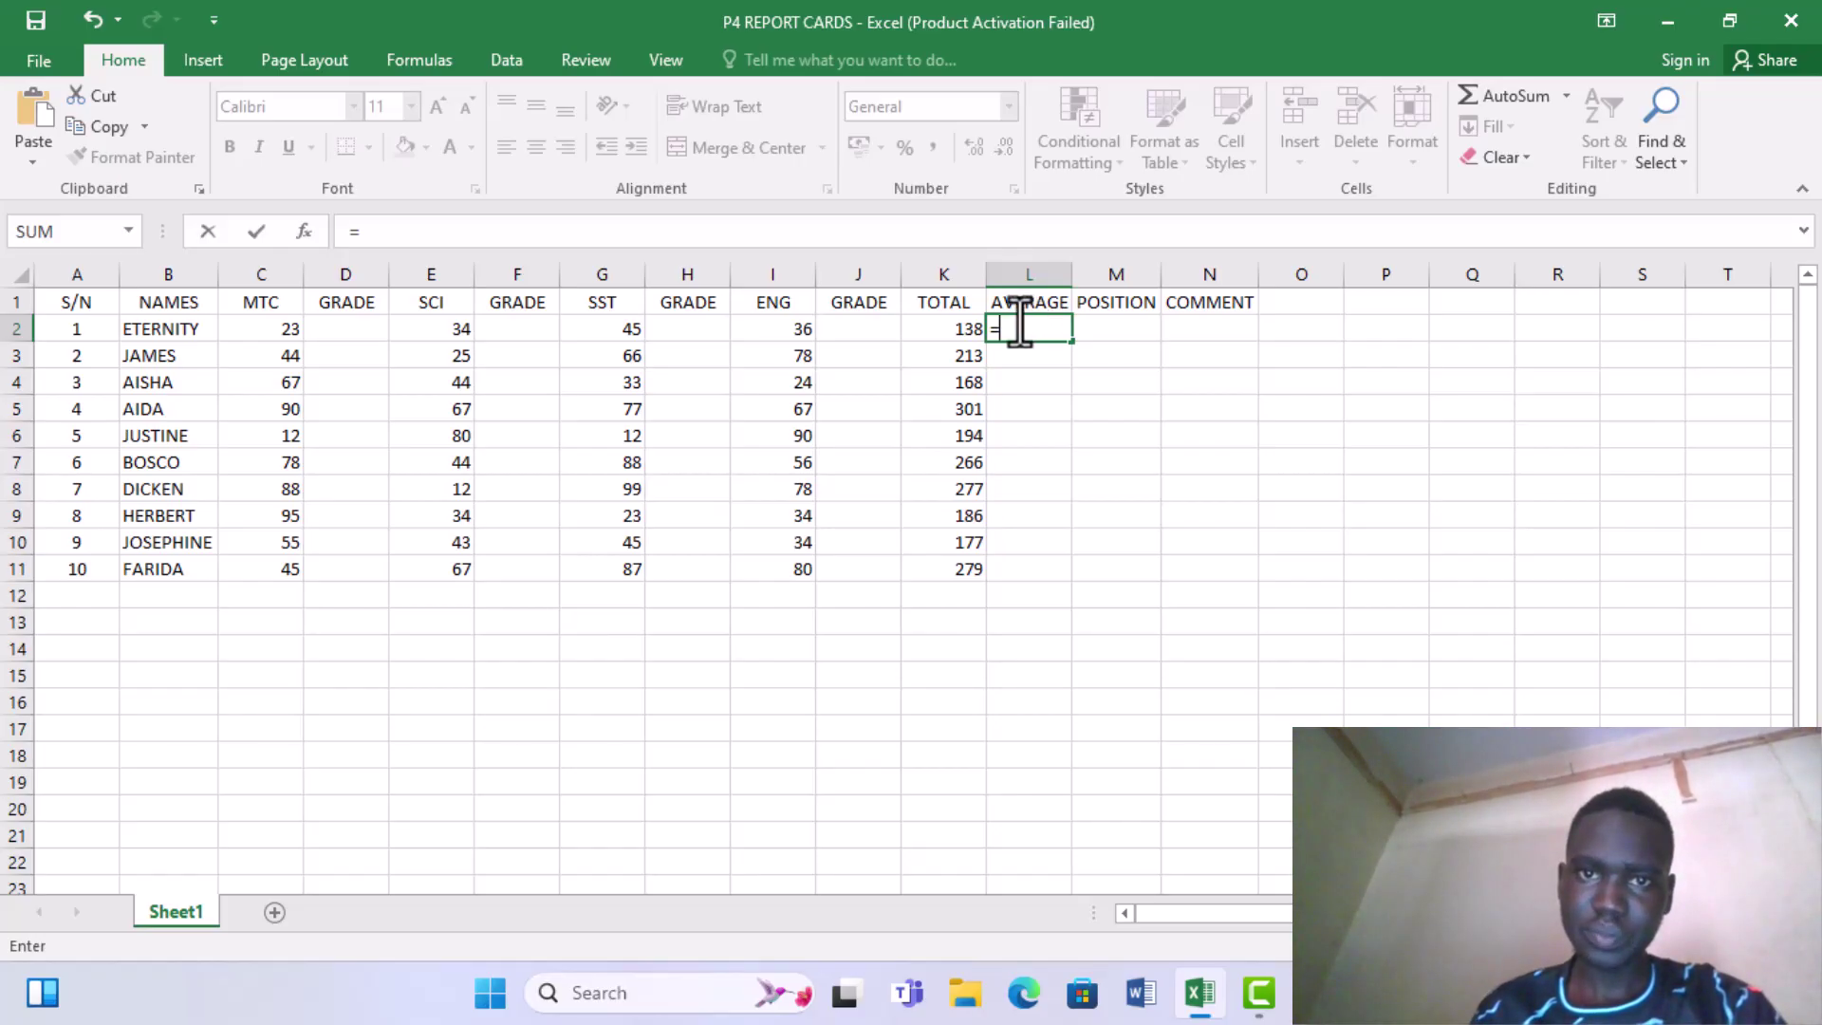
left_click(959, 323)
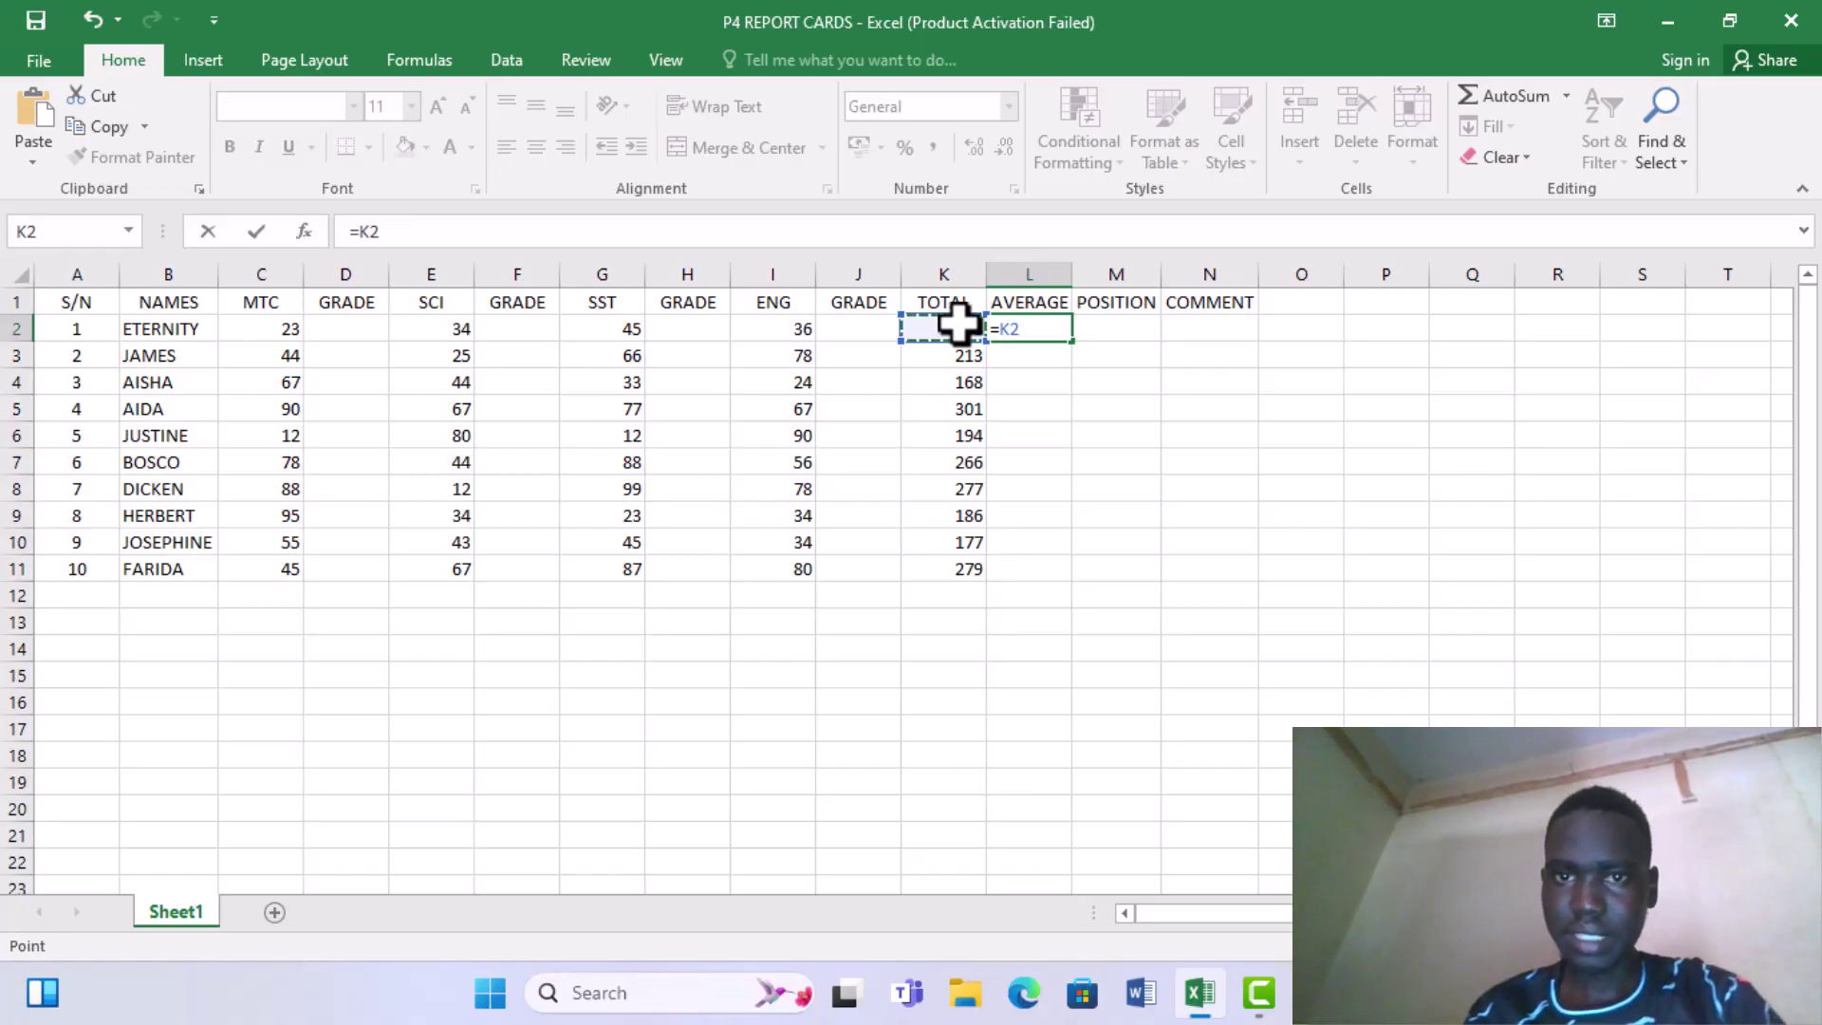
type("/")
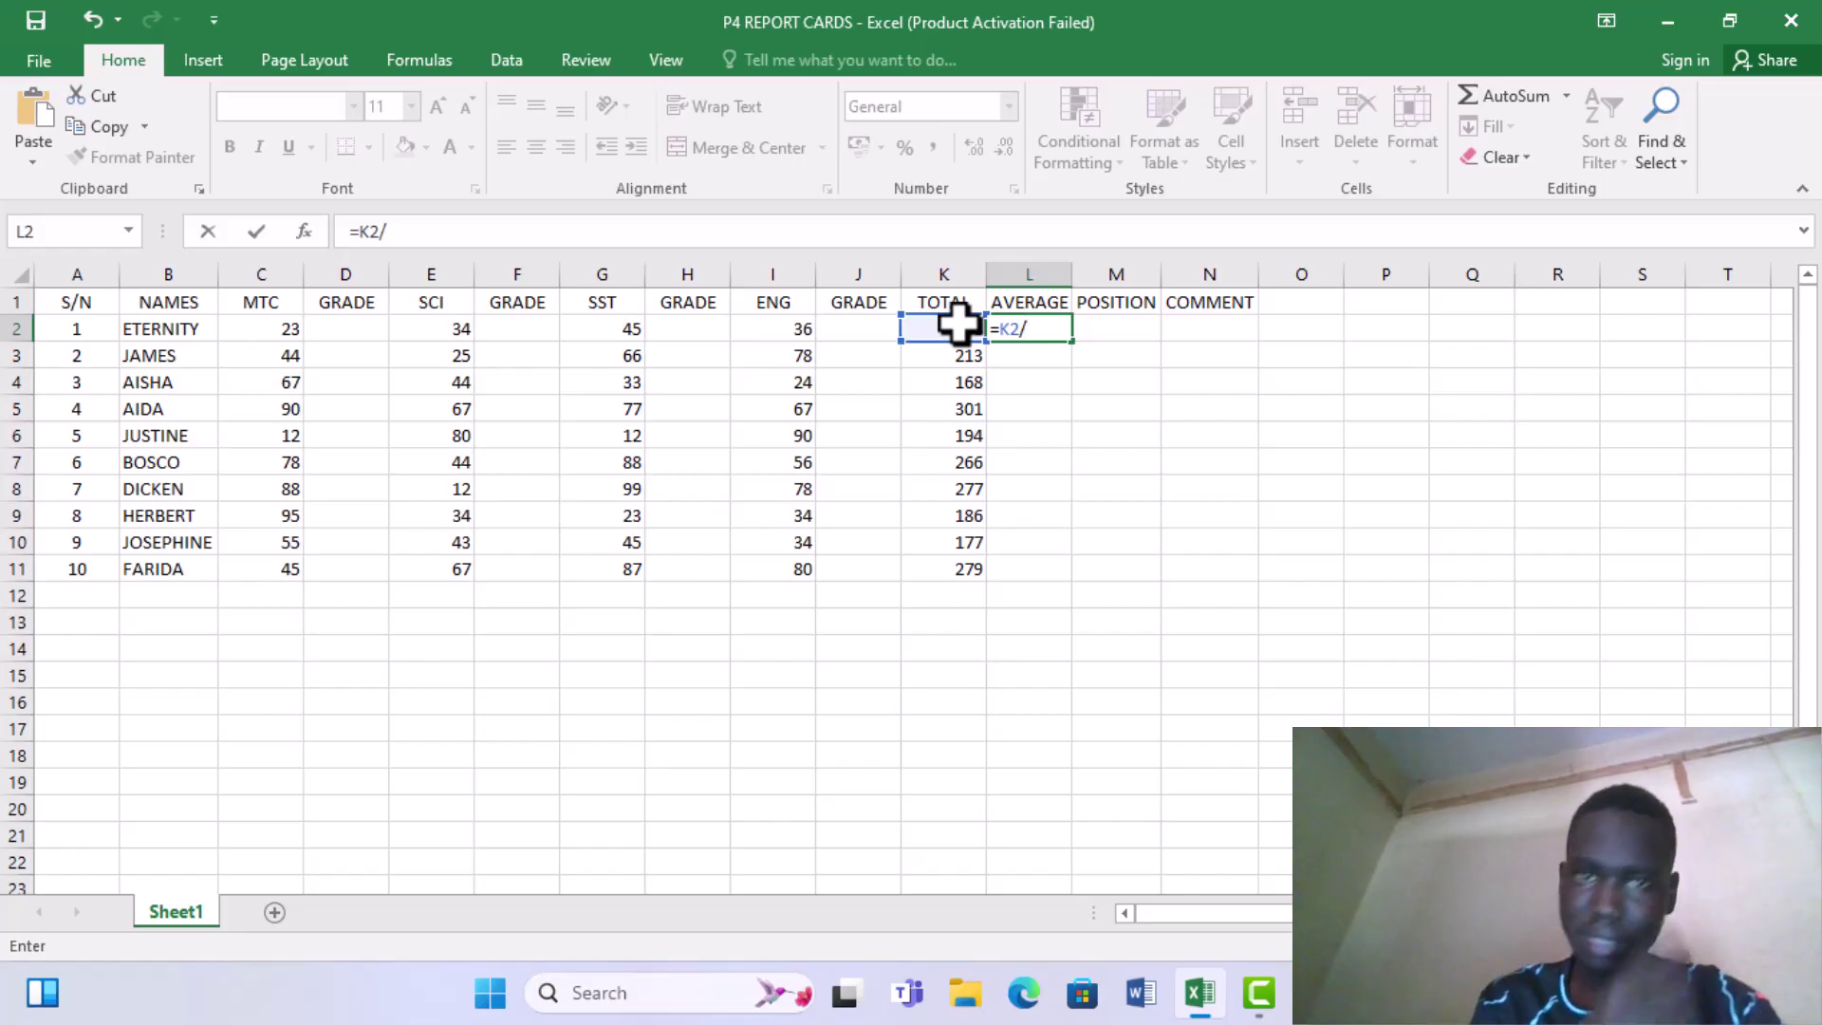
type("4")
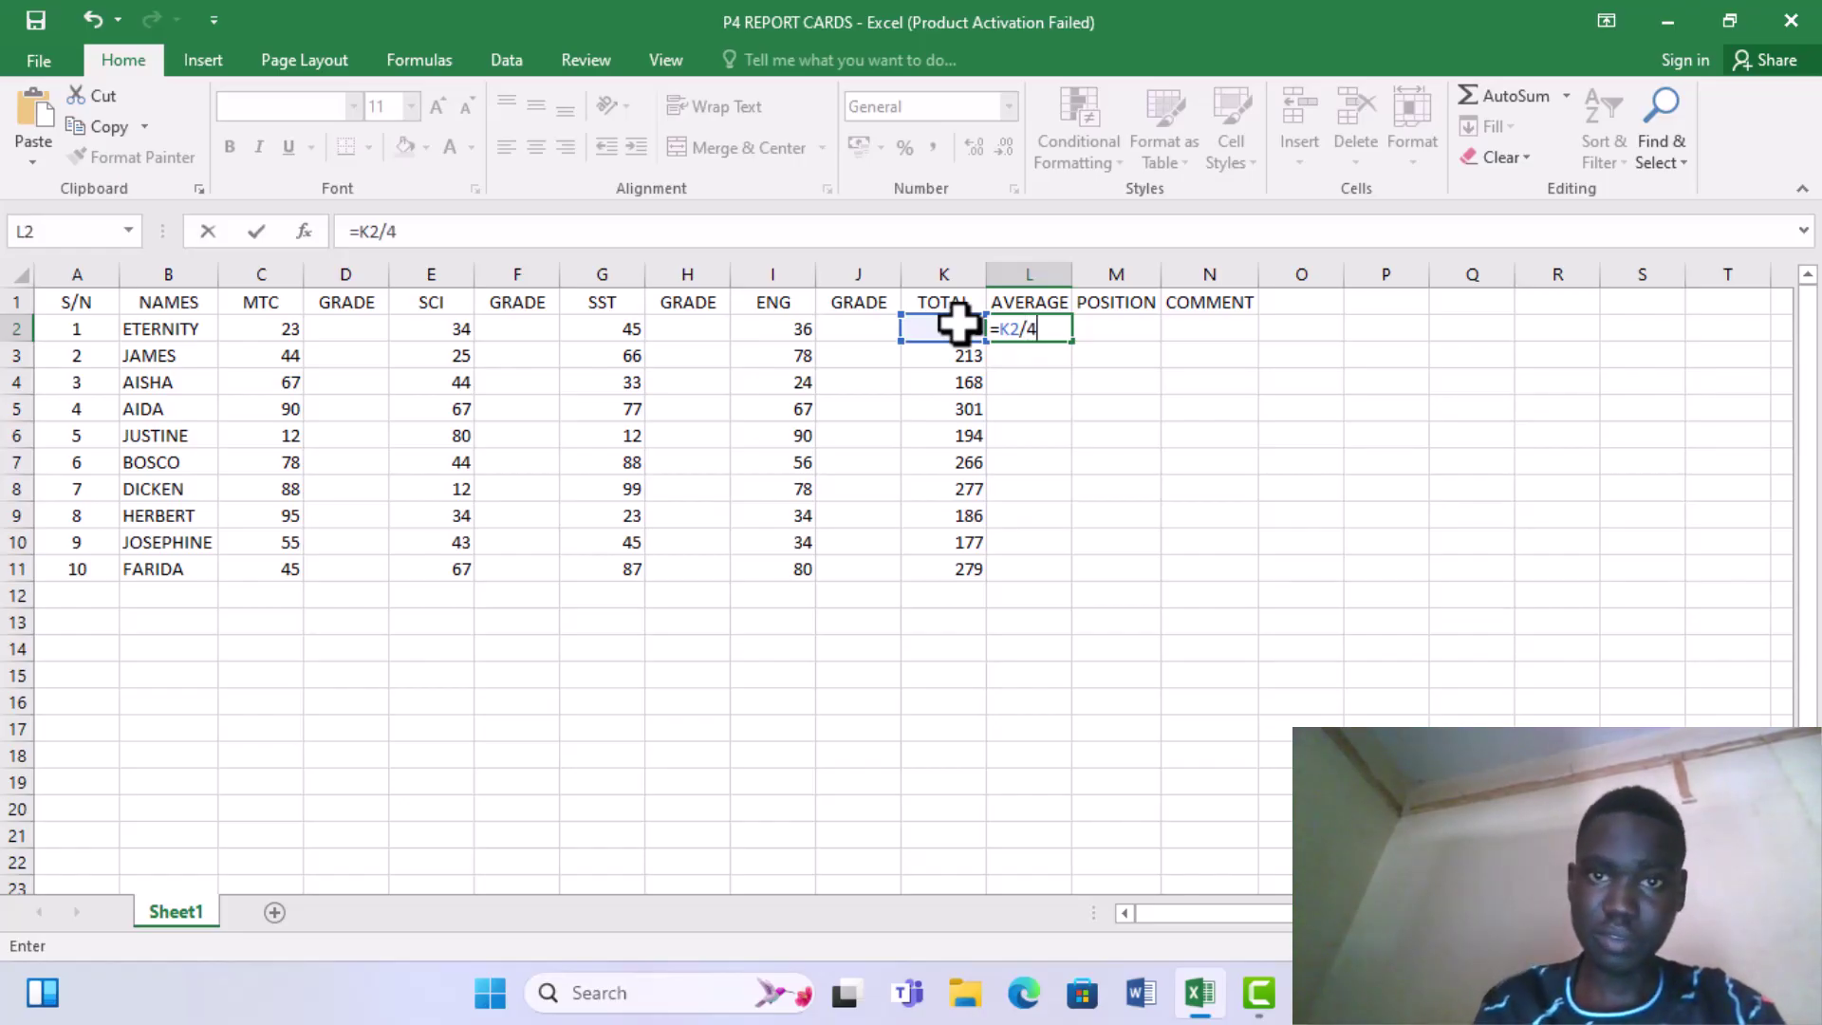
key("Return")
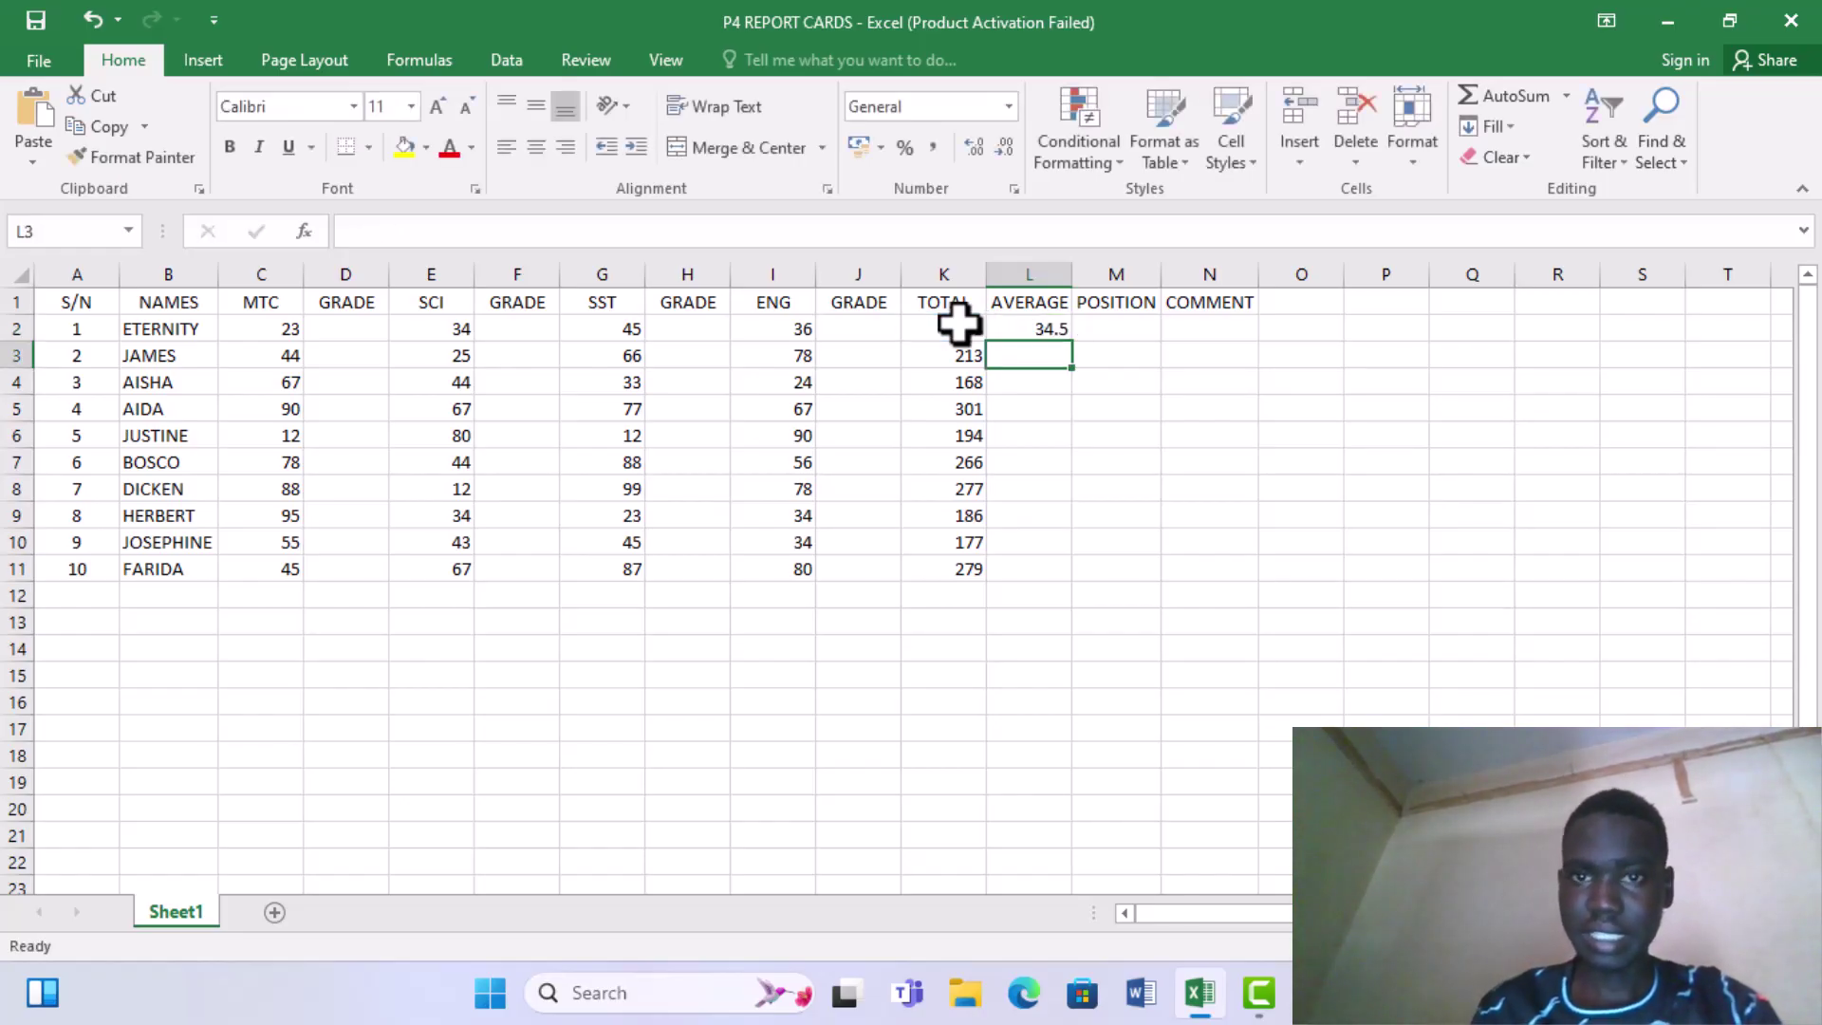
Clear the division formula from the first pupil's average cell, L2
left_click(1006, 324)
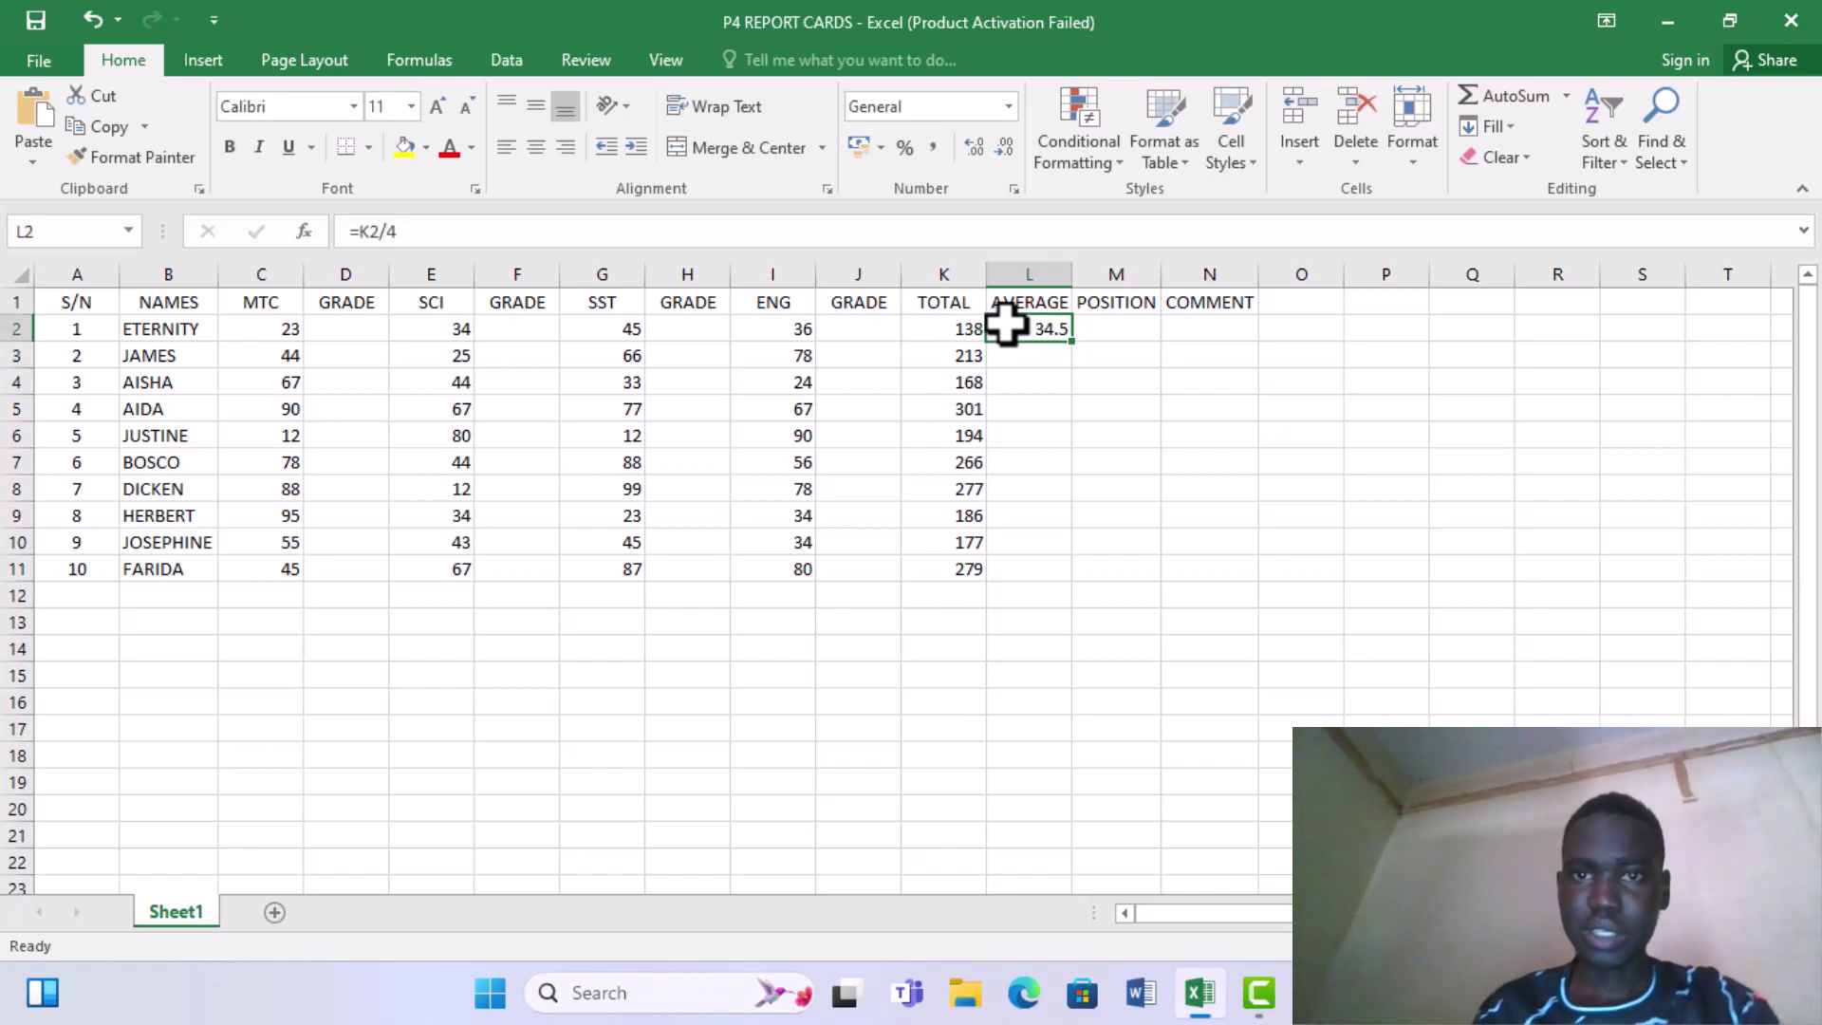
type("=")
key("Left")
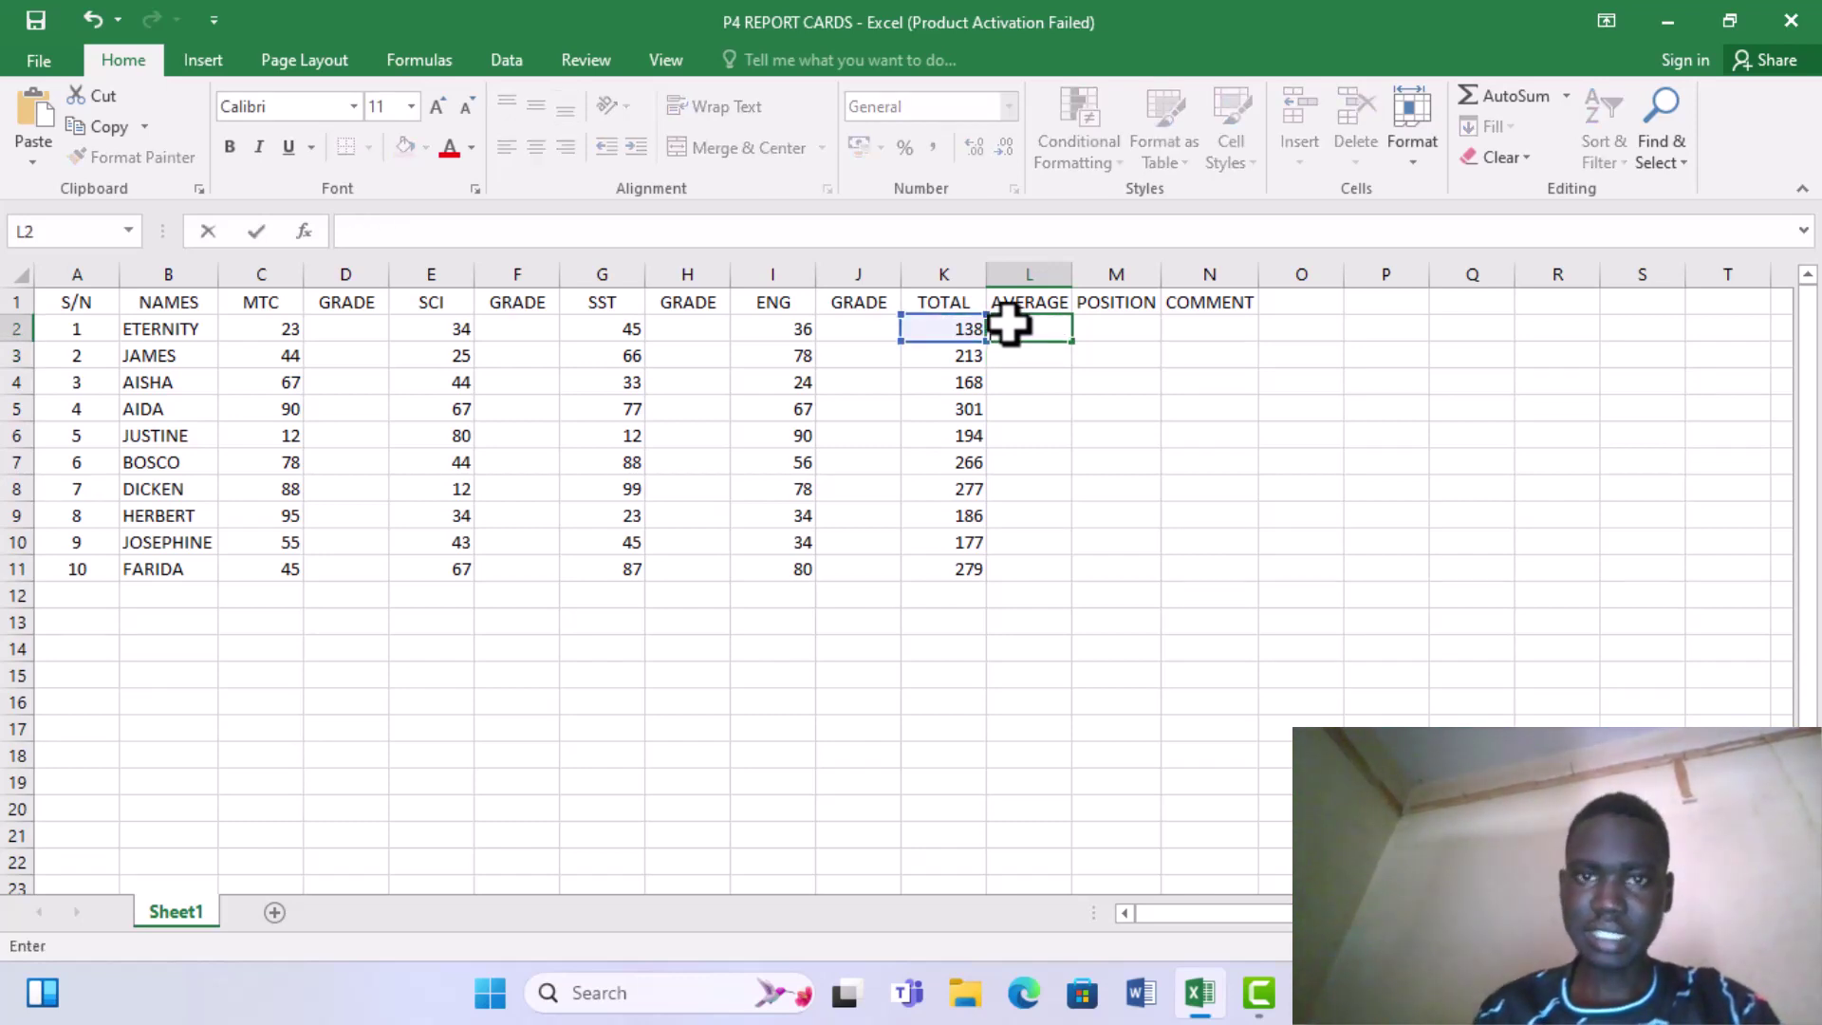
left_click(1016, 379)
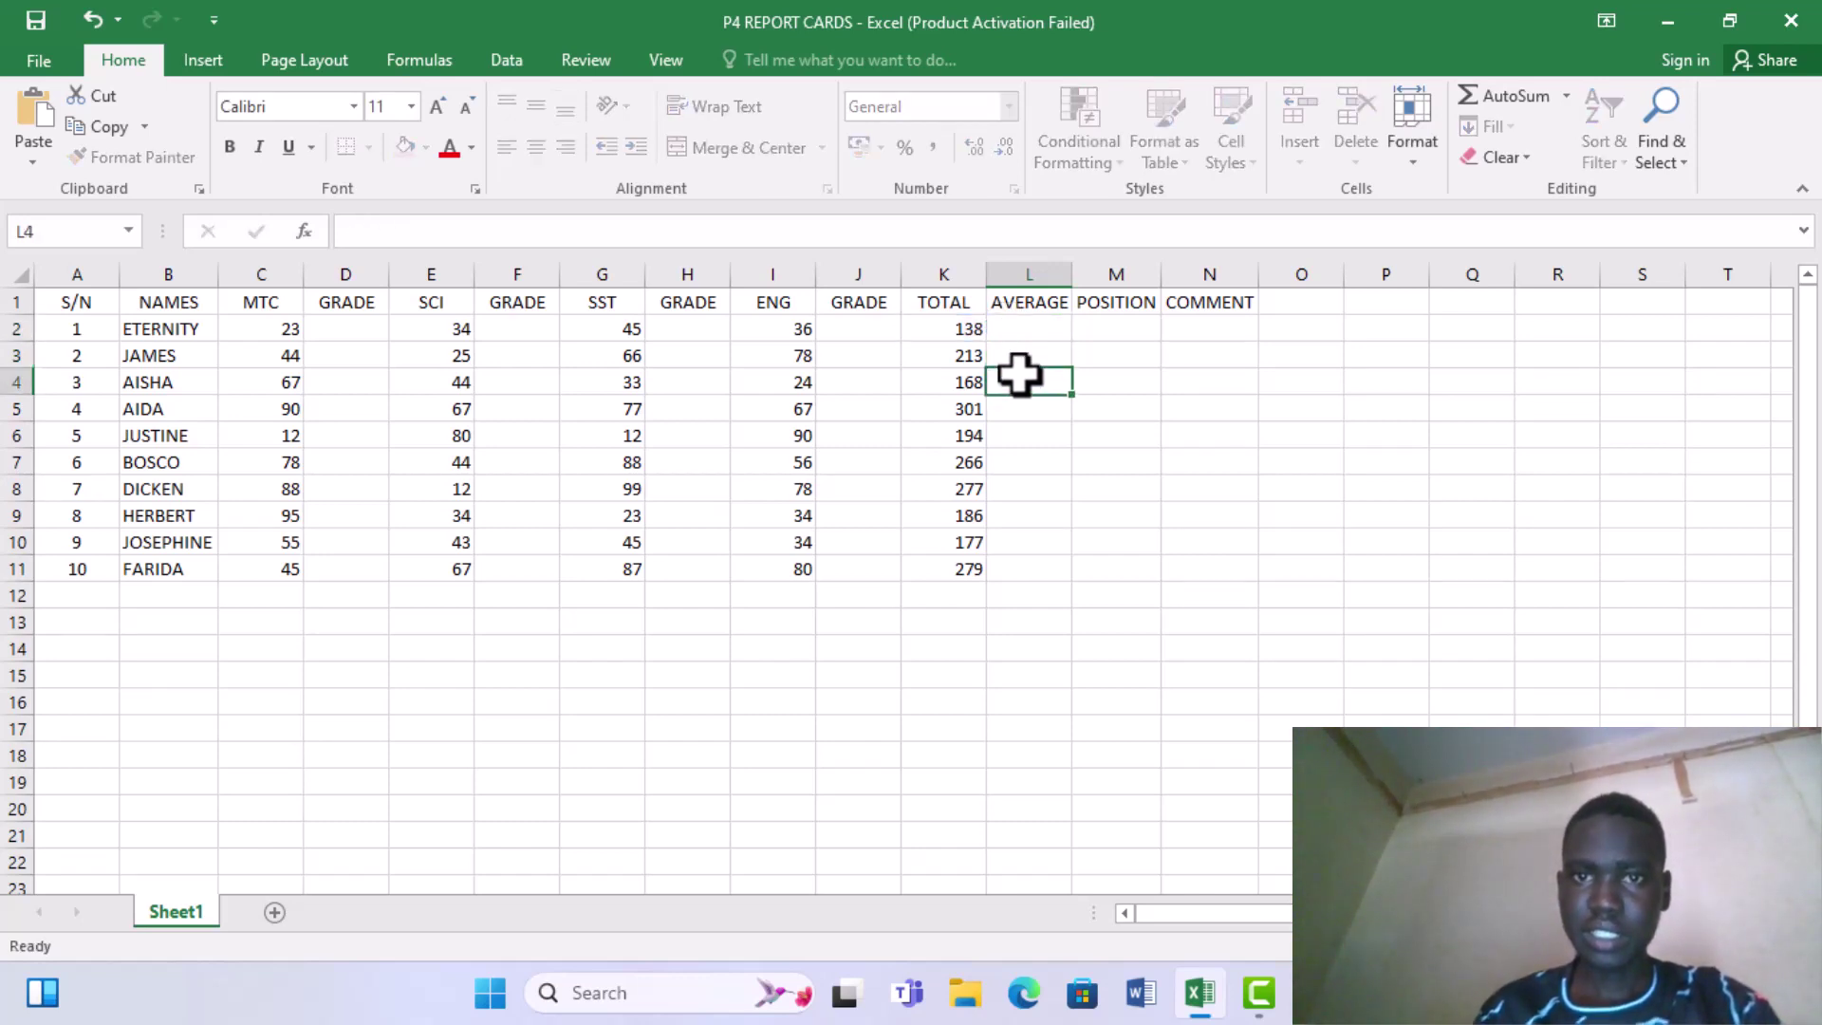
Calculate the first pupil's average in L2 with the formula =AVERAGE(C2:I2)
left_click(1013, 327)
type("=")
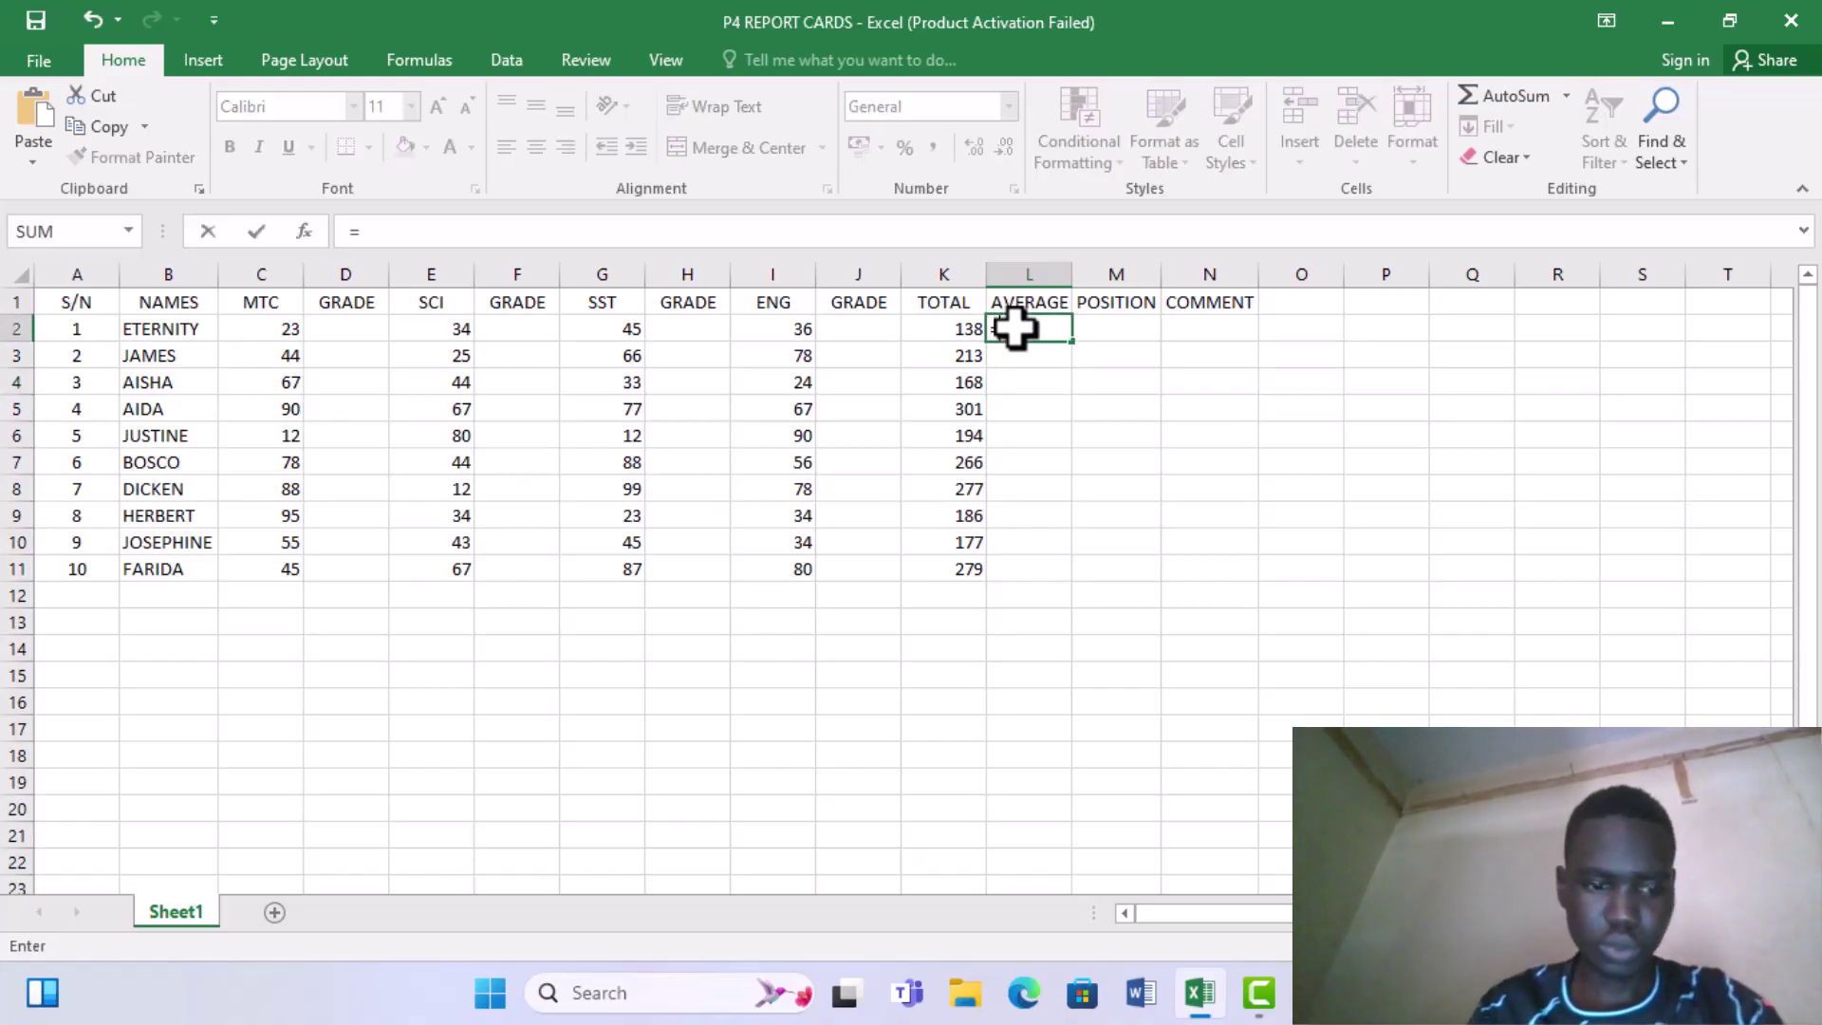
type("AVERAGE(")
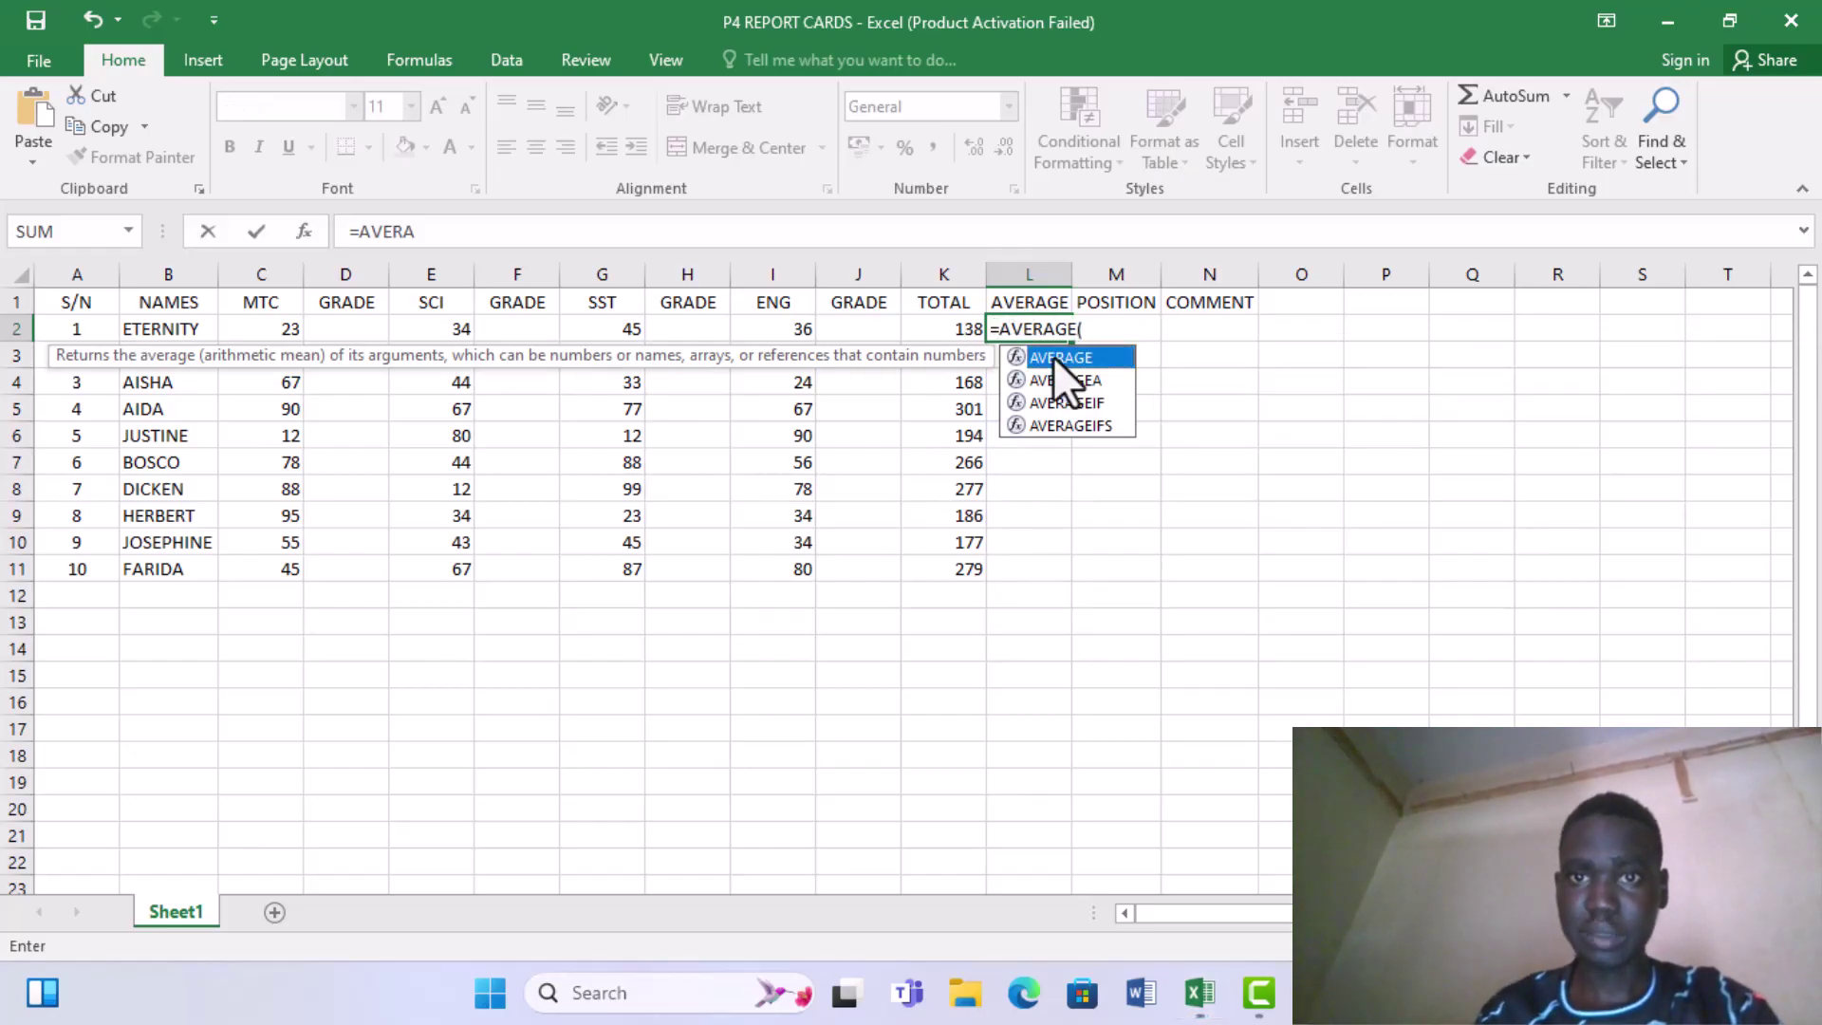
double_click(1052, 356)
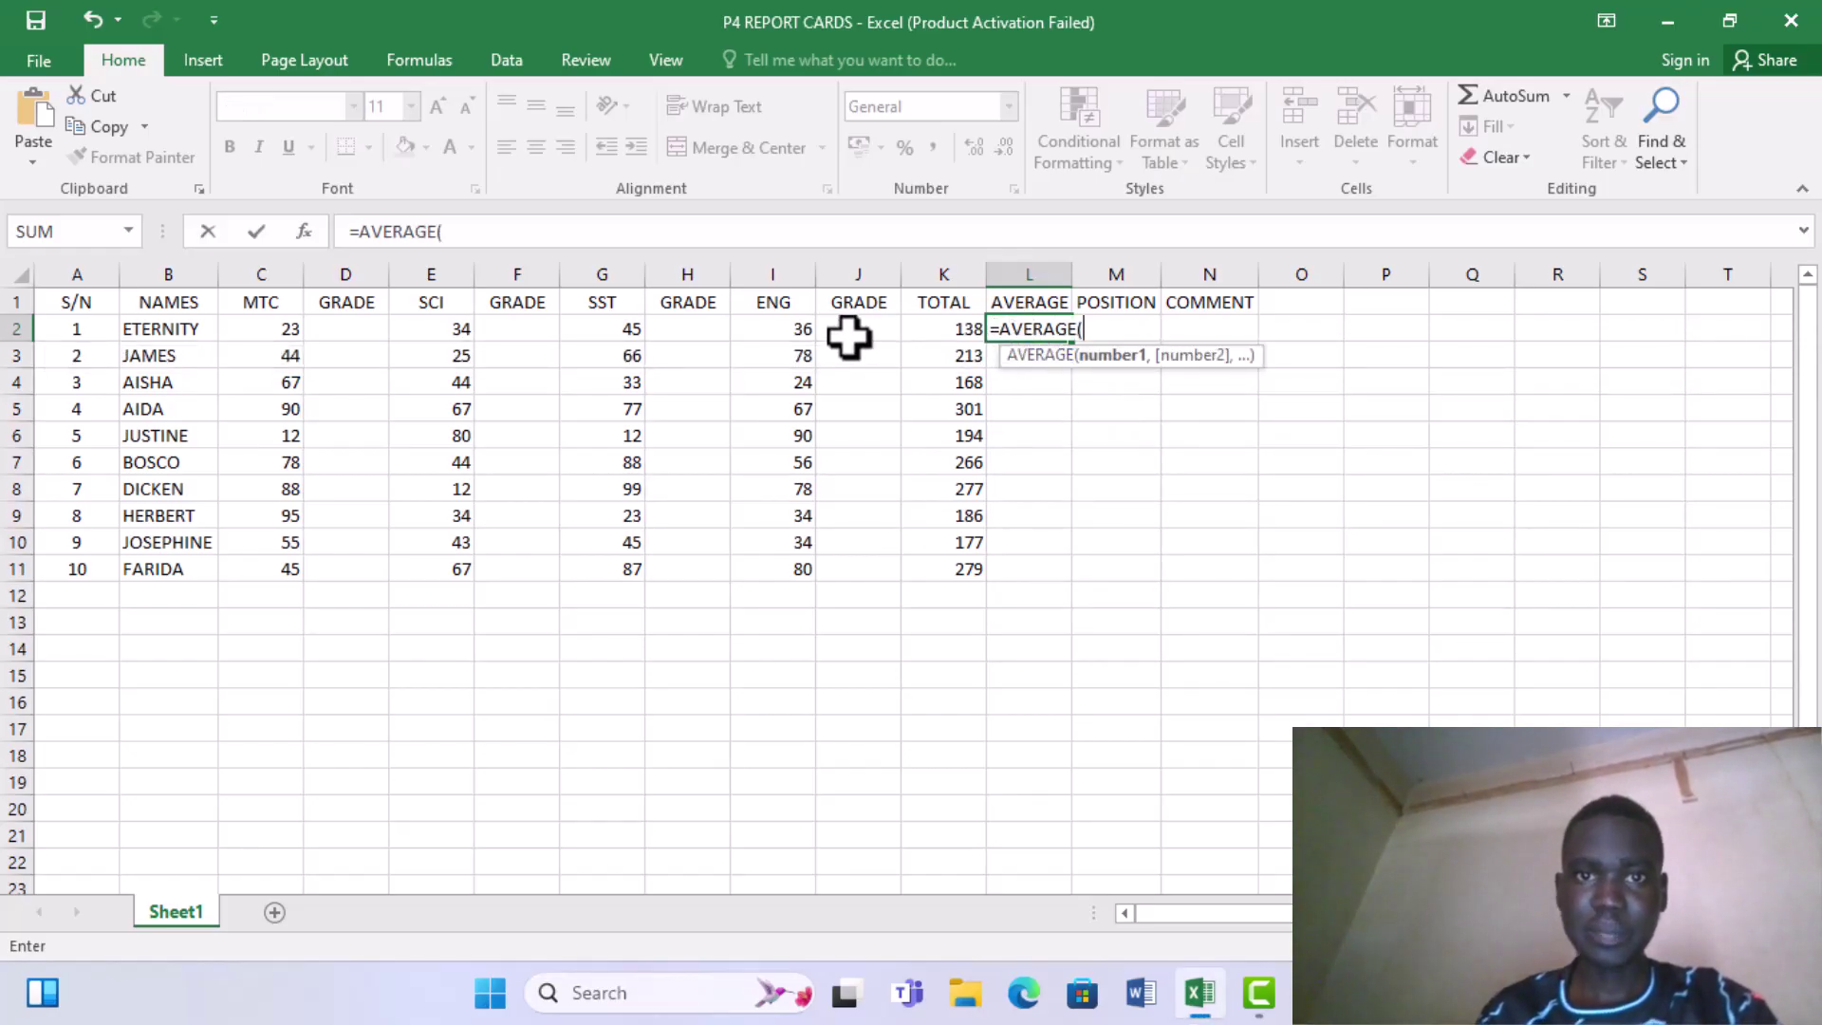
left_click(249, 329)
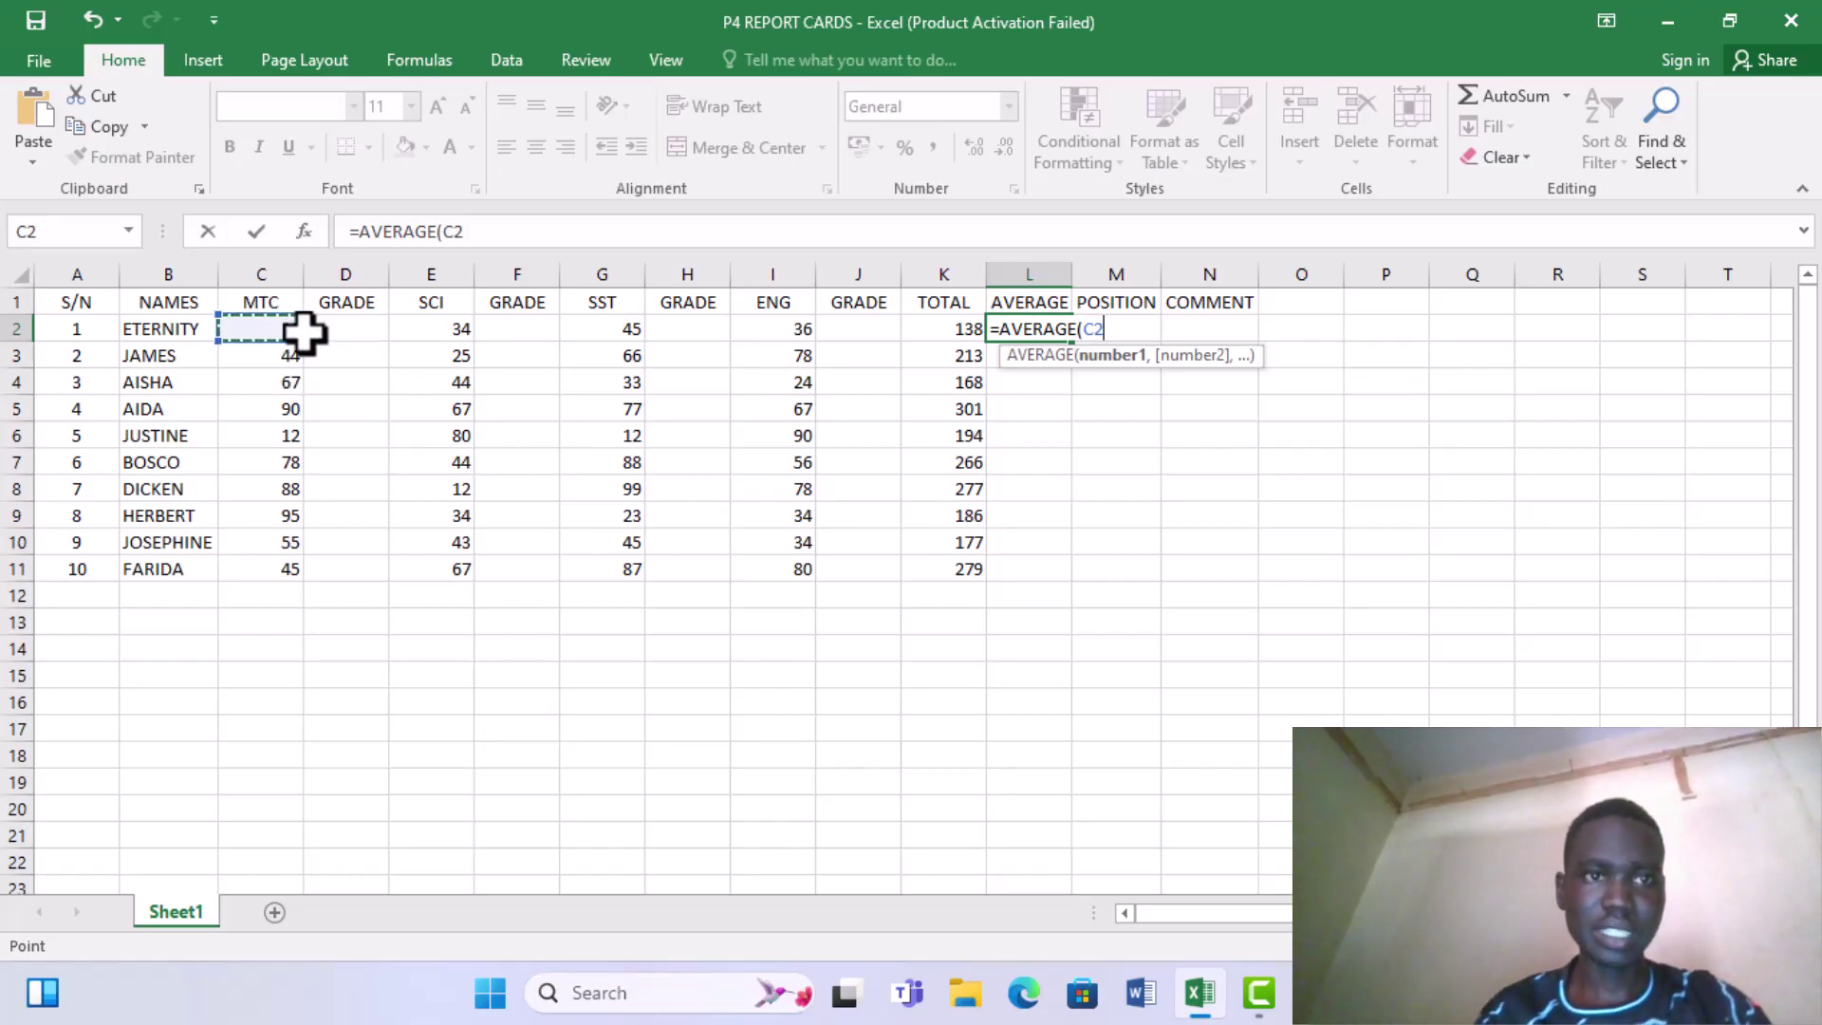
left_click_drag(304, 331, 773, 330)
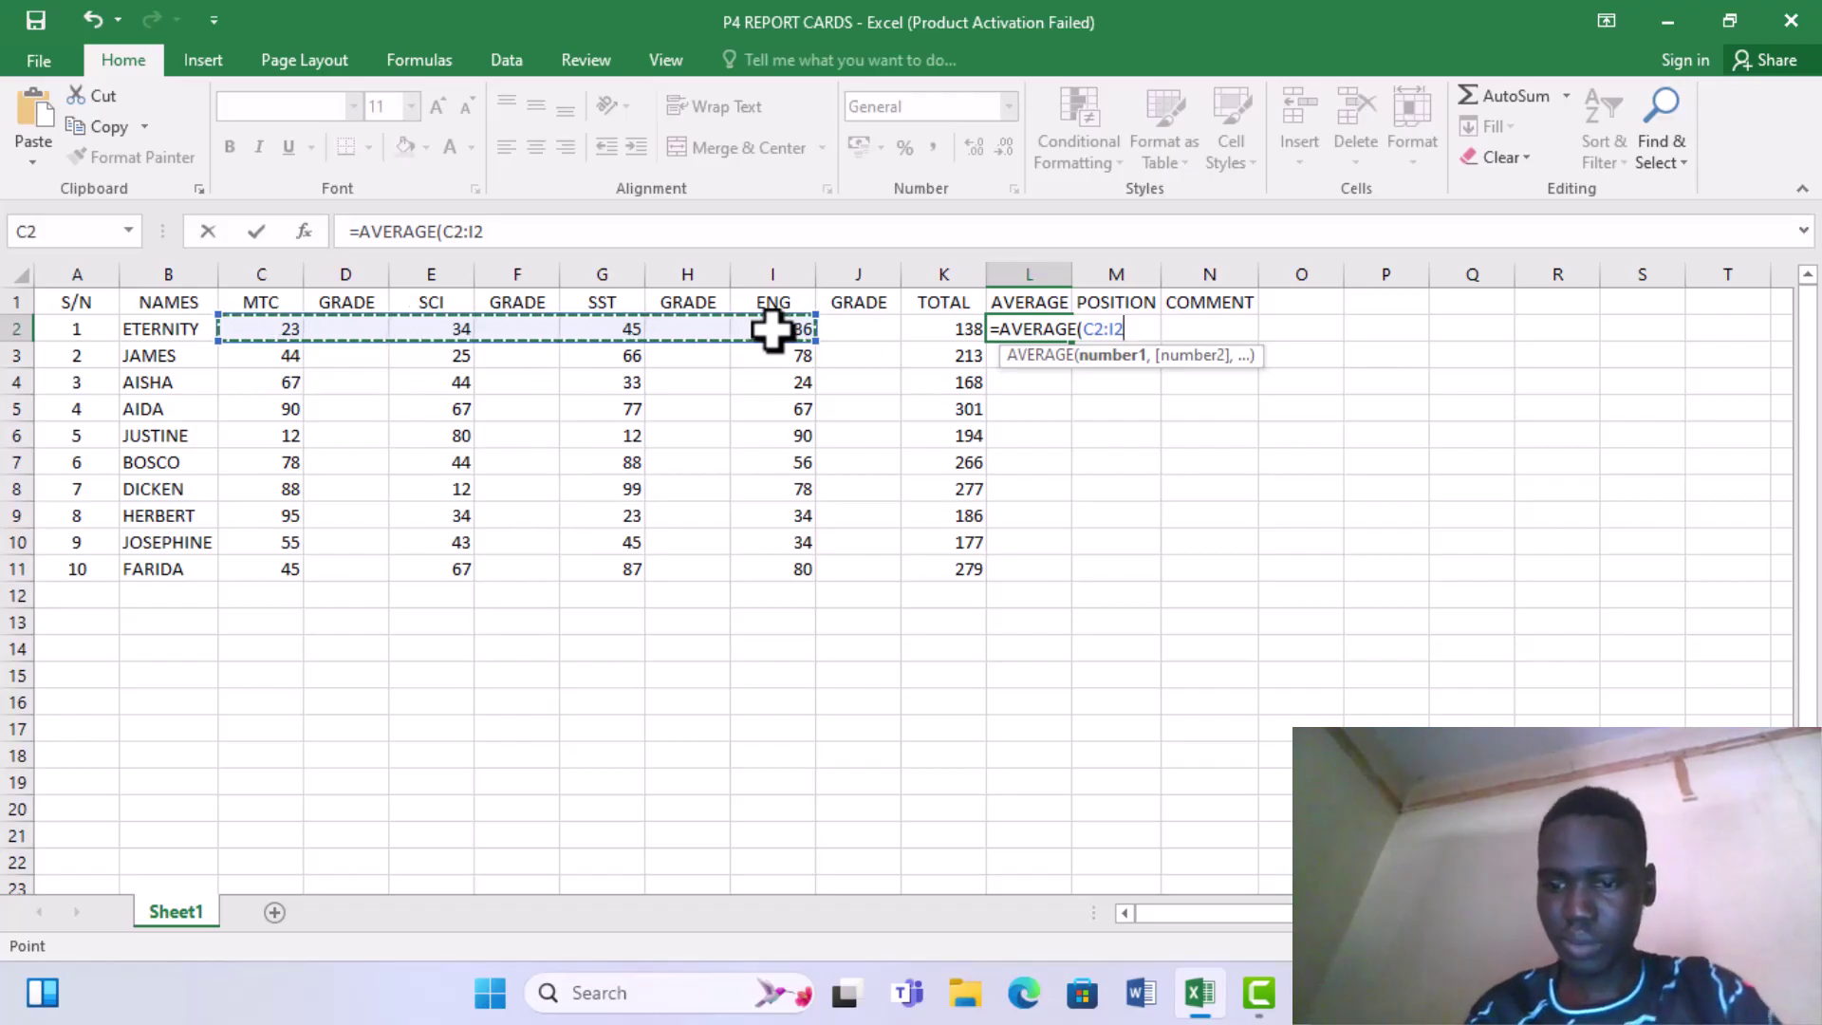
type(")")
key("ctrl+Return")
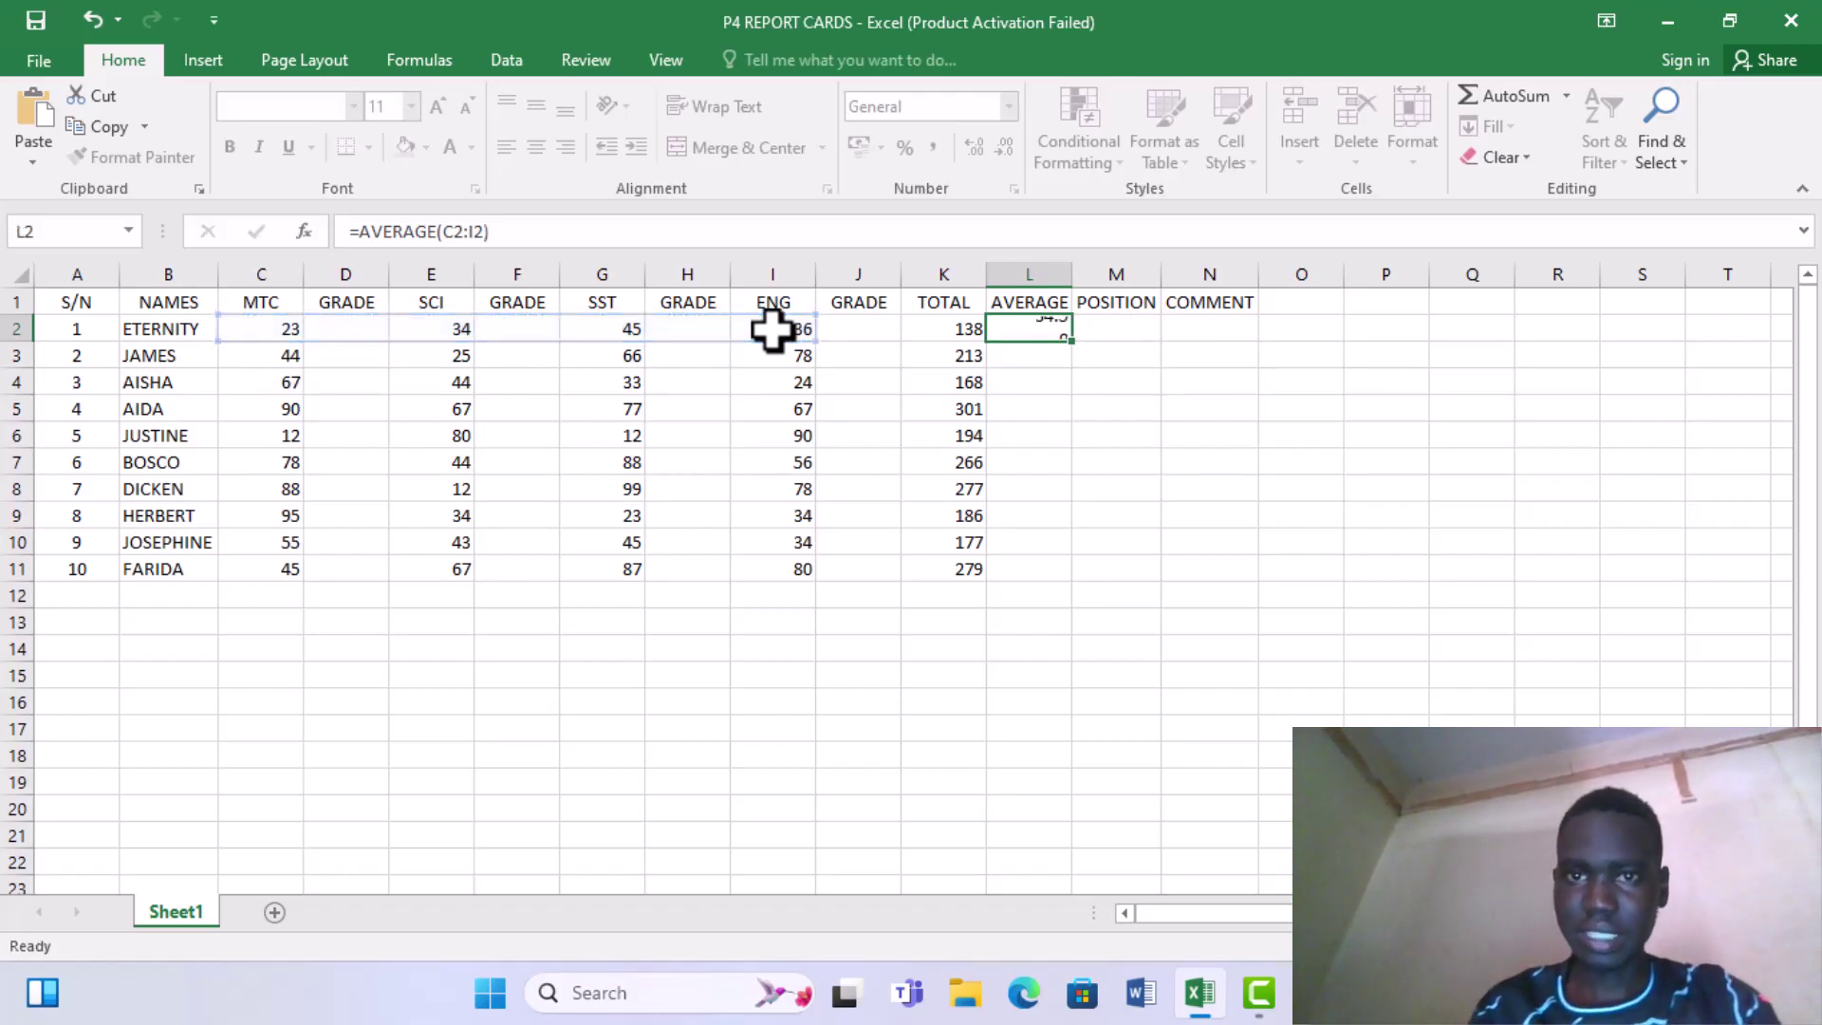
left_click(1009, 322)
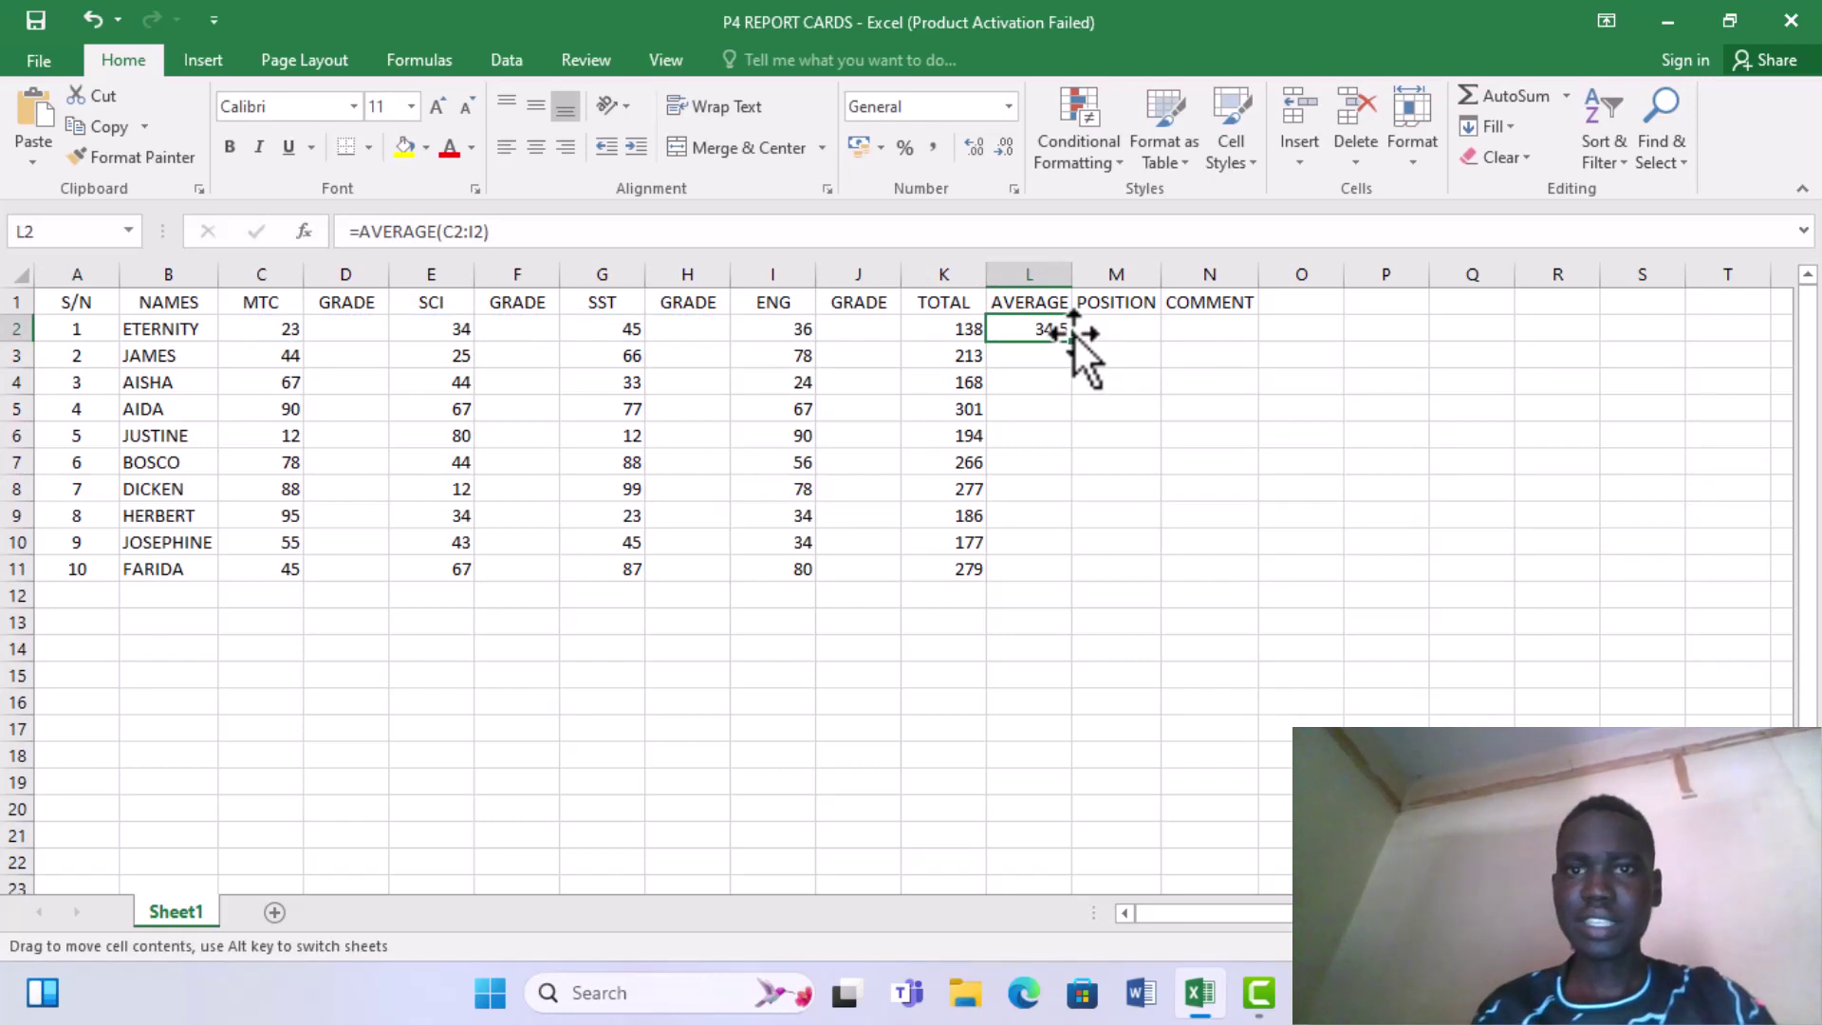
mouse_move(1074, 334)
left_mouse_down()
mouse_move(1078, 366)
mouse_move(1065, 358)
left_mouse_up()
left_click(1045, 327)
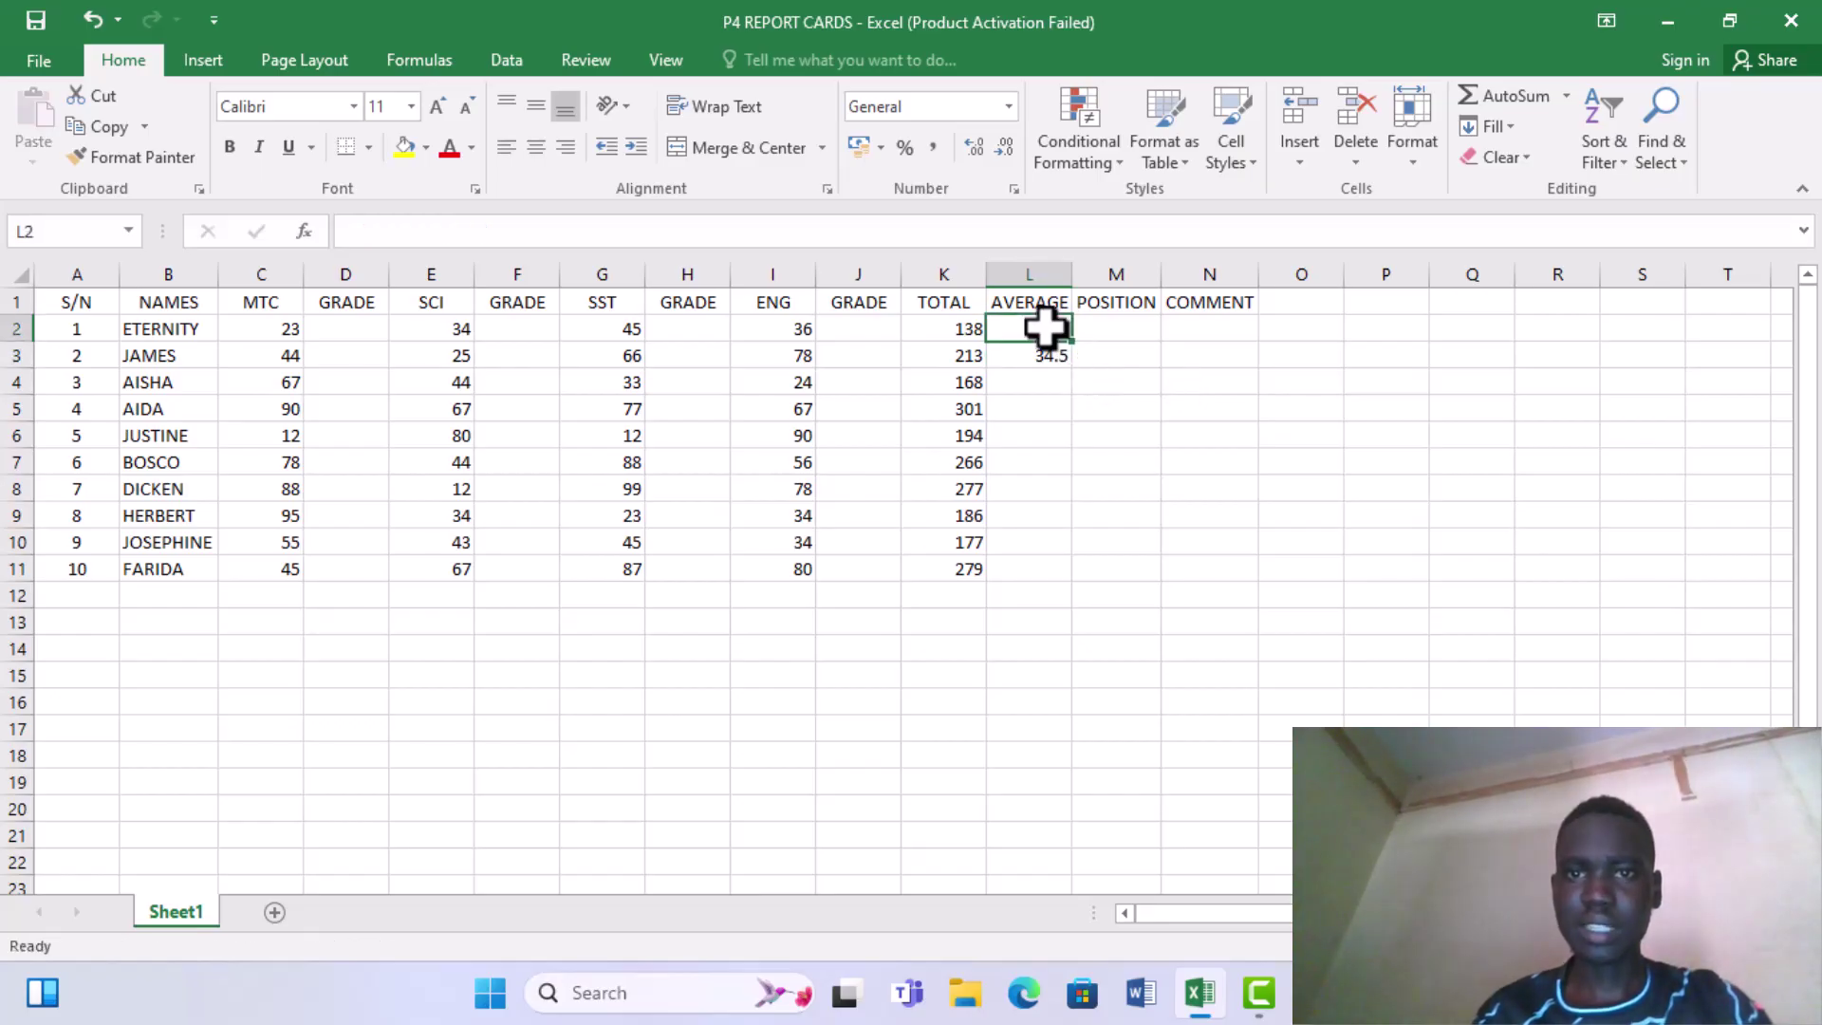
key("ctrl+z")
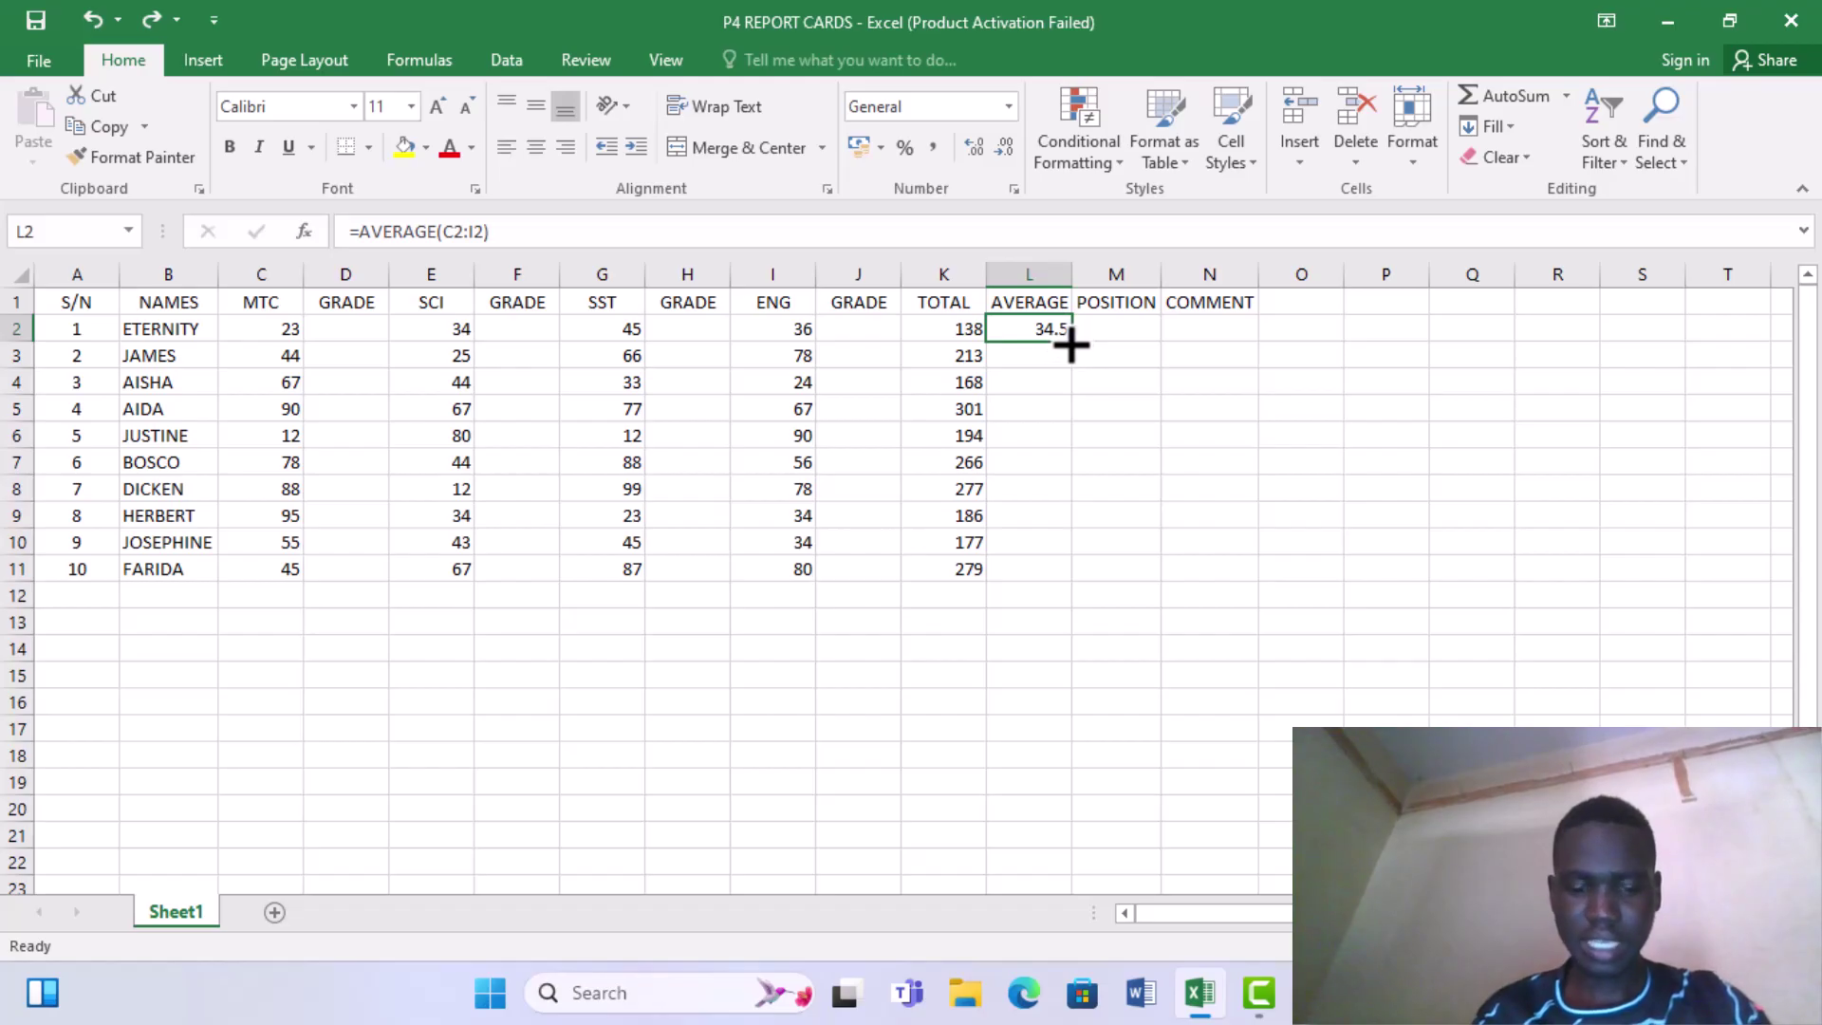
Fill the average formula from L2 down through L11 for the remaining pupils
left_click_drag(1069, 366, 1059, 574)
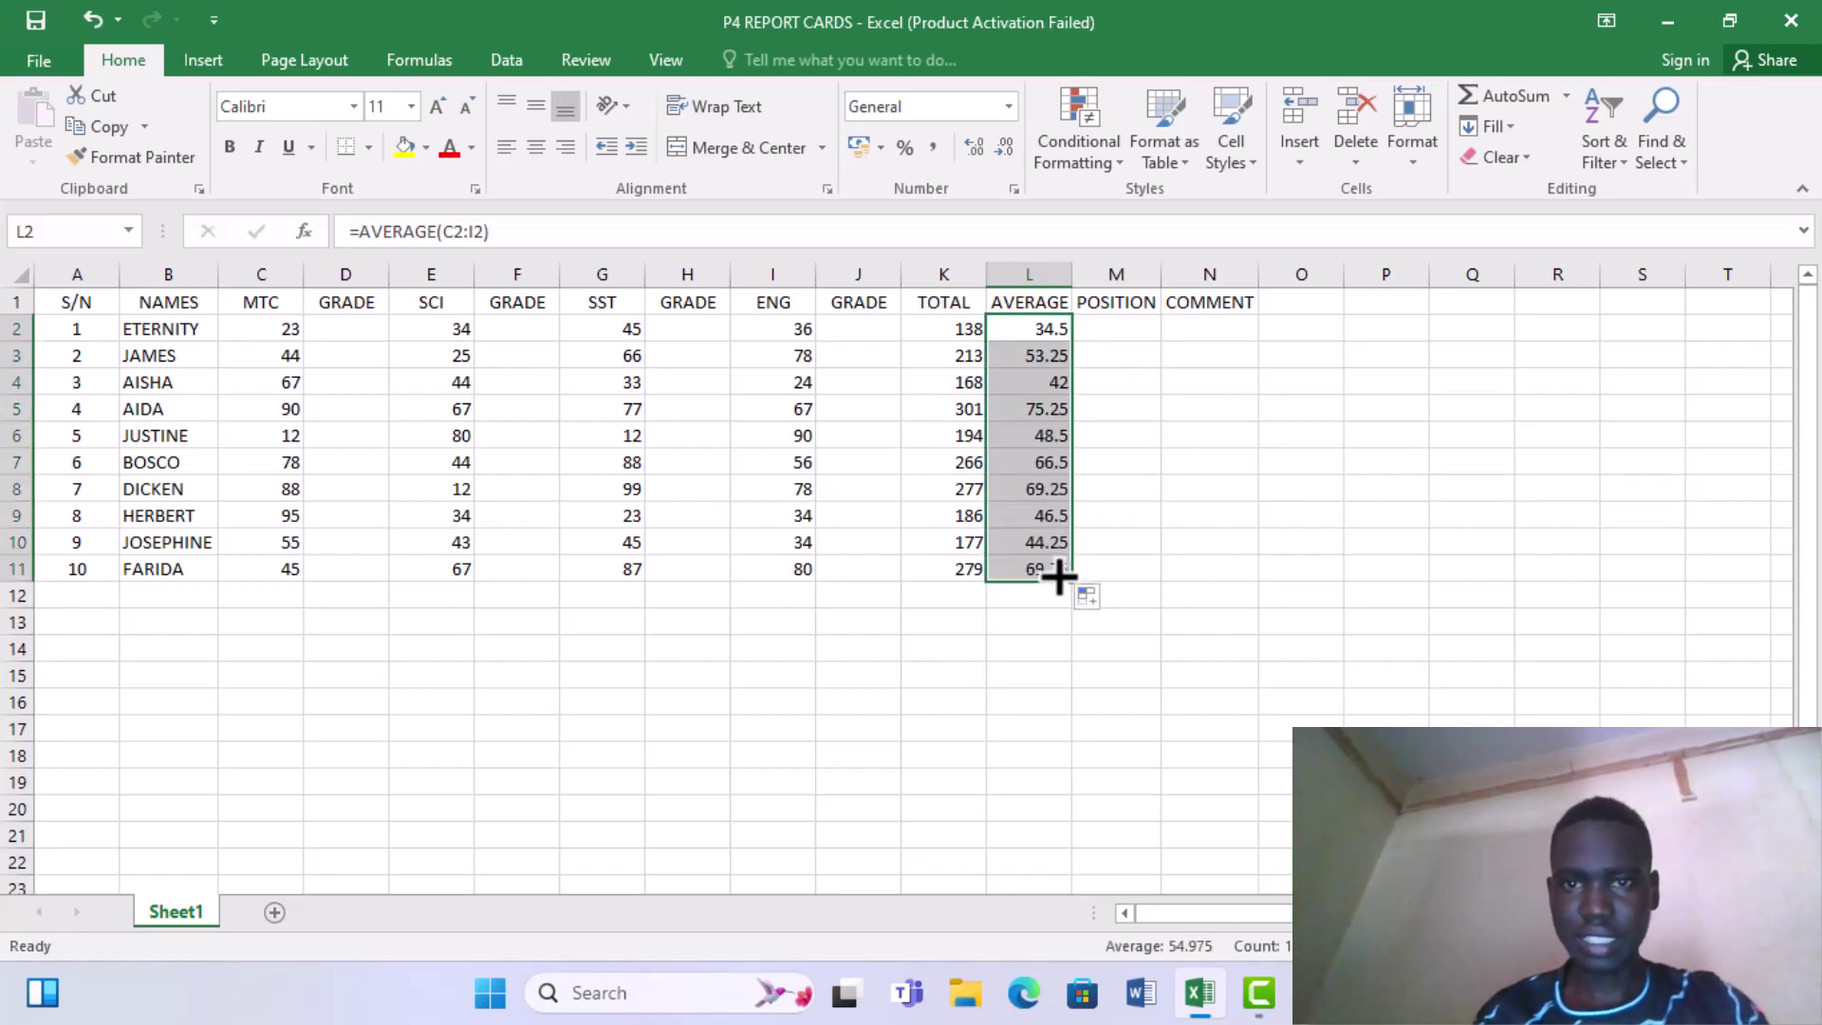
Write the first pupil's position formula in M2 as =RANK(K2,K2:K11), ranking the total against all totals
left_click(1103, 327)
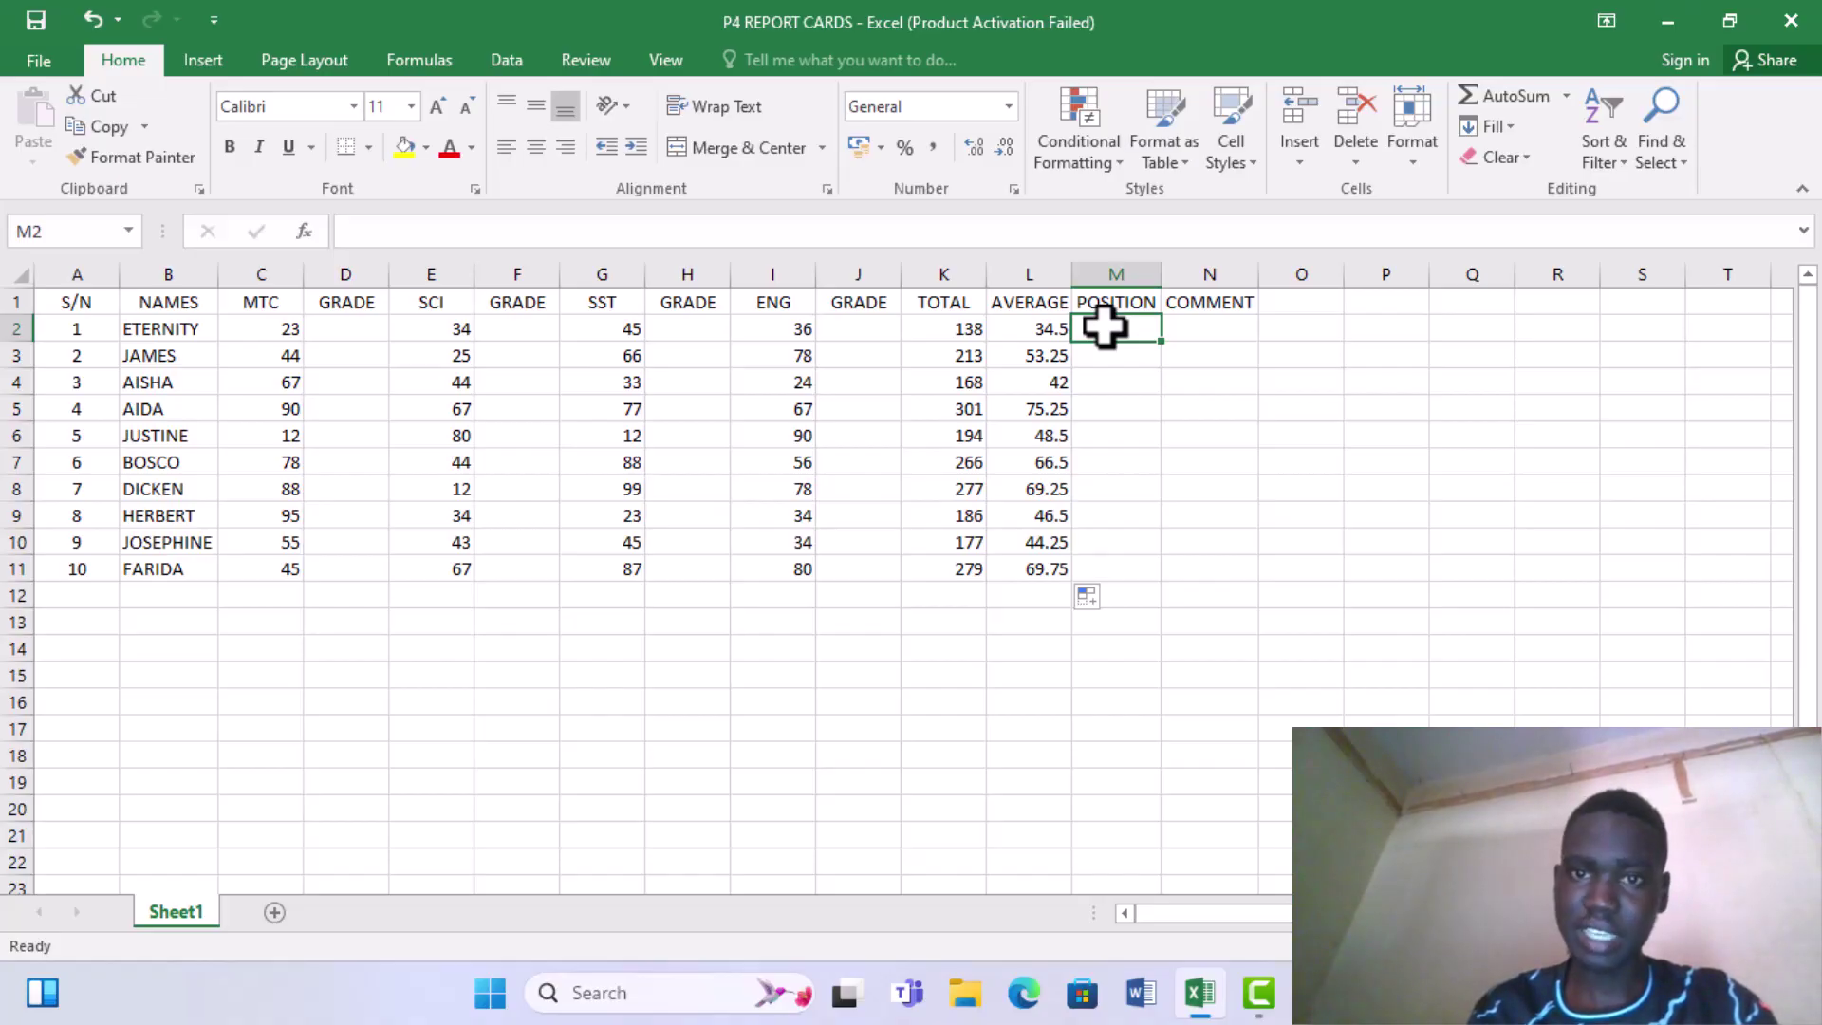
type("=")
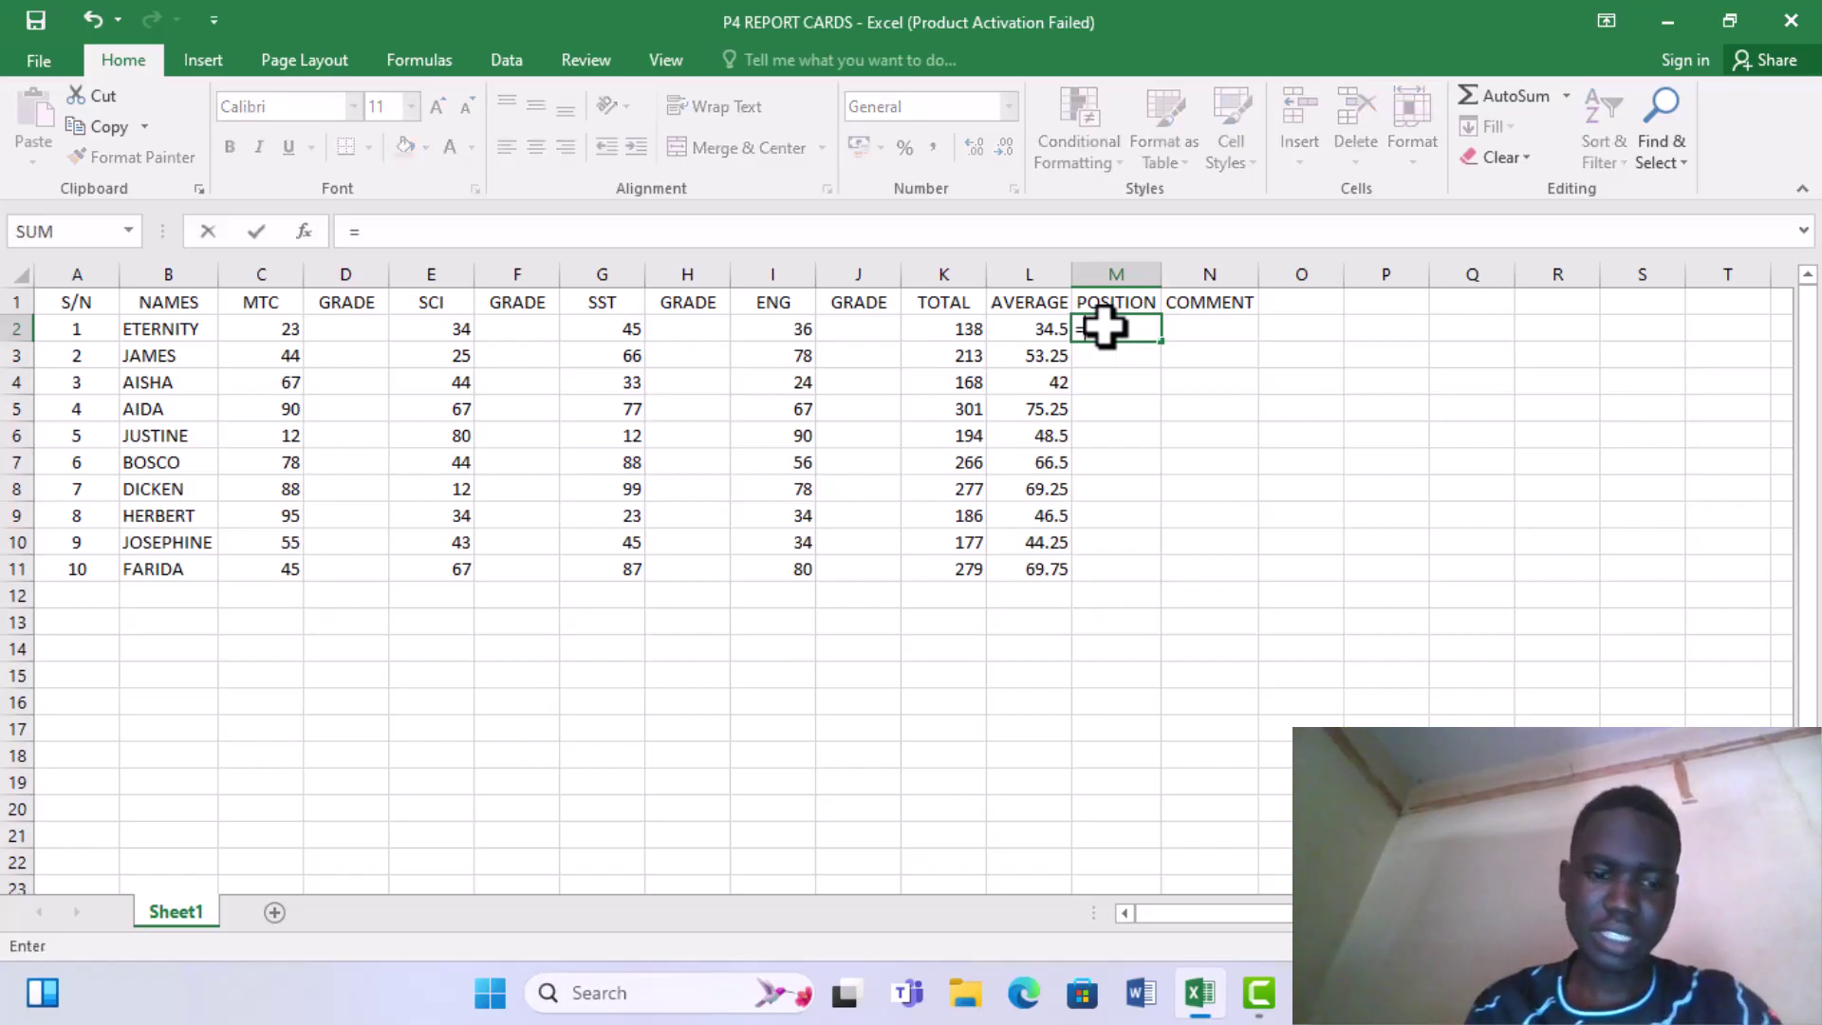
type("RANK")
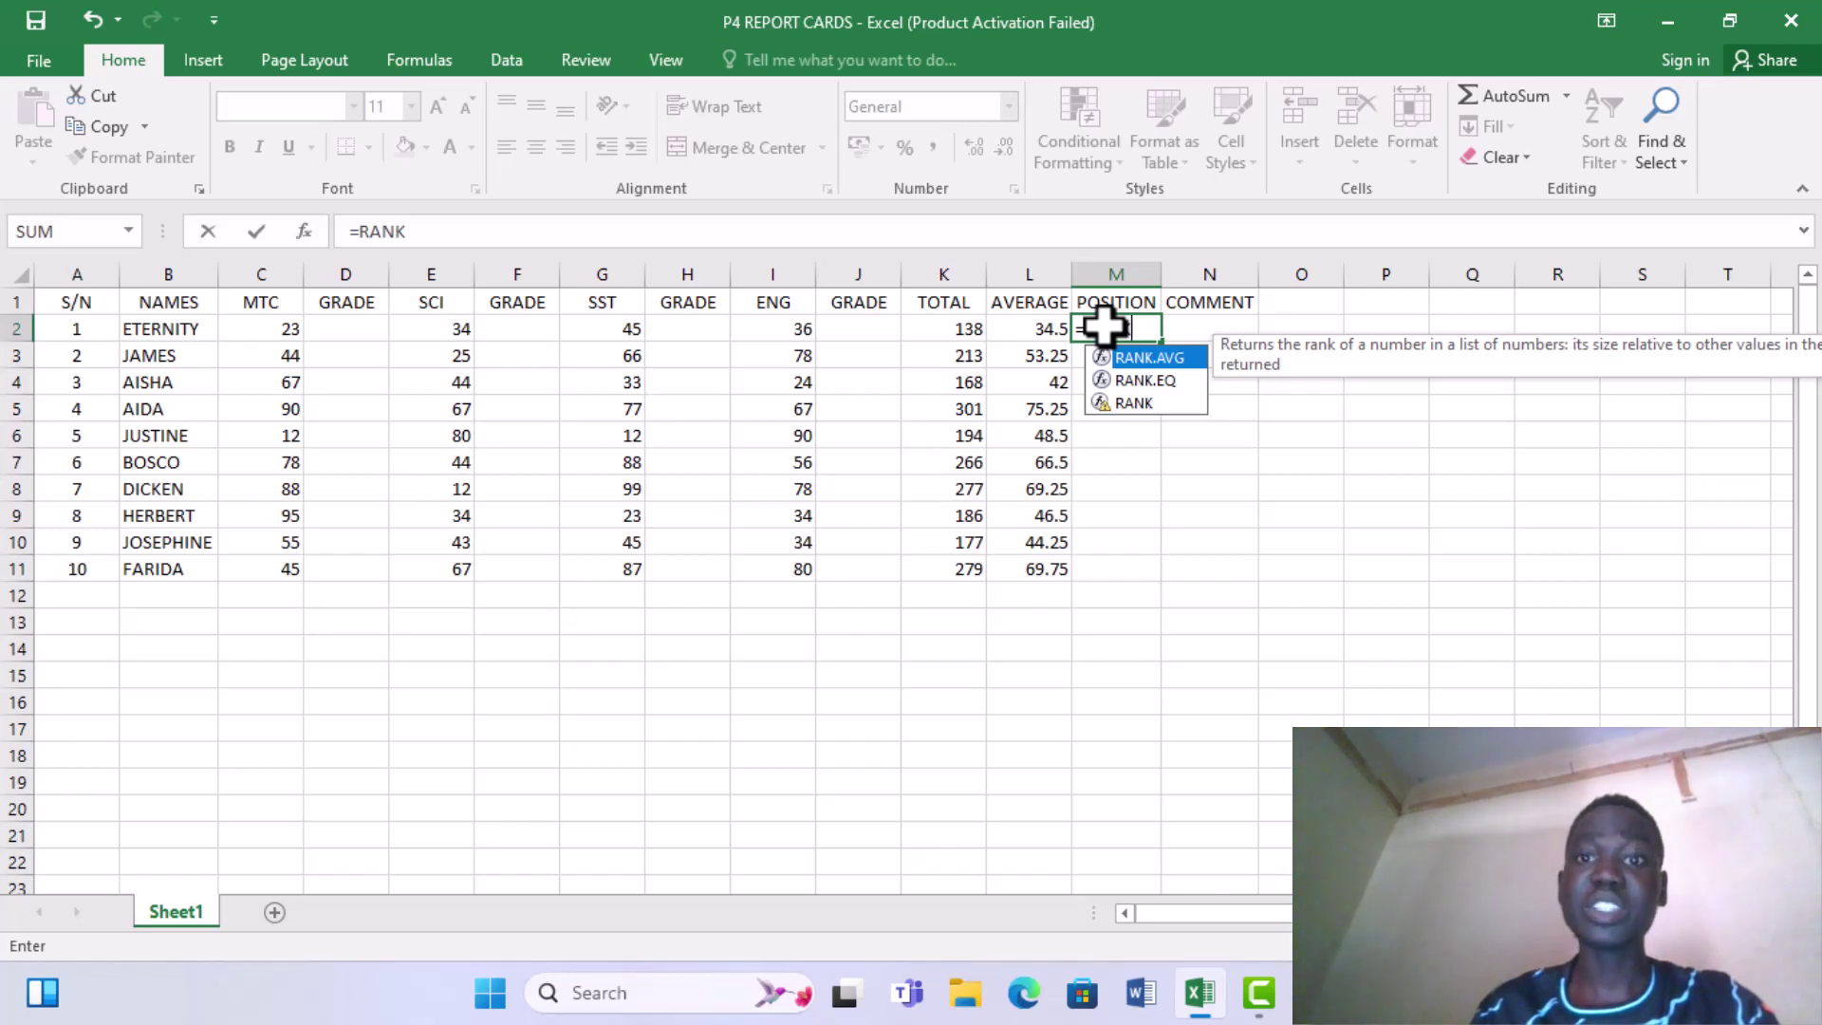
double_click(1134, 403)
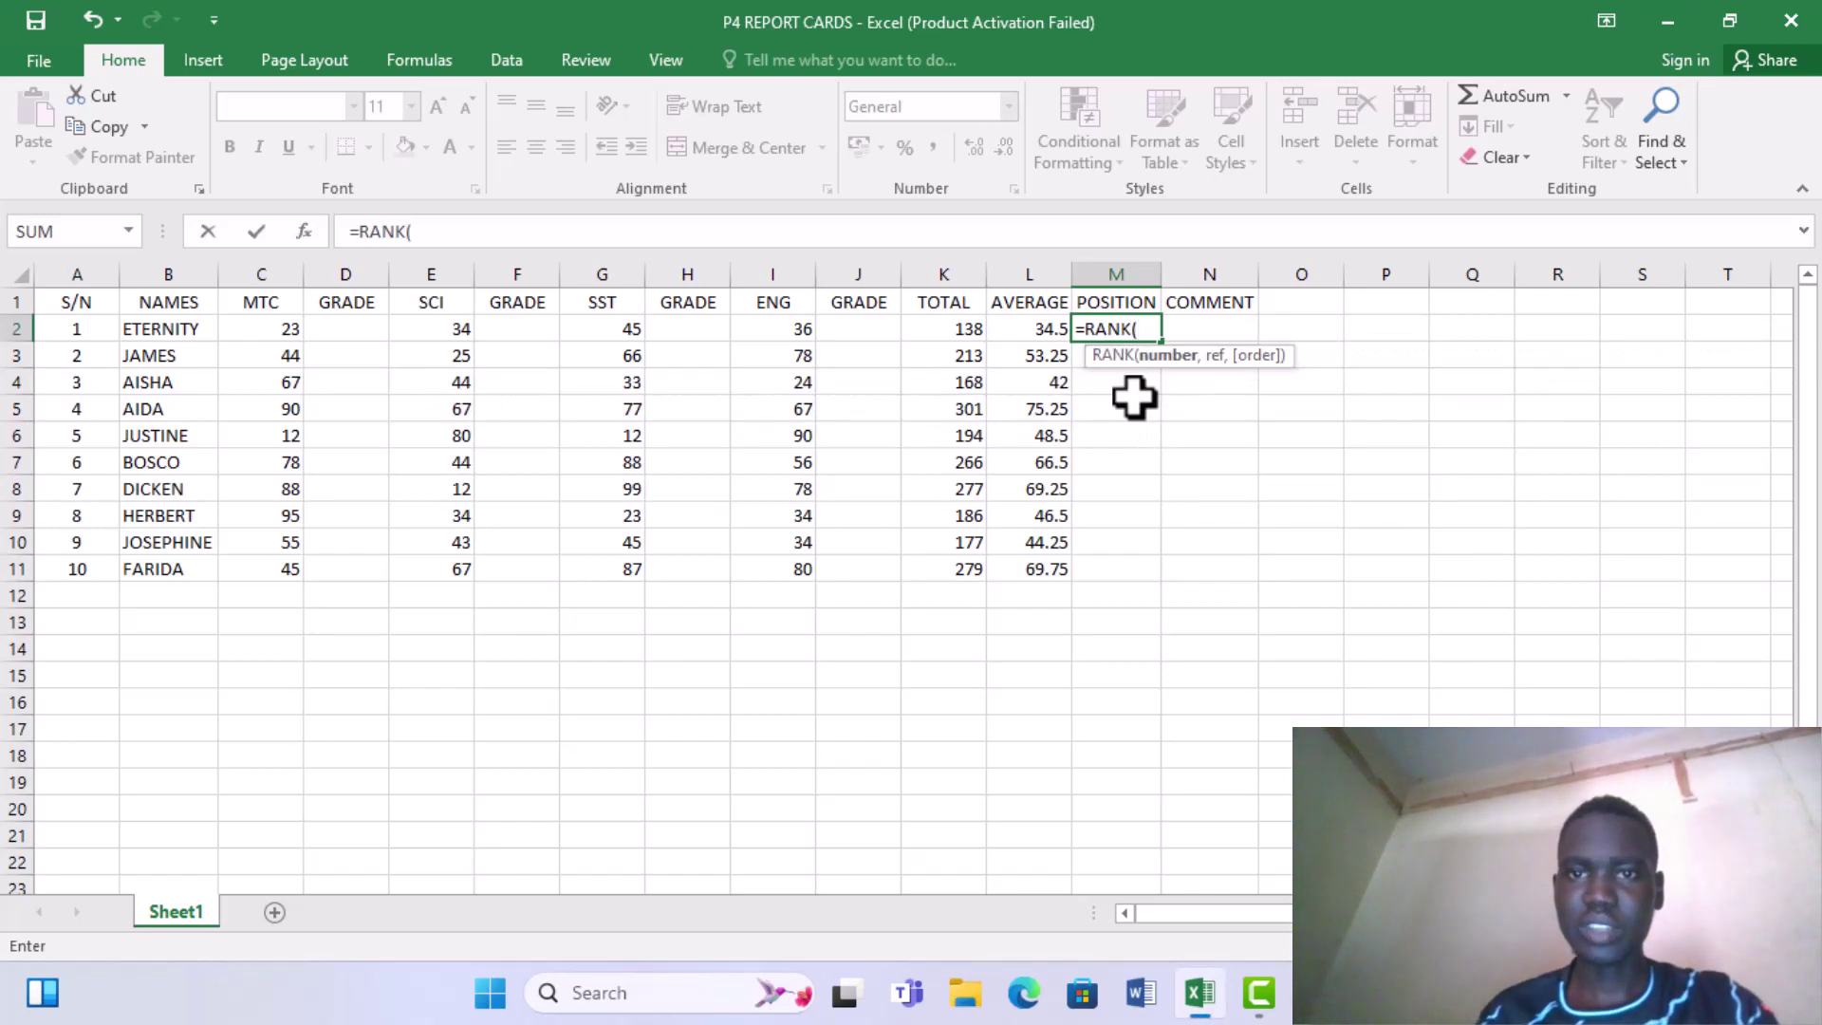
left_click(946, 328)
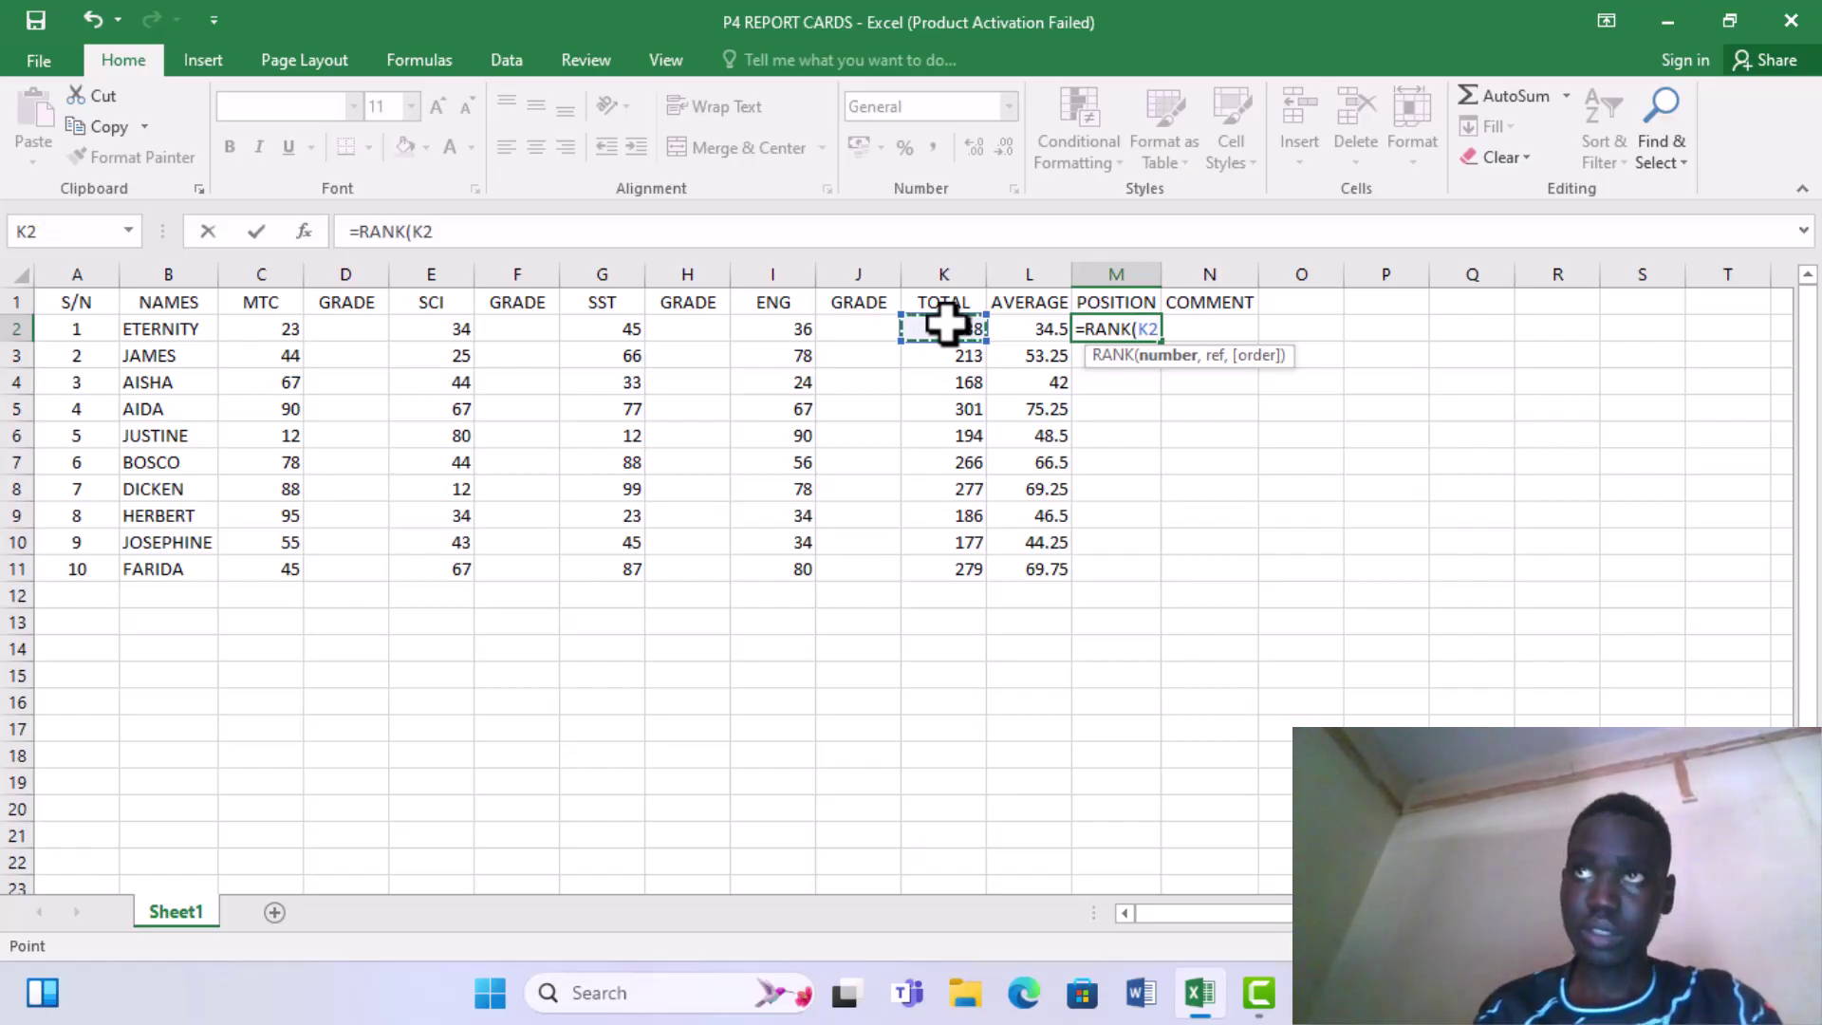
type(",")
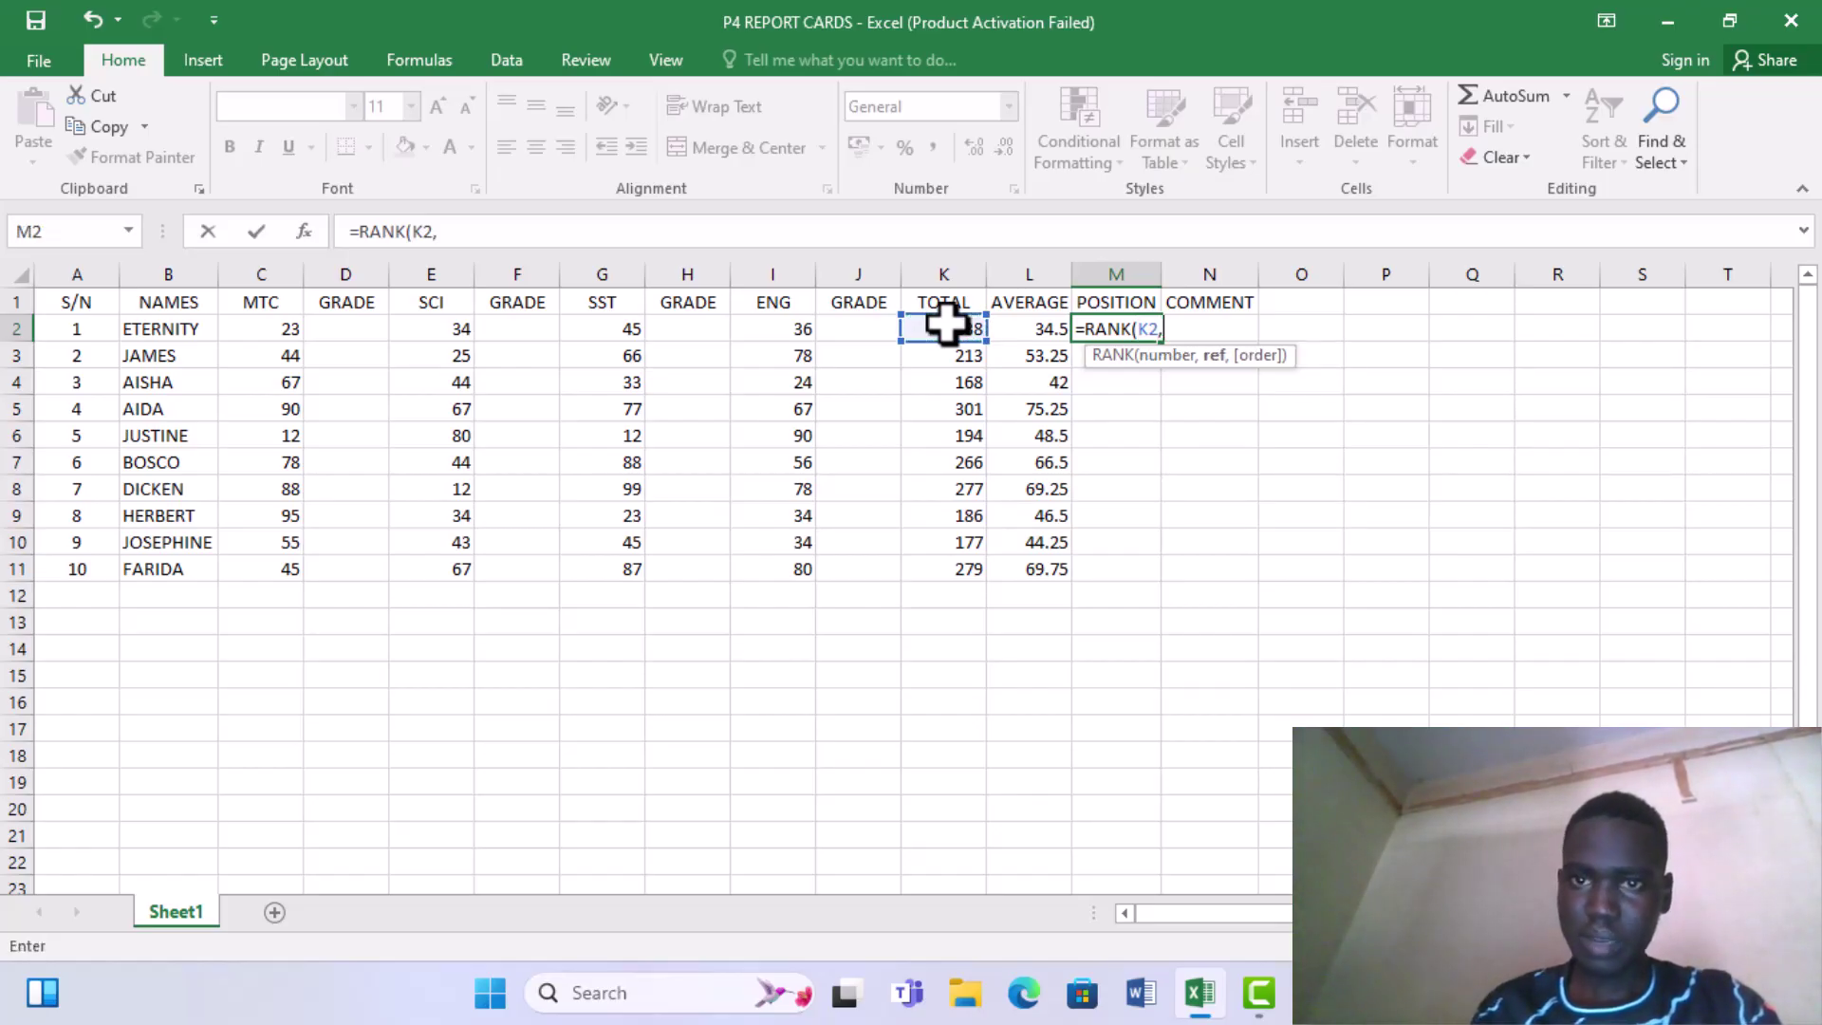
left_click(945, 324)
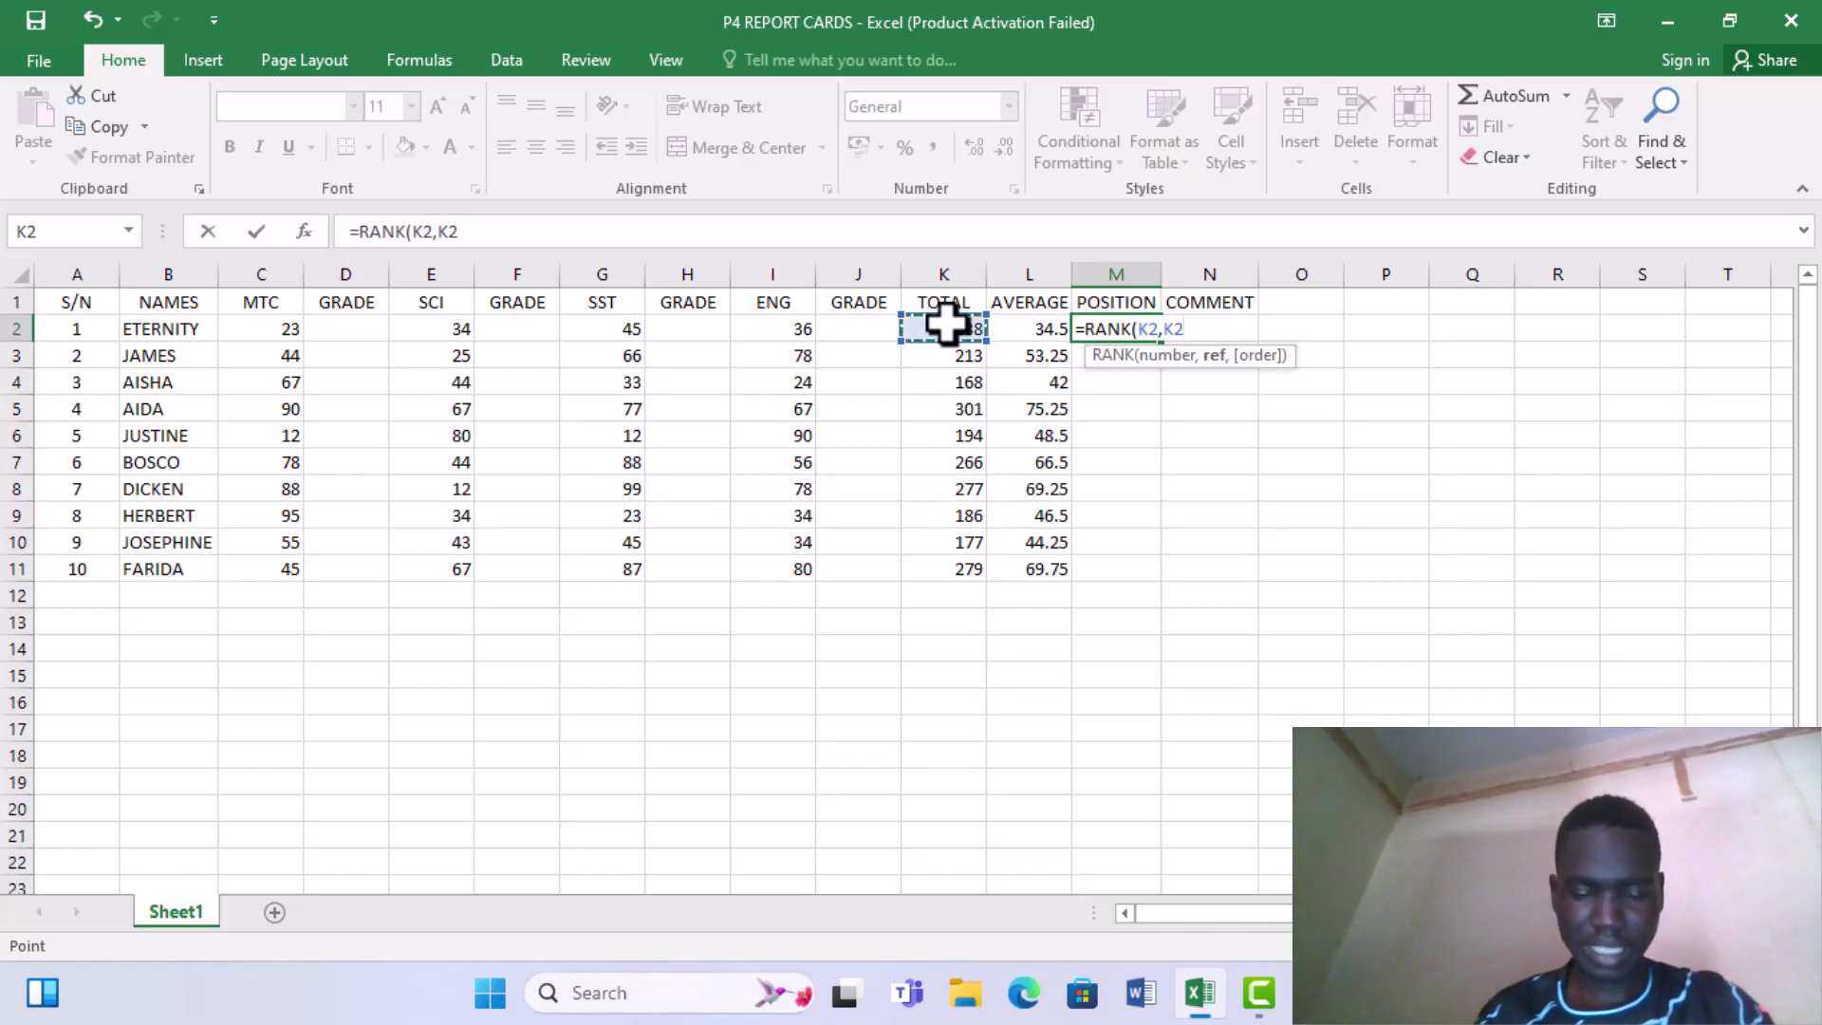
left_click_drag(945, 324, 959, 560)
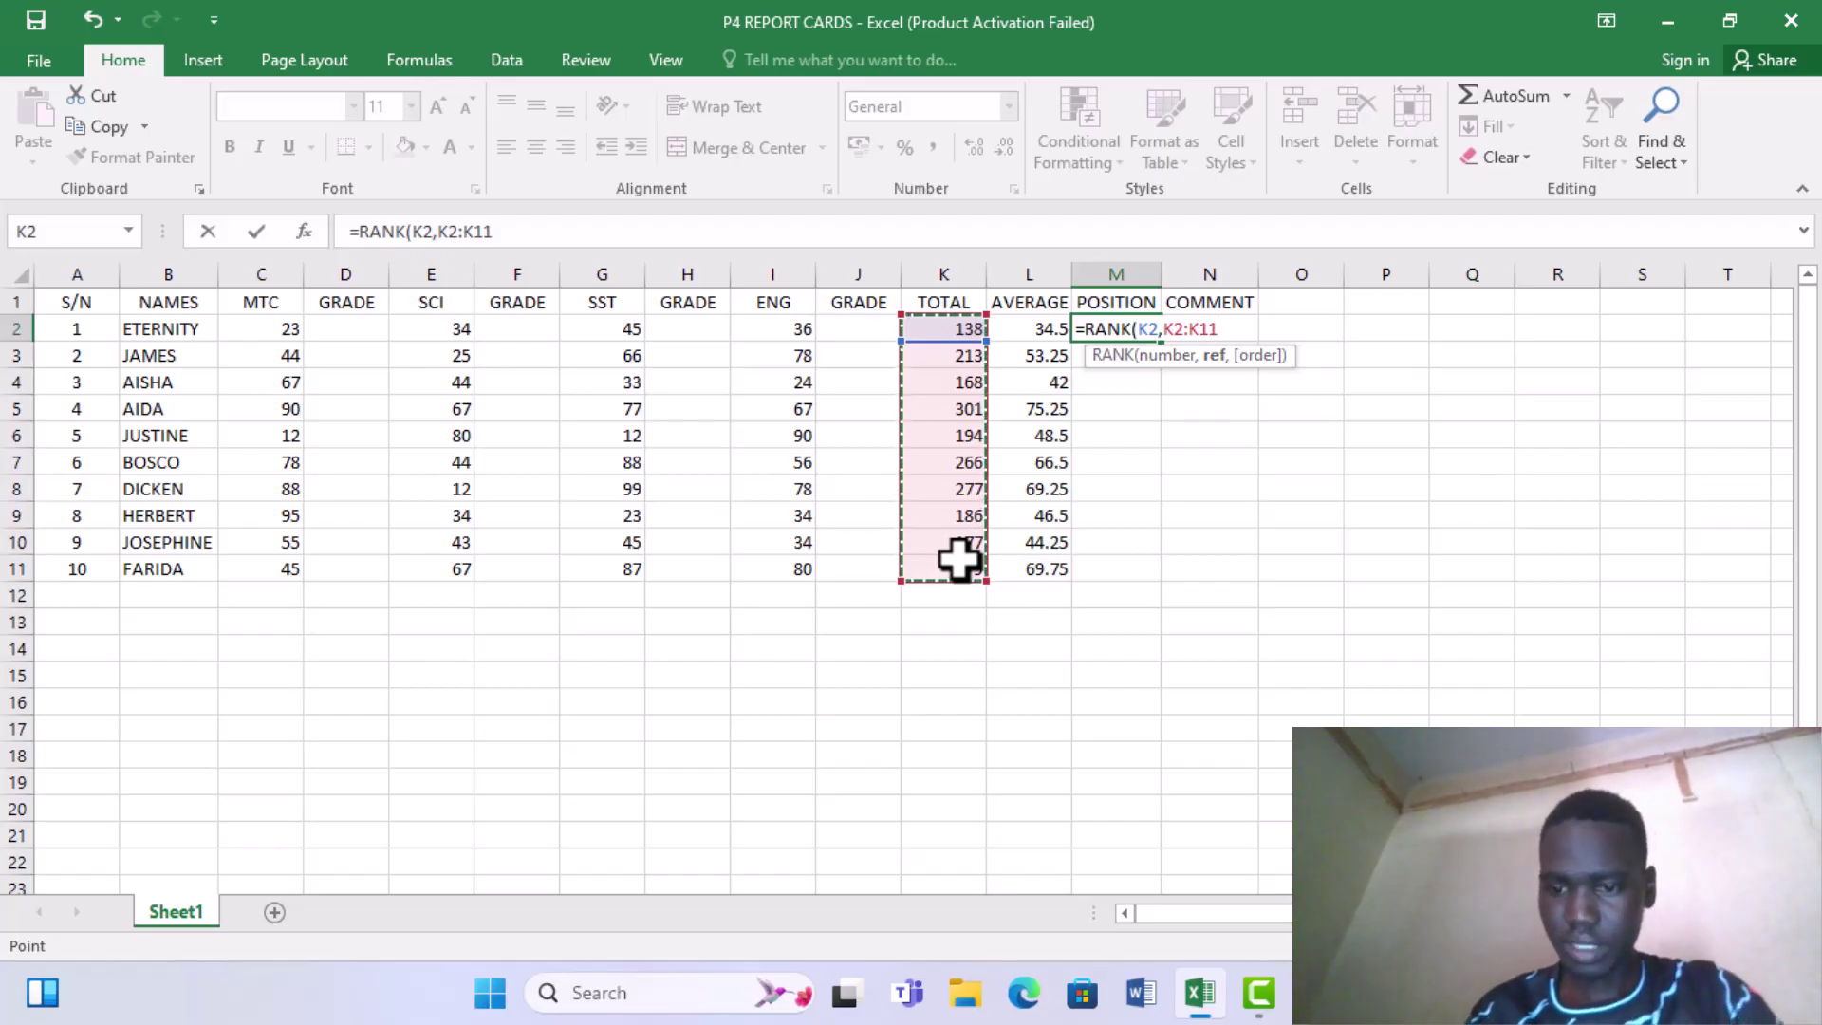
type(")")
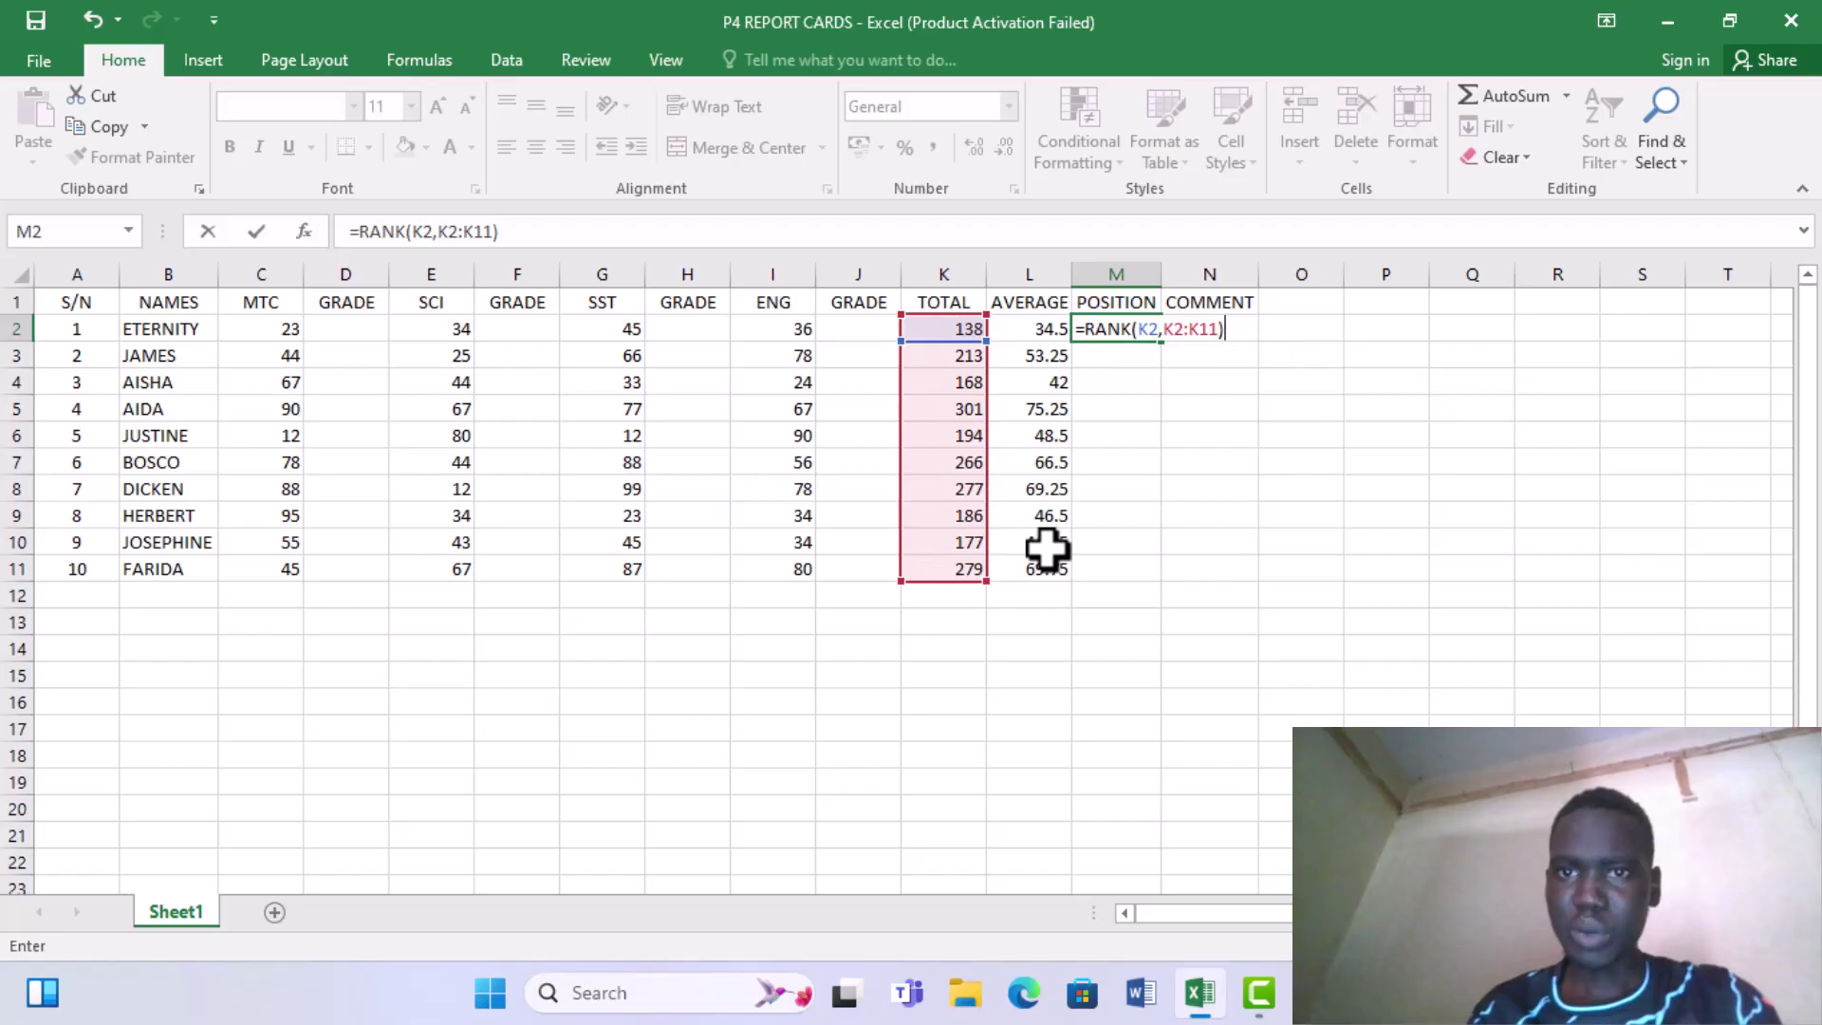
Make the ranking range in M2 absolute so the formula reads =RANK(K2,$K$2:$K$11), and enter it
left_click(1160, 329)
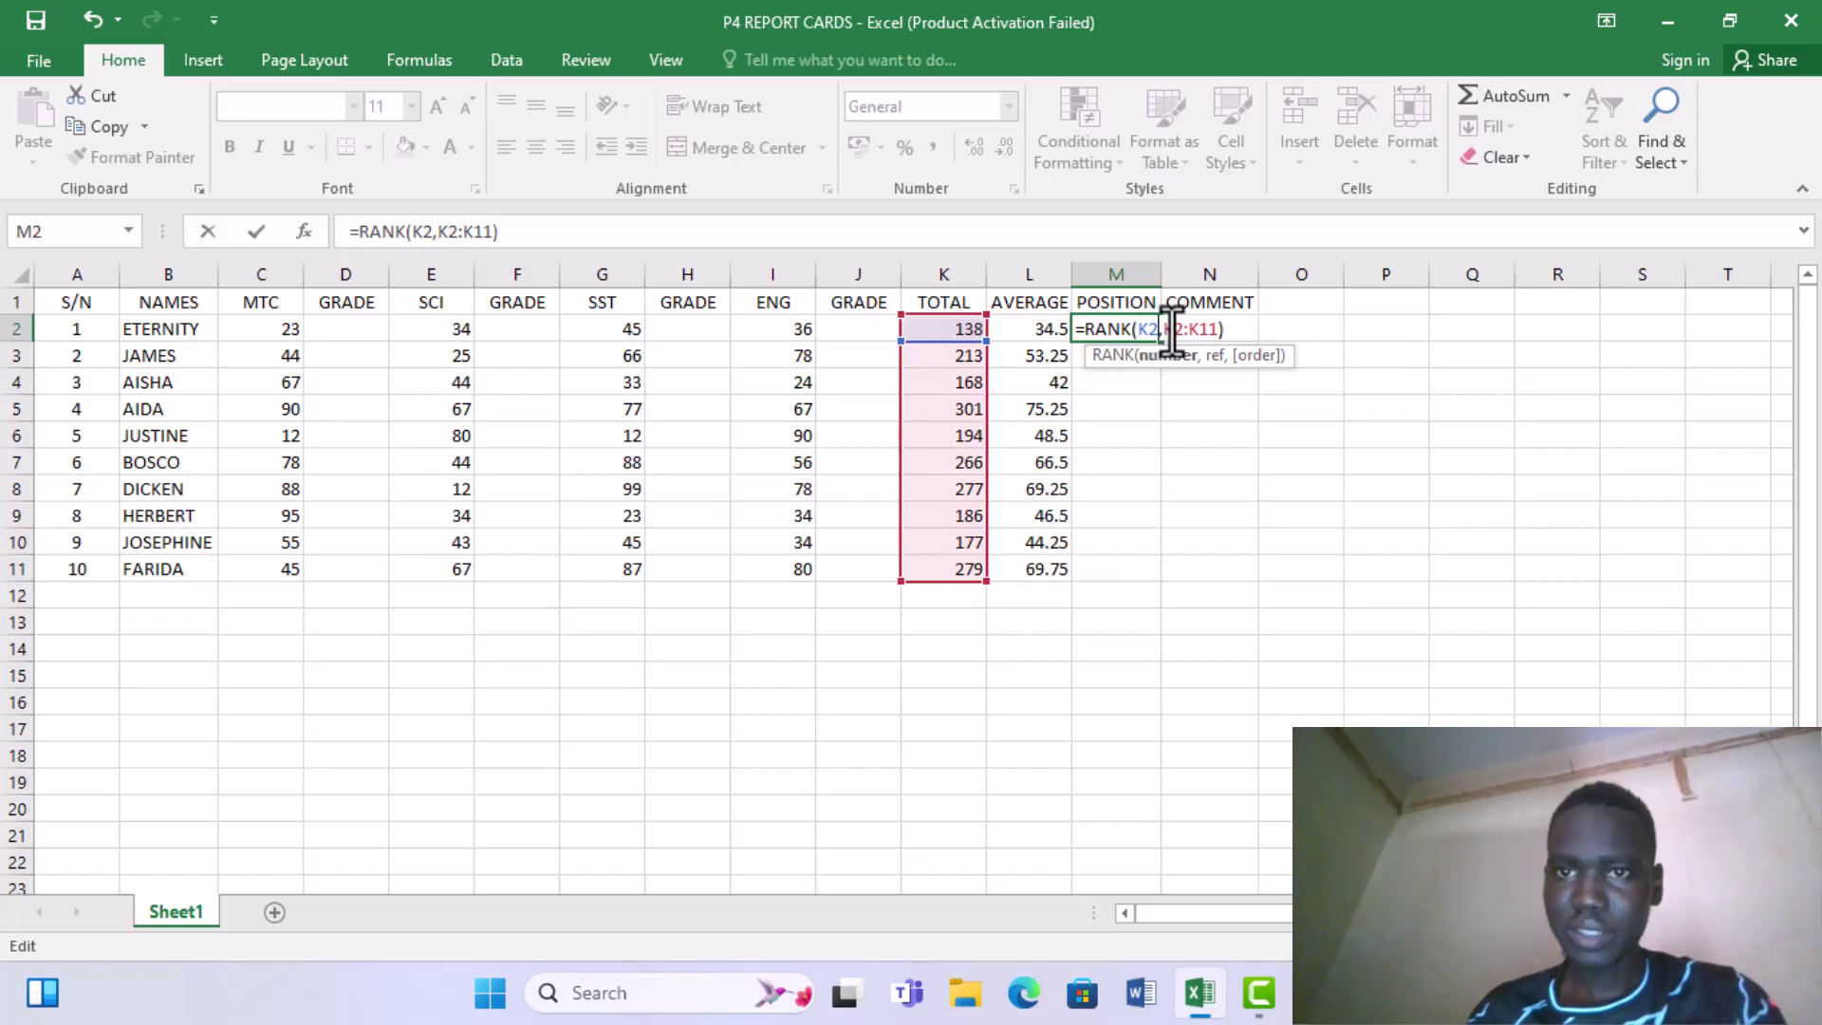
key("Right")
key("Right")
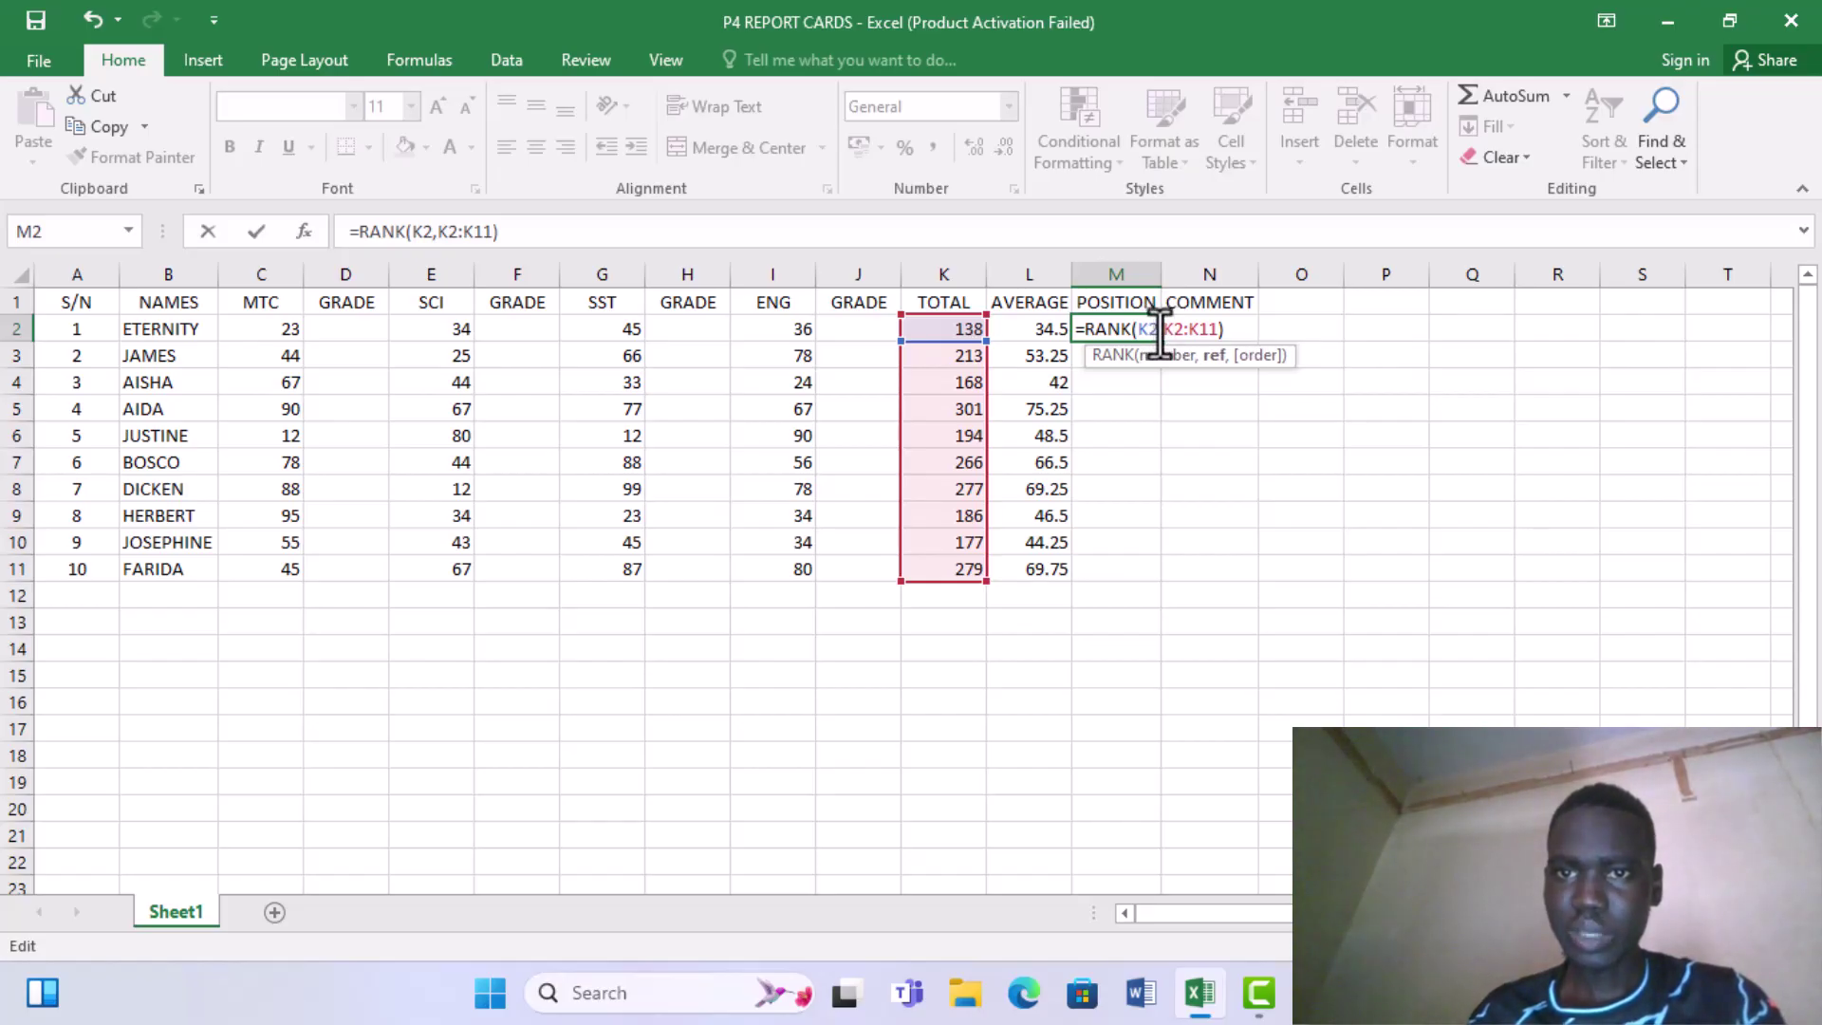
key("Left")
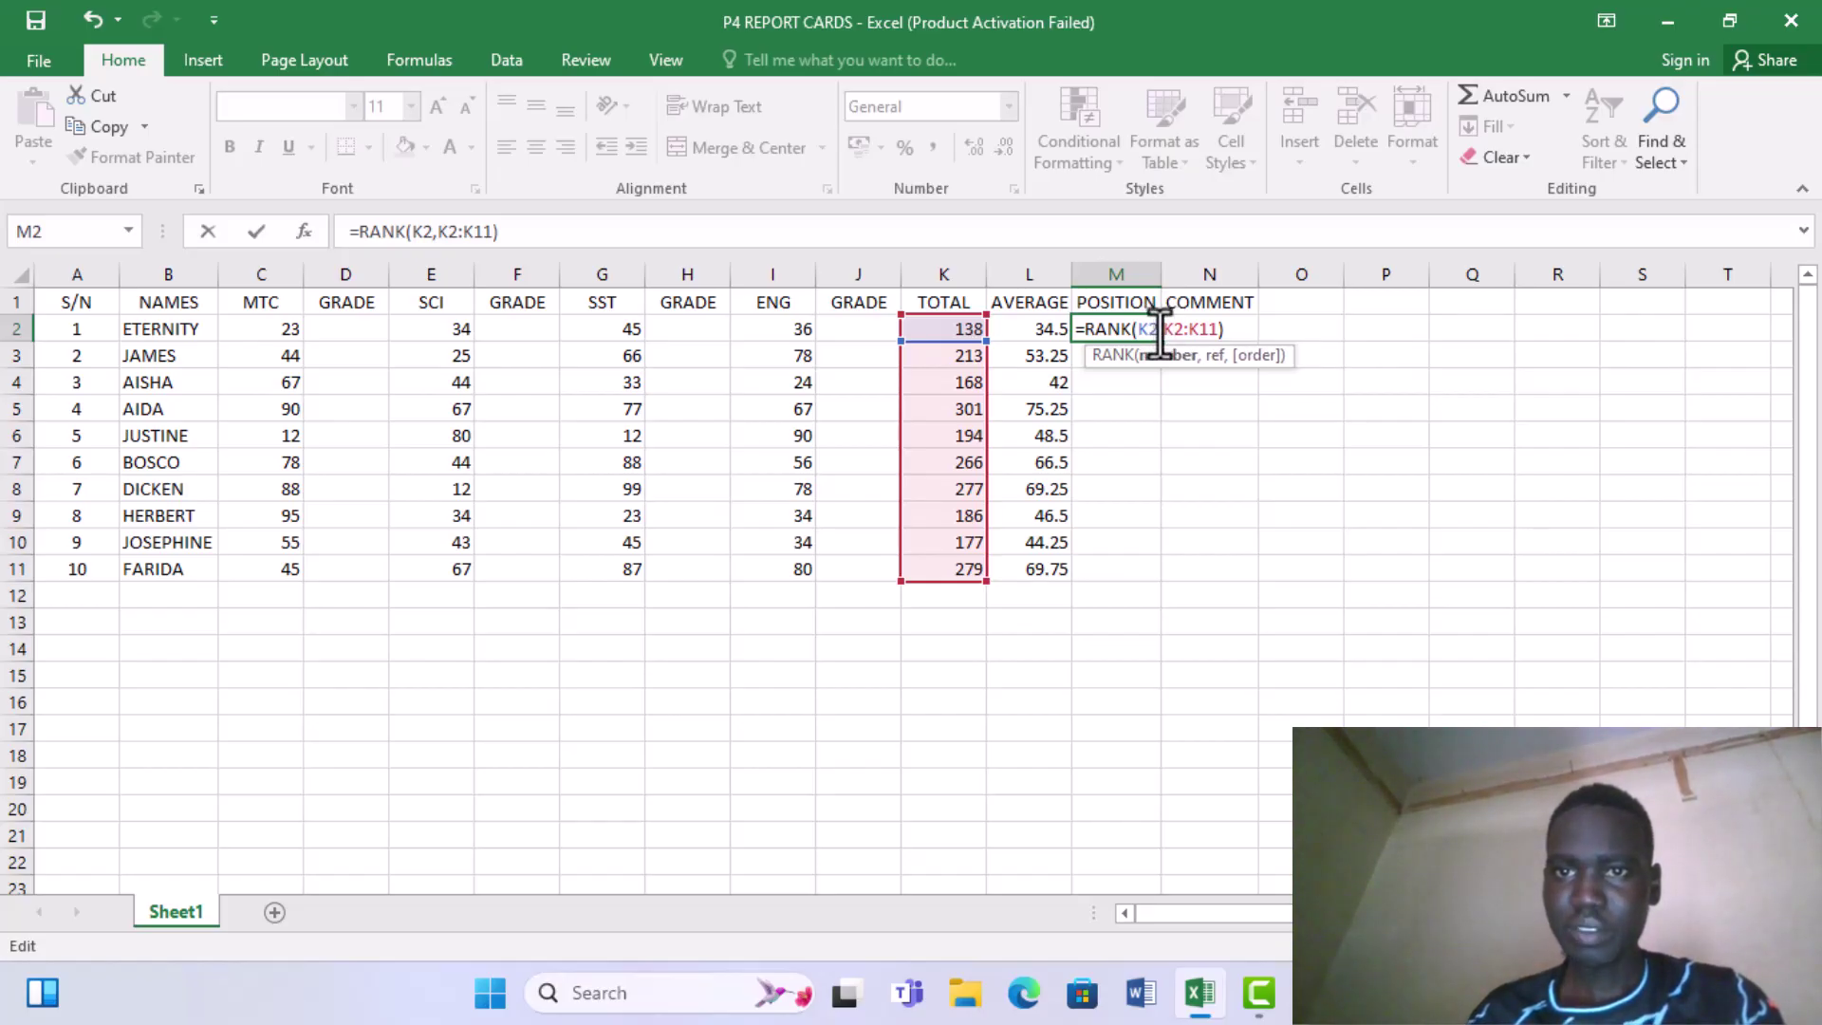
key("Right")
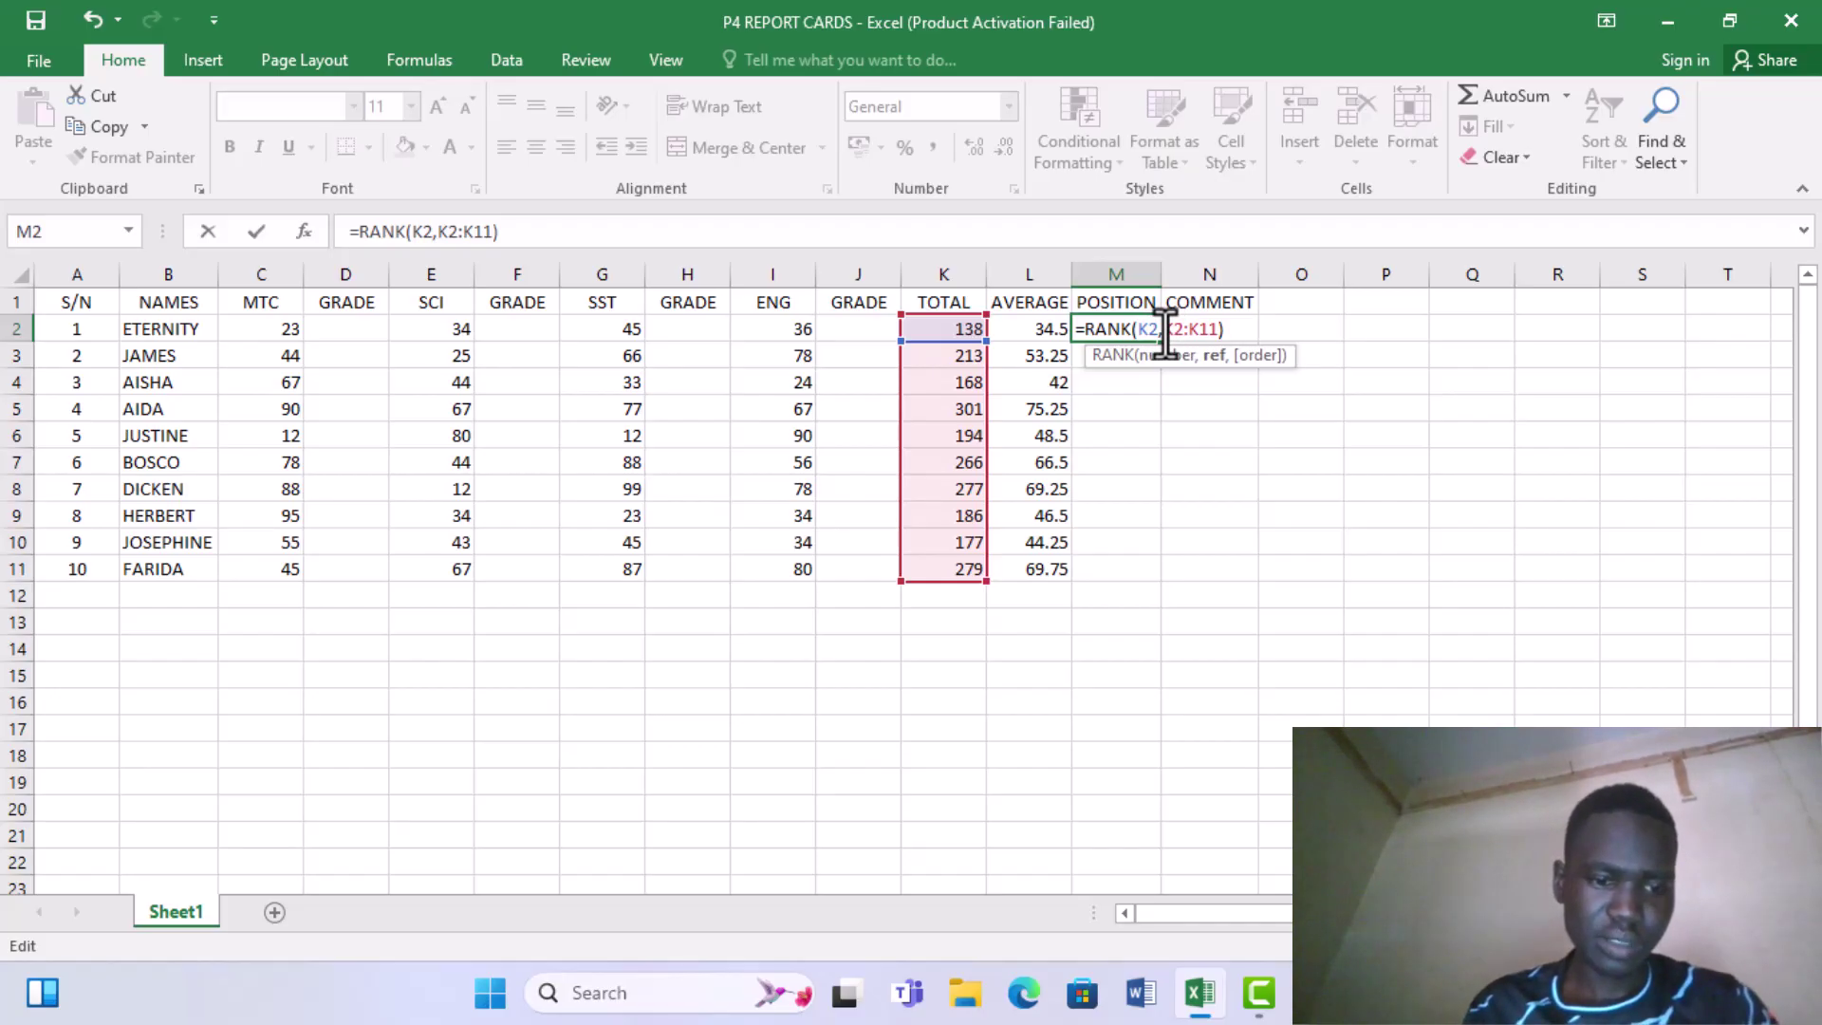
type("$K$")
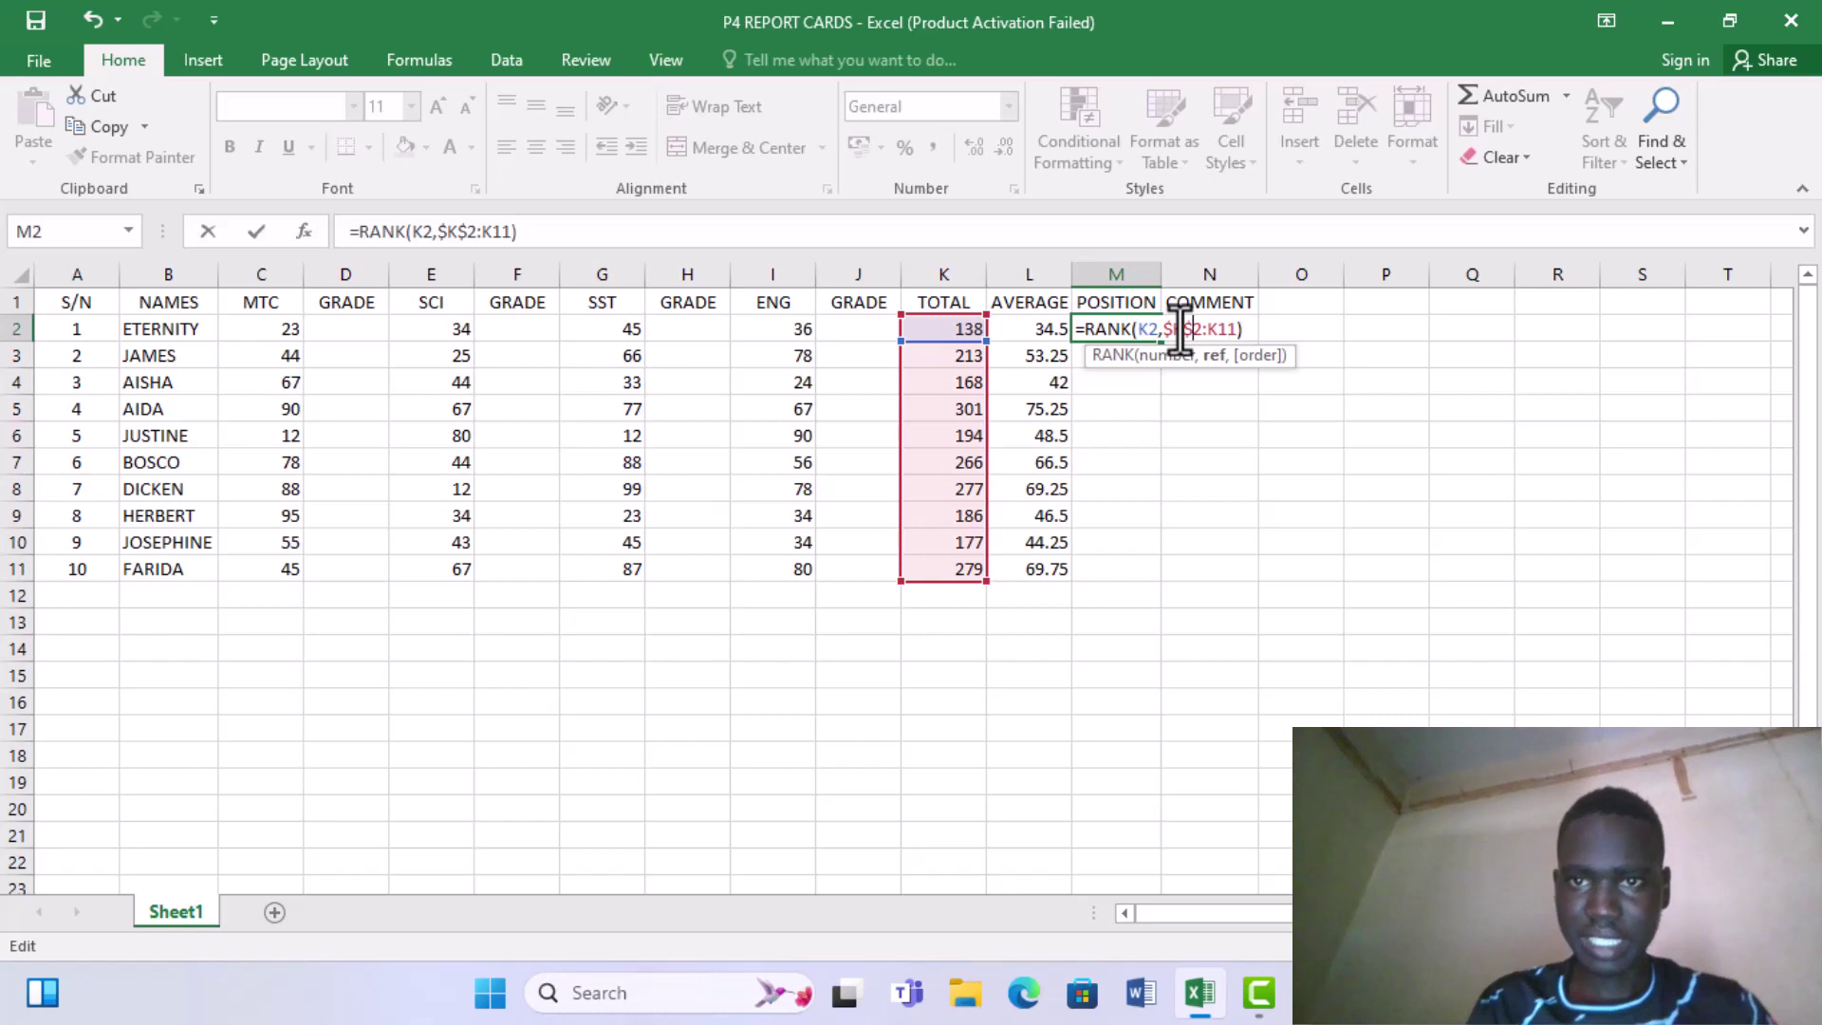
left_click(1184, 330)
type("$")
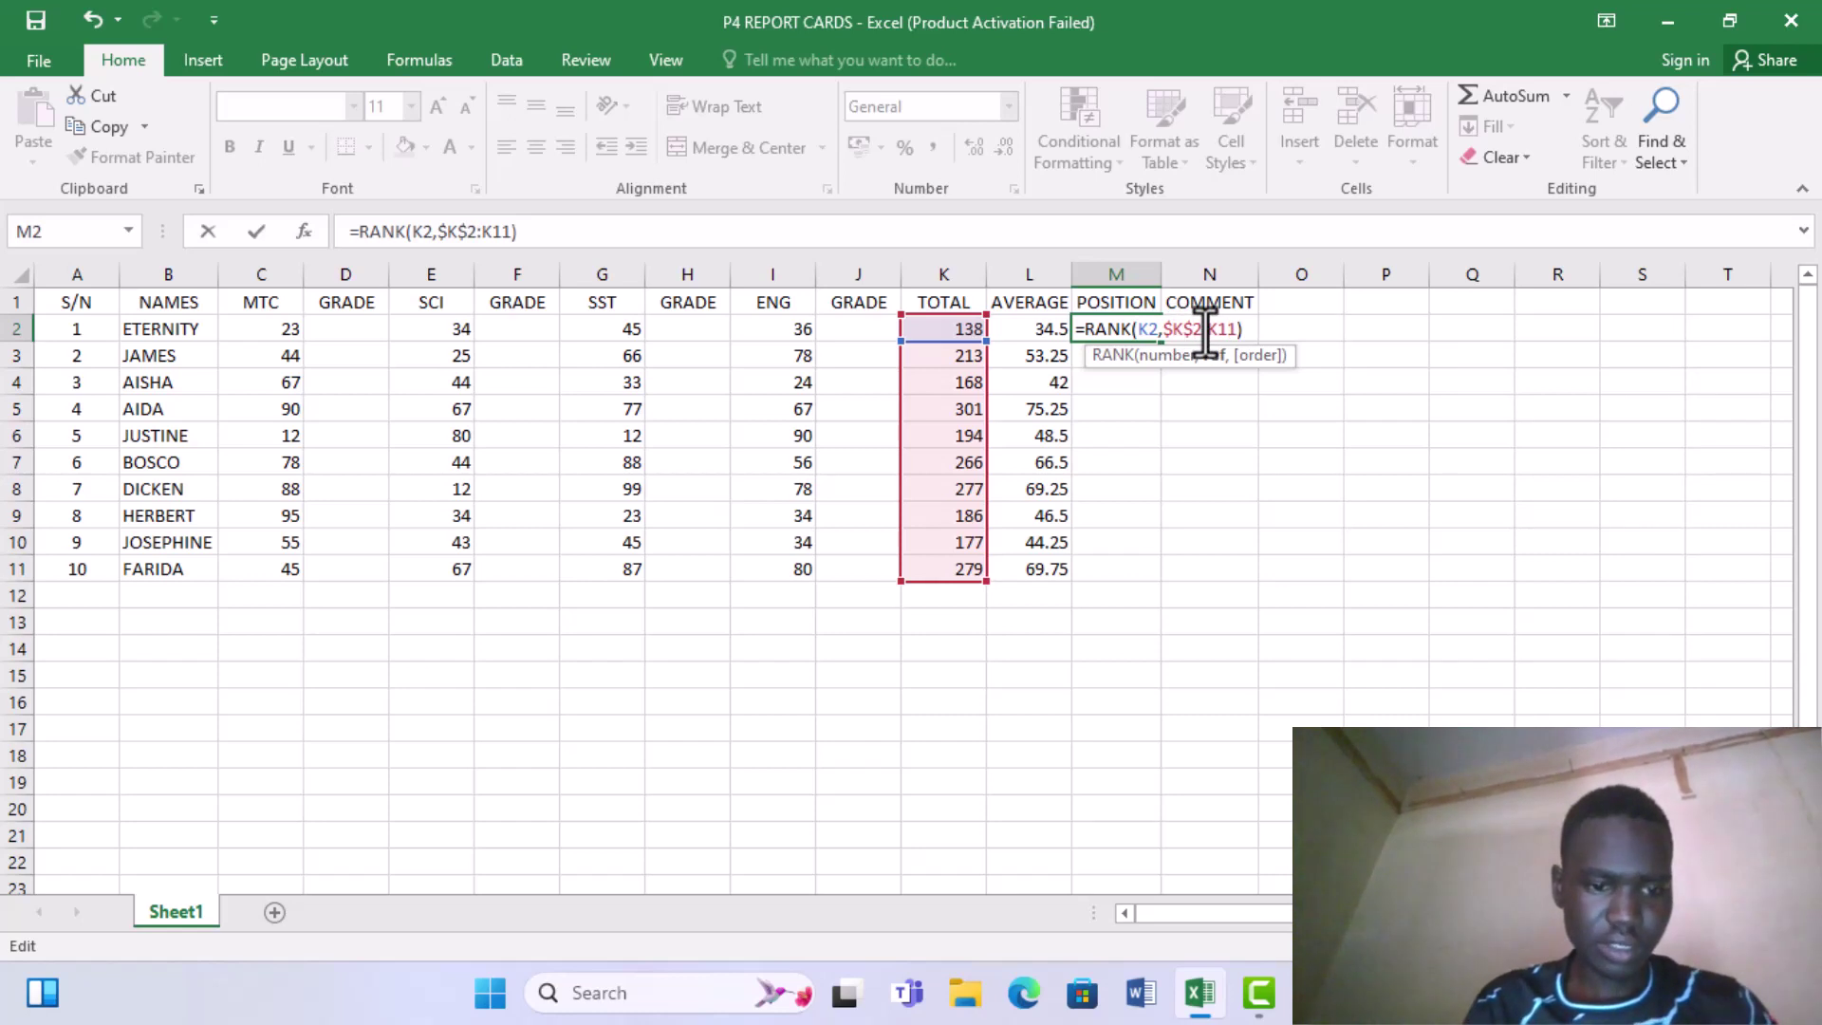
left_click(1207, 330)
type("$")
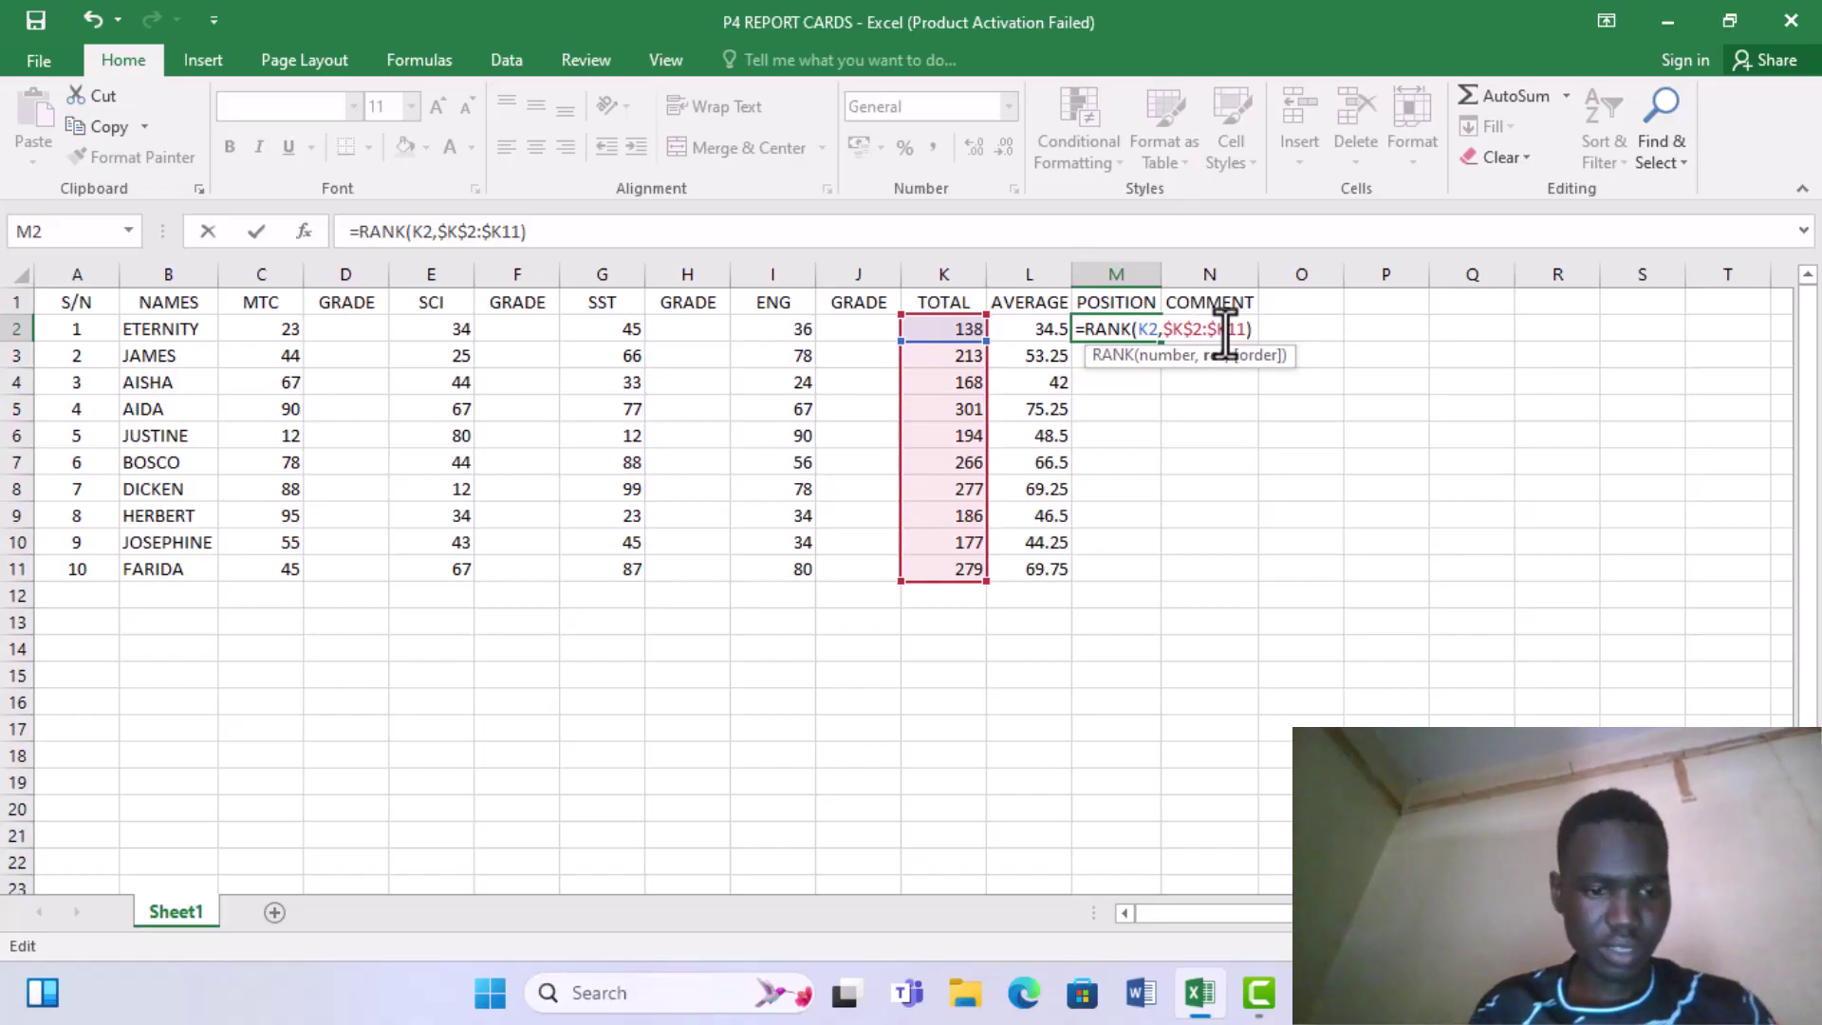
left_click(1223, 330)
type("$")
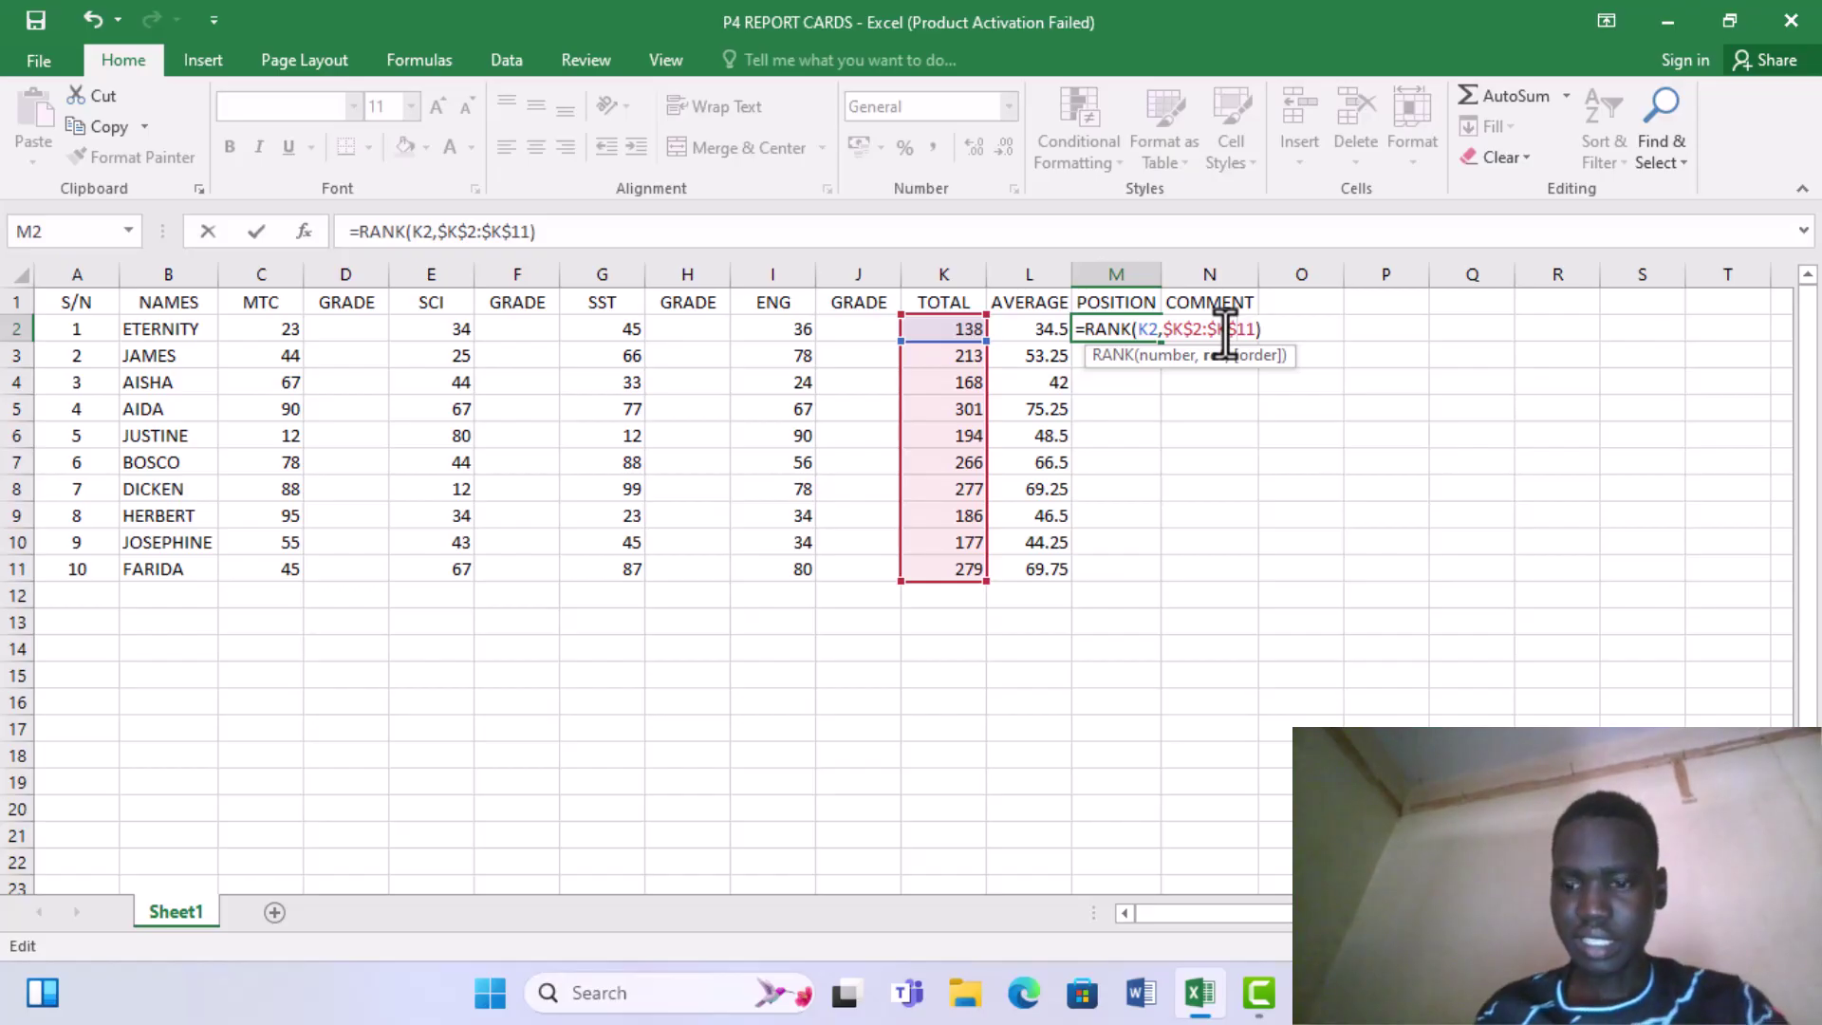
key("Return")
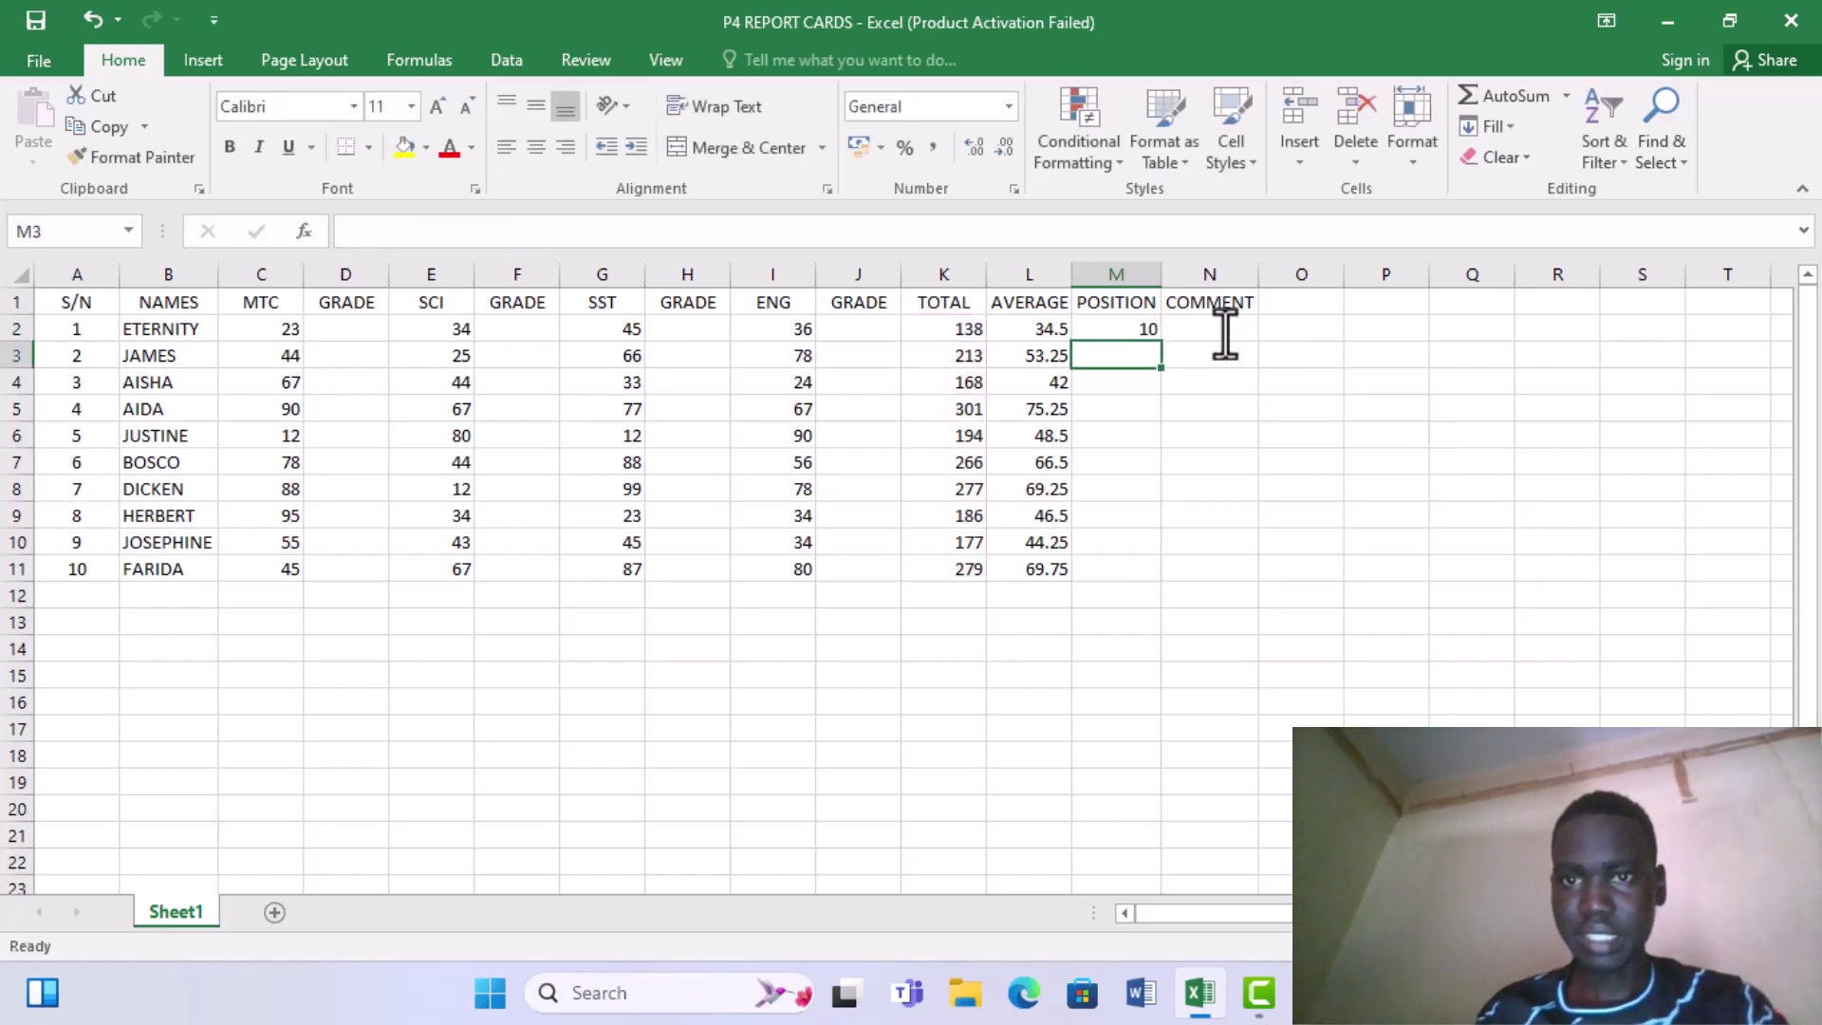
Fill the position formula from M2 down through M11 for the remaining pupils
left_click(1134, 326)
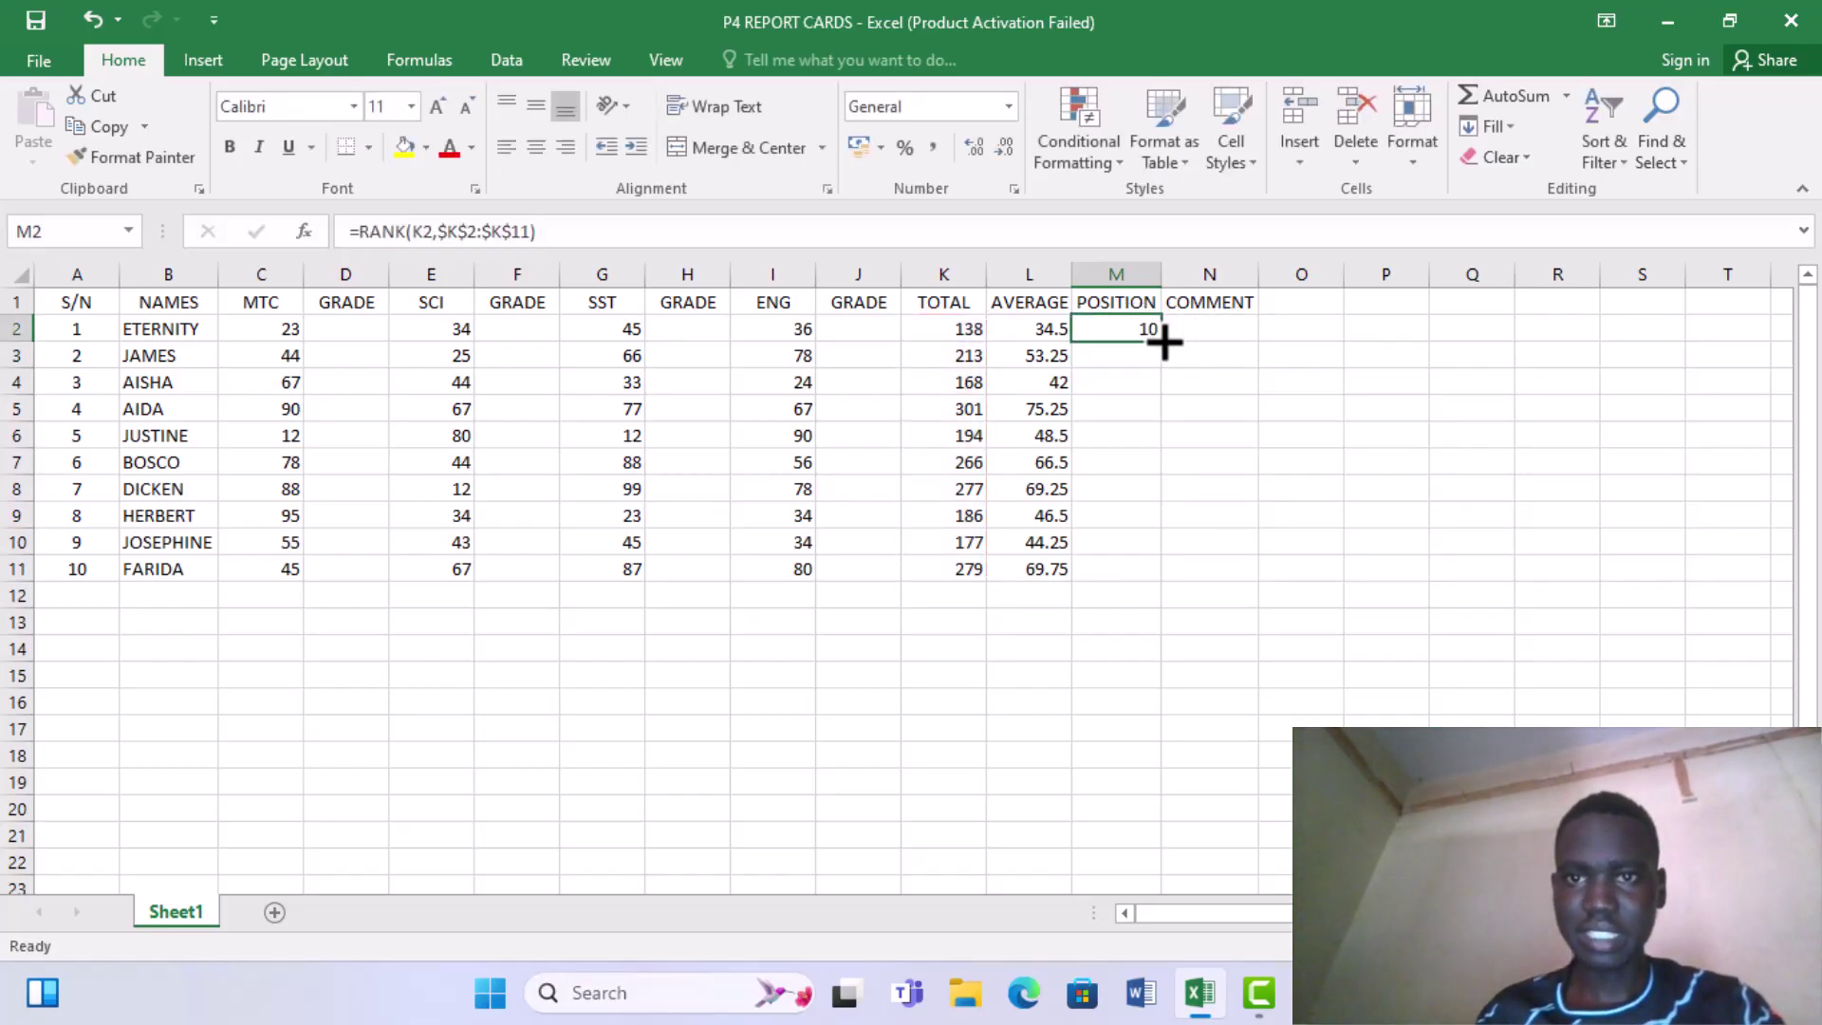
double_click(1161, 339)
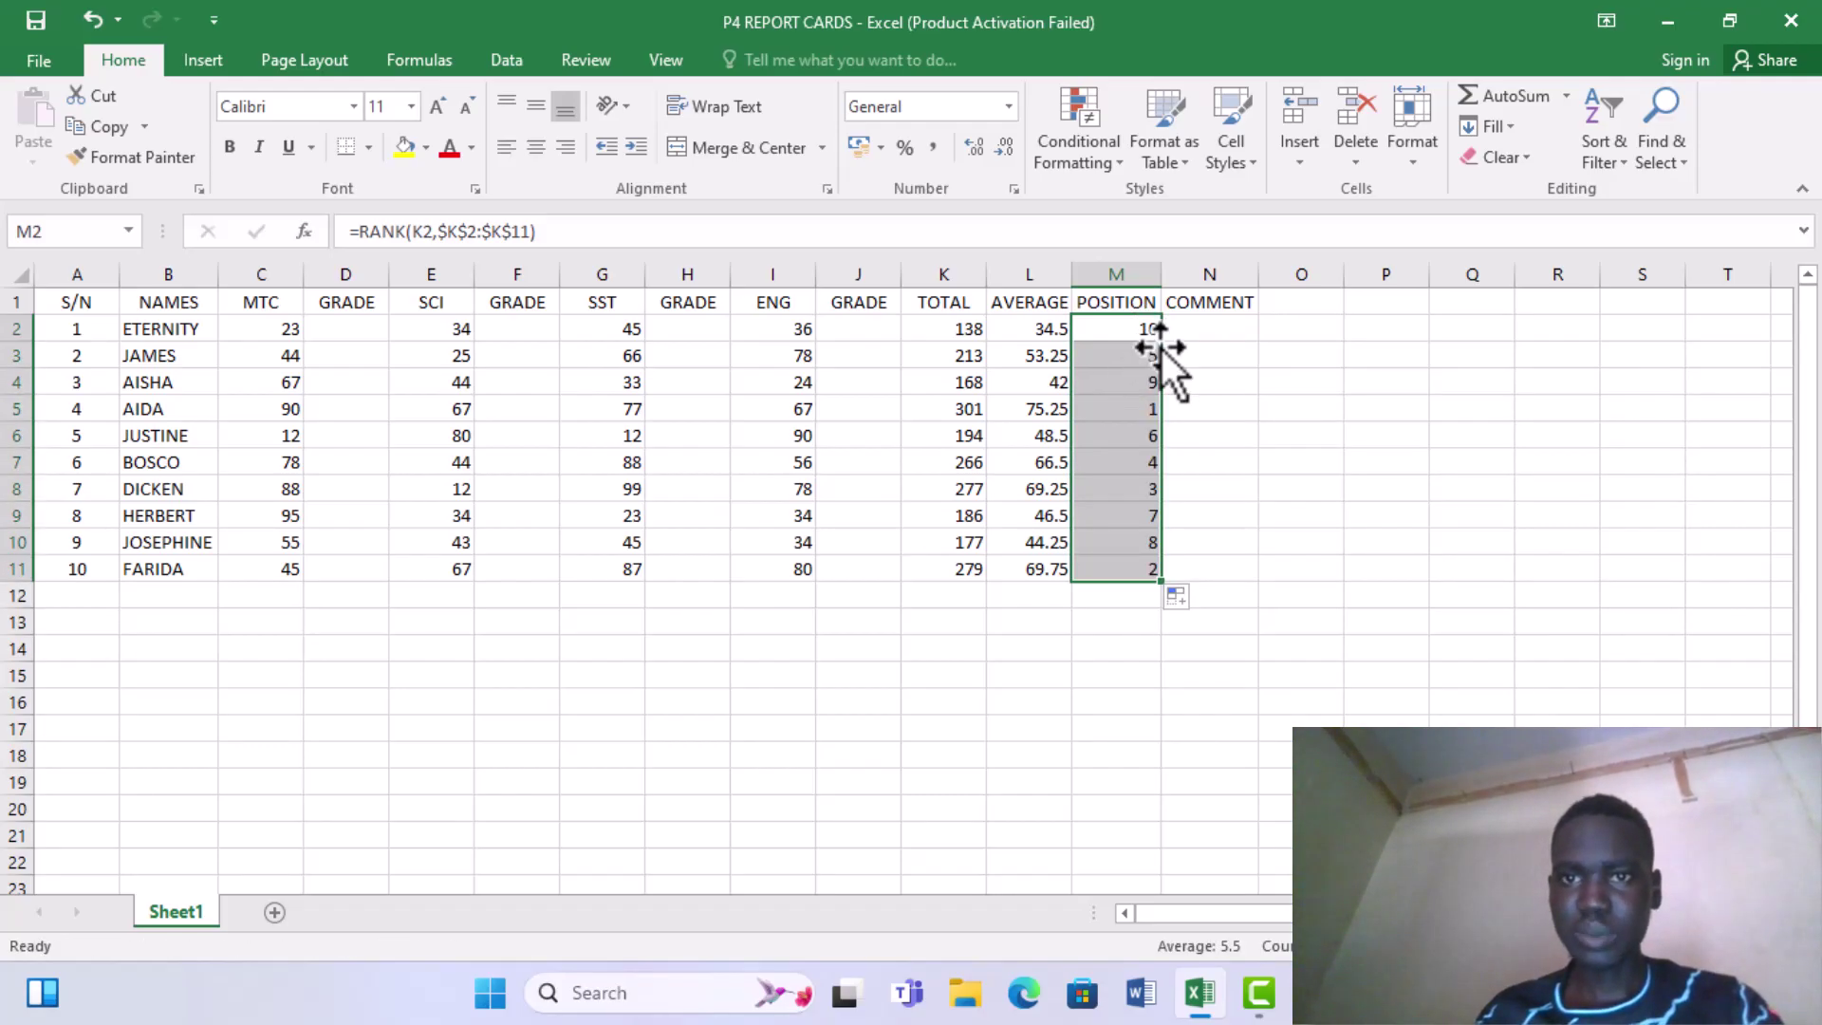
Begin the first pupil's comment formula in N2 with =IF(L2>75,"VERY GOOD", testing the average
left_click(1186, 329)
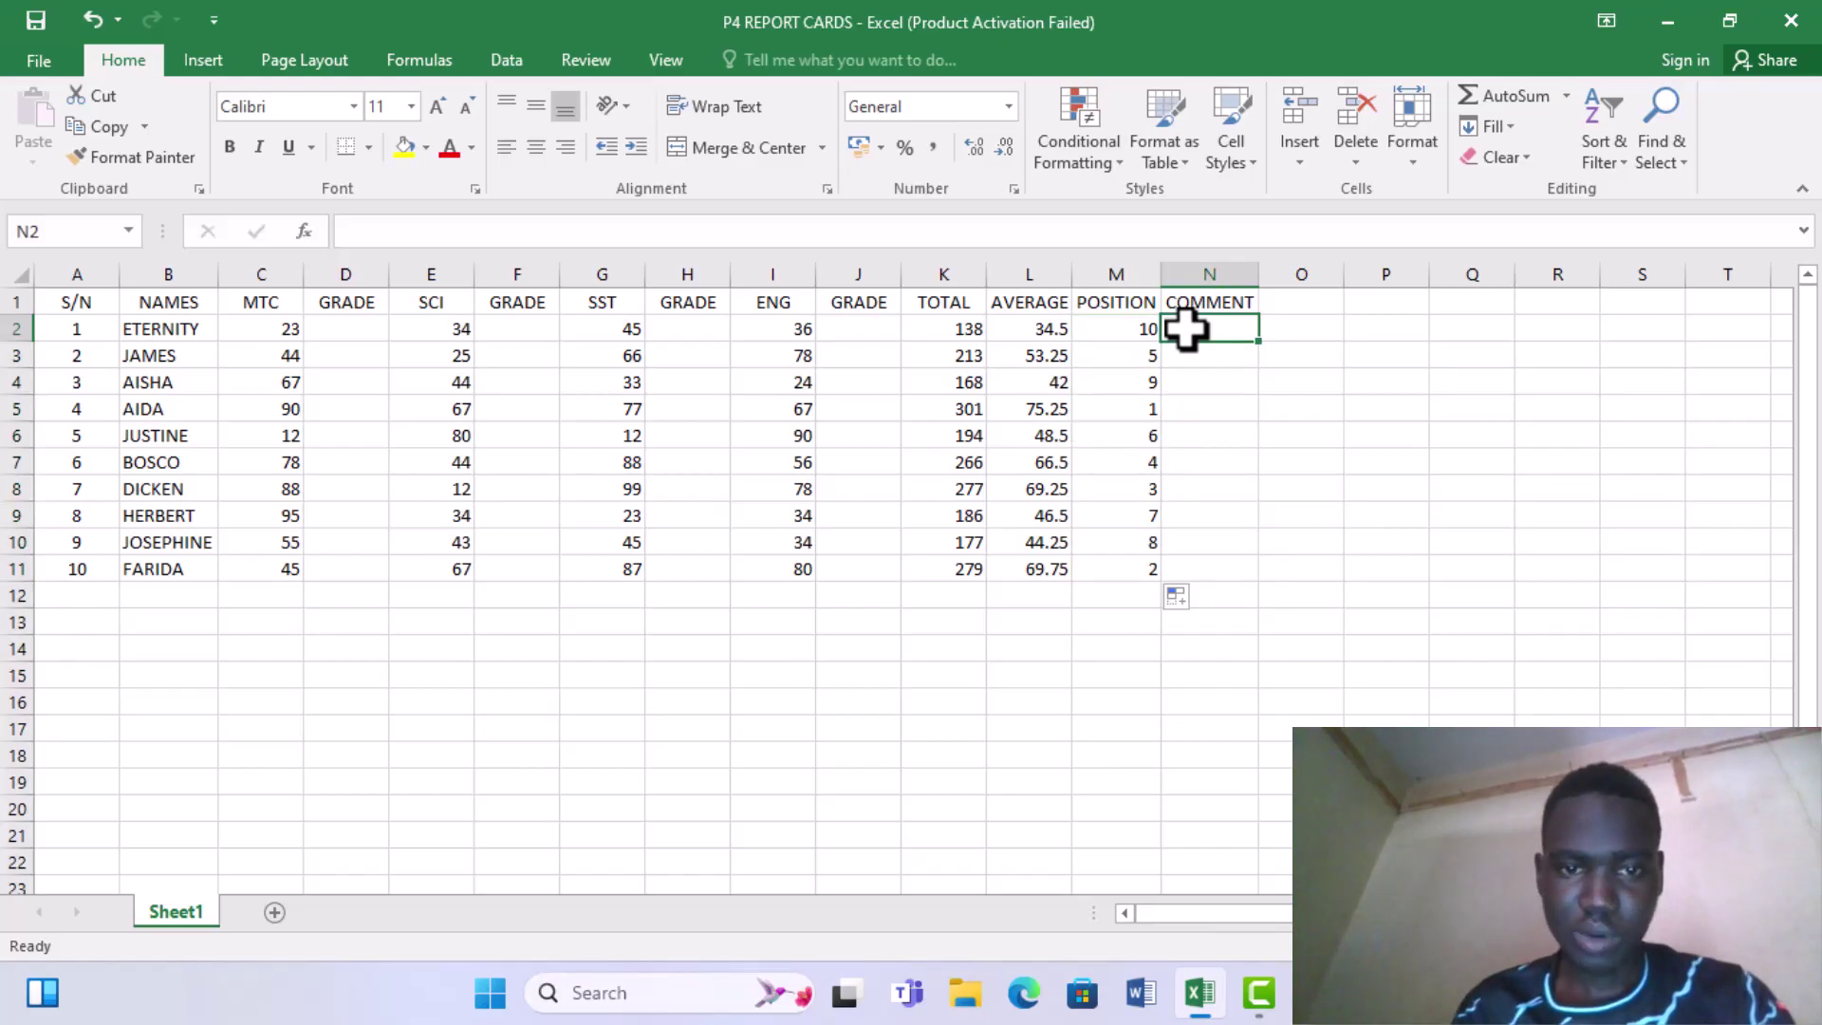
type("=")
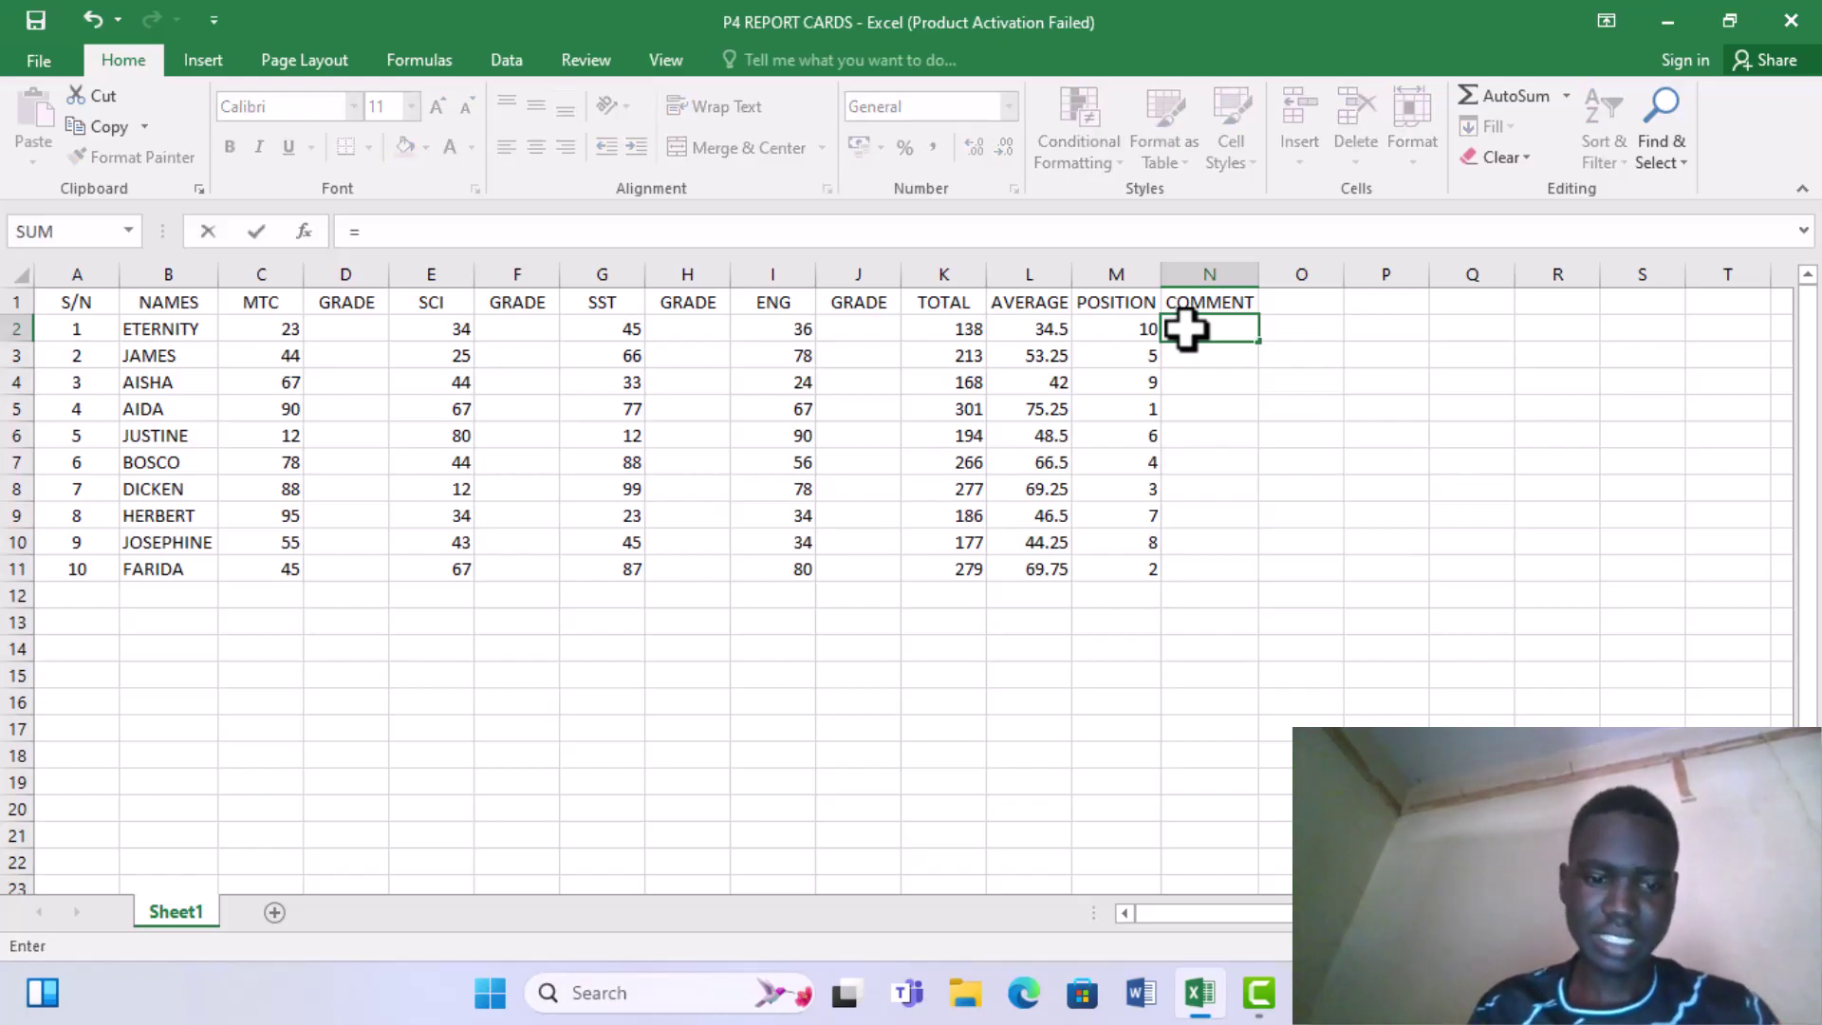
type("IF")
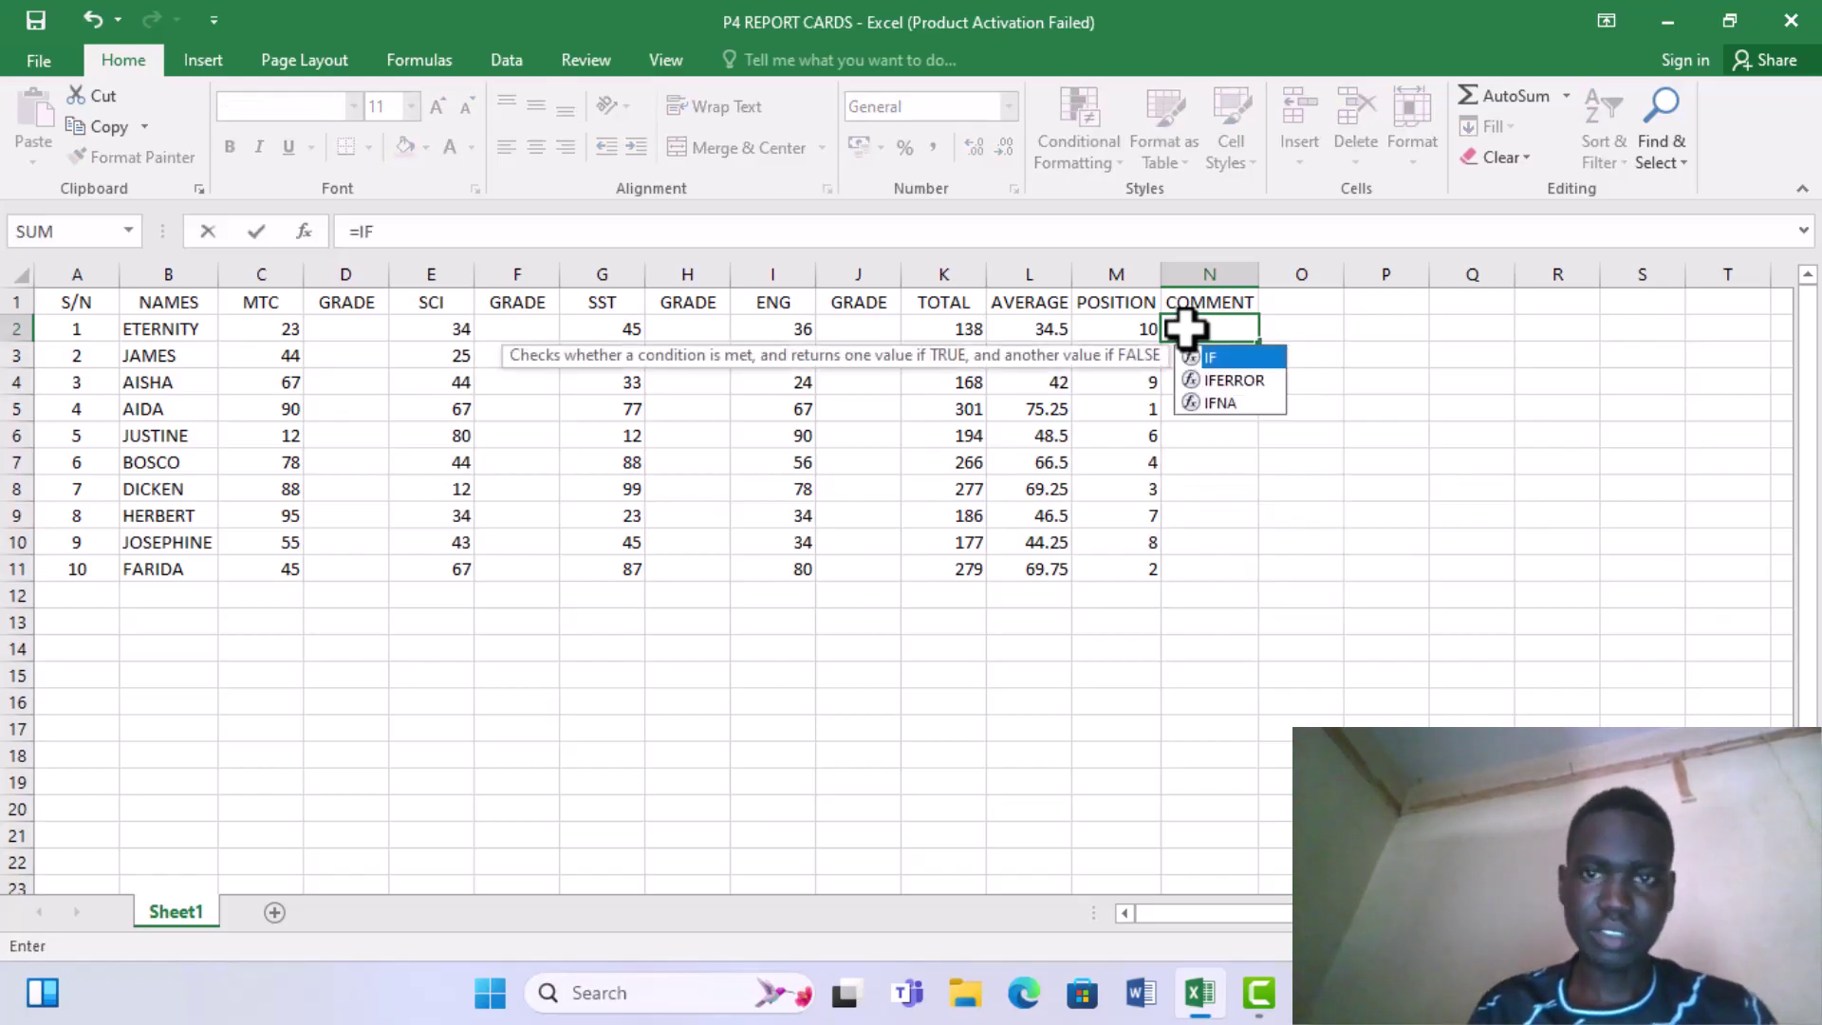
double_click(1229, 357)
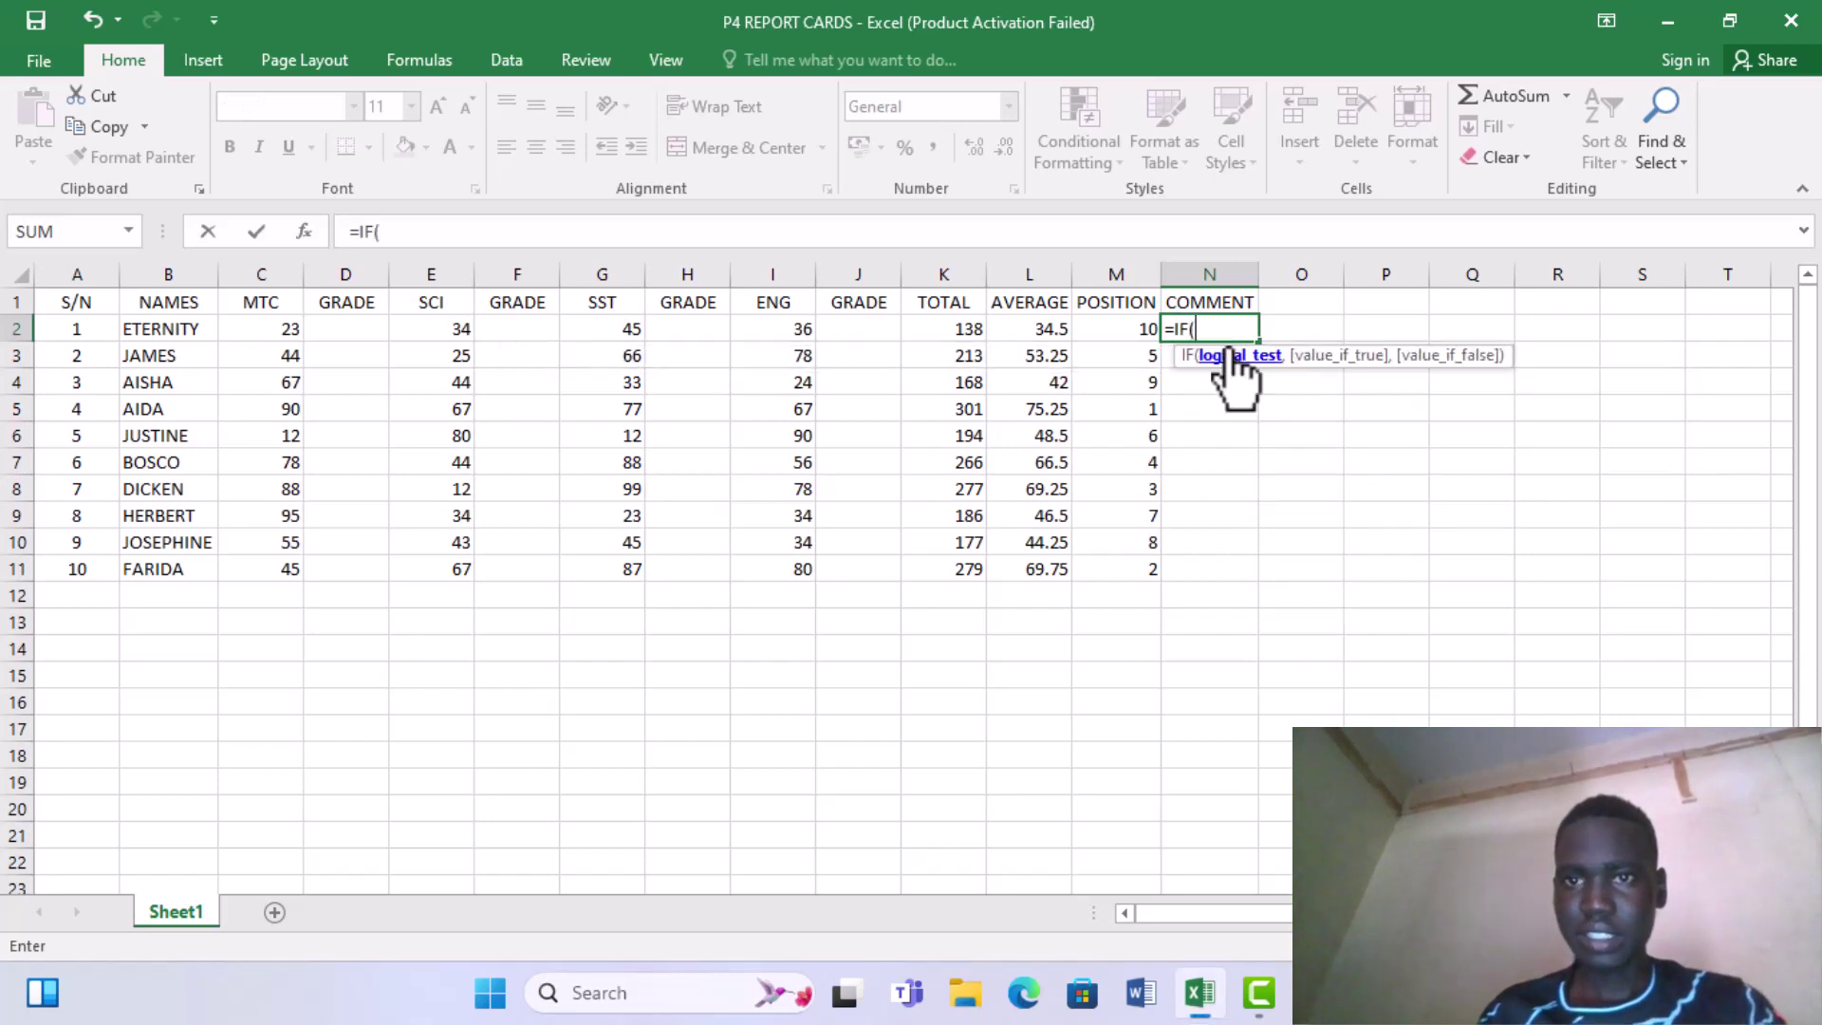
left_click(1032, 326)
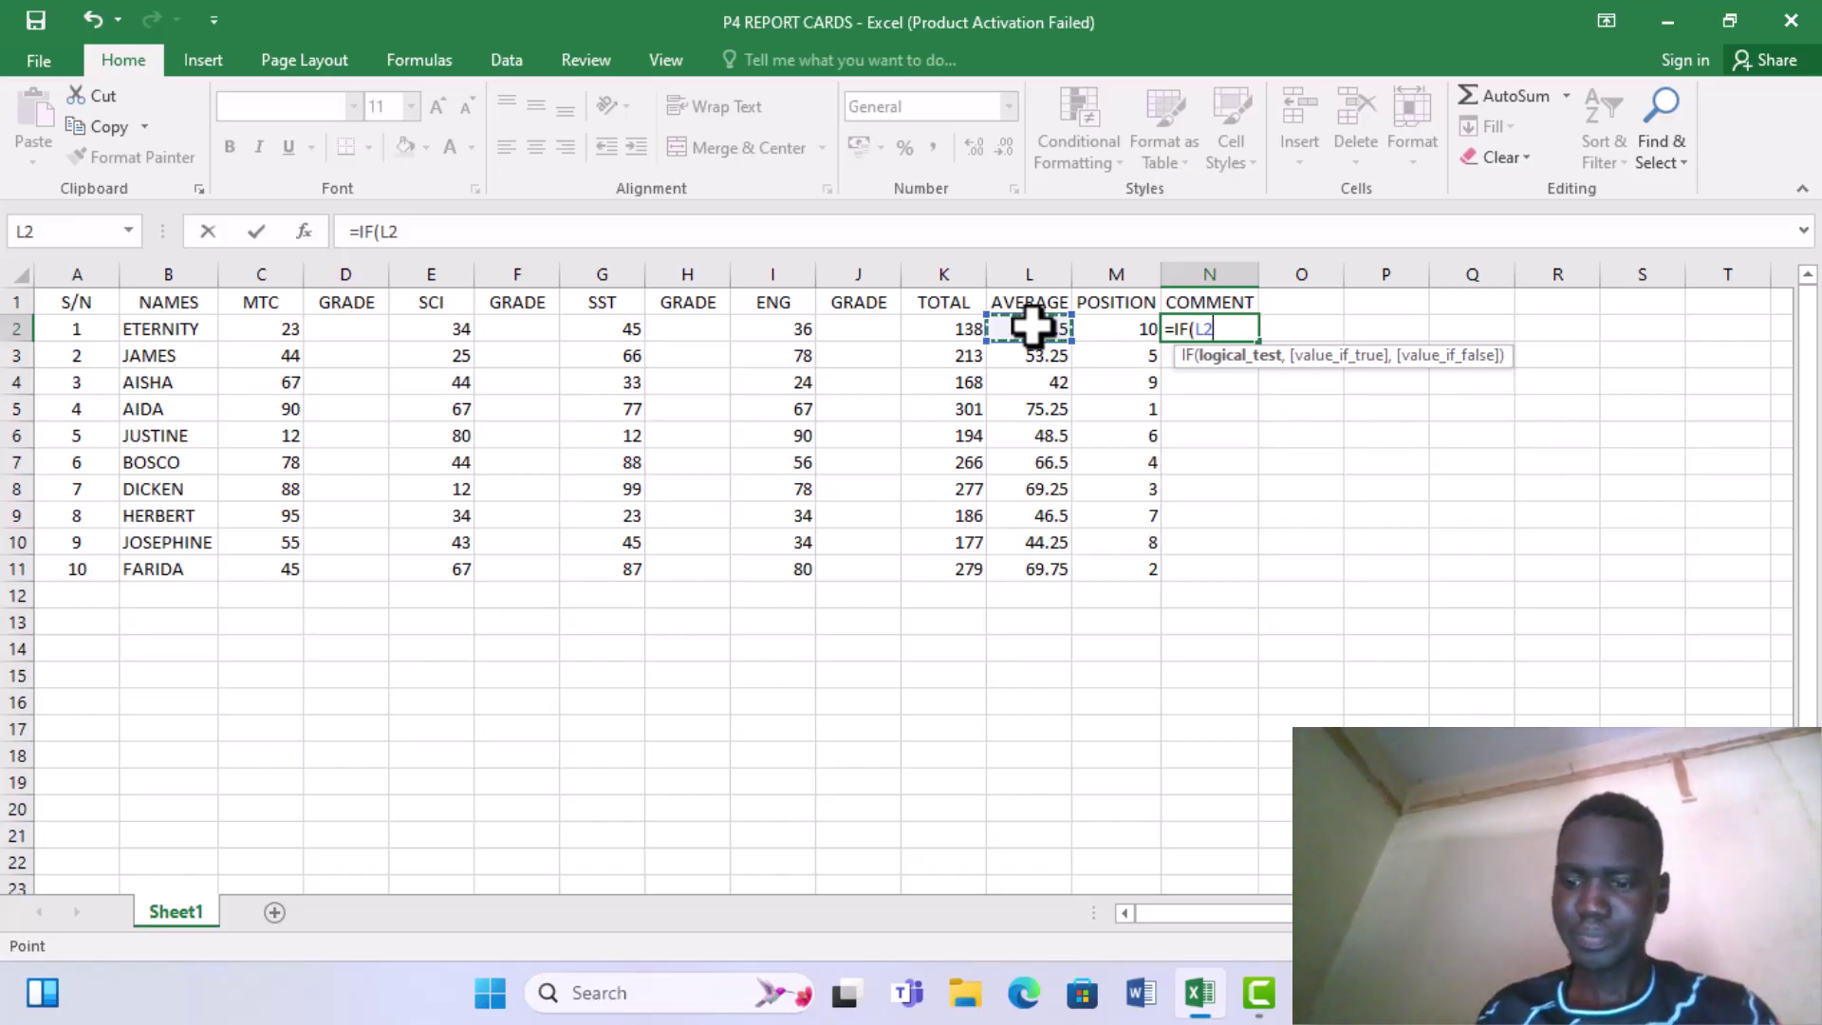
type(">")
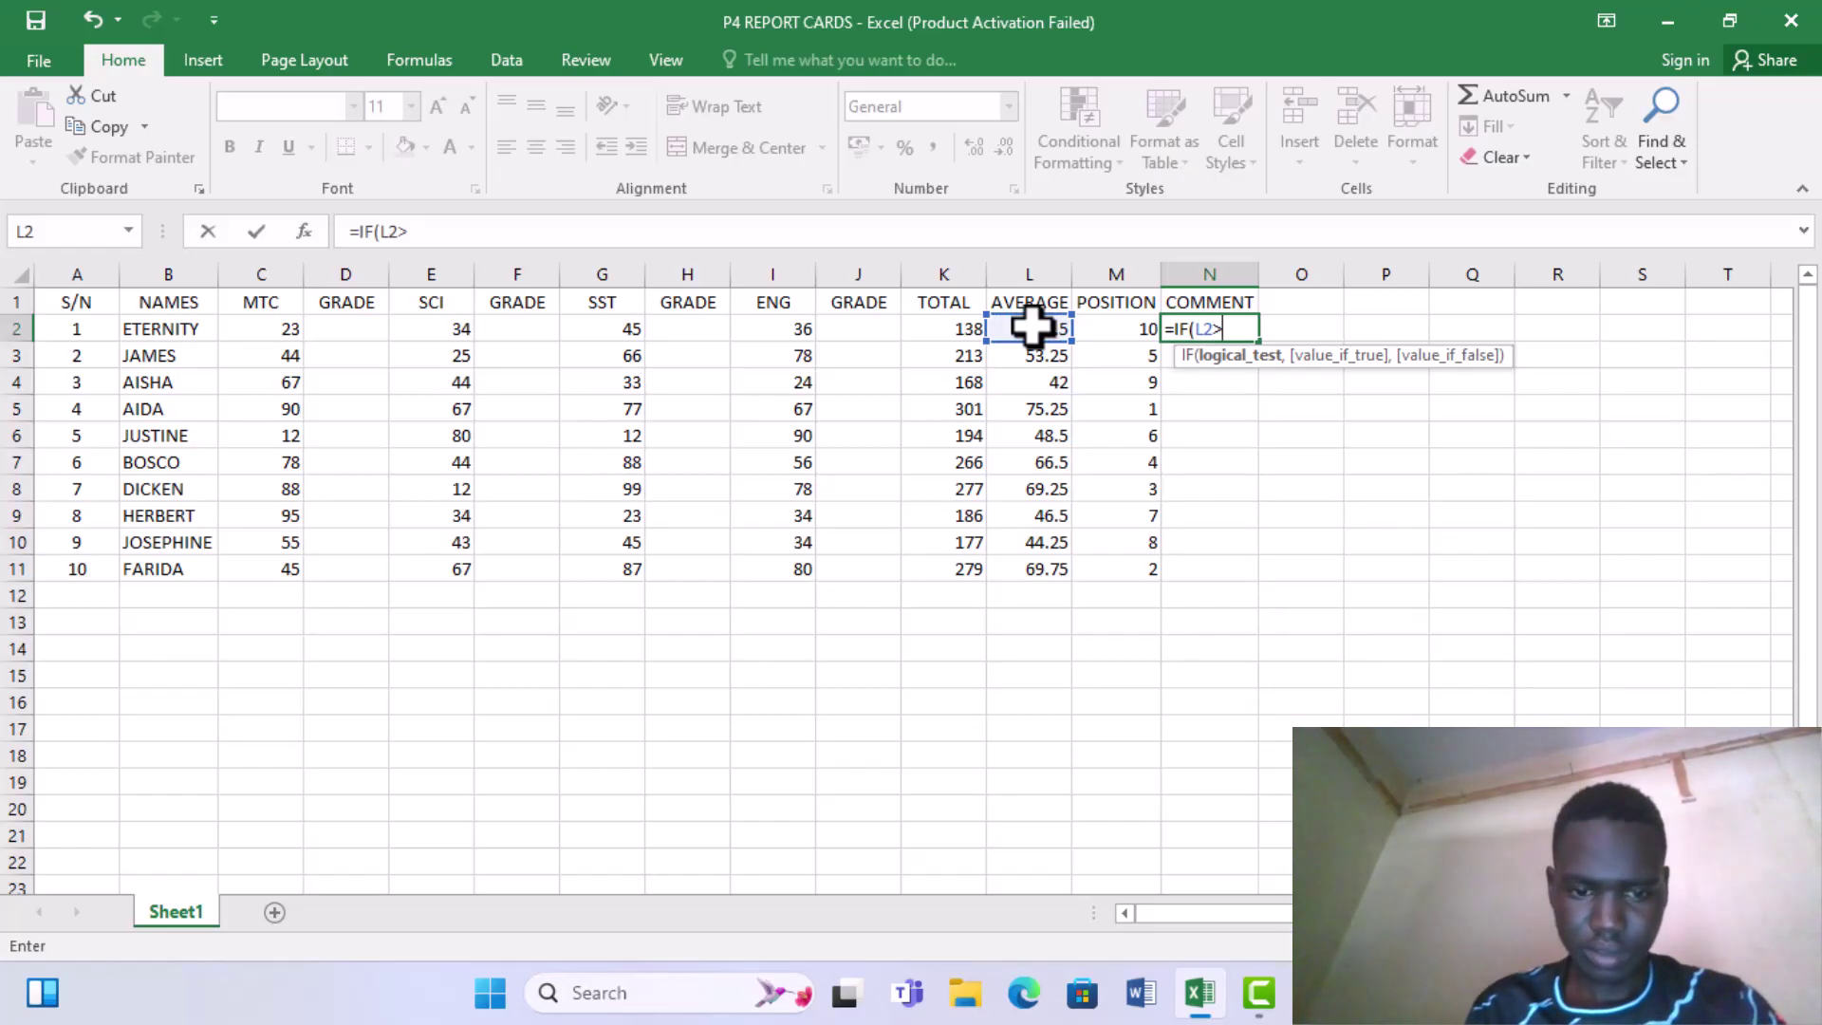
type("75,")
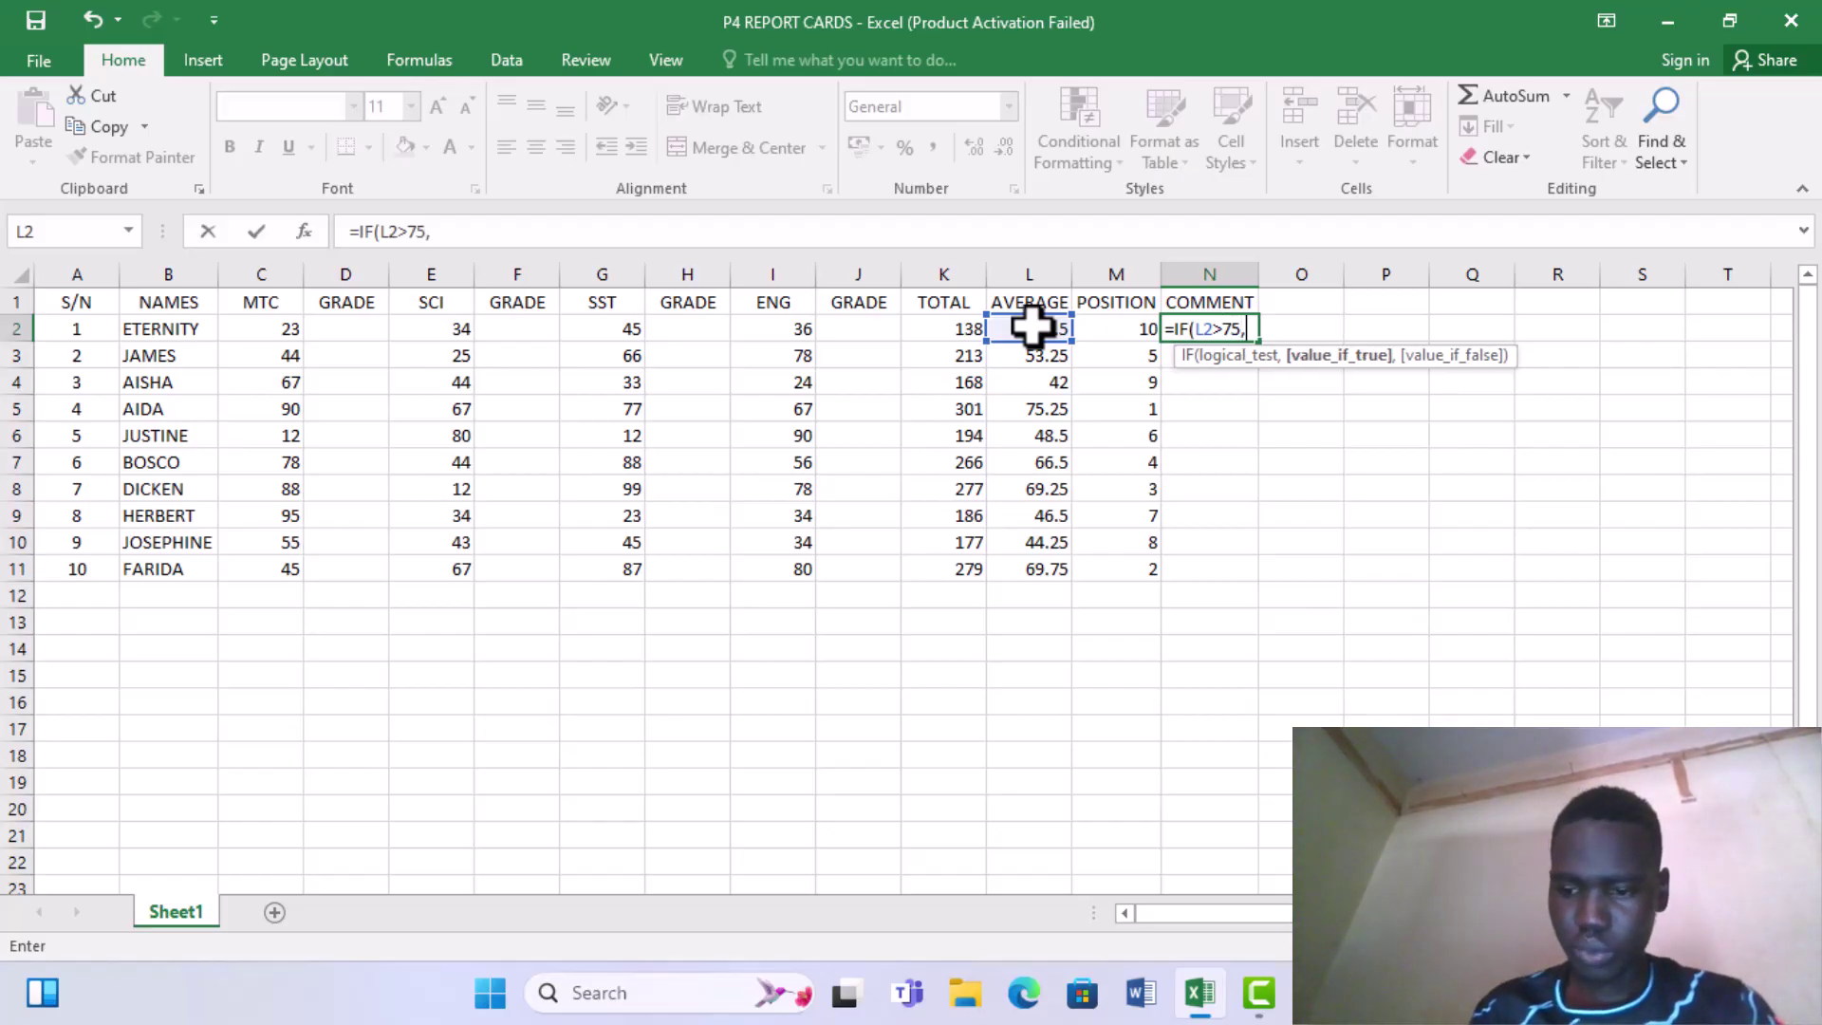
type("\"")
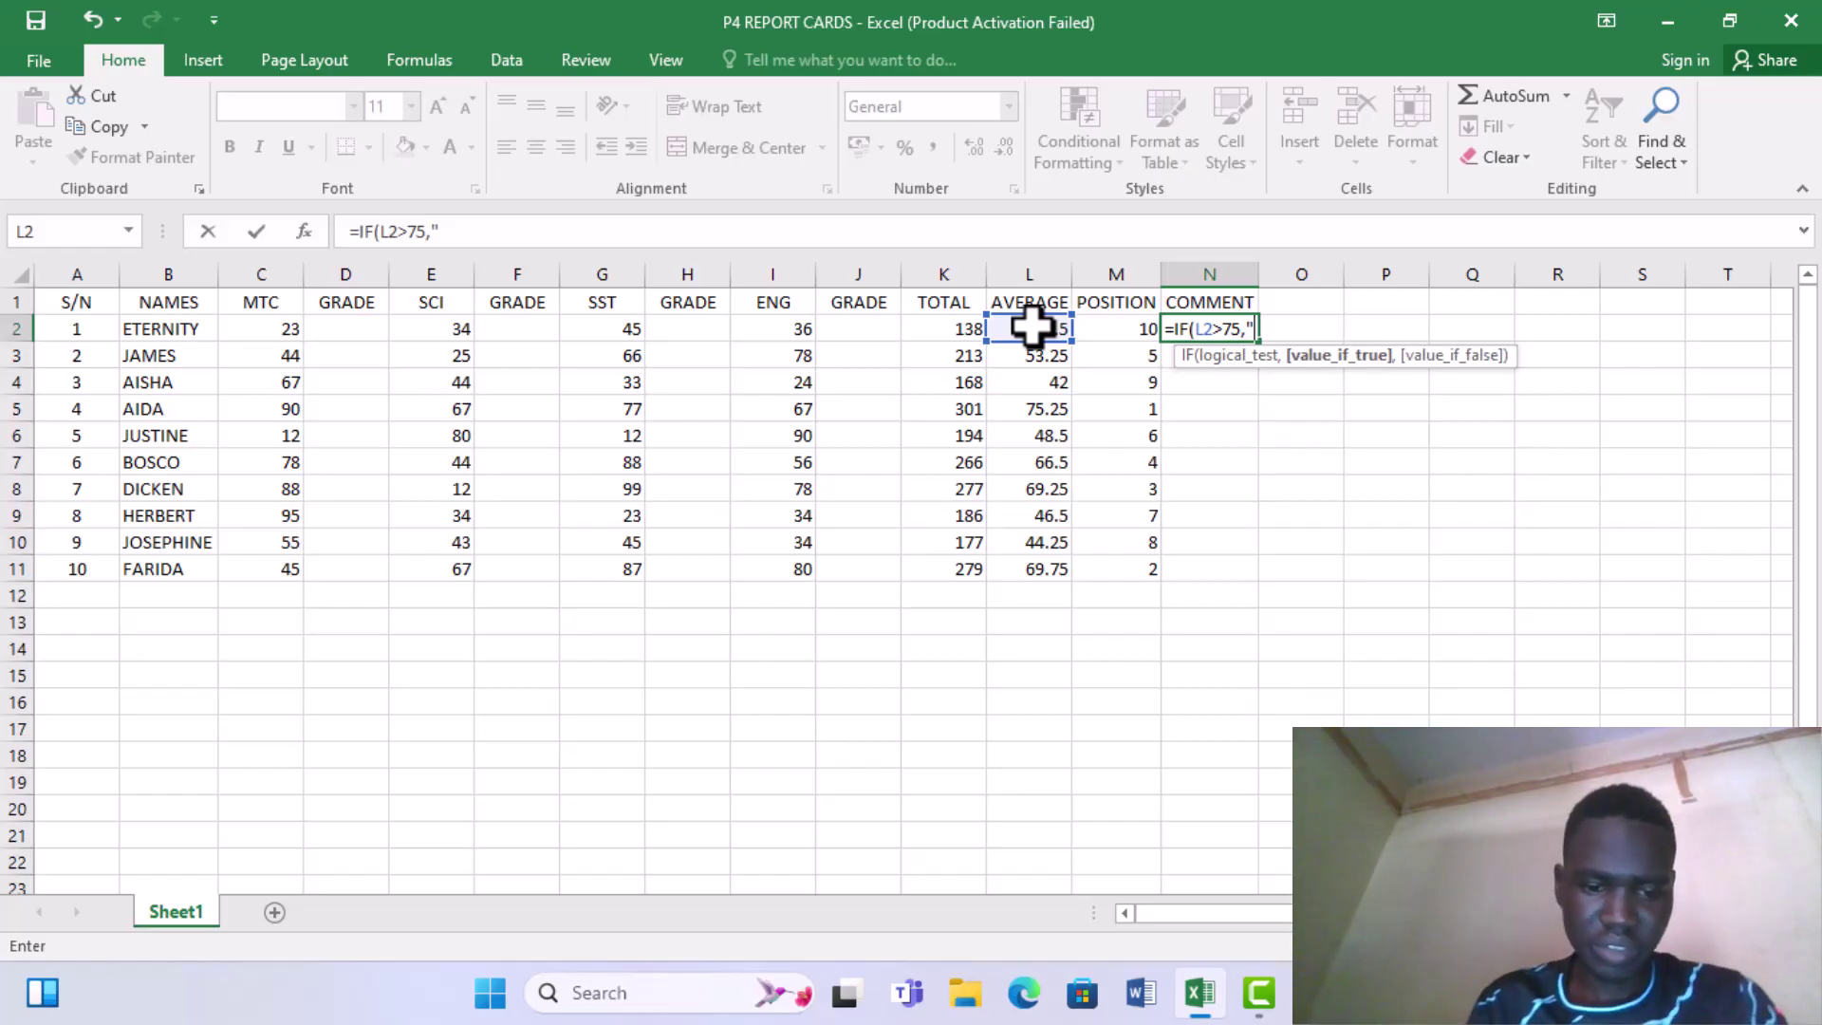
type("VERY ")
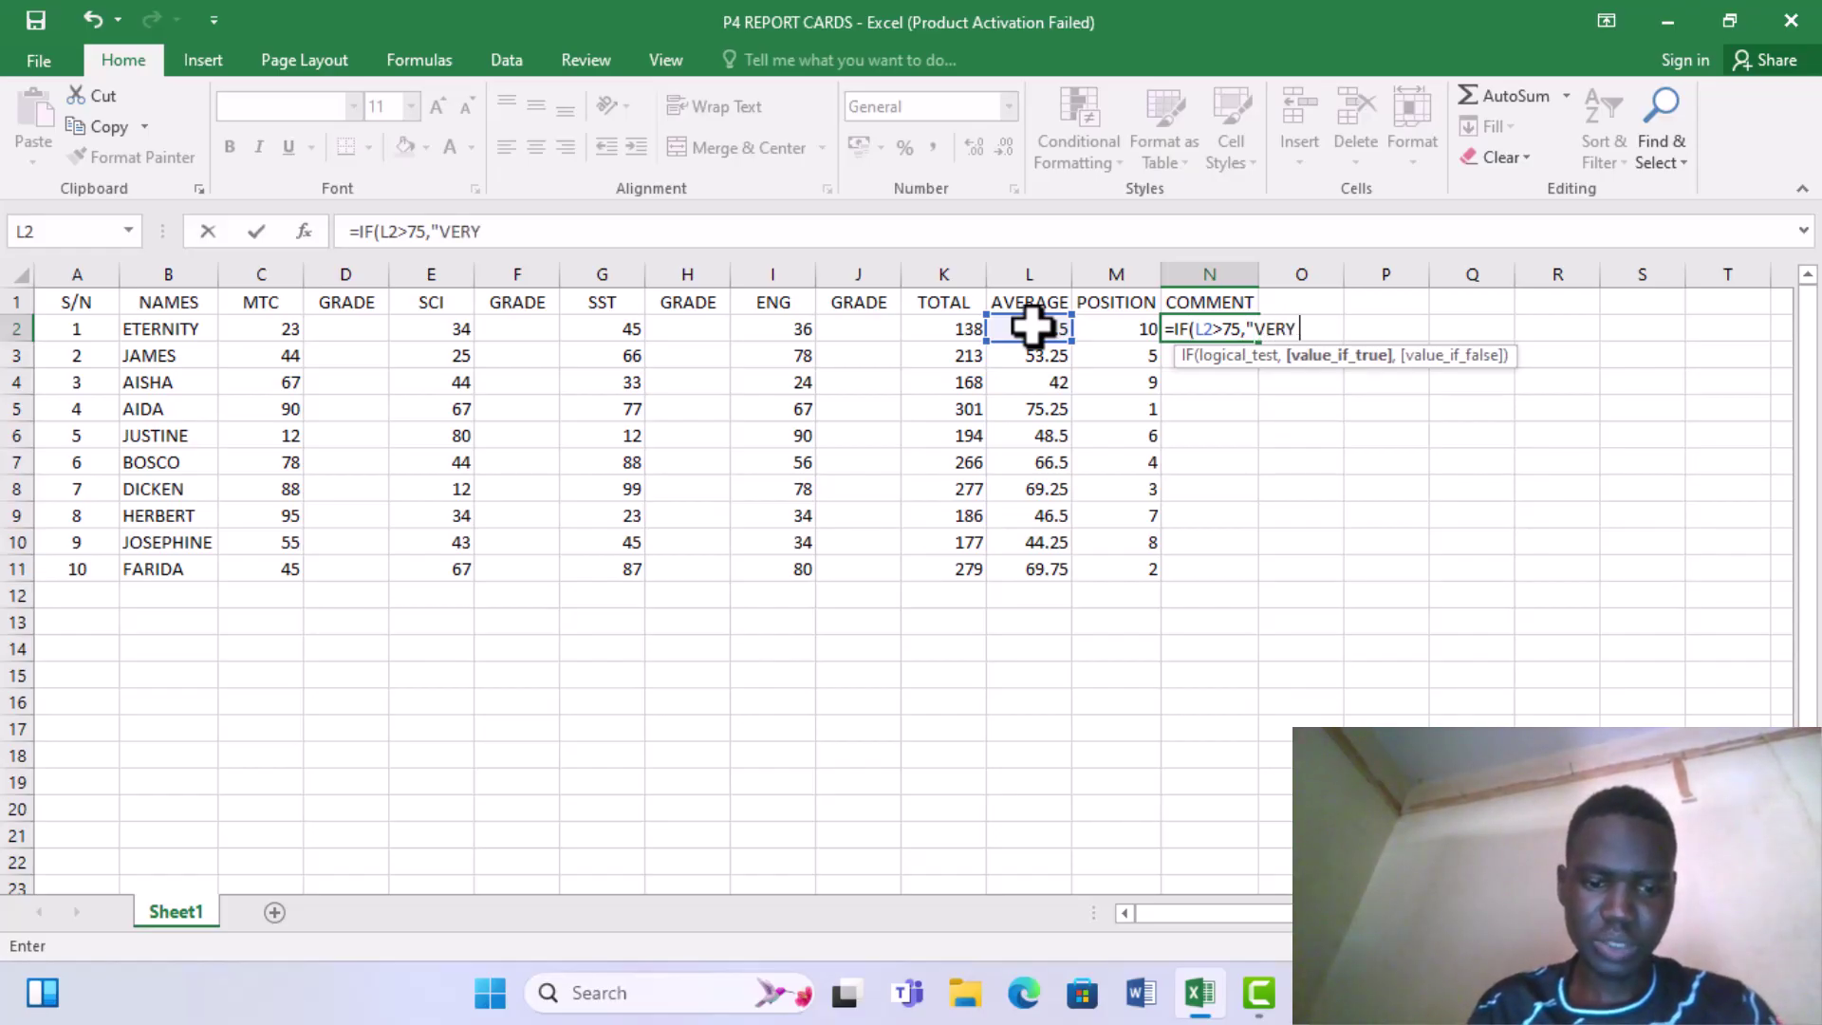
type("GOOD")
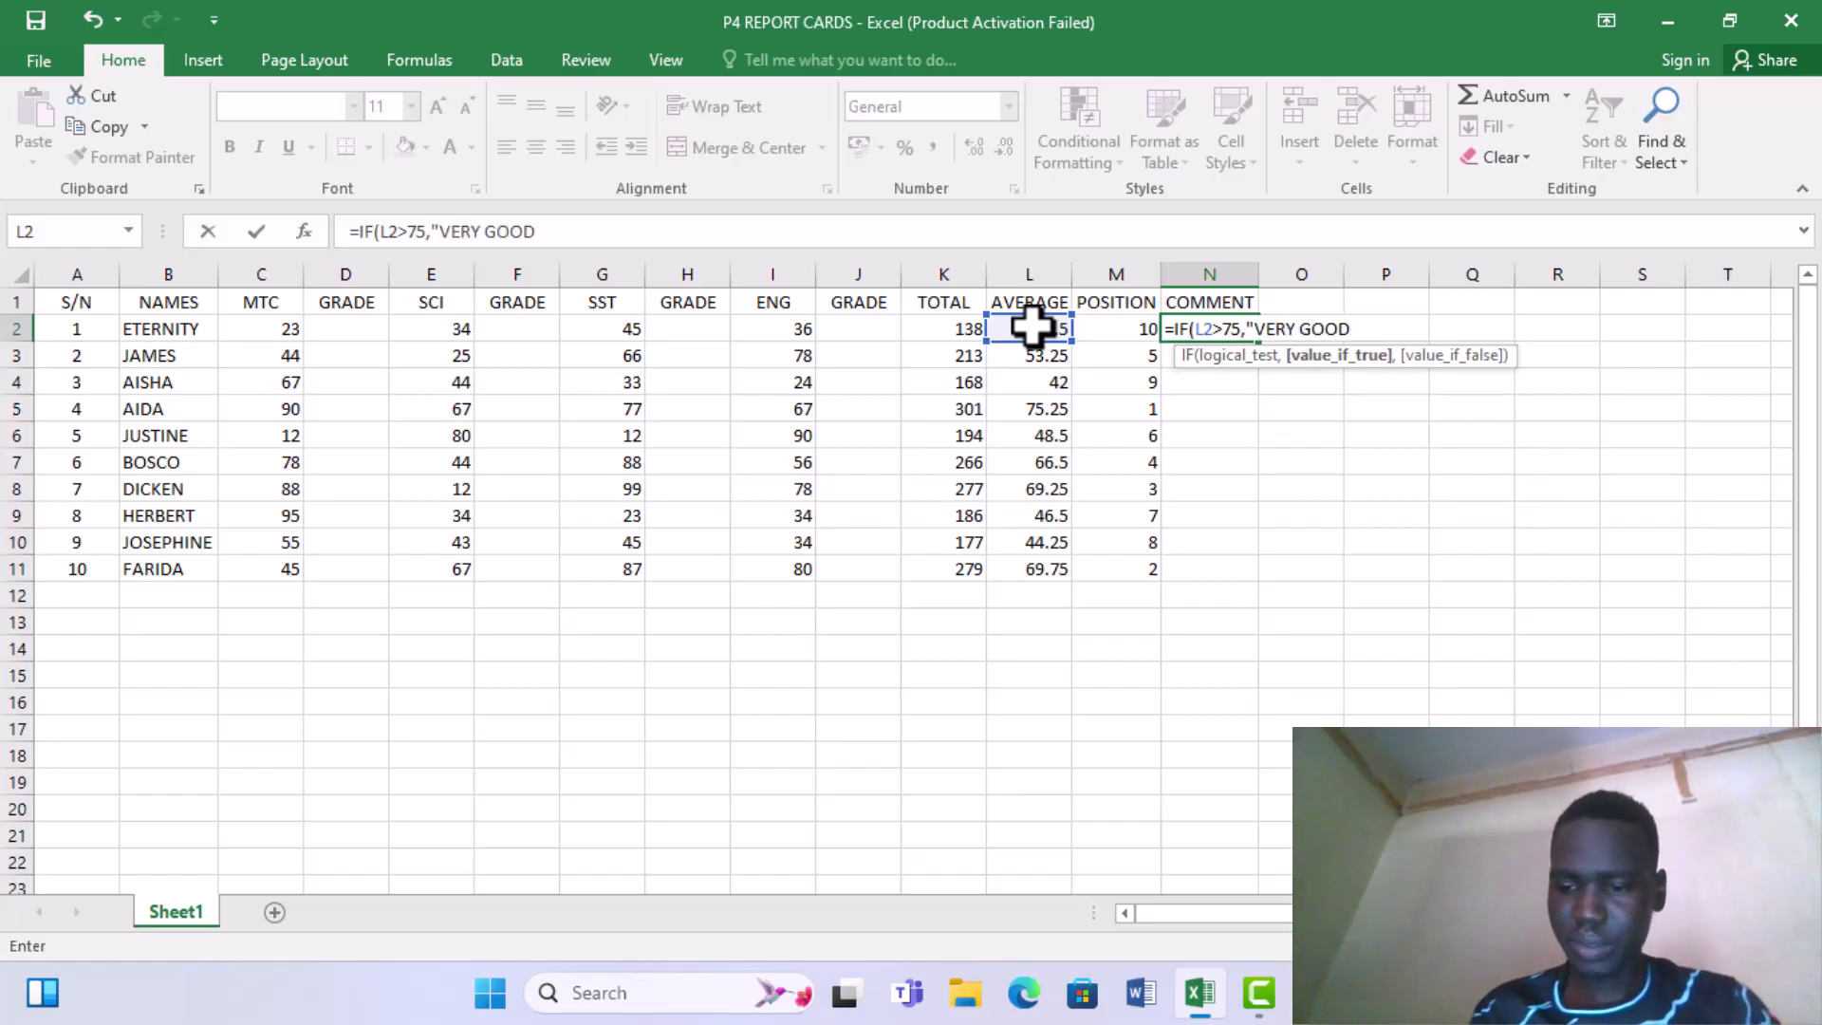
type("\"")
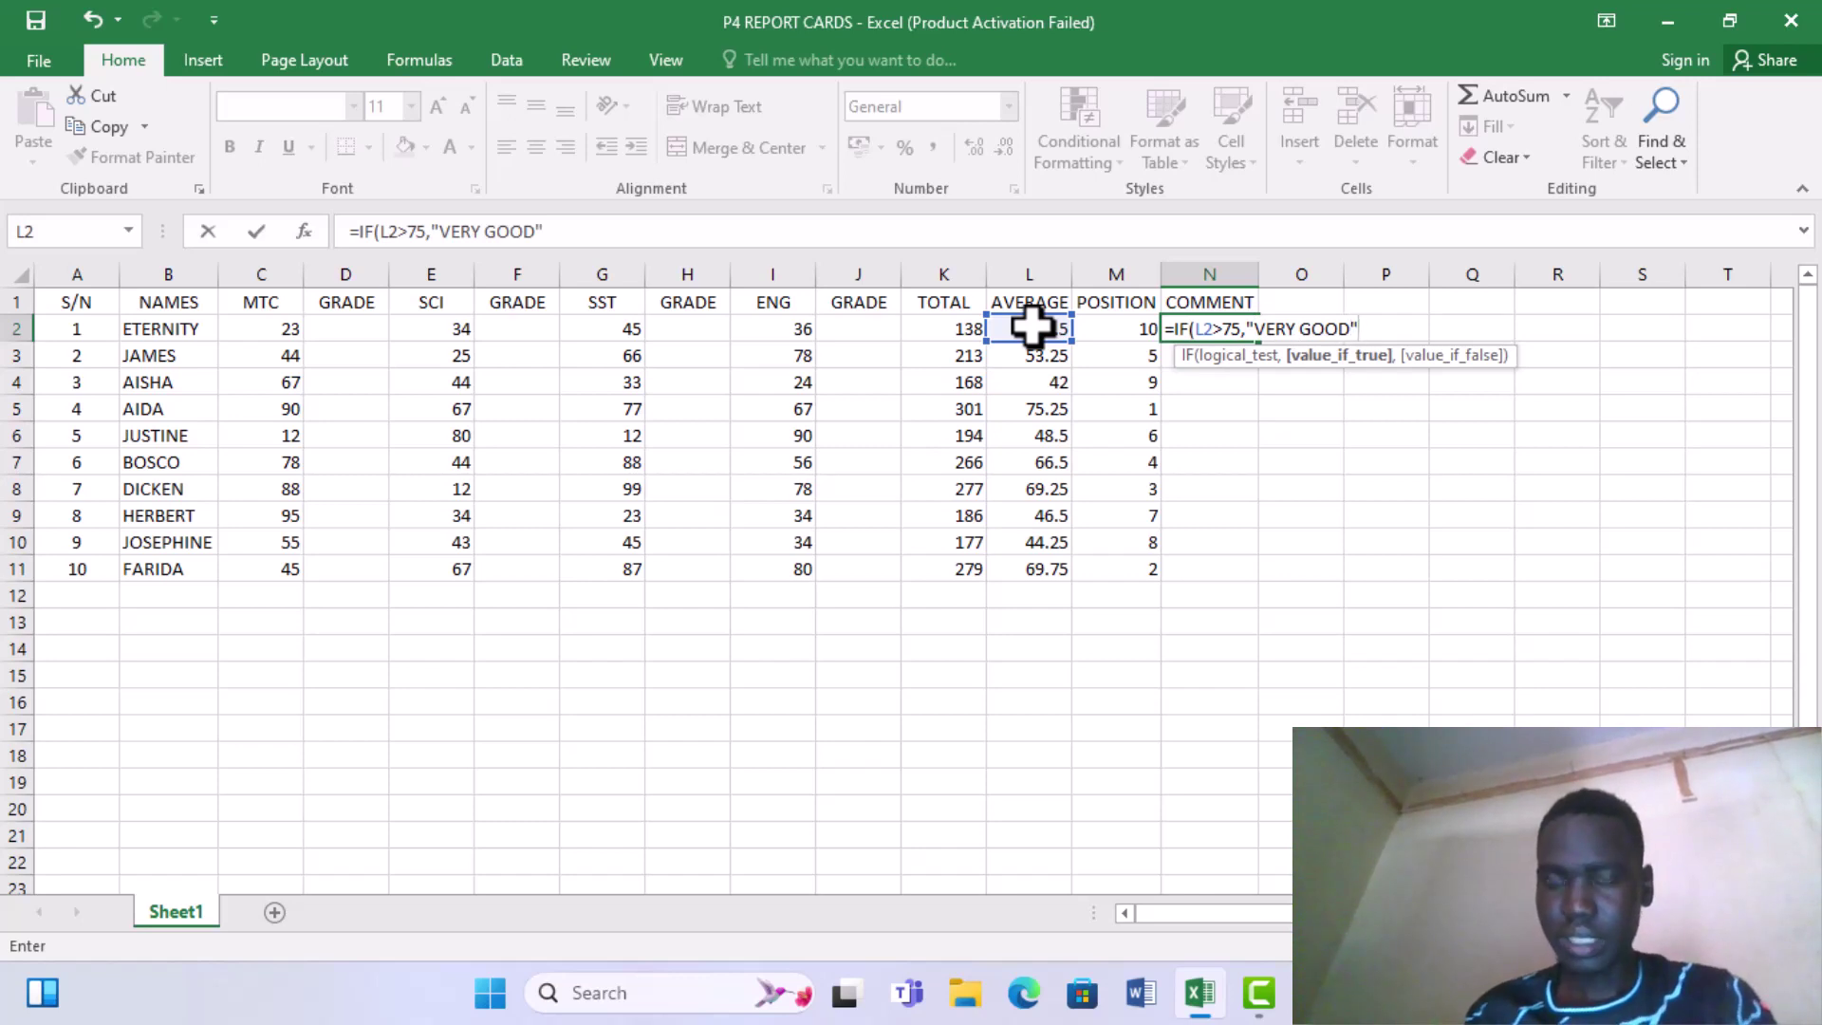
Continue the N2 comment formula with a nested IF(L2>65,"GOOD" for averages above 65
type(",IF")
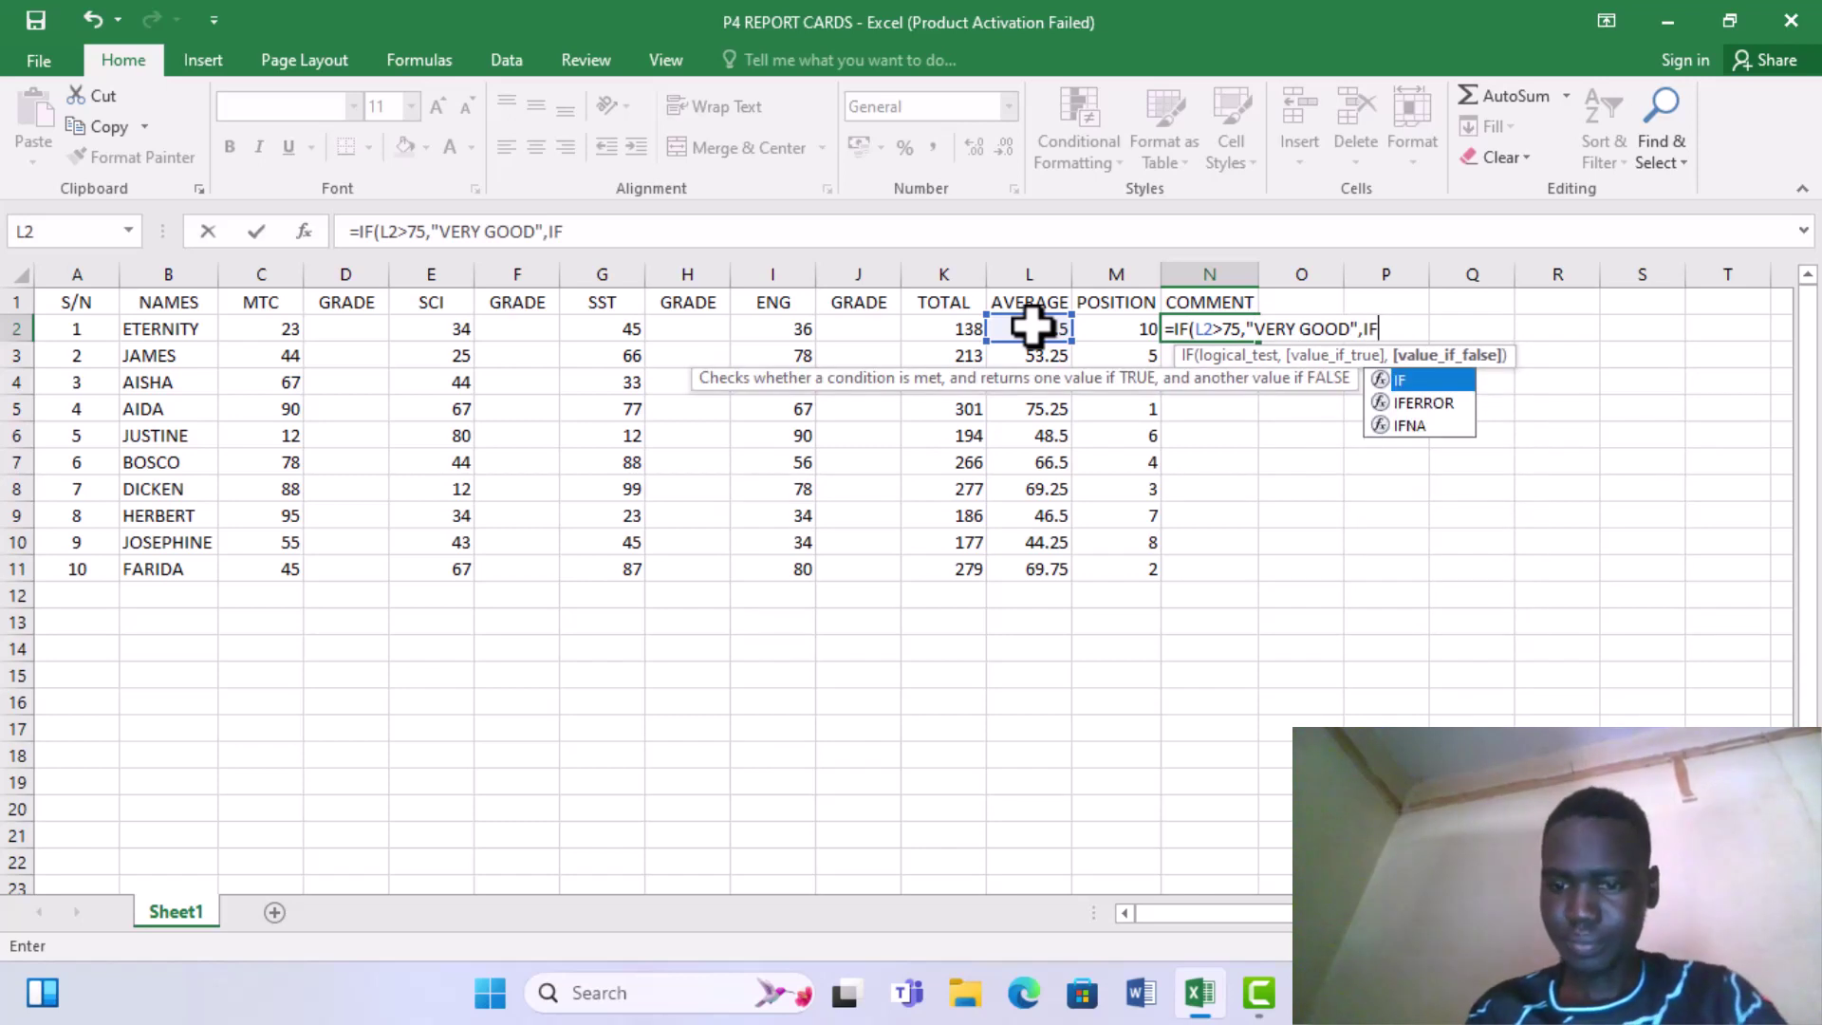
type("(")
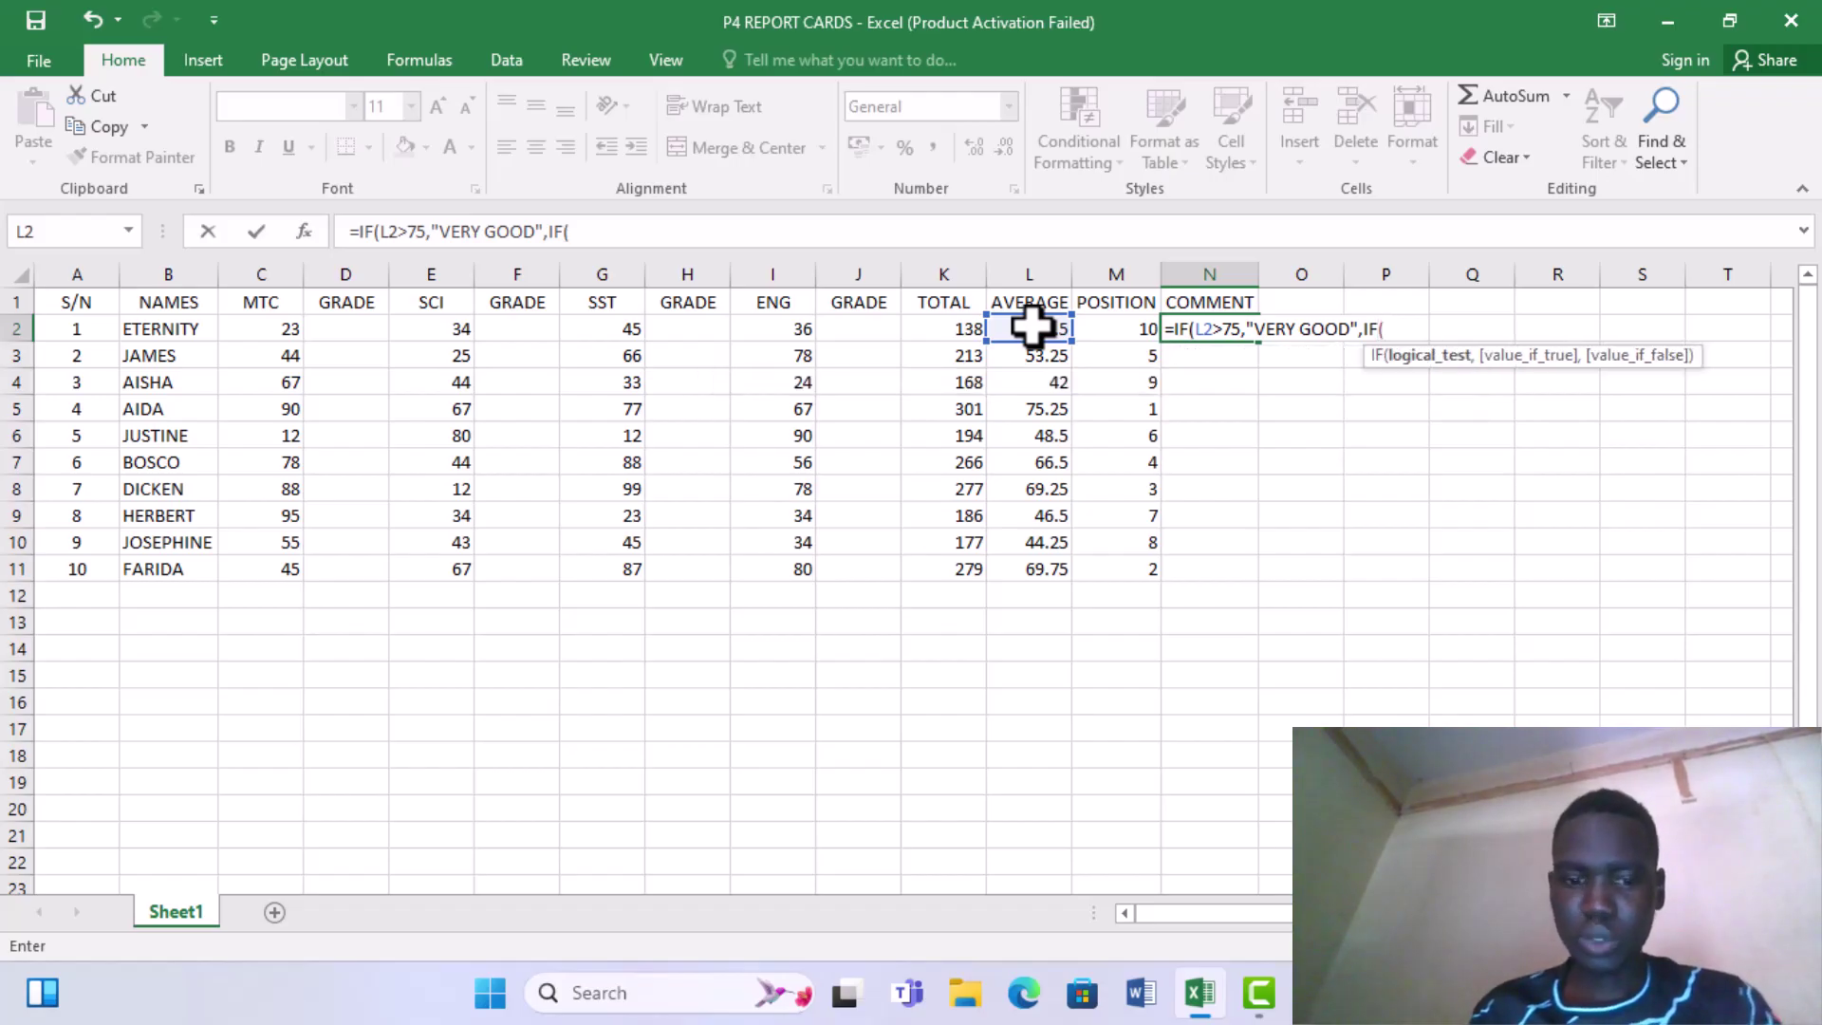
type("L2")
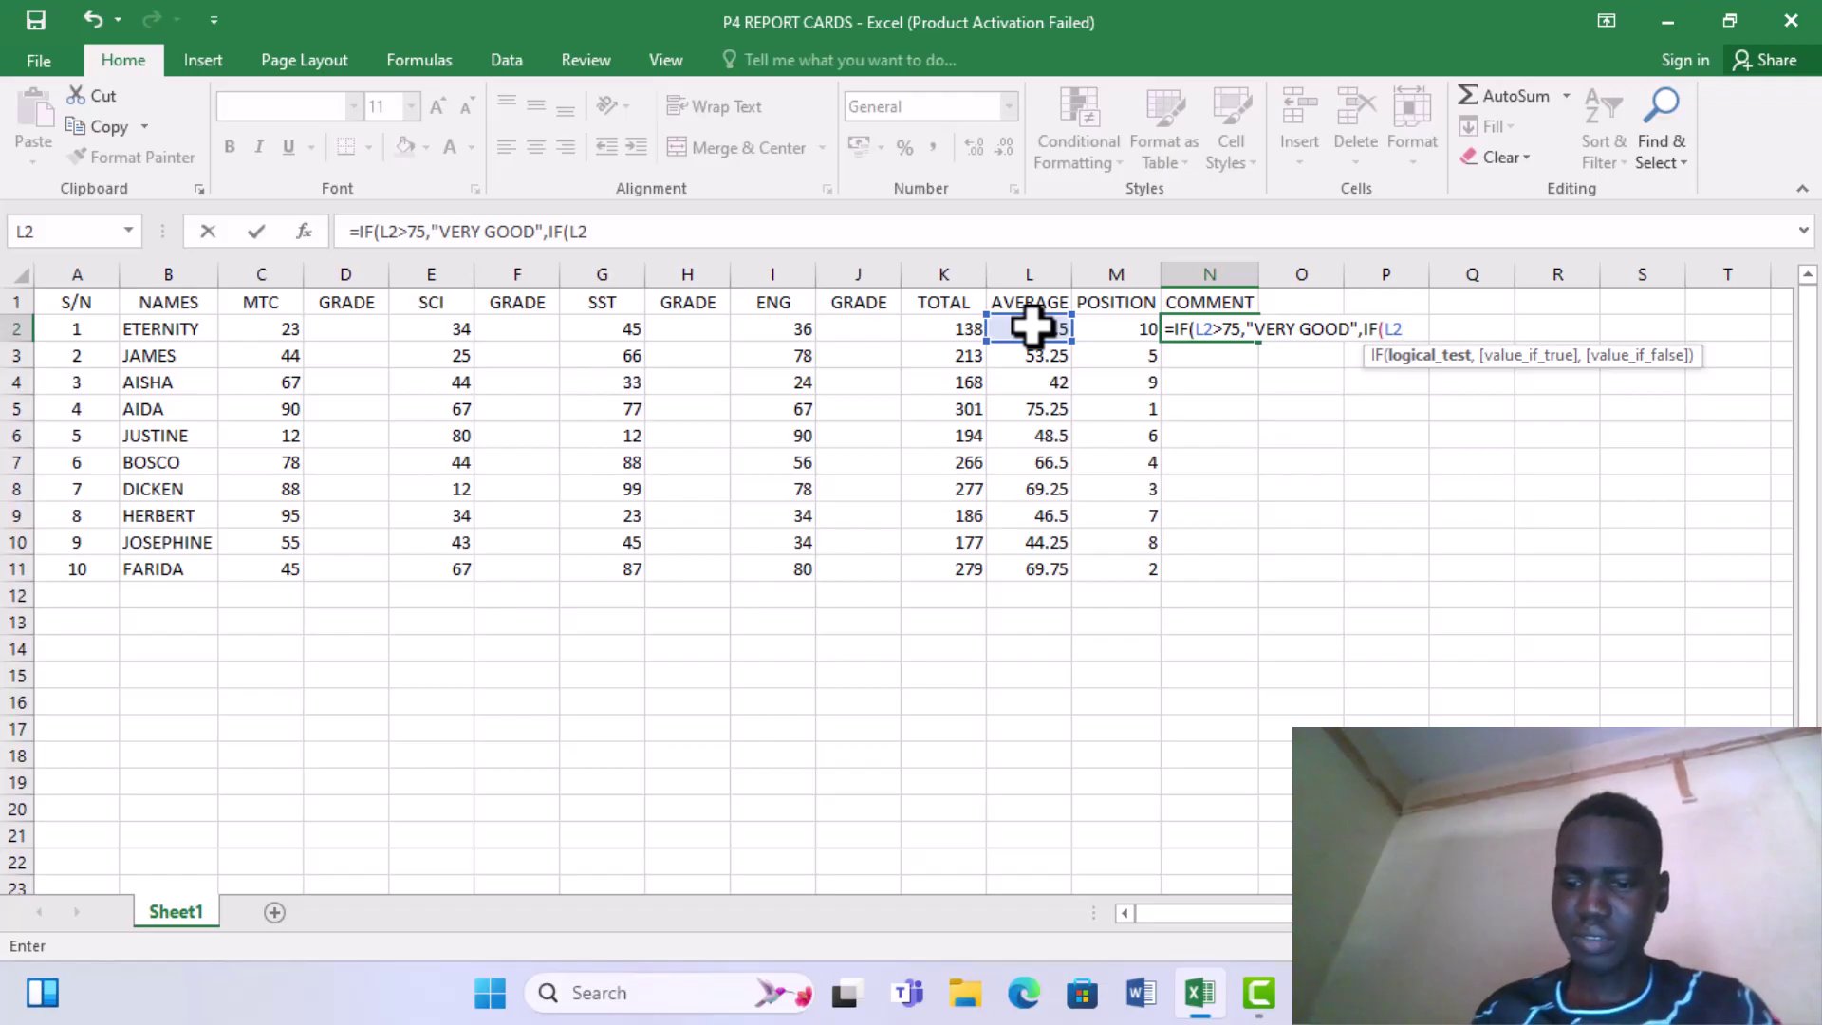
type(">")
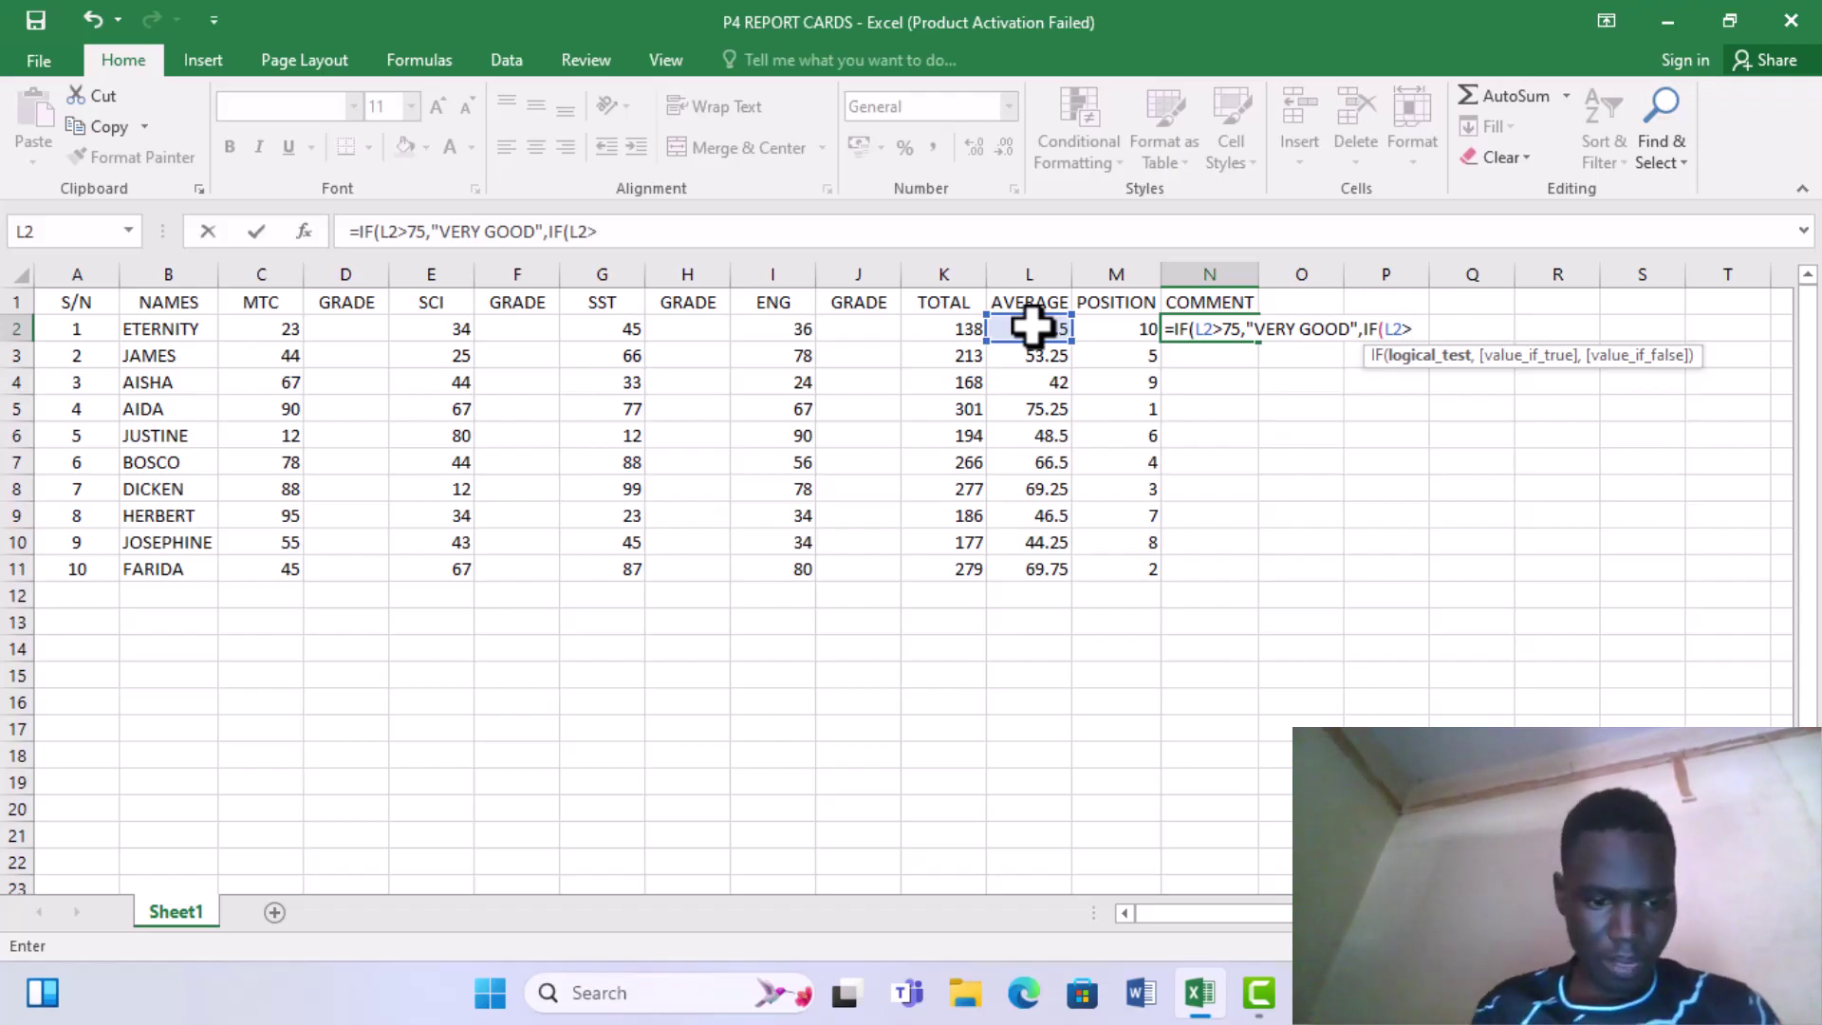
type("65")
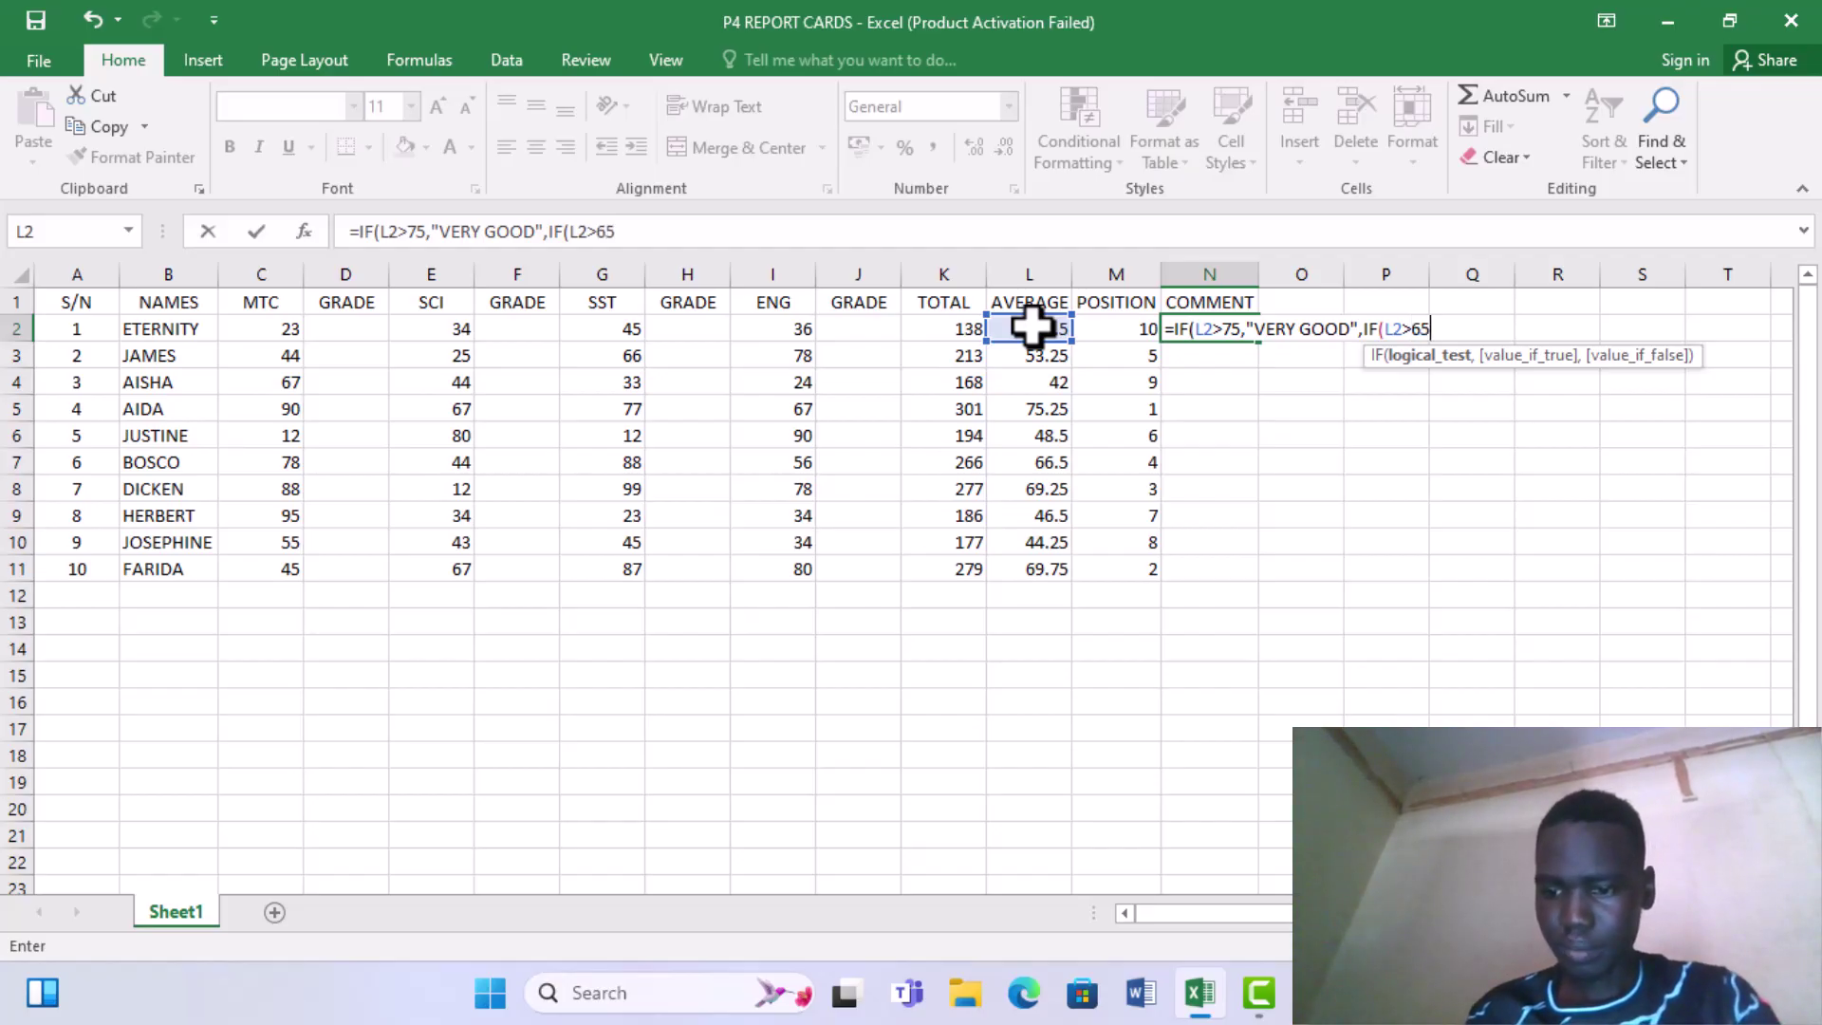
type("\"")
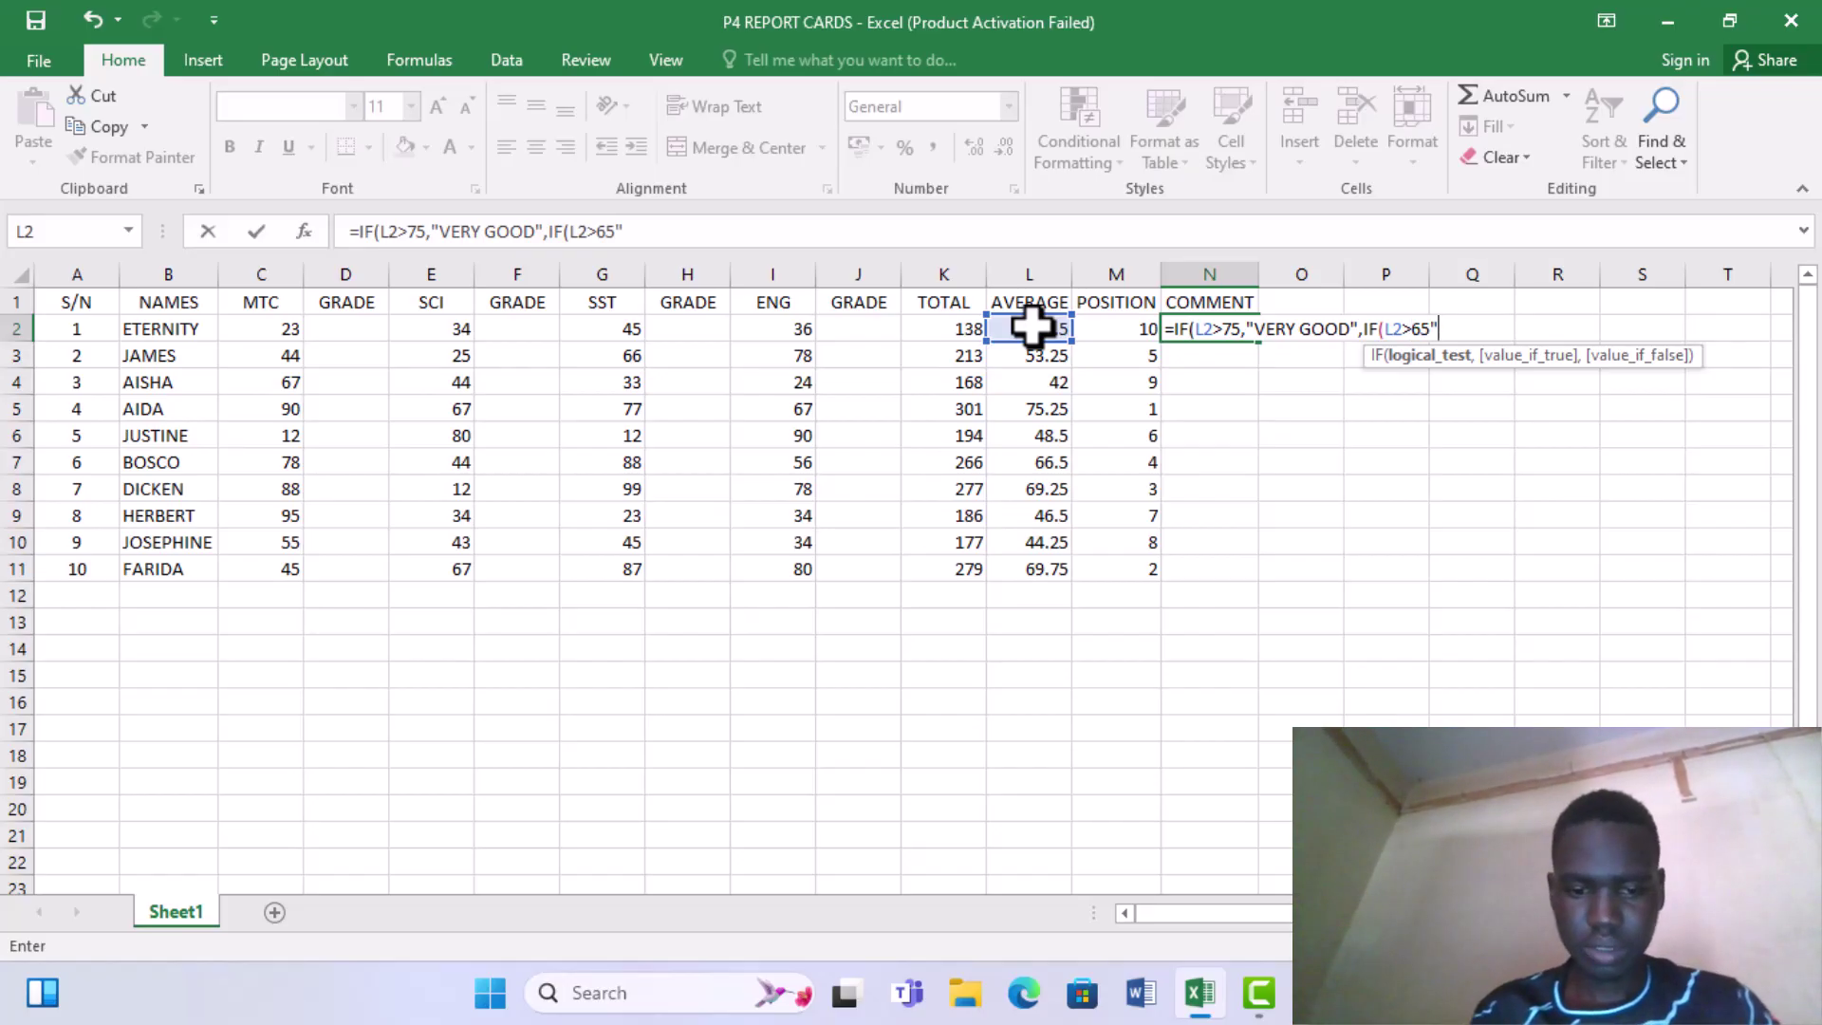
key("BackSpace")
type(",")
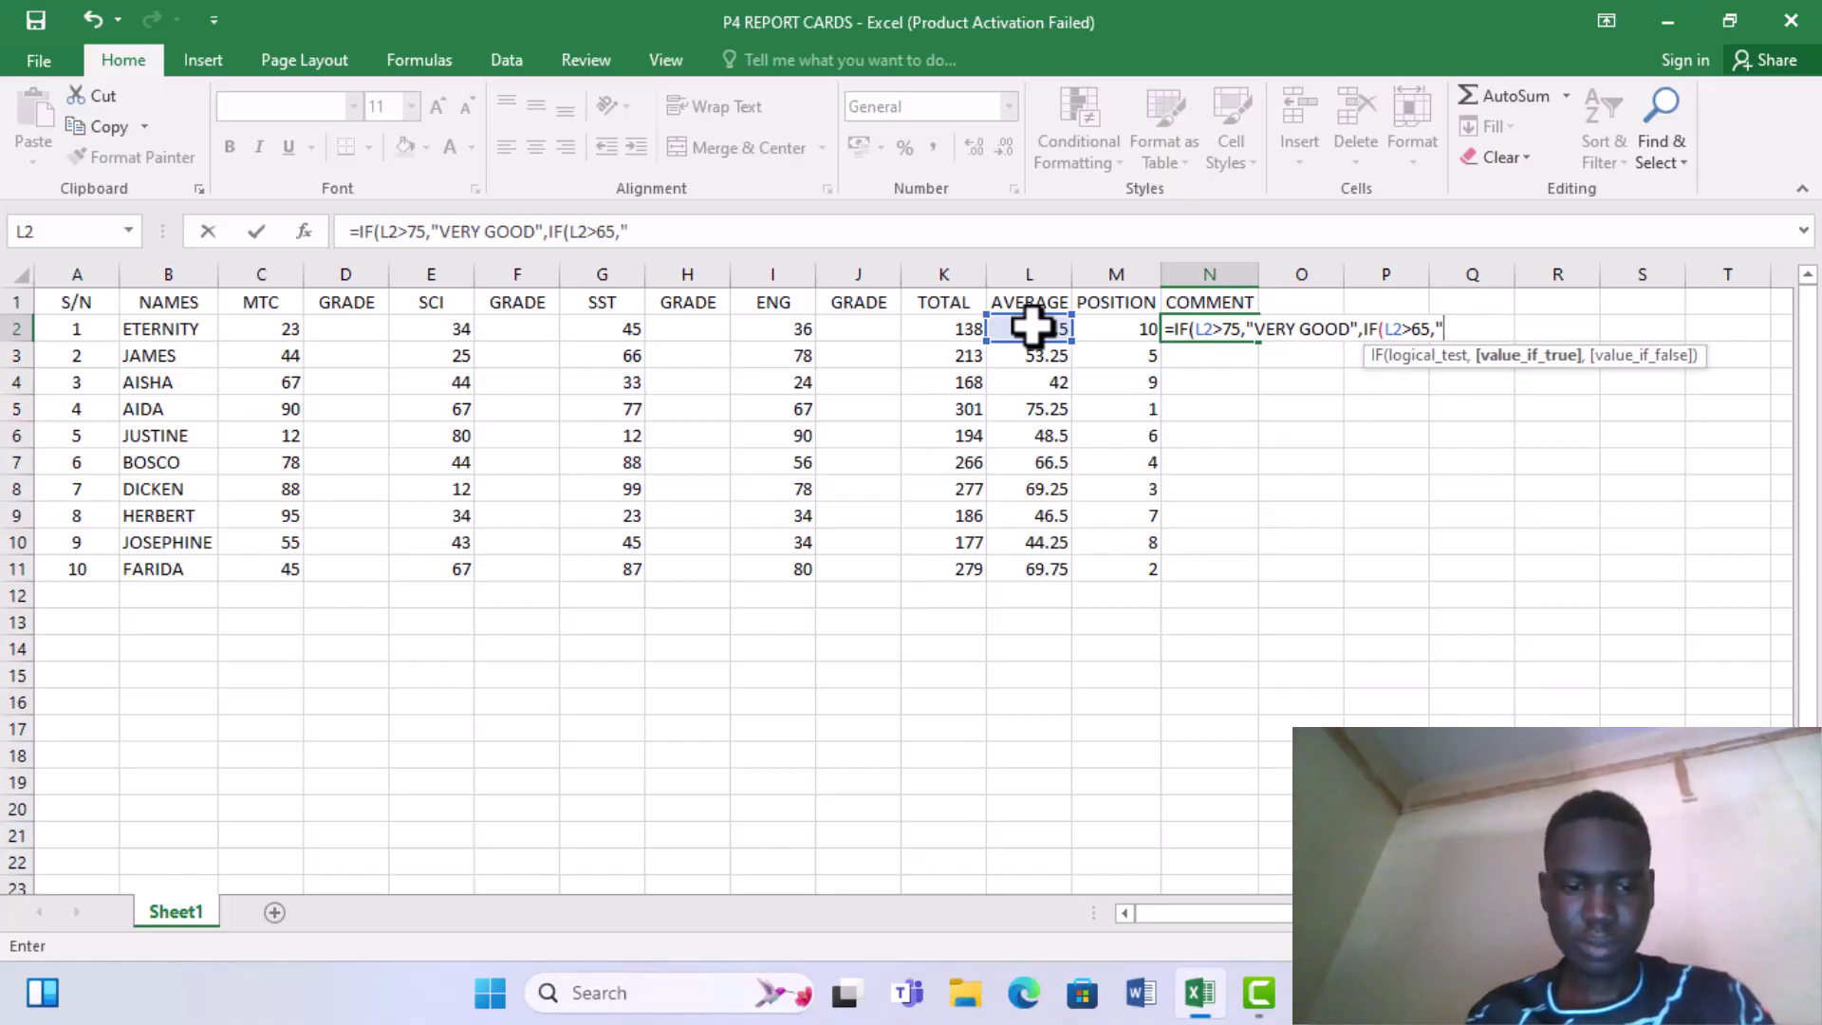
type("\"GOO")
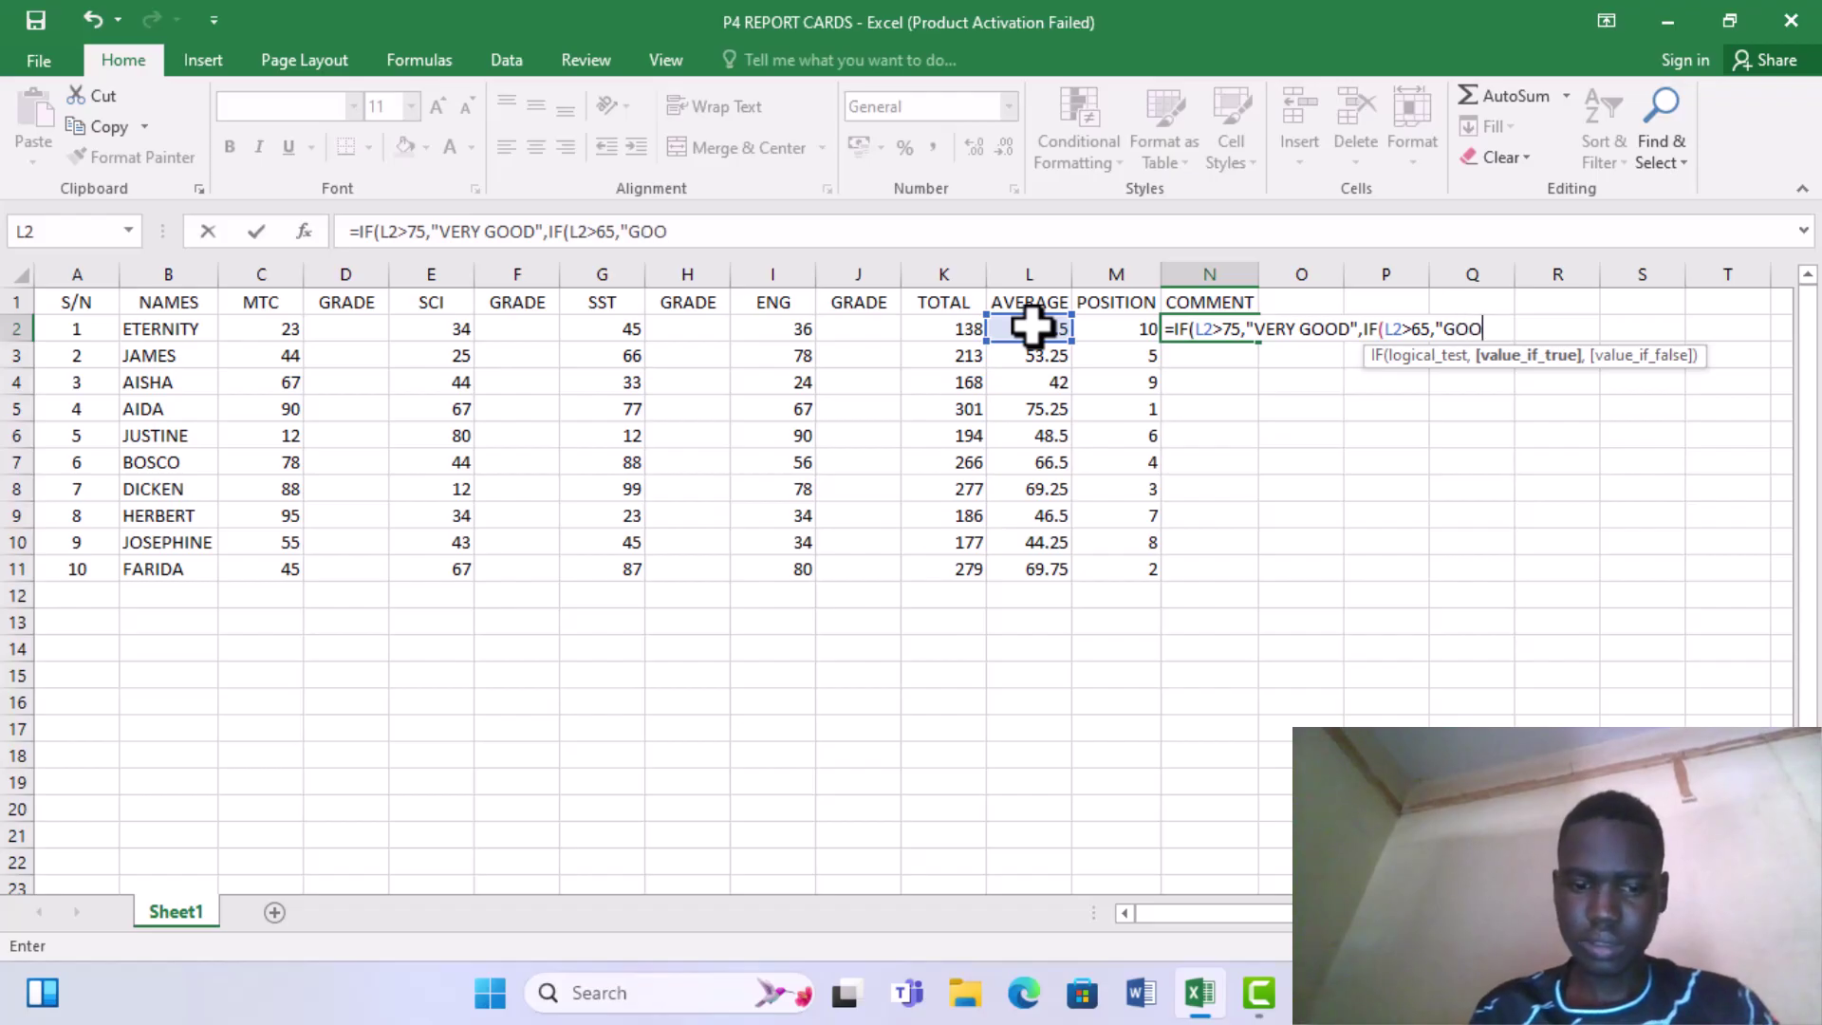
type("D")
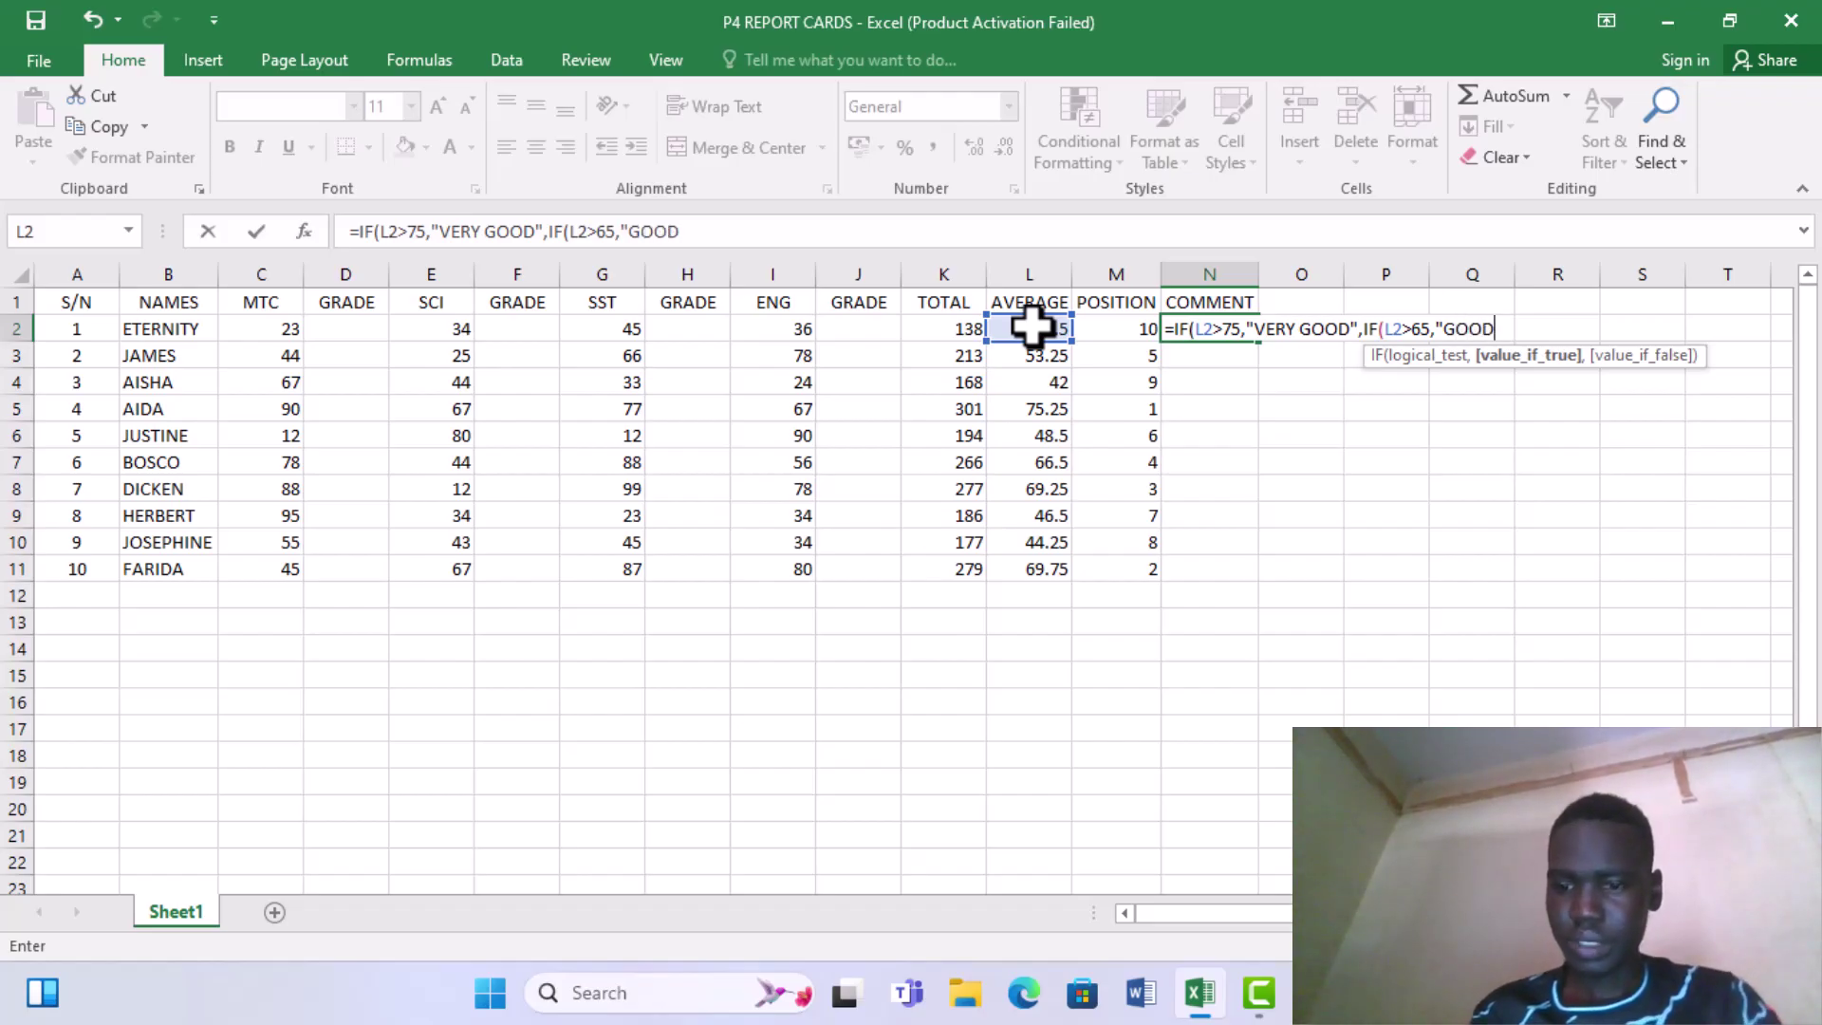
type("\"")
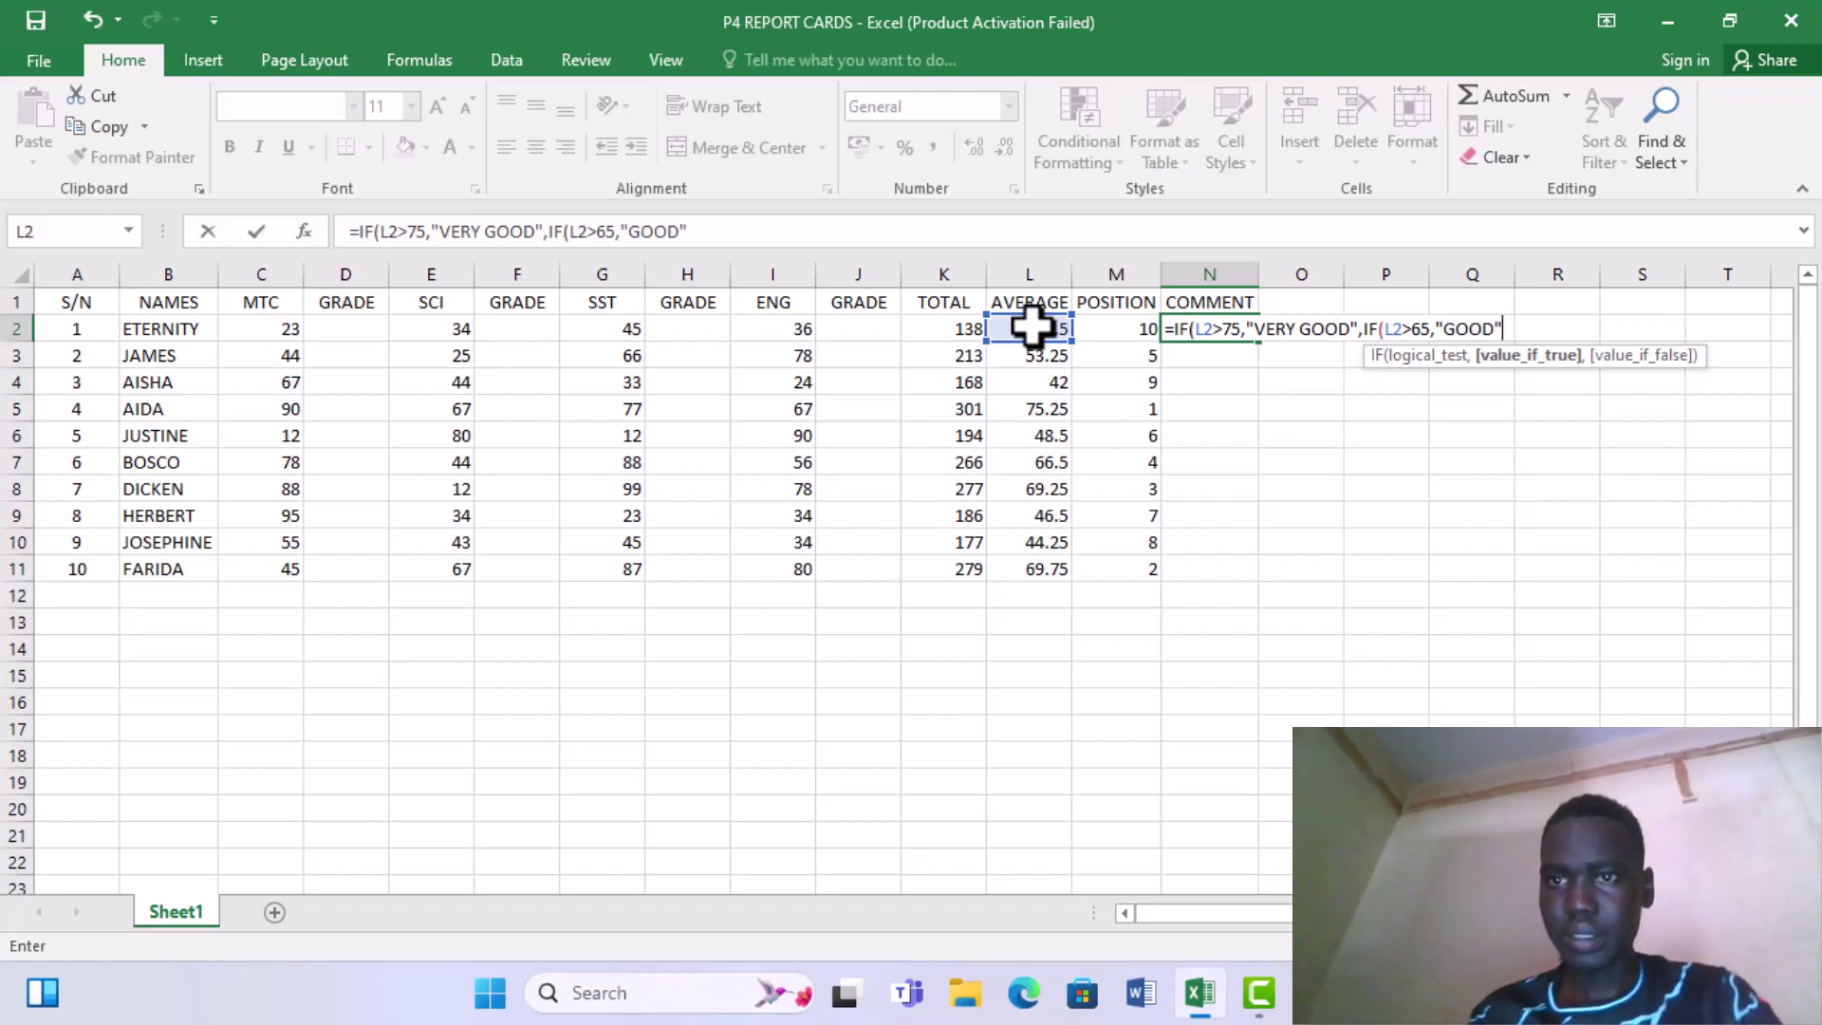
Add a third nested test, IF(L2>55,"FAIR", to the comment formula in N2
type(",I")
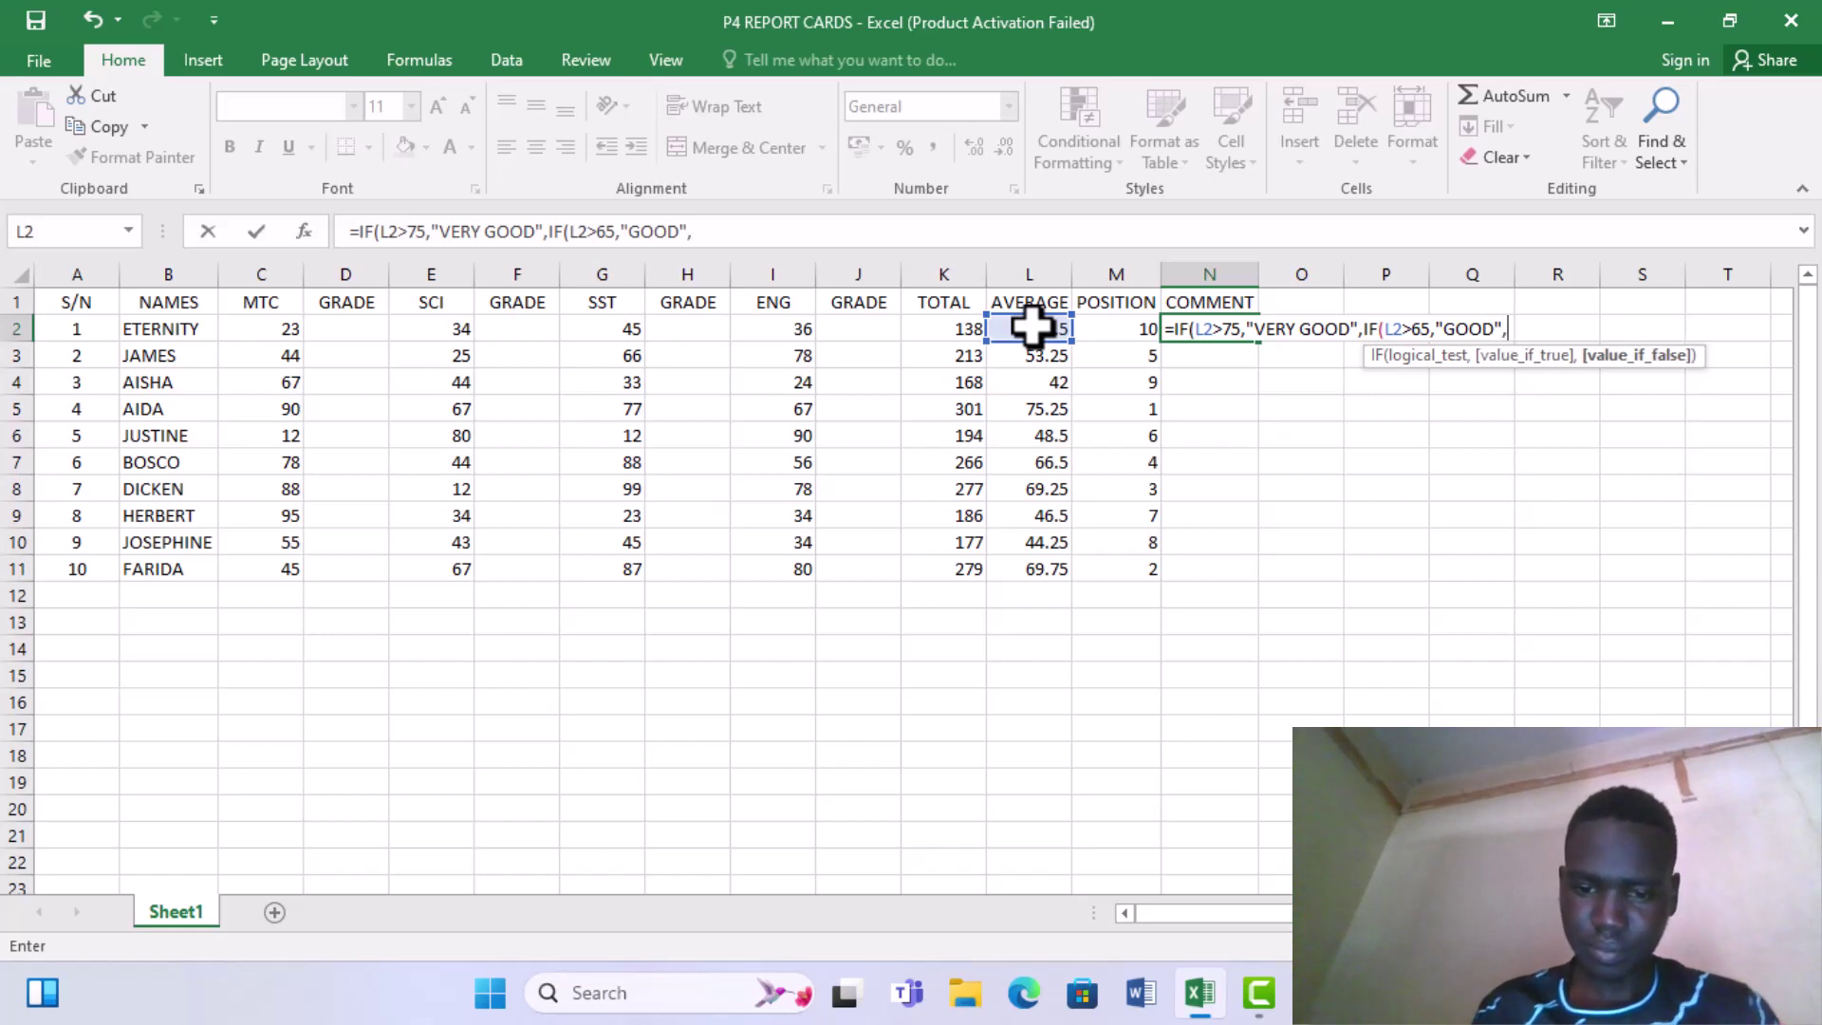
type("F(")
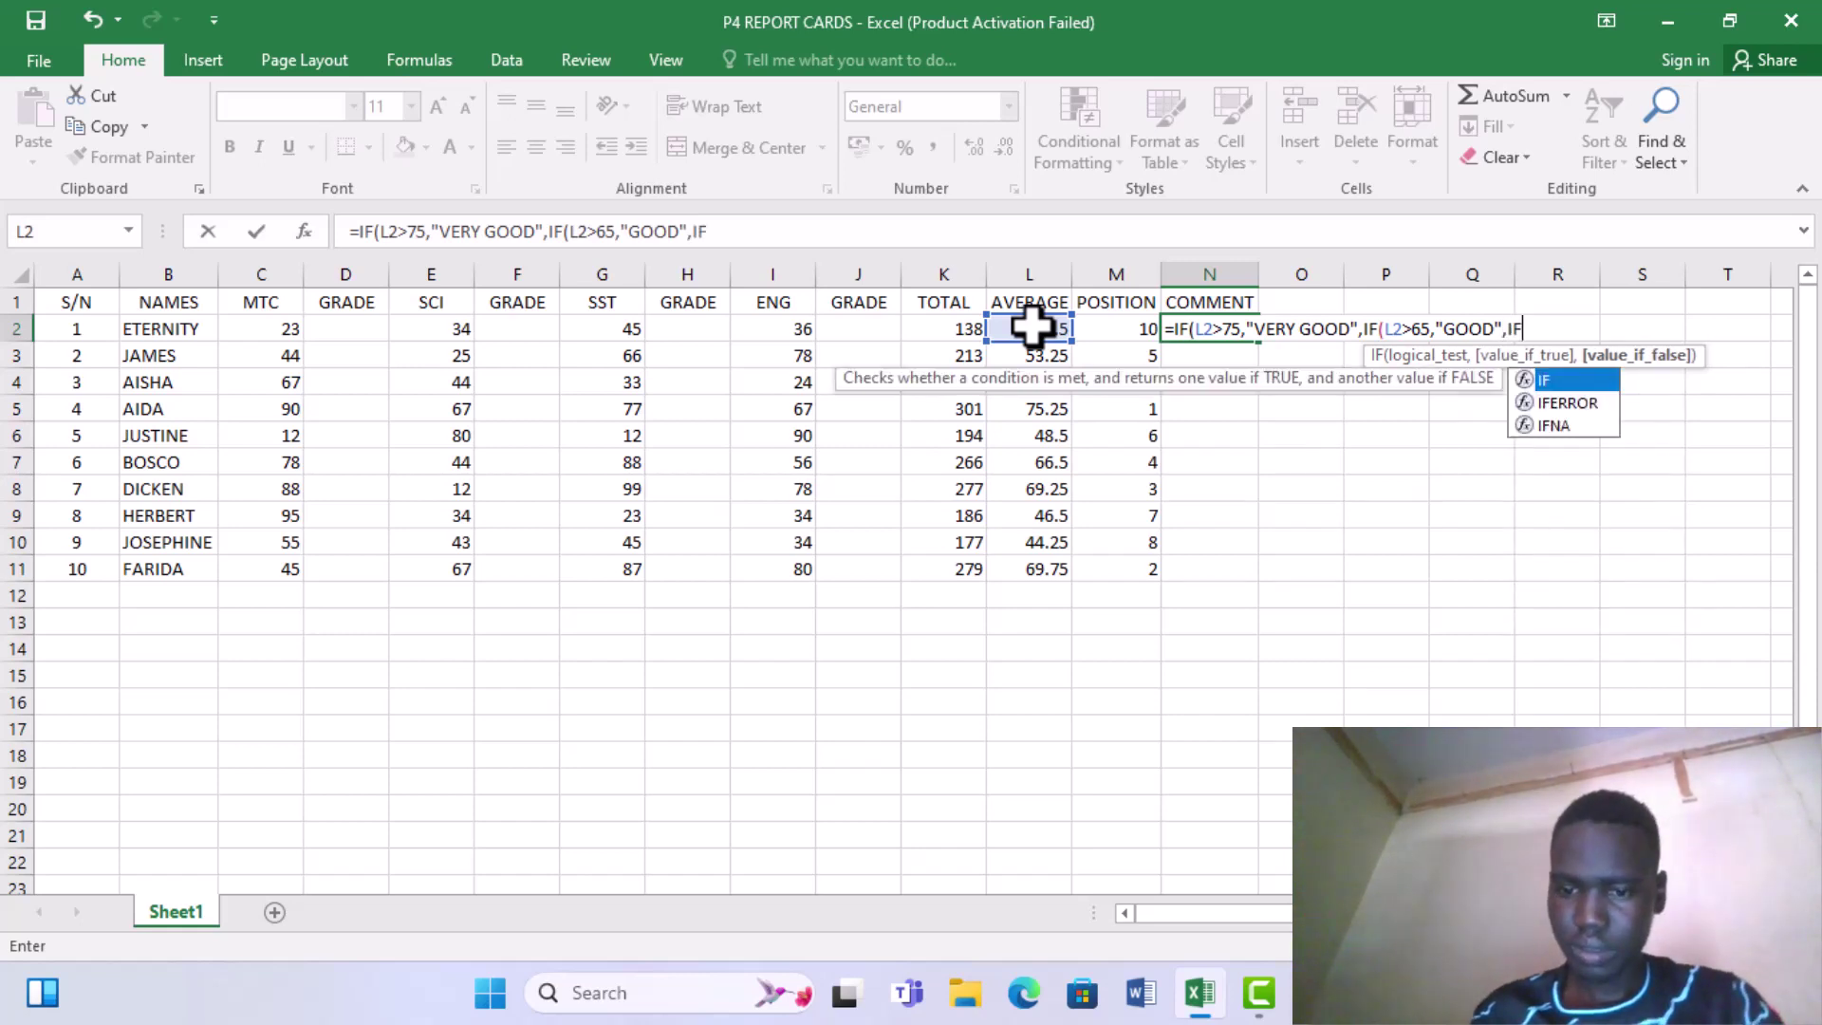
type("L2")
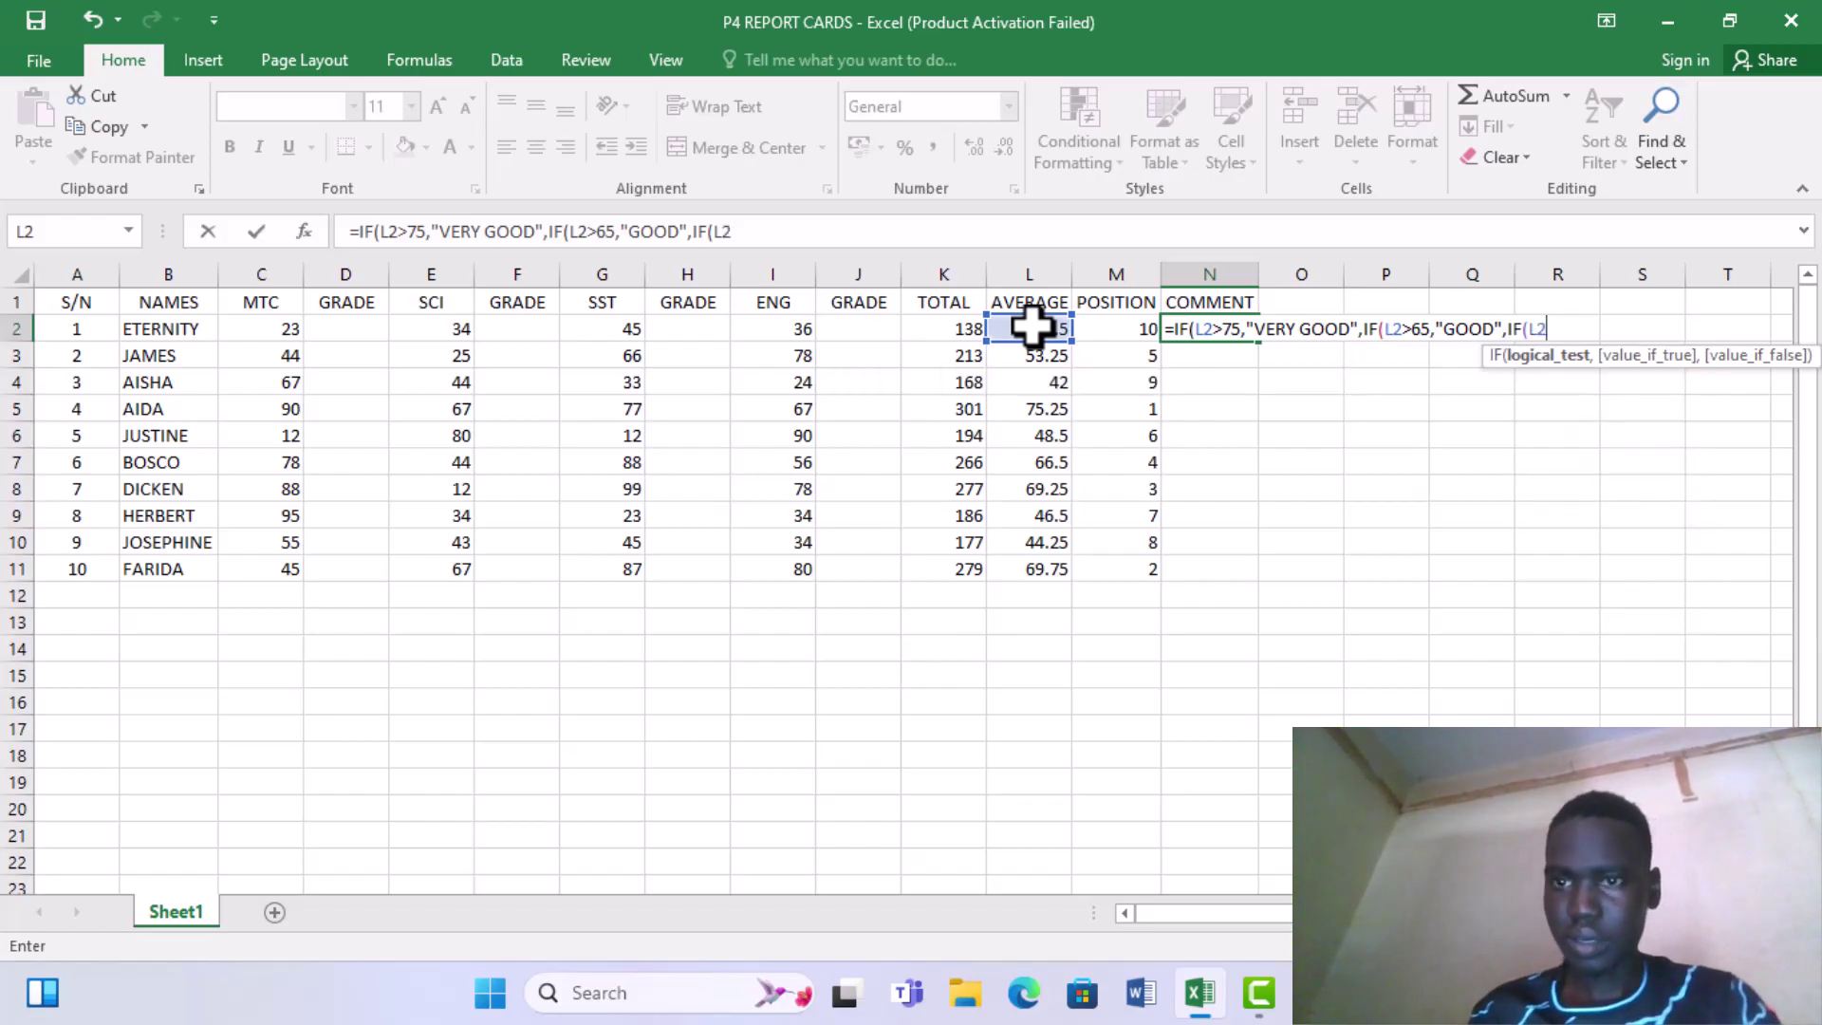
type(">")
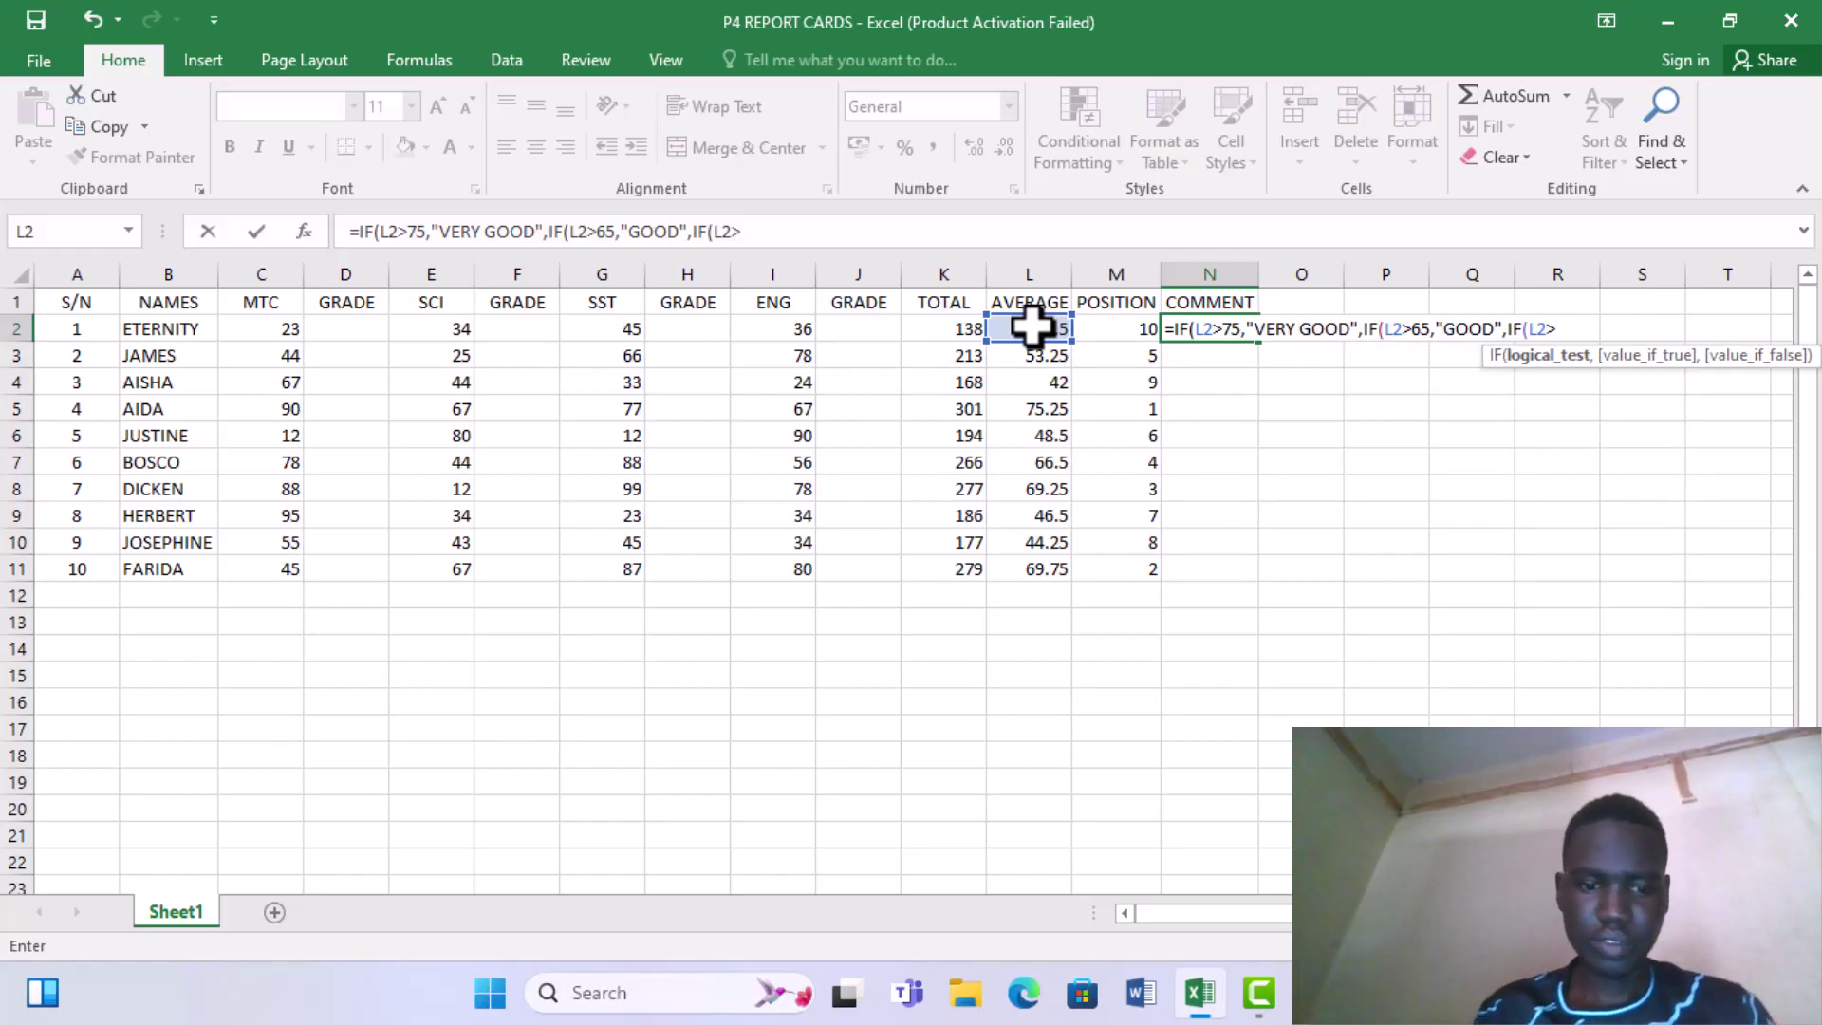
type("55")
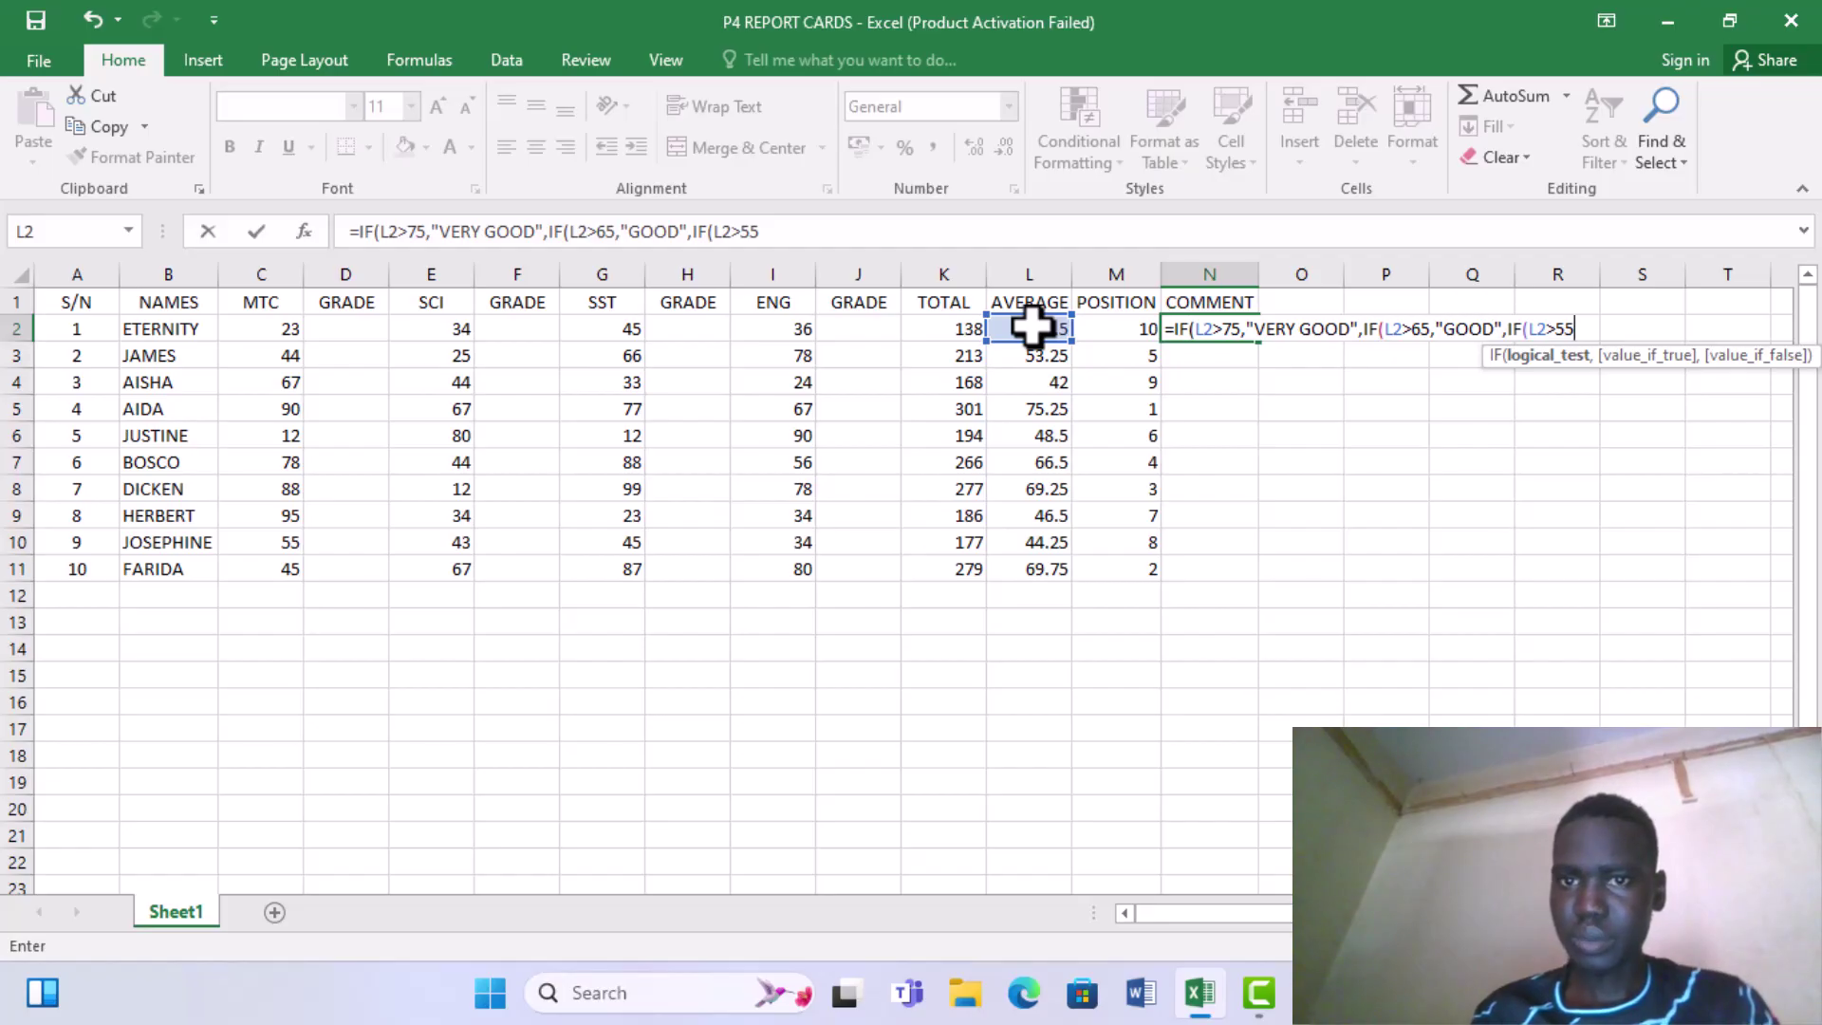
type(",")
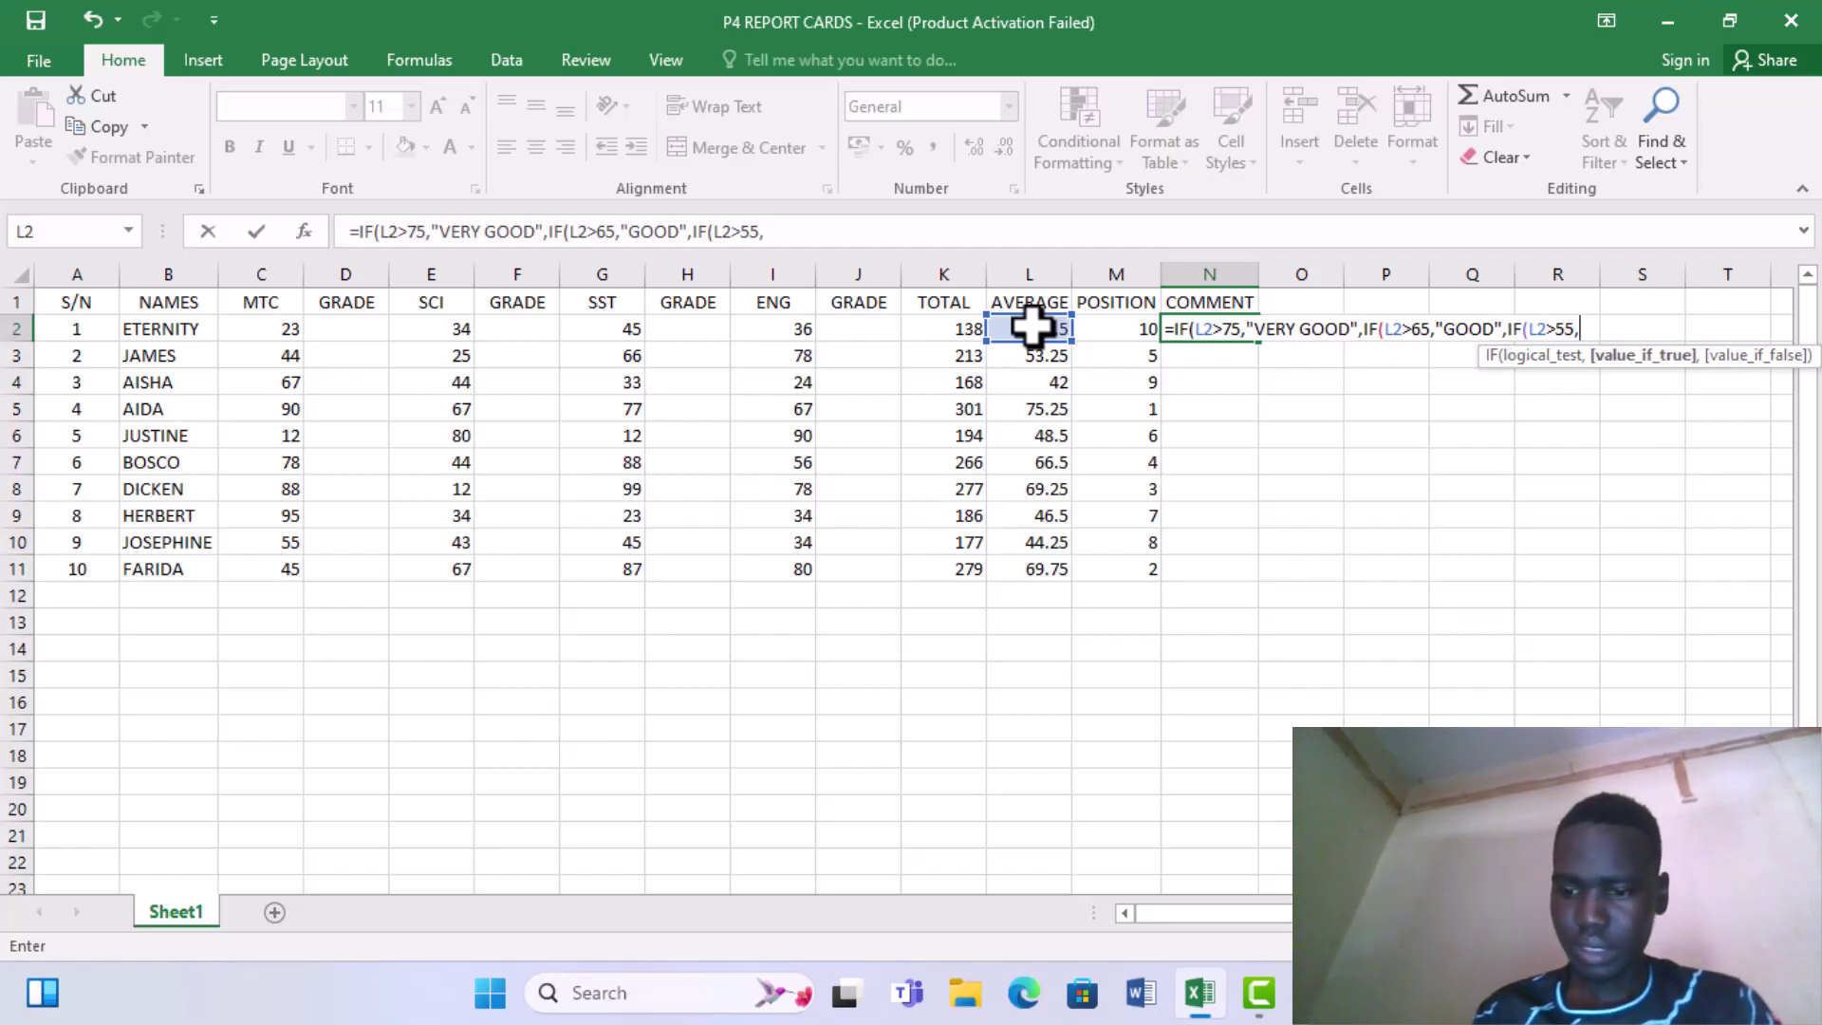
type("\"")
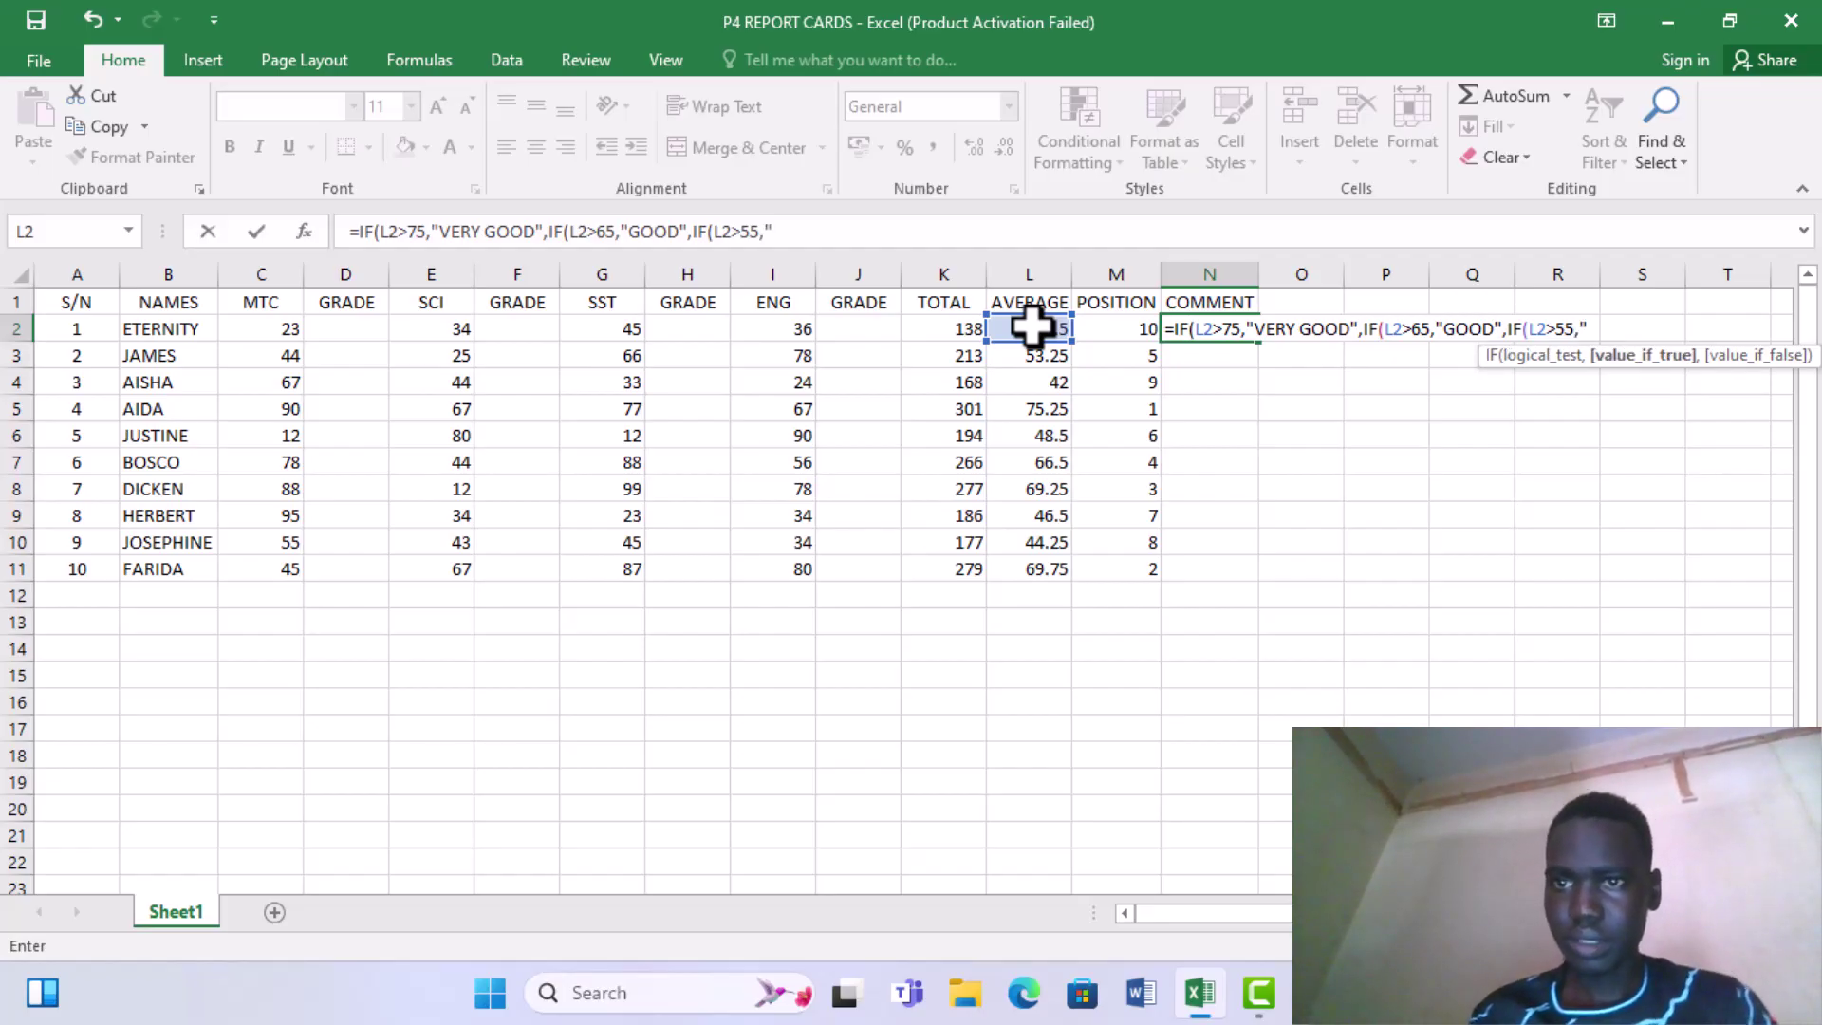
type("FA")
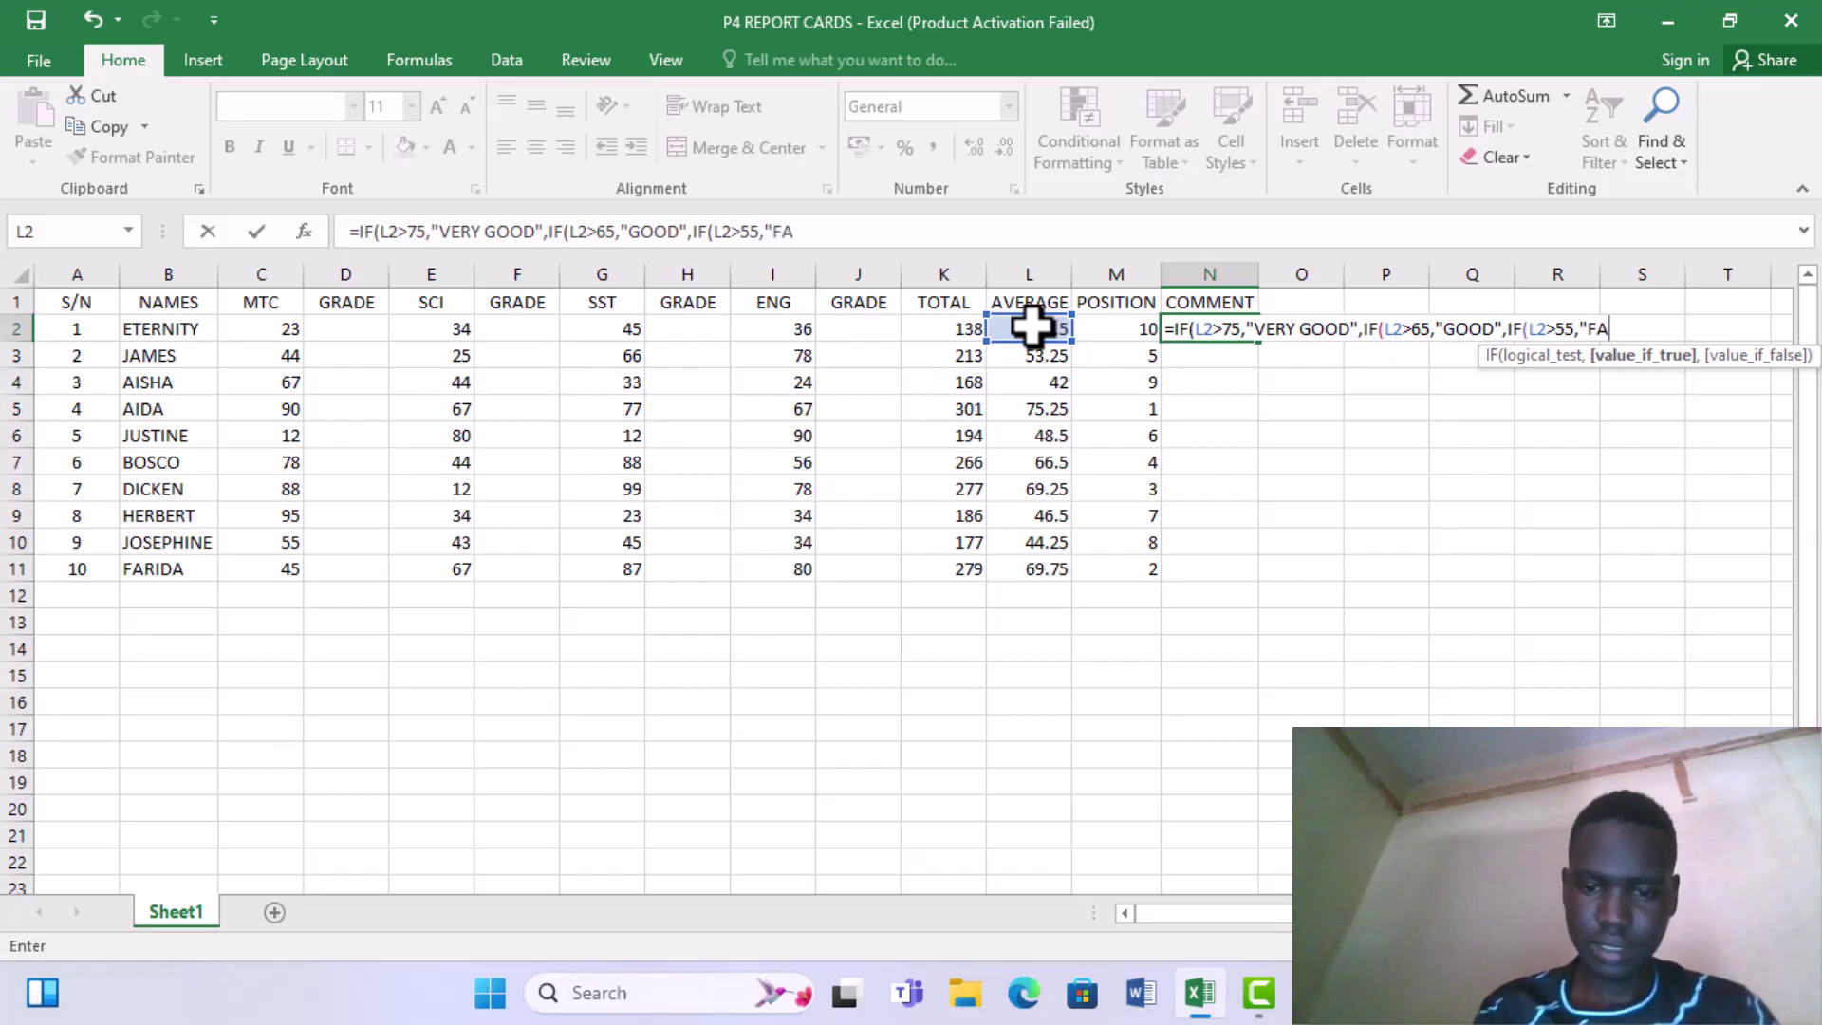
type("IR")
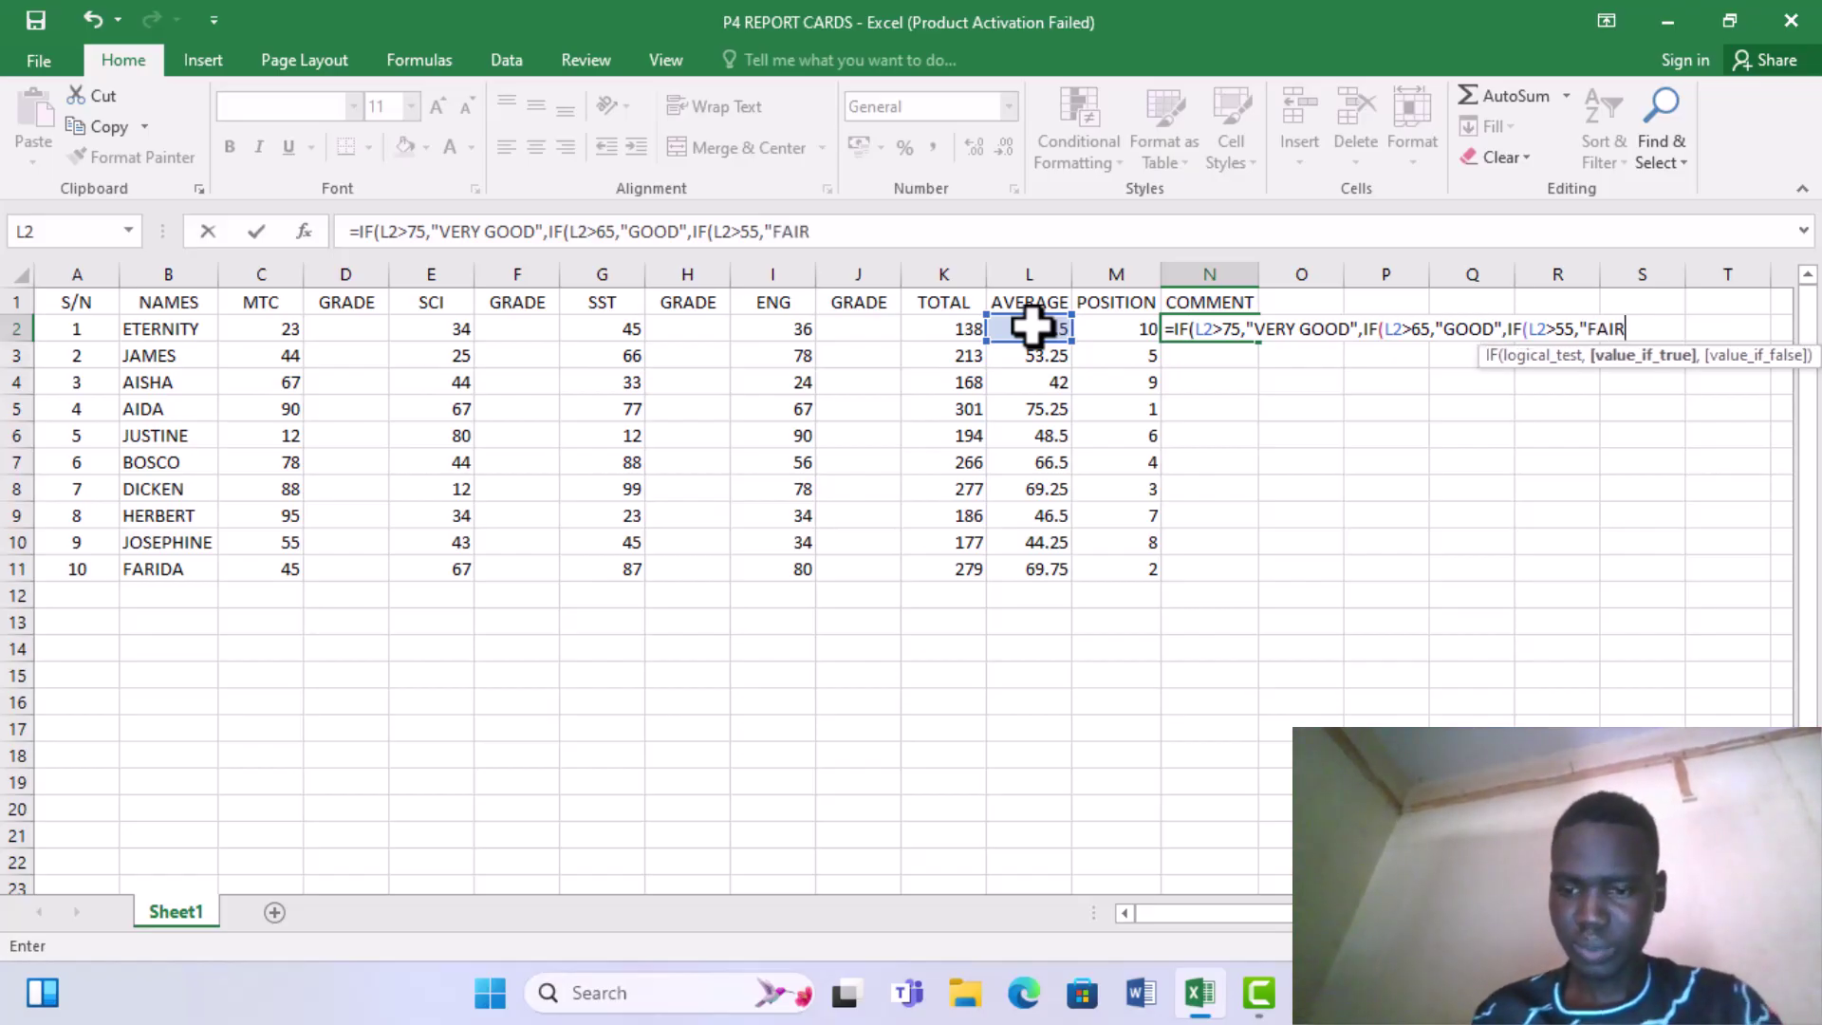
type("\"")
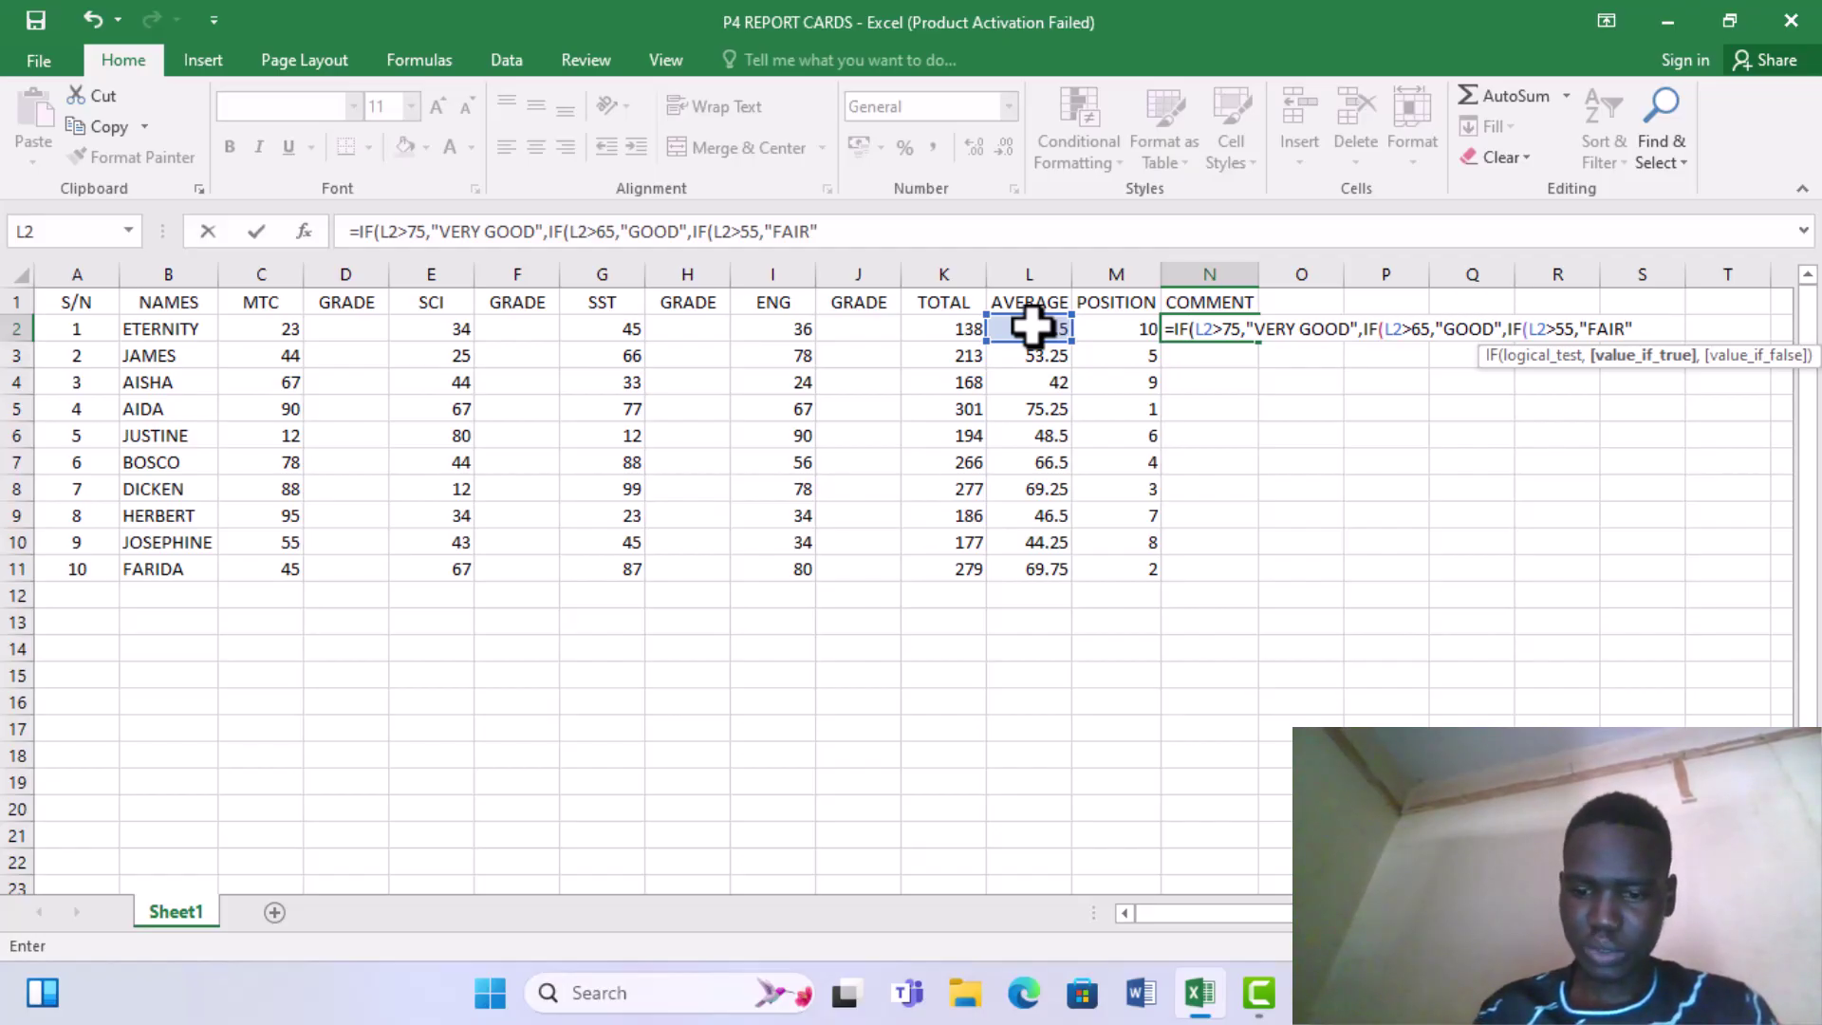
Add a fourth nested test, IF(L2>40,"TRIED", to the N2 comment formula
type(",IF")
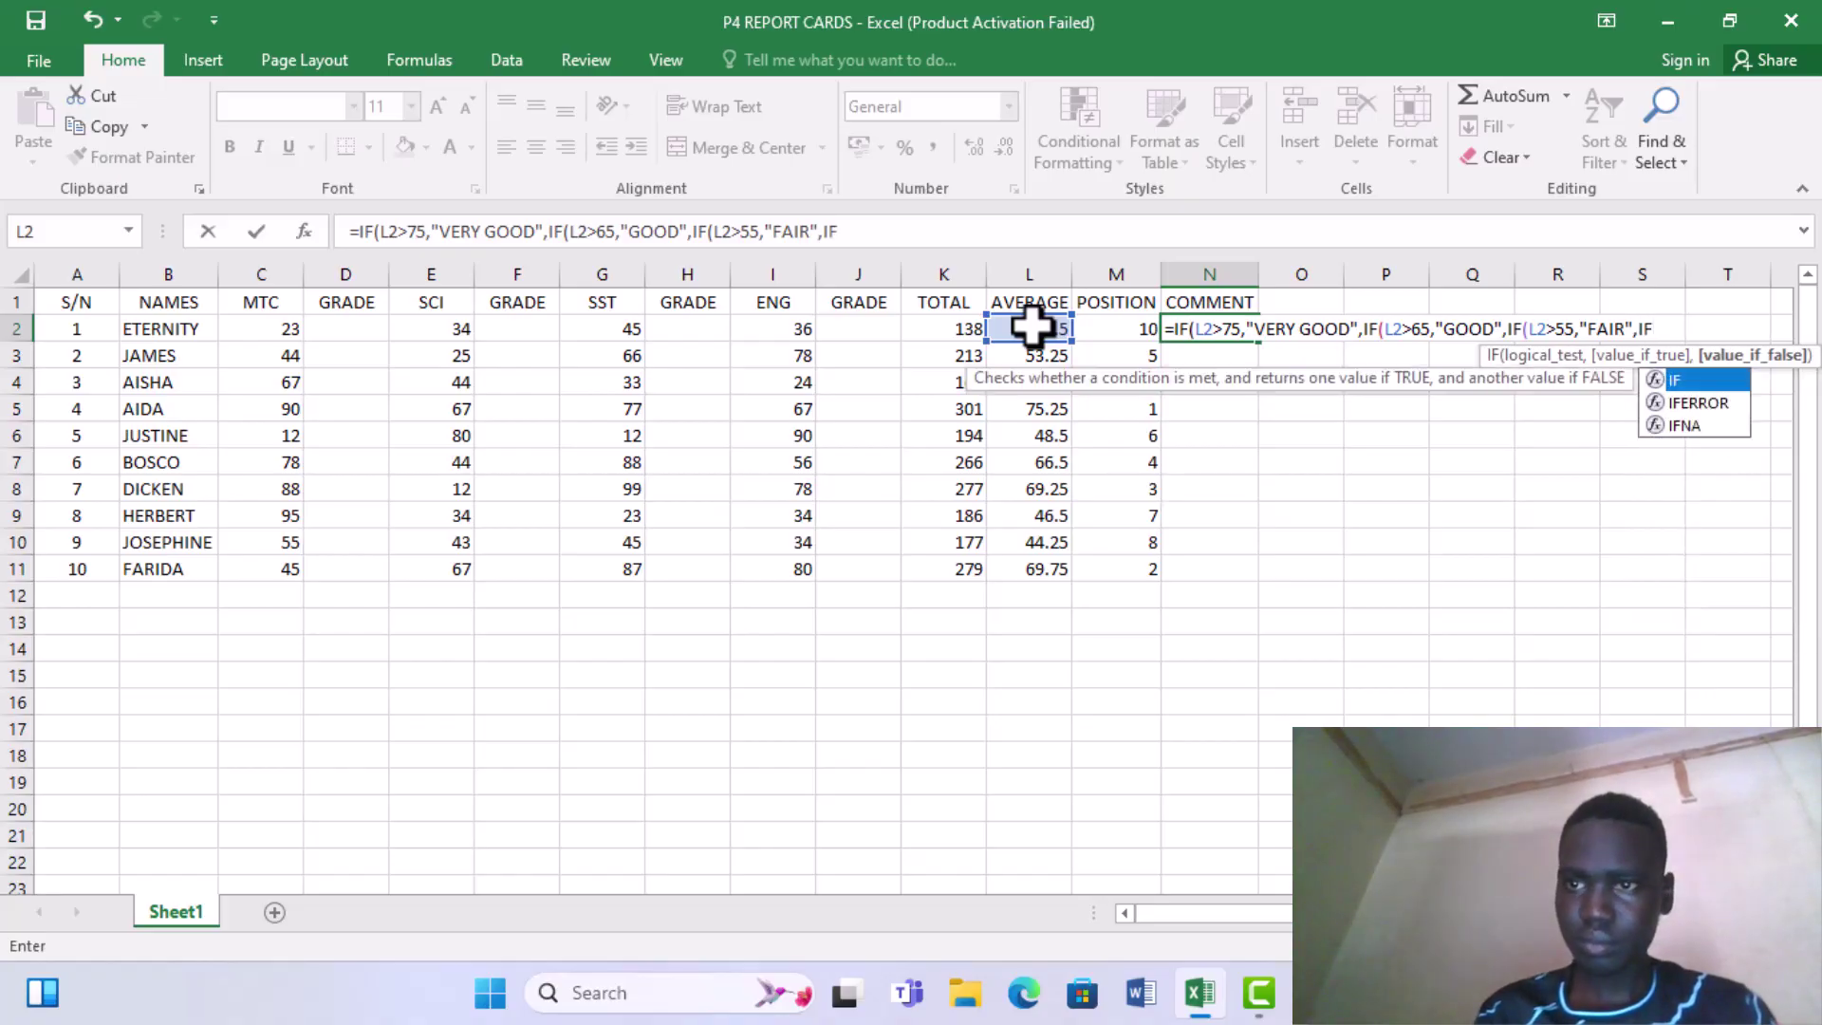
type("(")
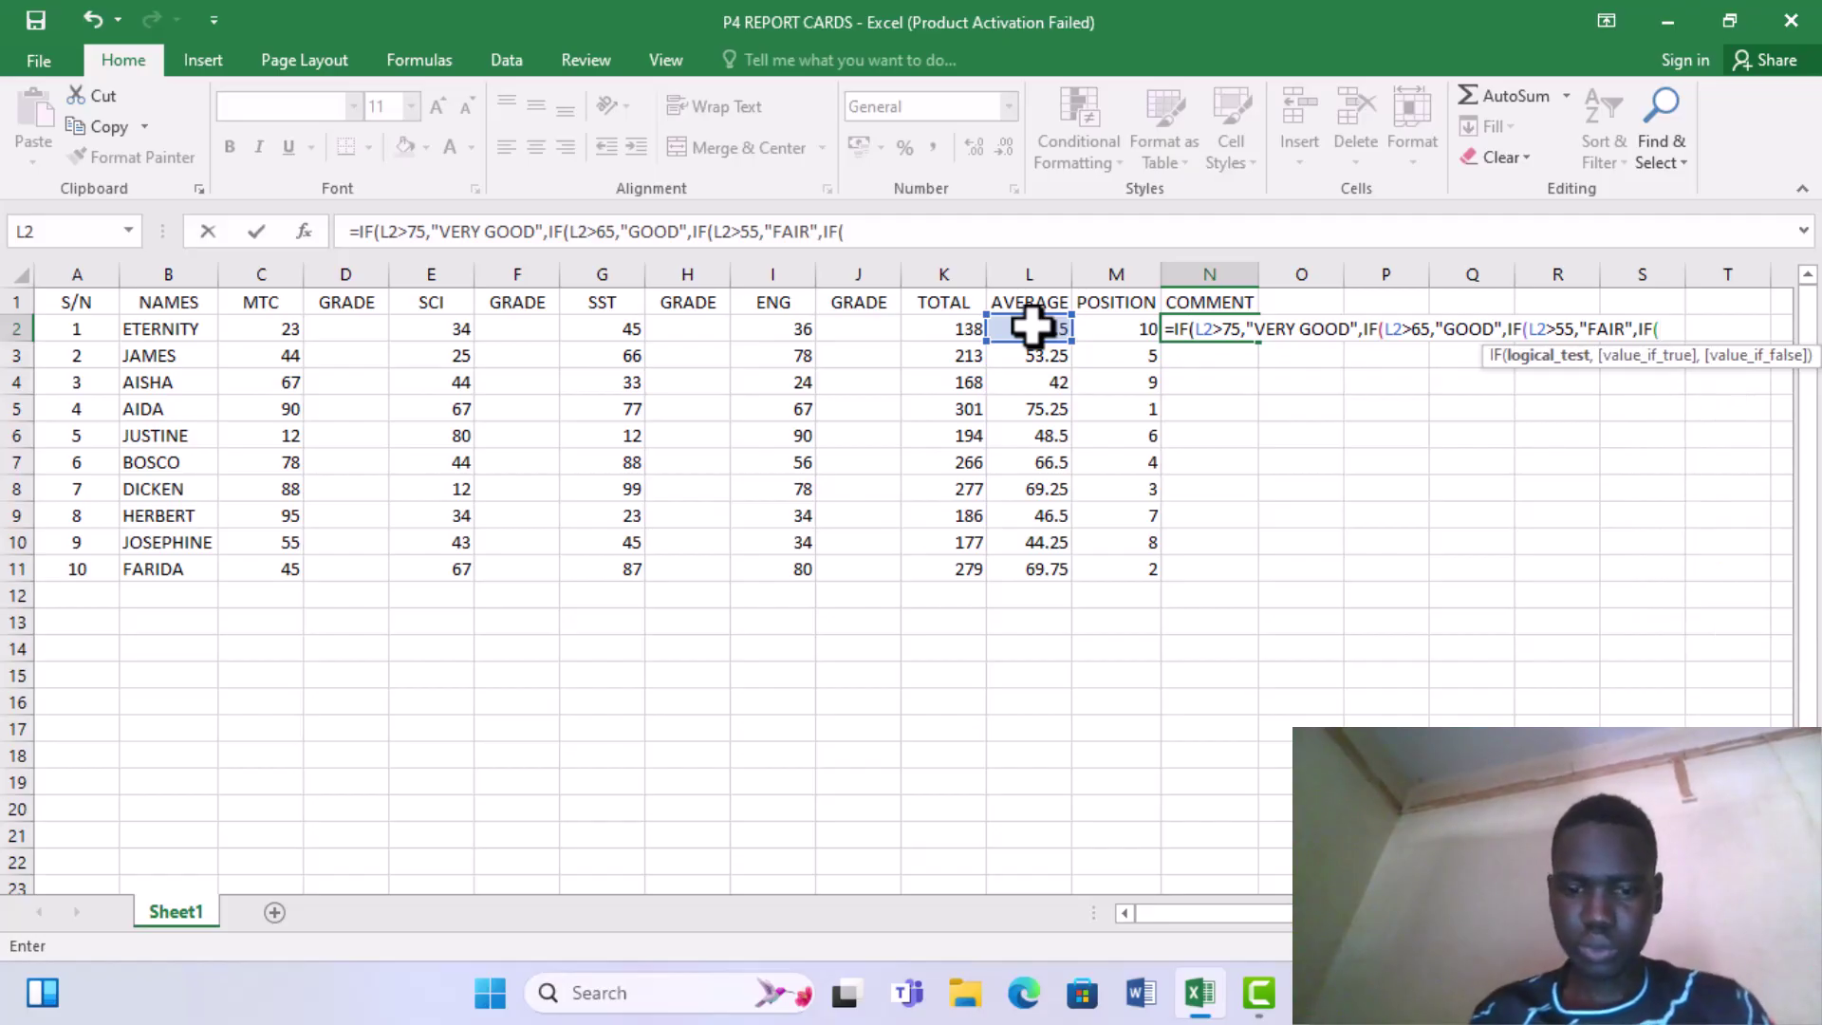
type("L2")
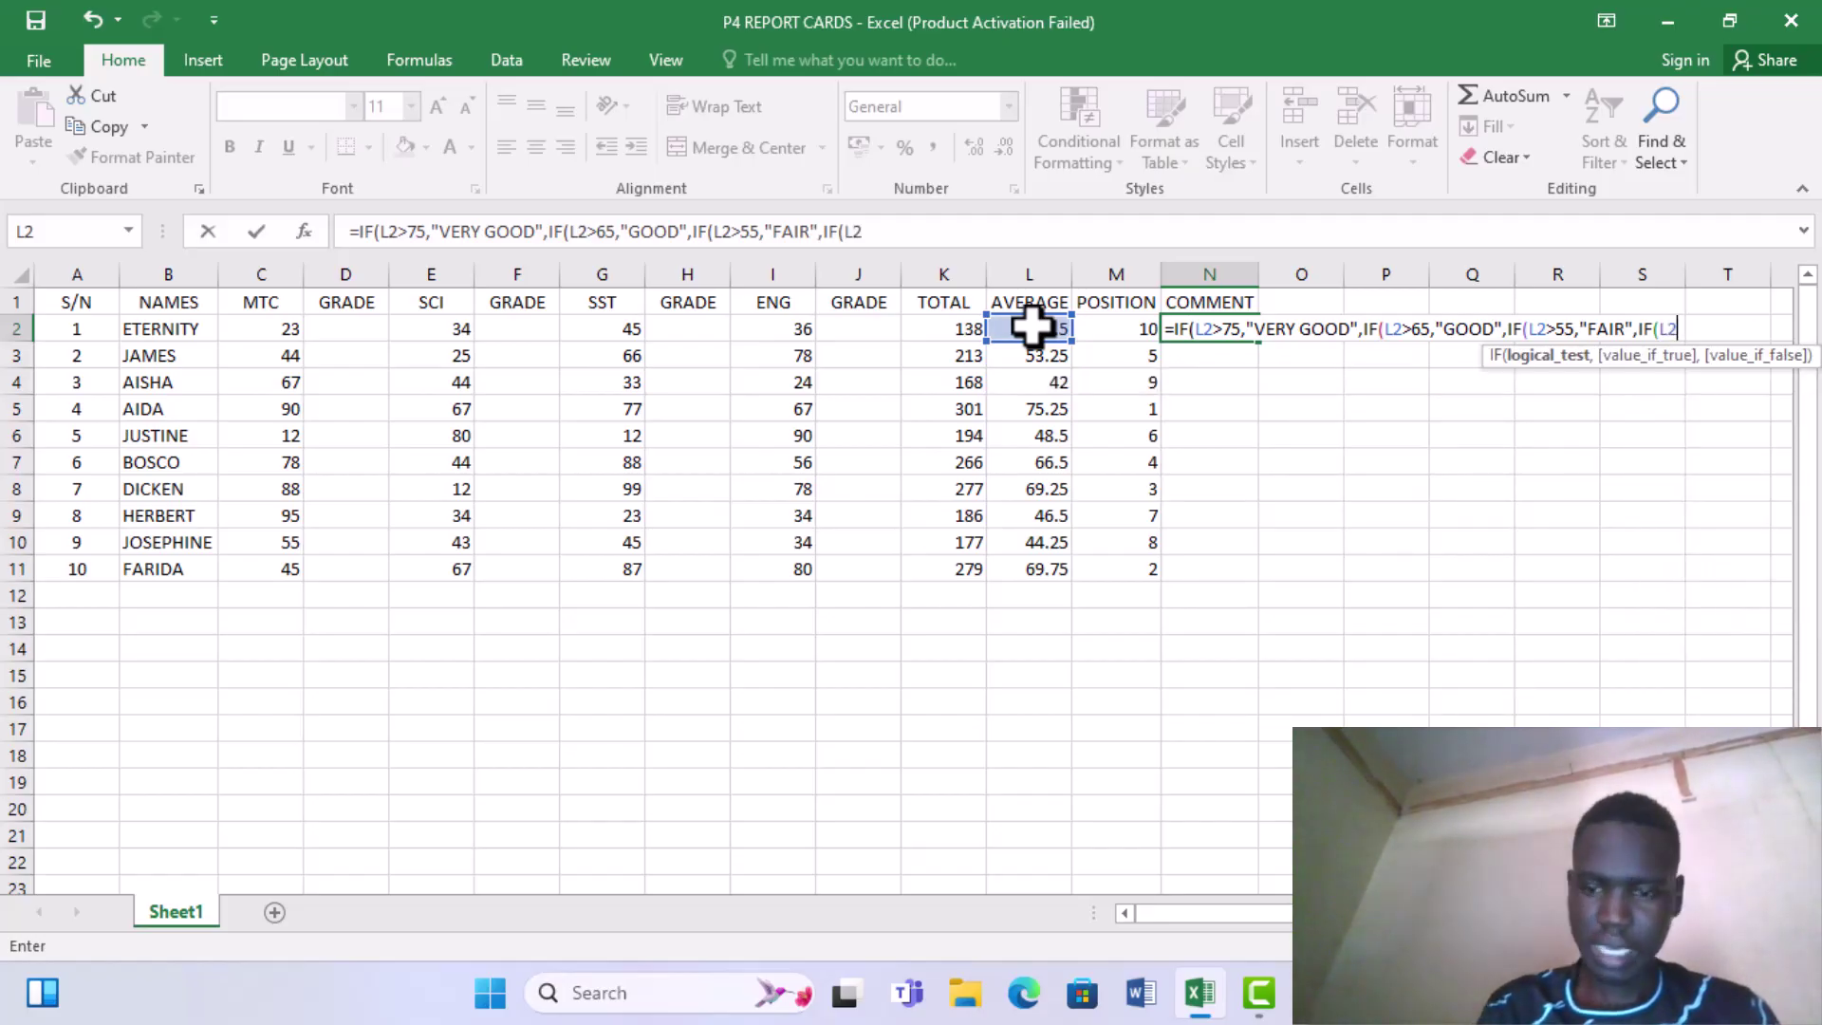
type(">")
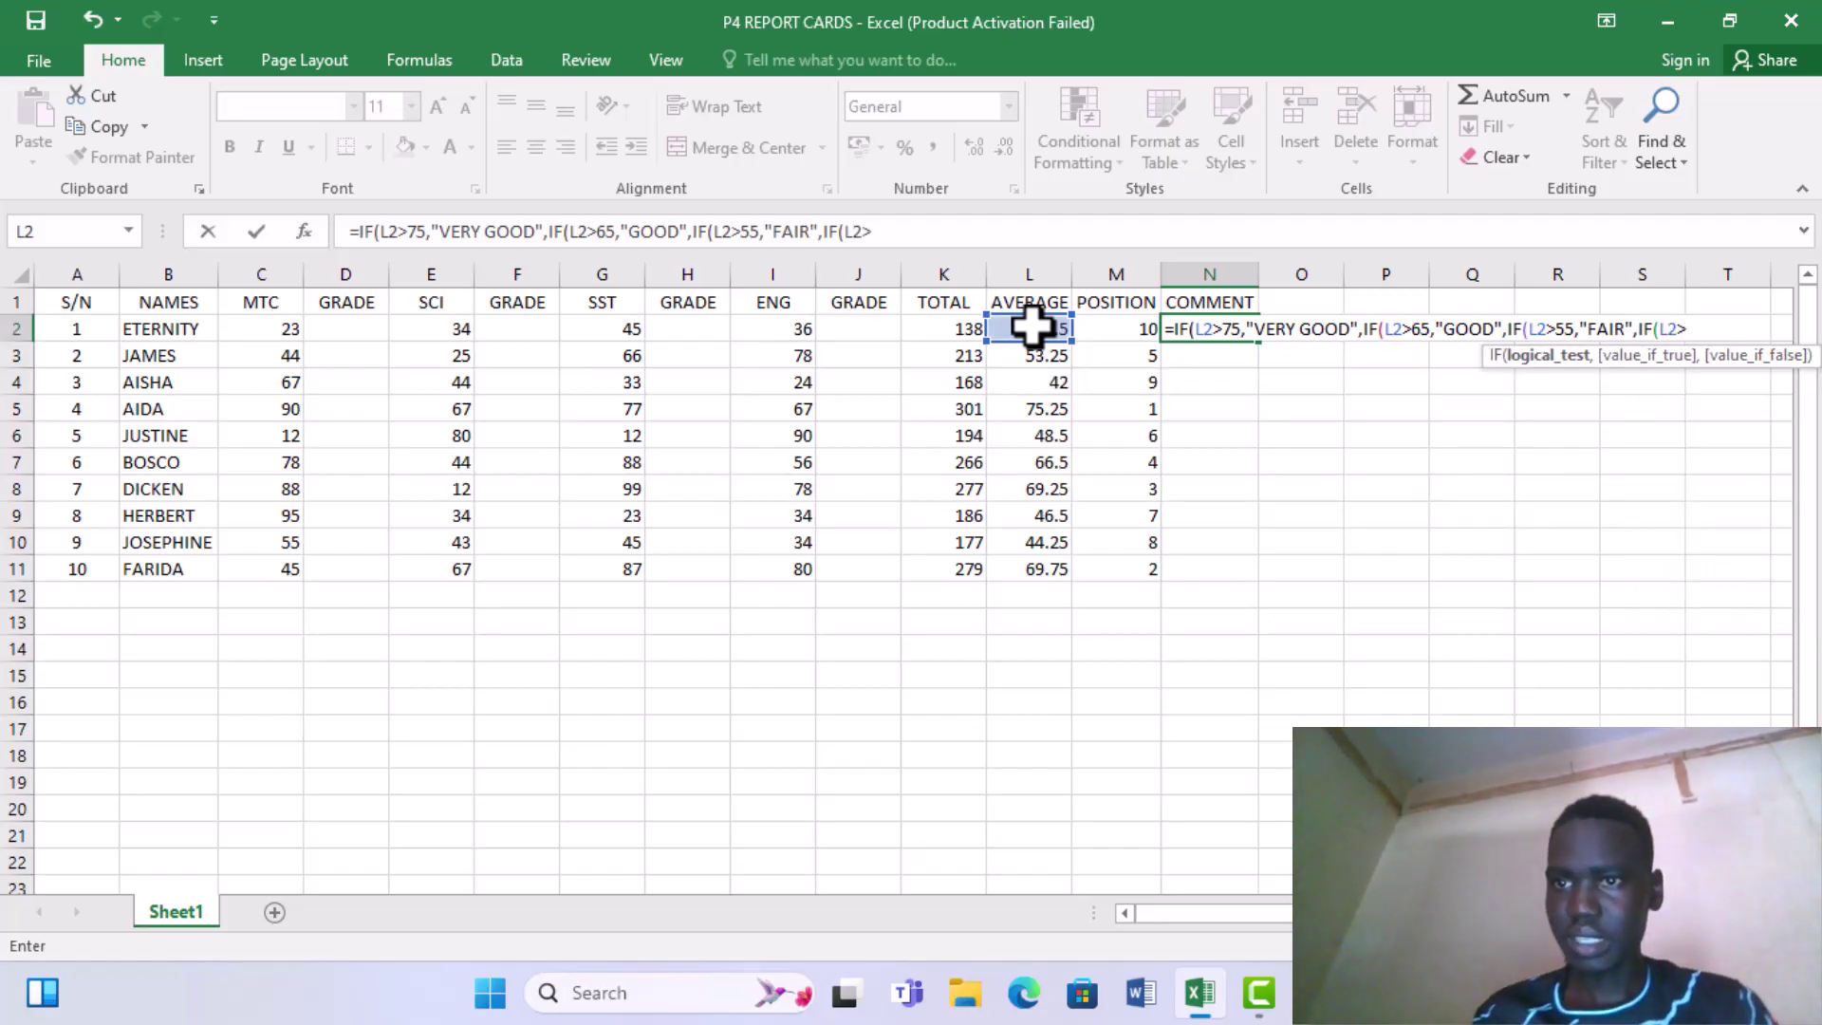
type("45")
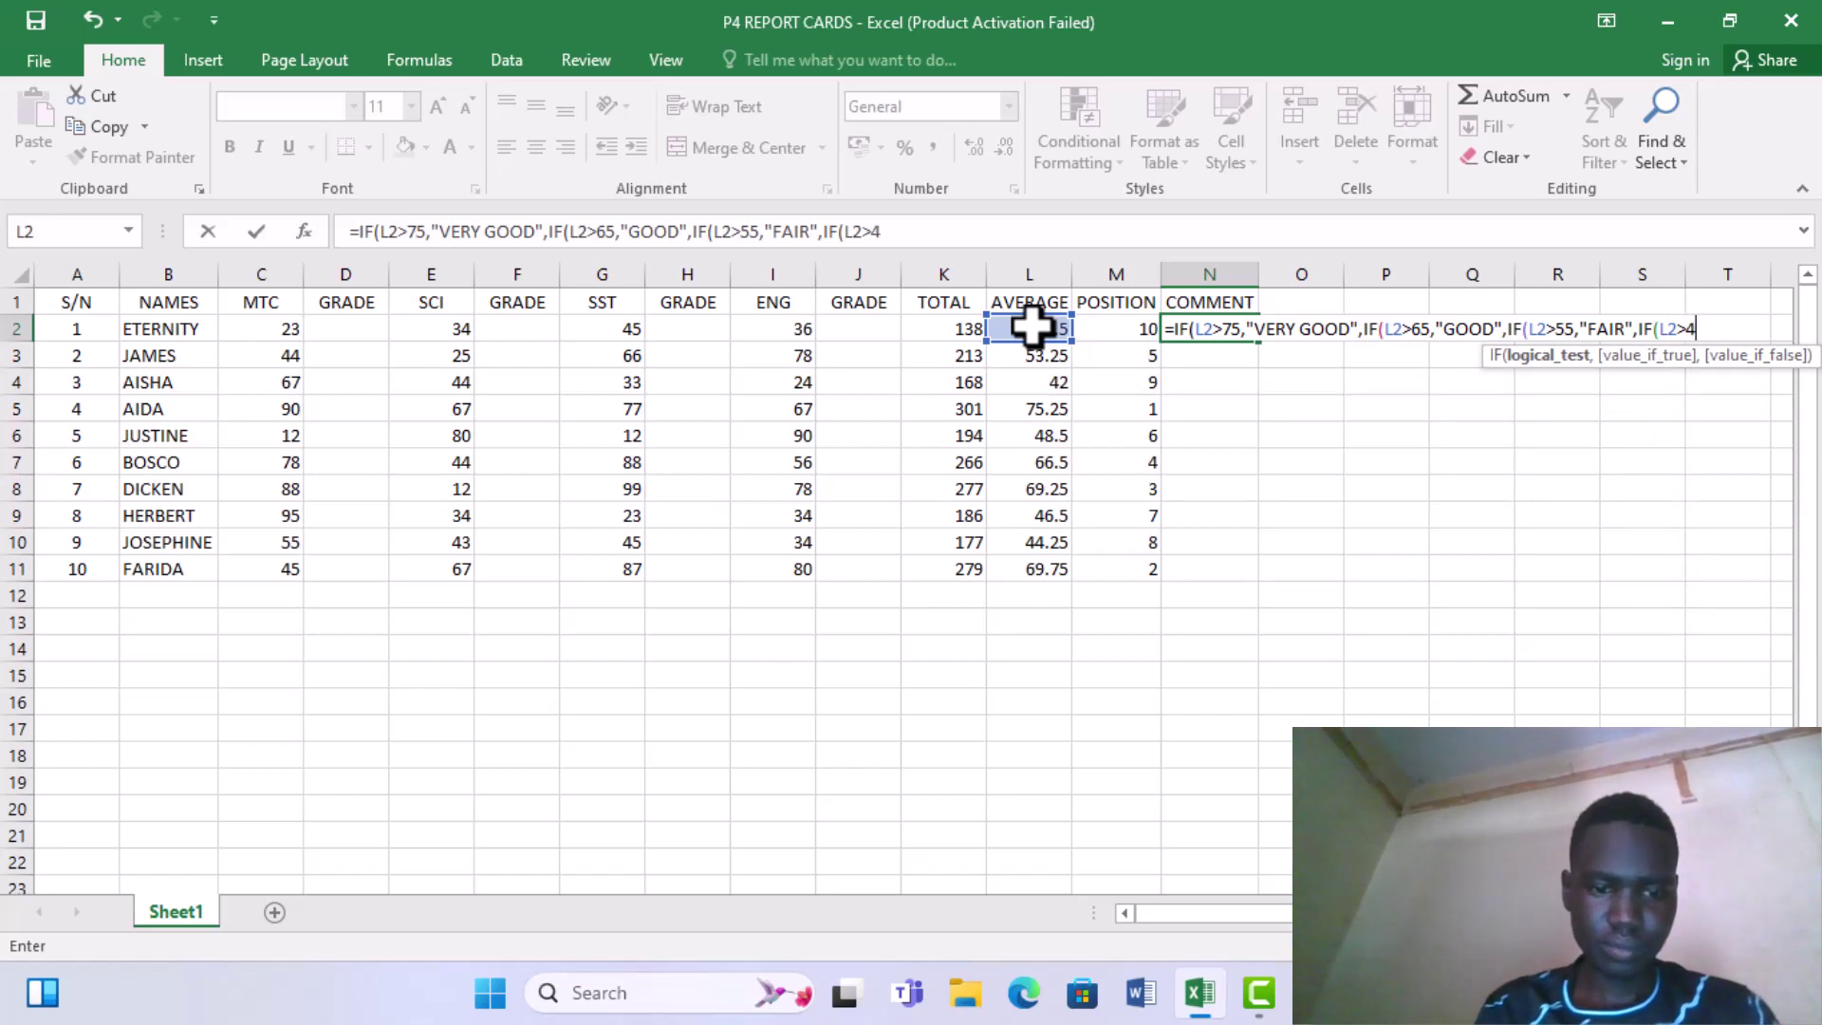
key("BackSpace")
key("BackSpace")
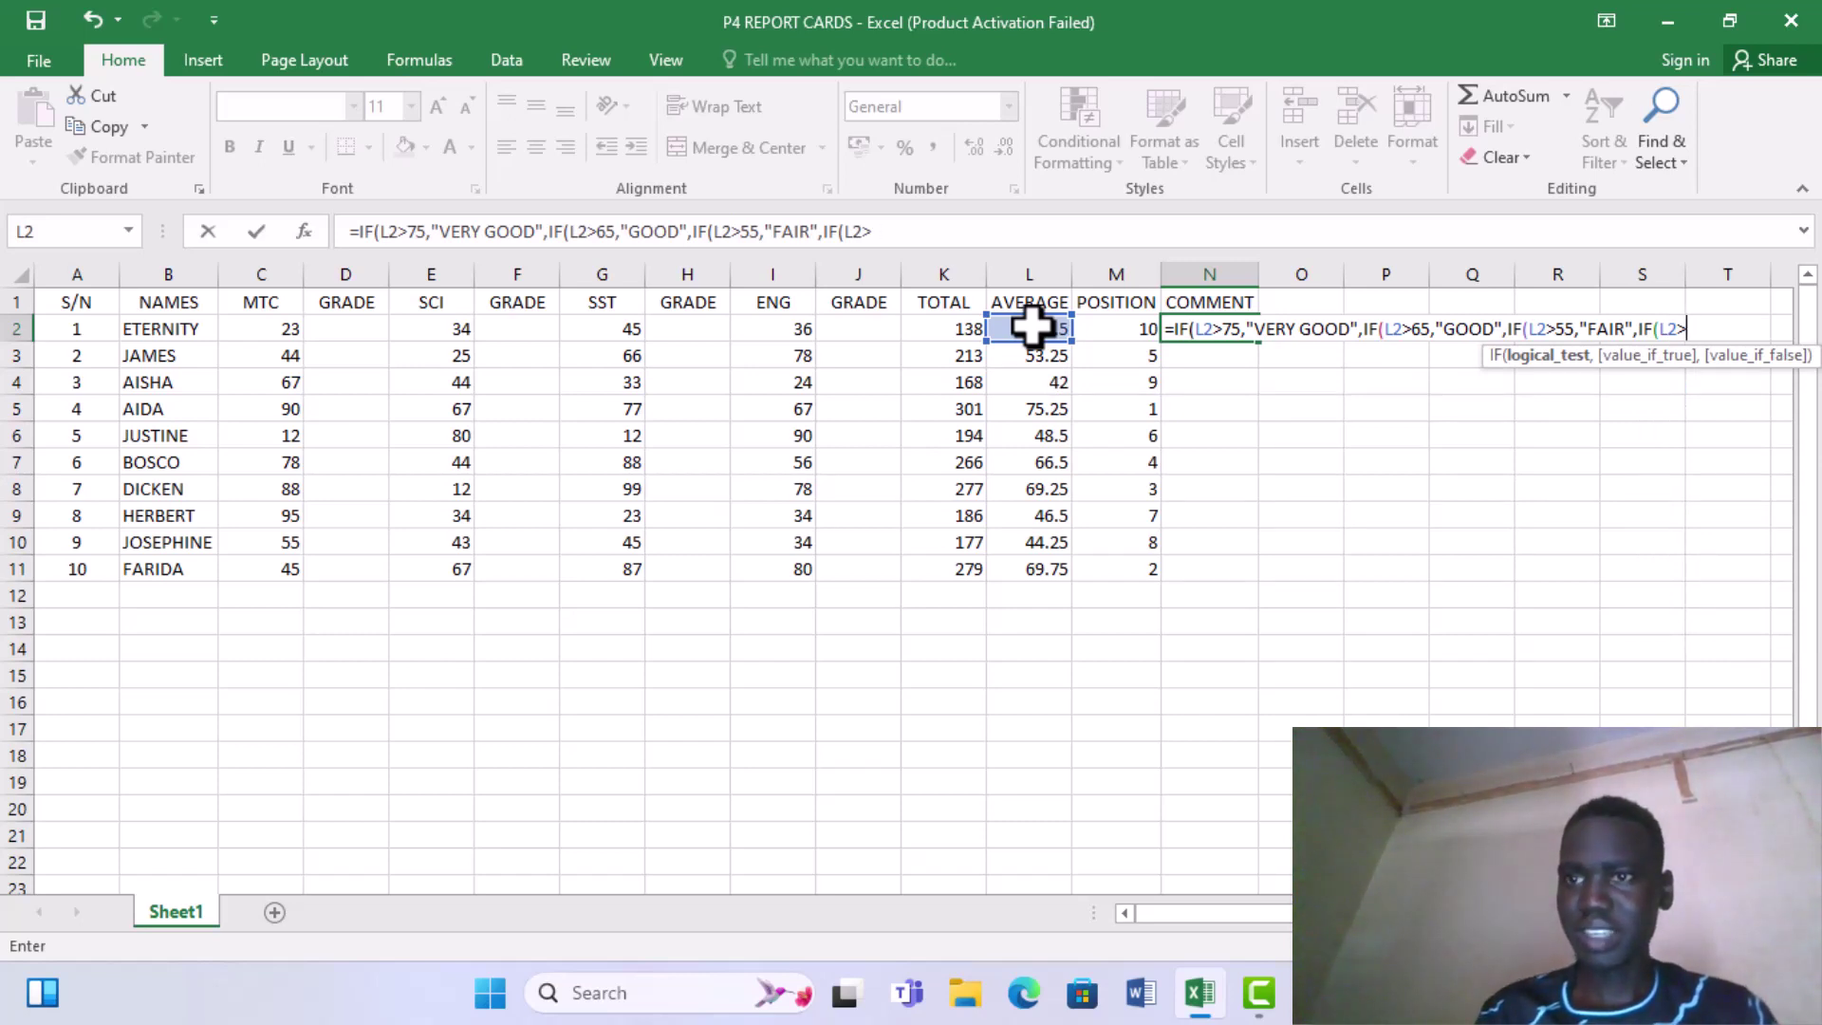
type("40")
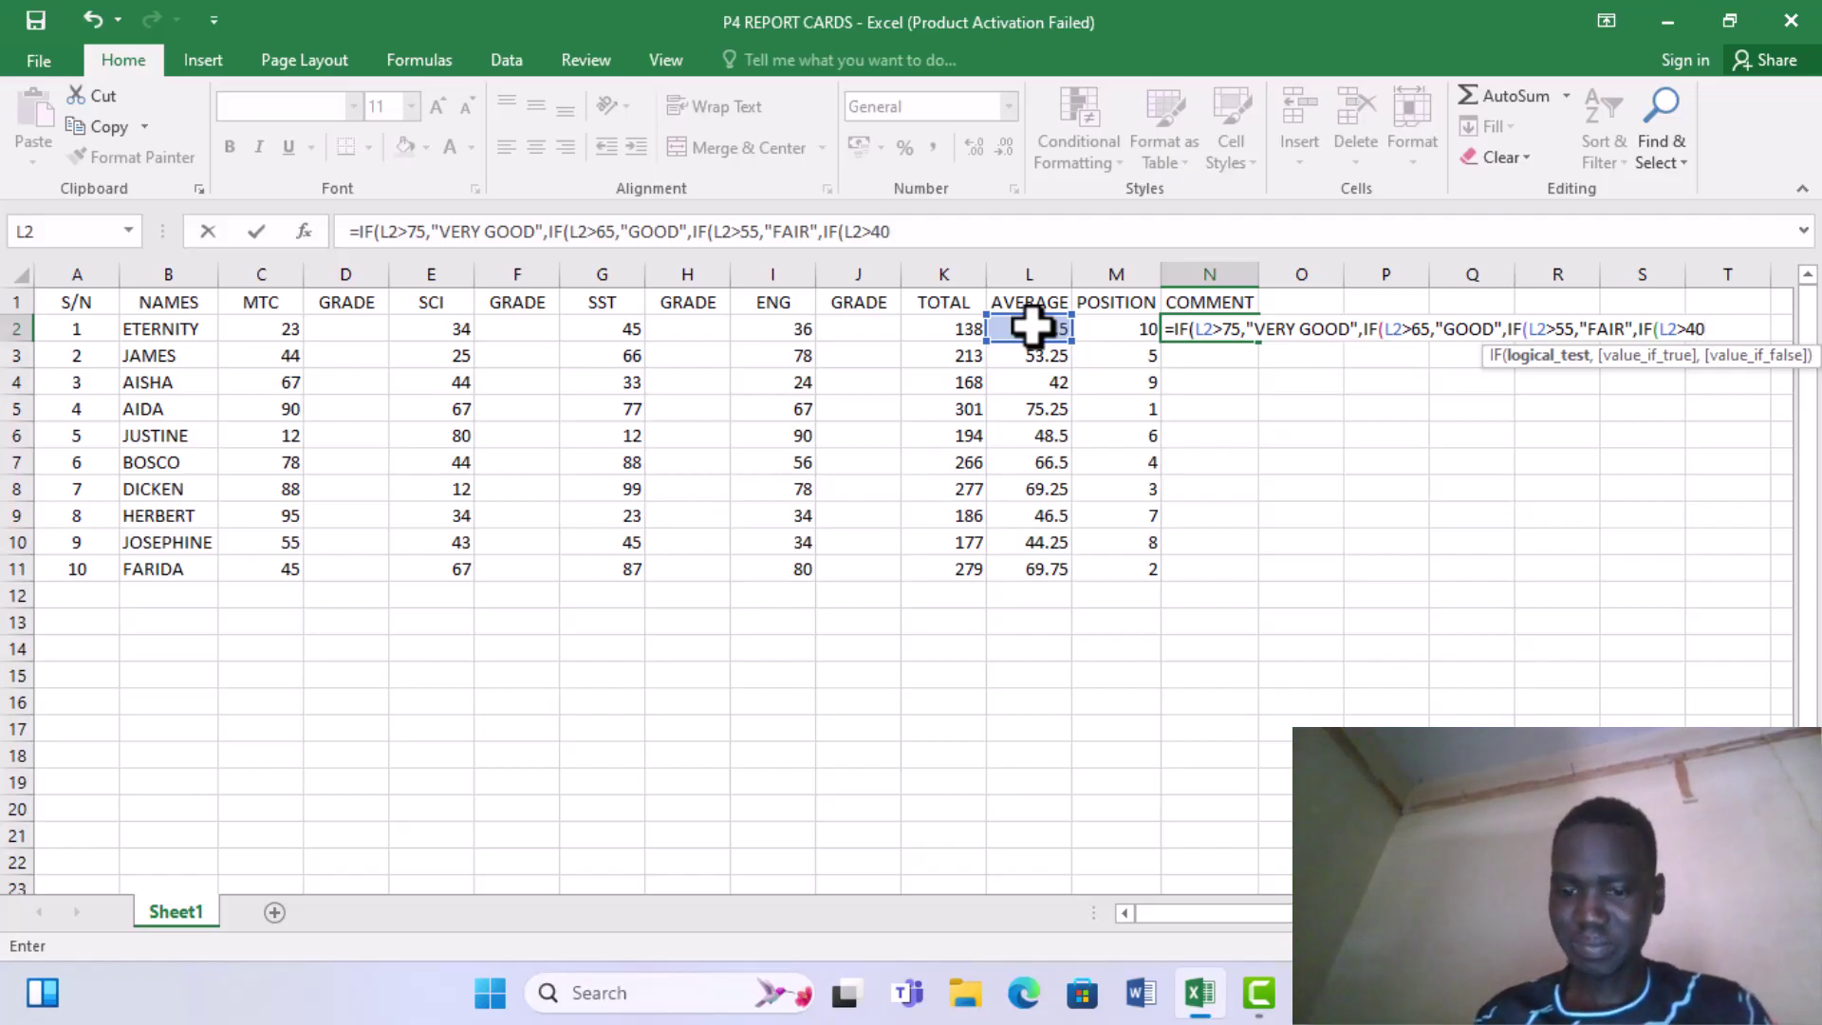
type(",")
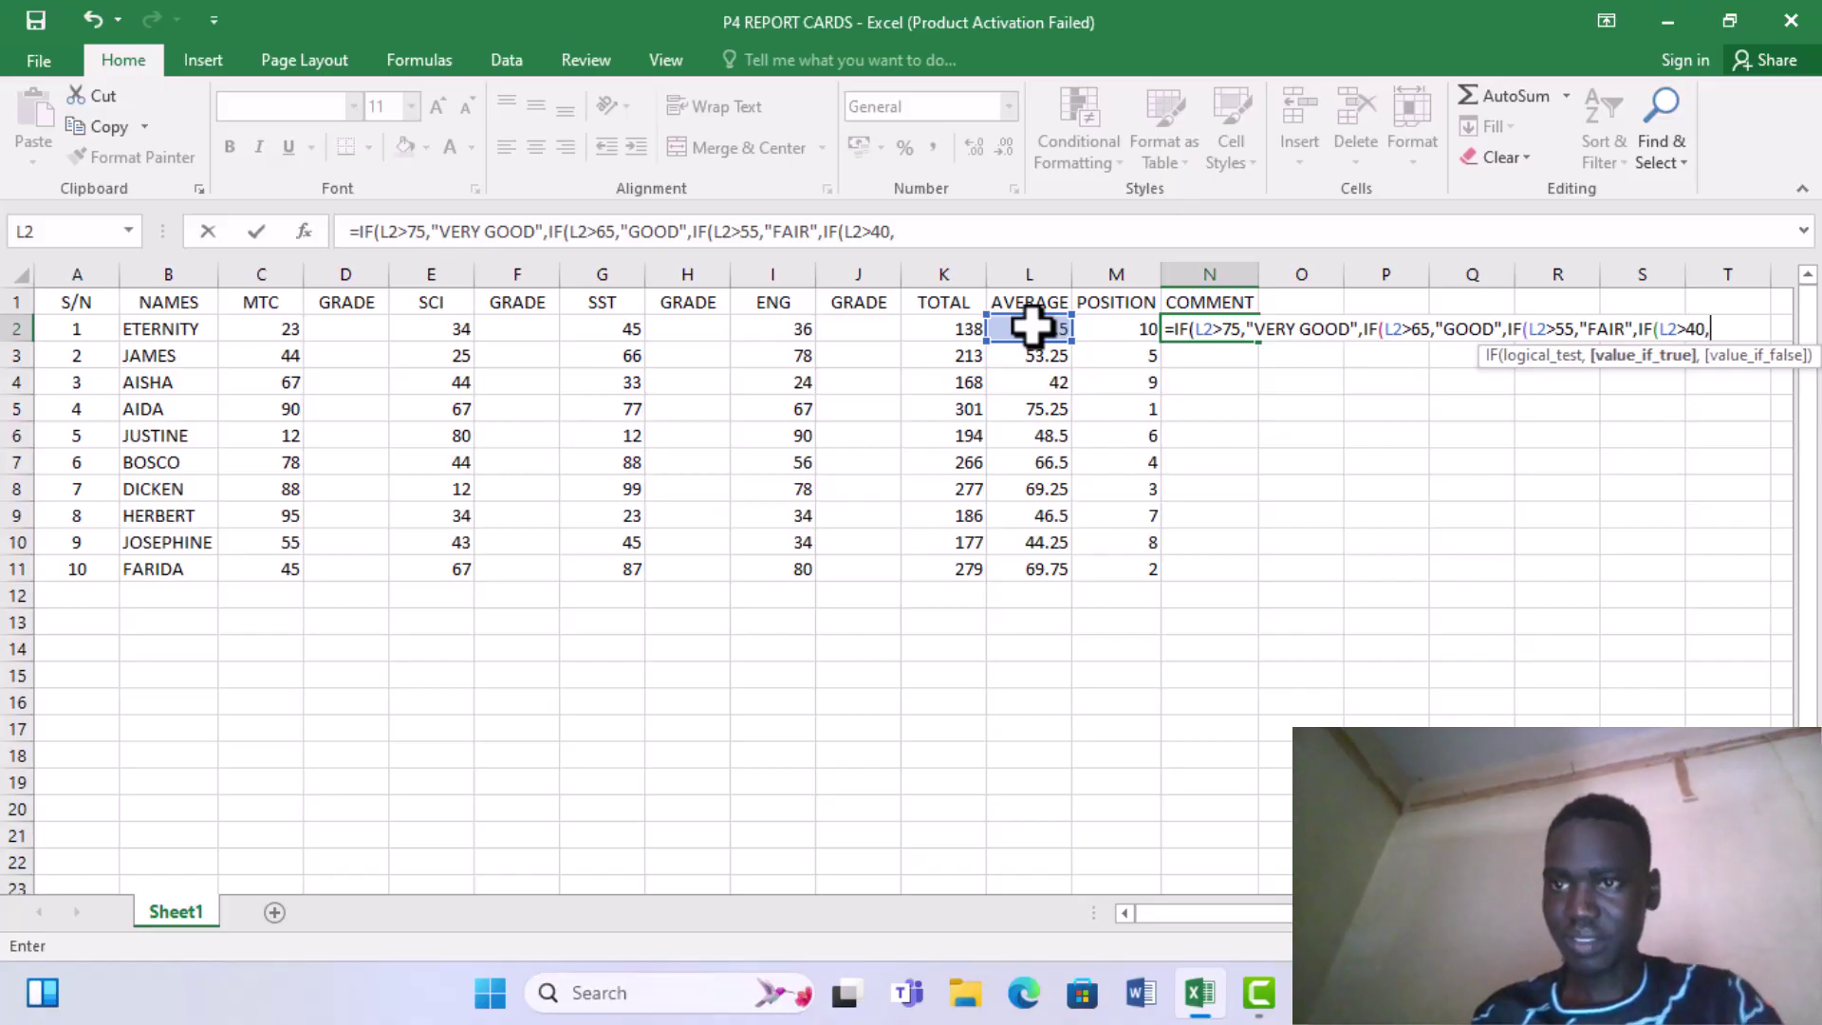
type("\"")
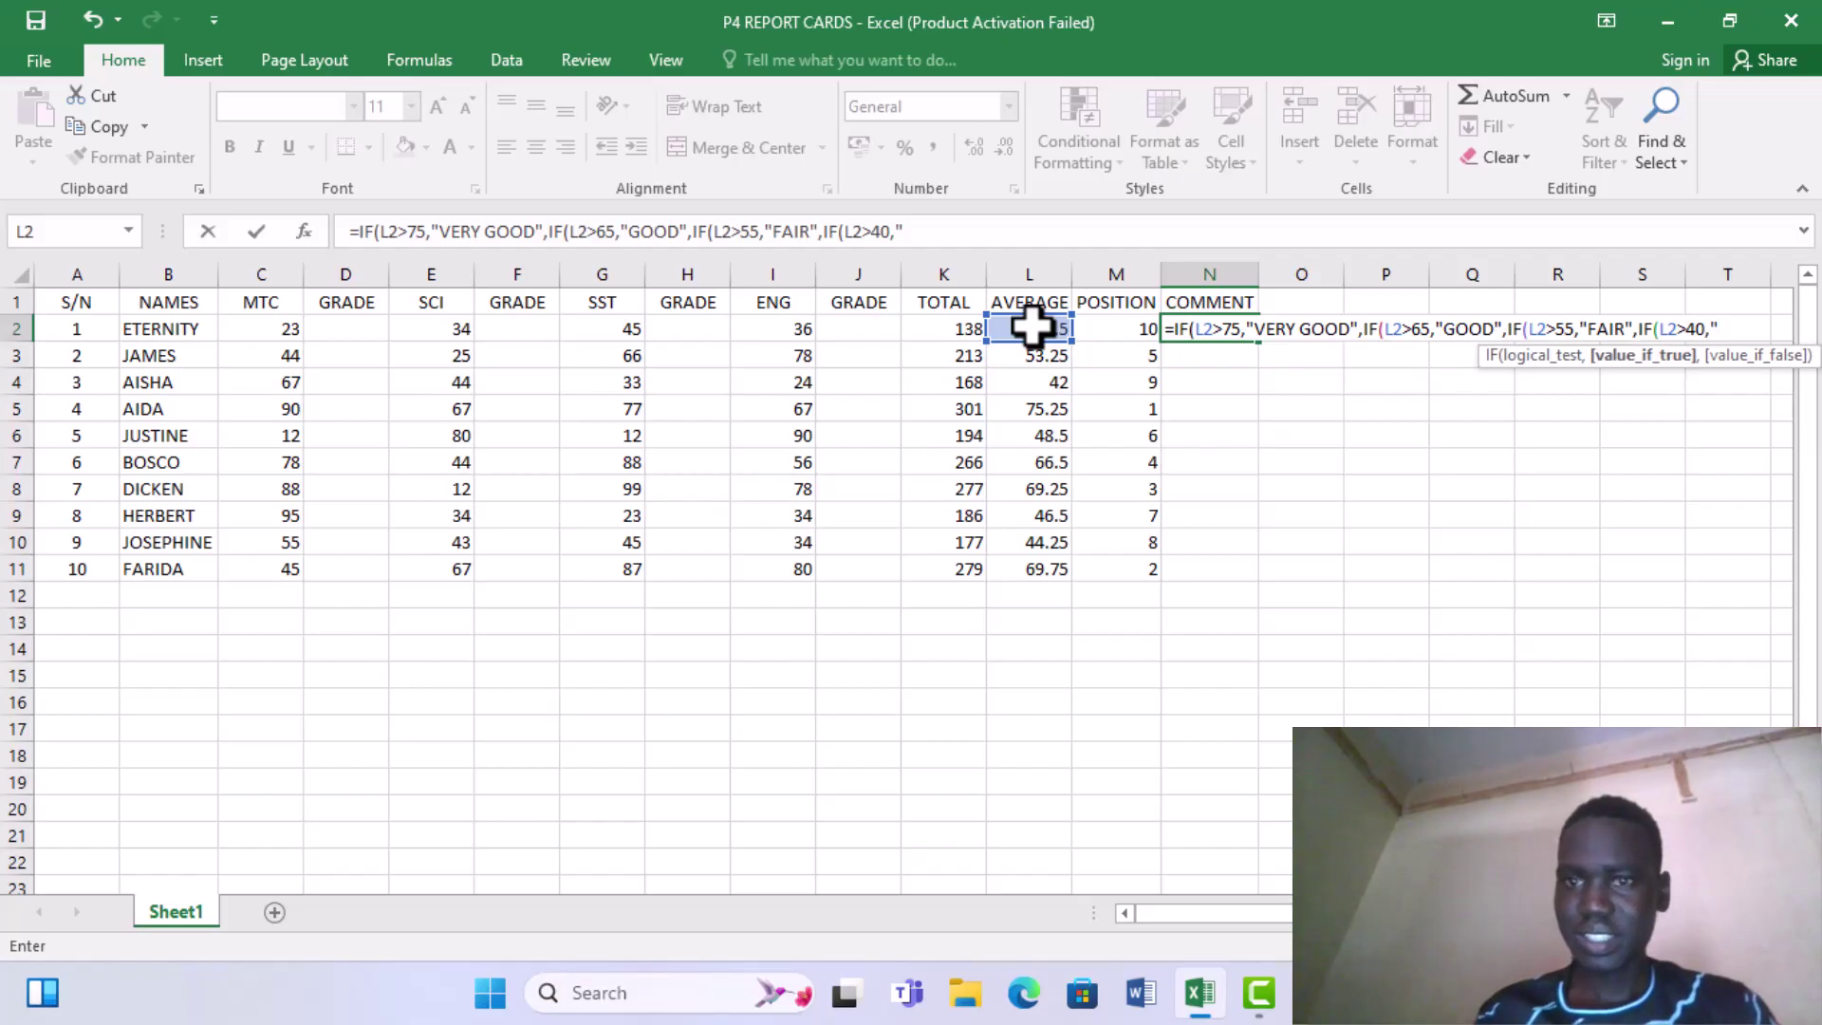
type("TR")
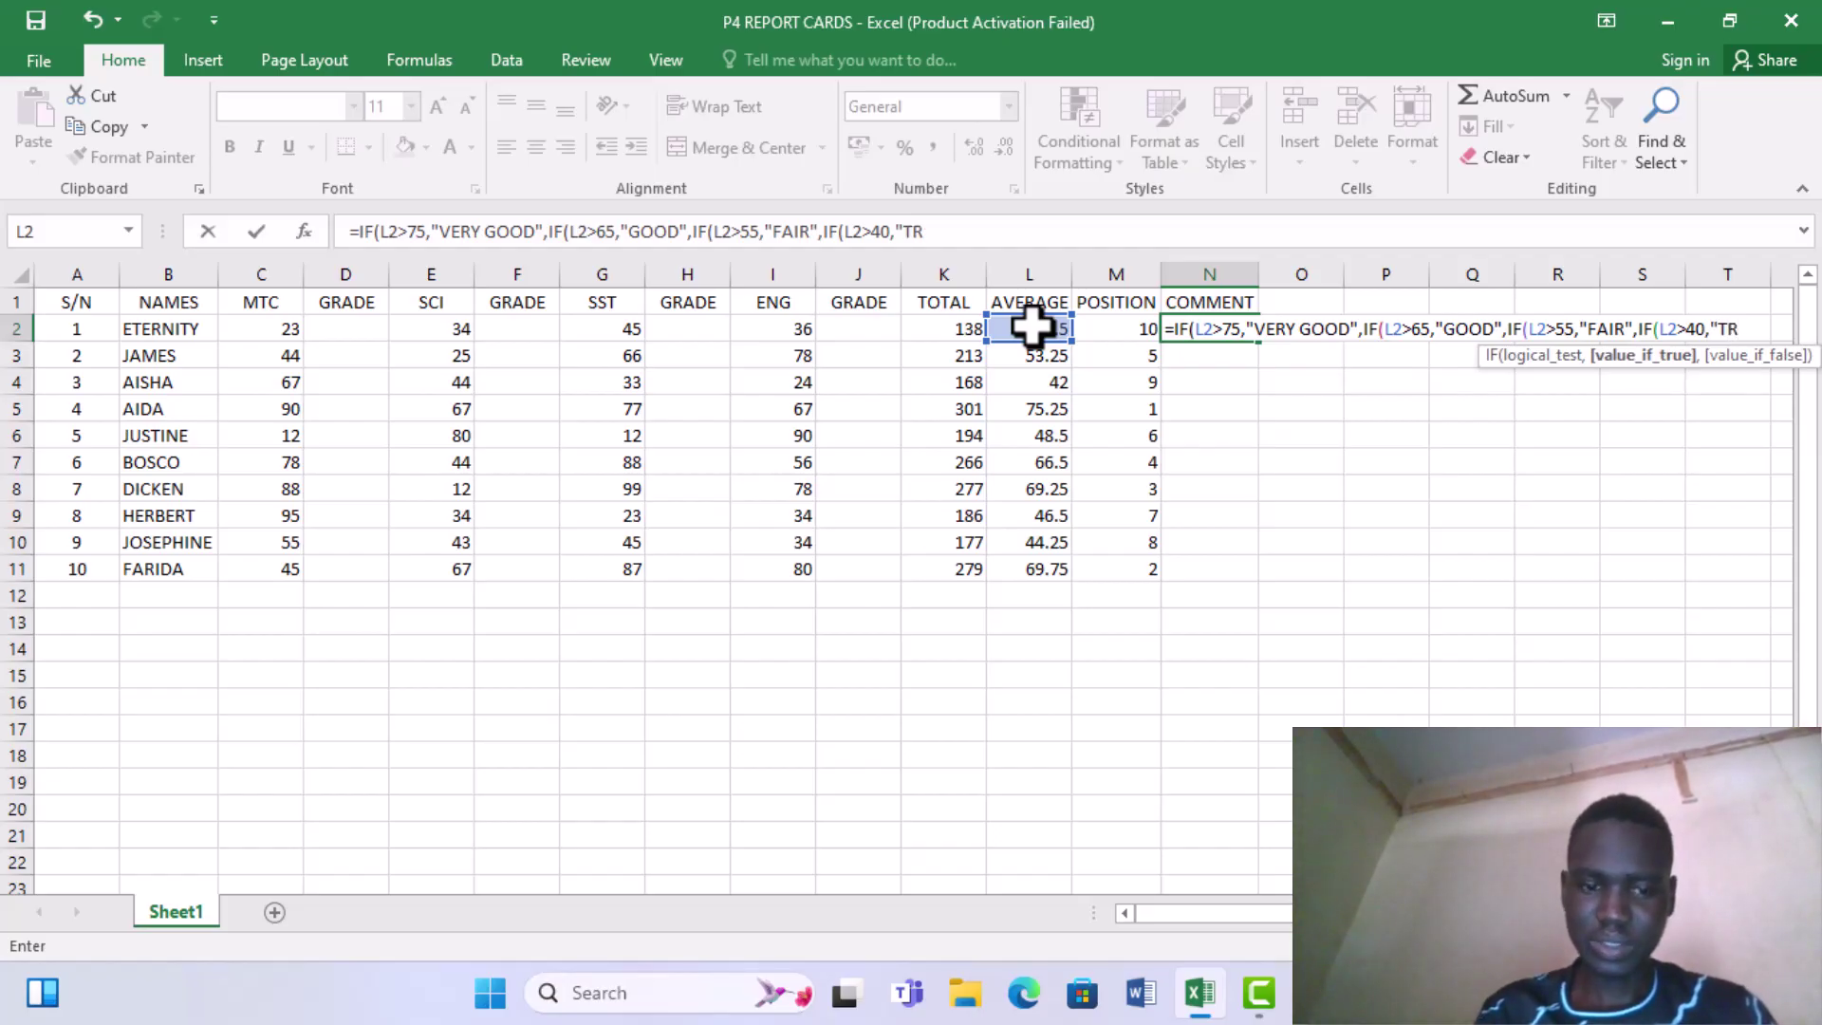
type("IED")
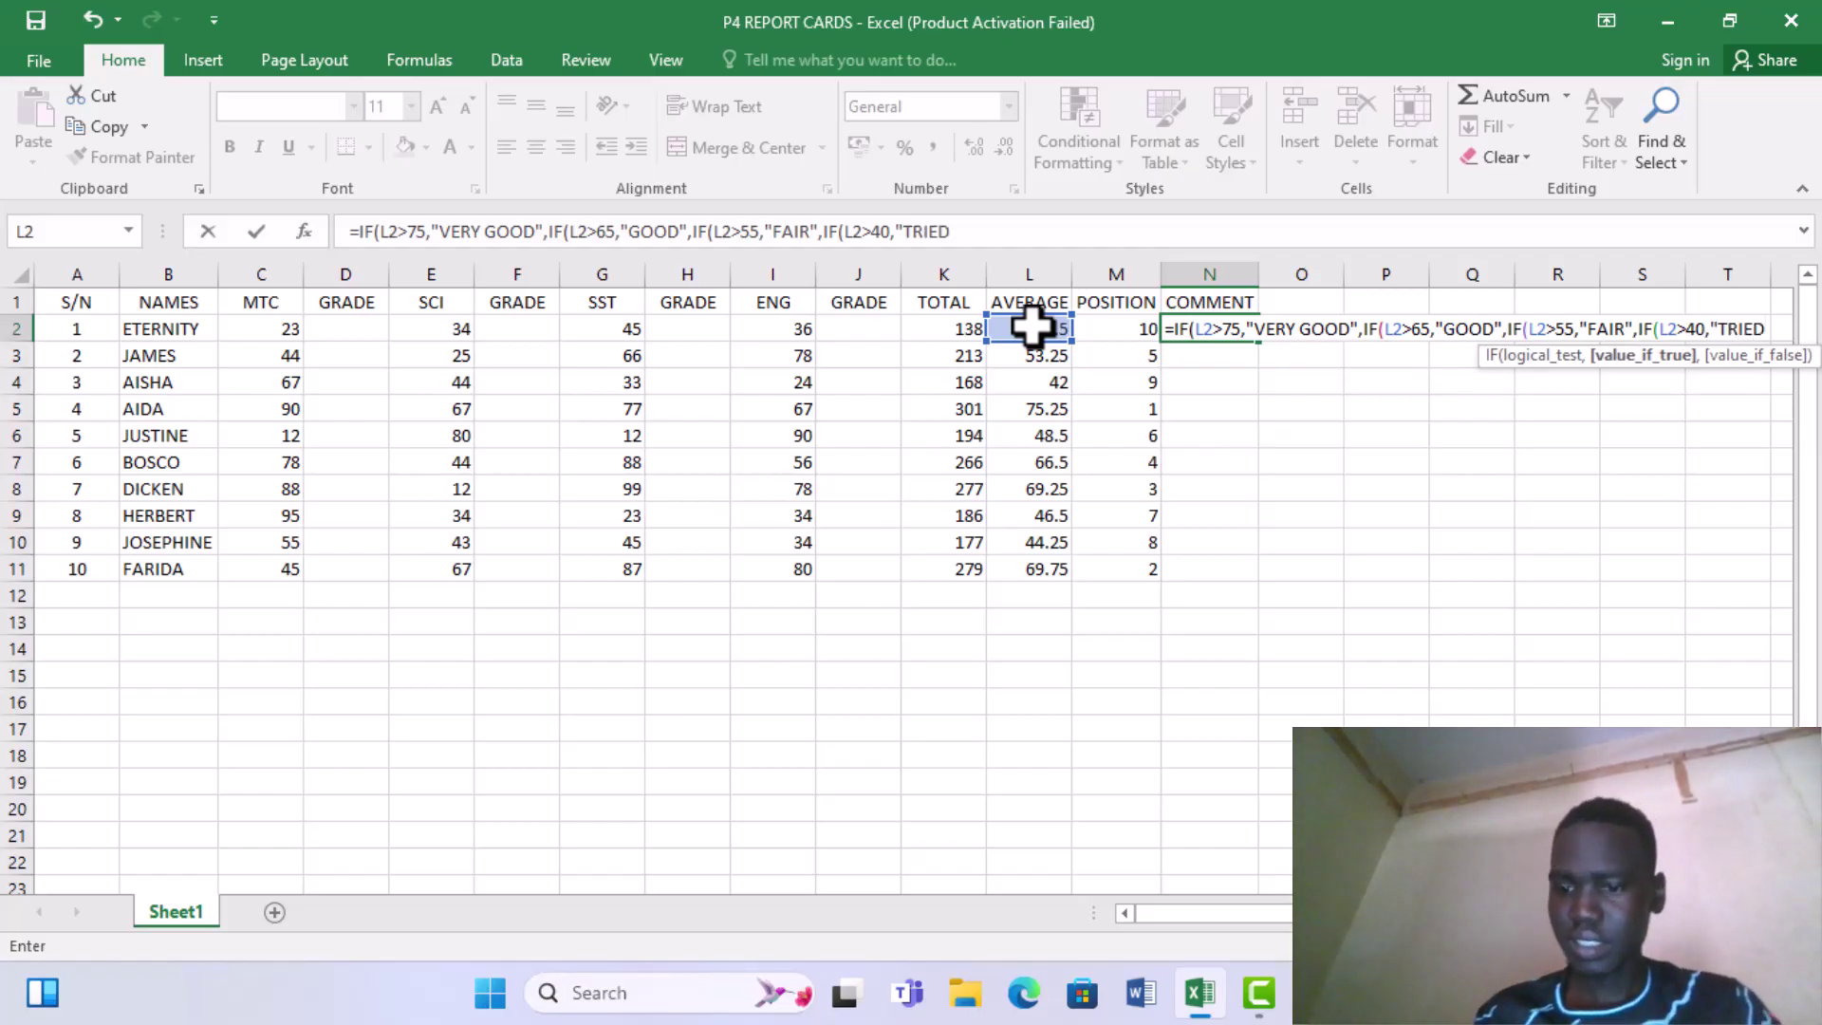
type("\"")
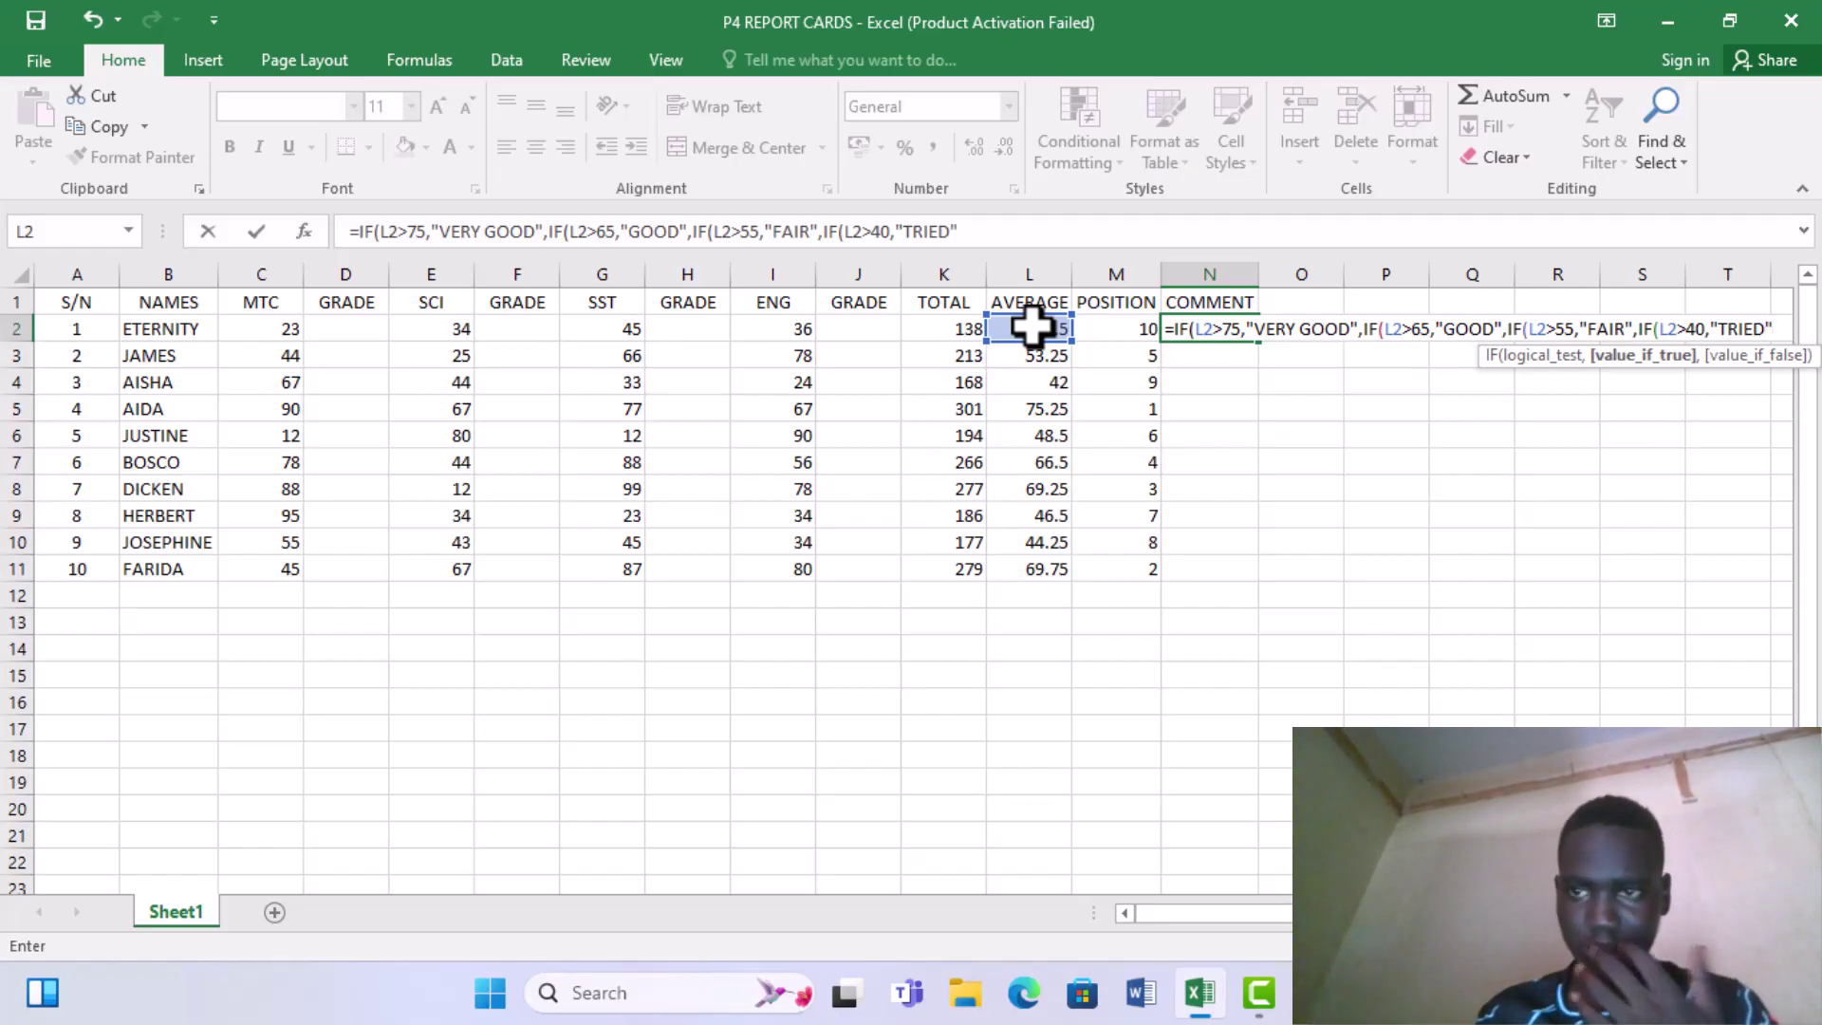
Finish the N2 comment formula with "FAILED" as the final fallback value and close all four nested IFs
type(",")
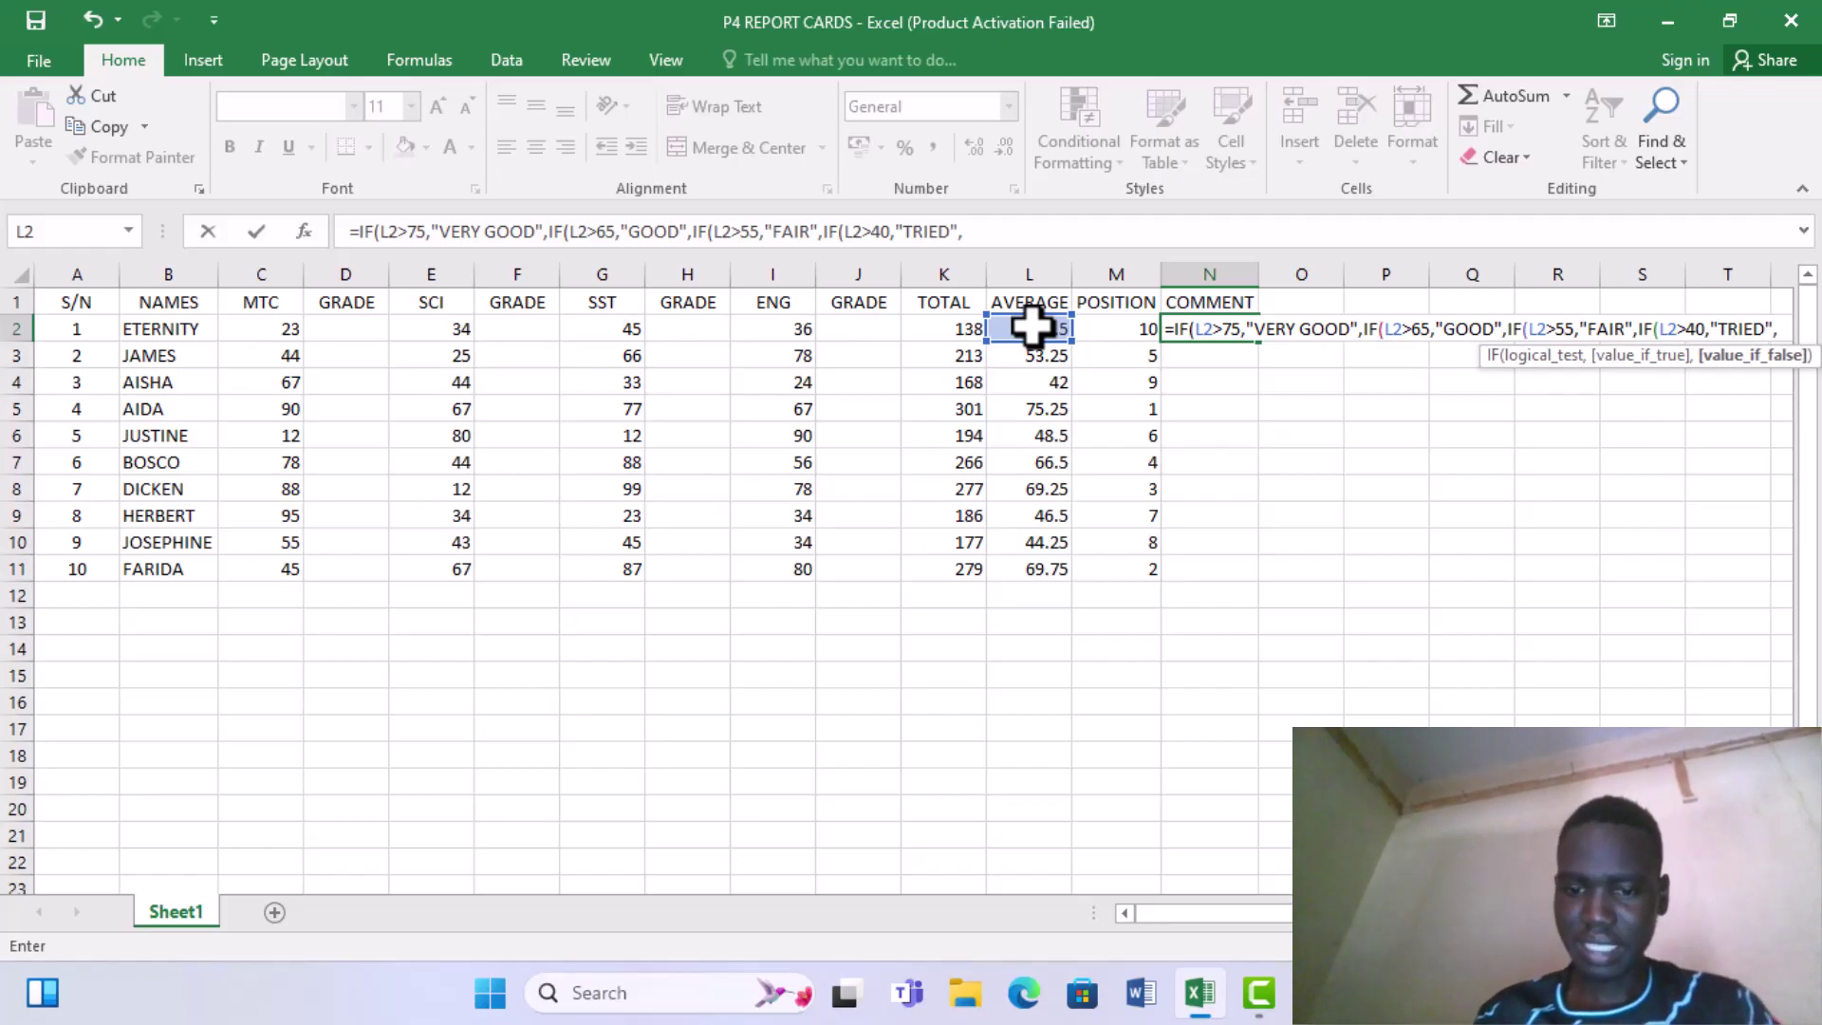
type("\"")
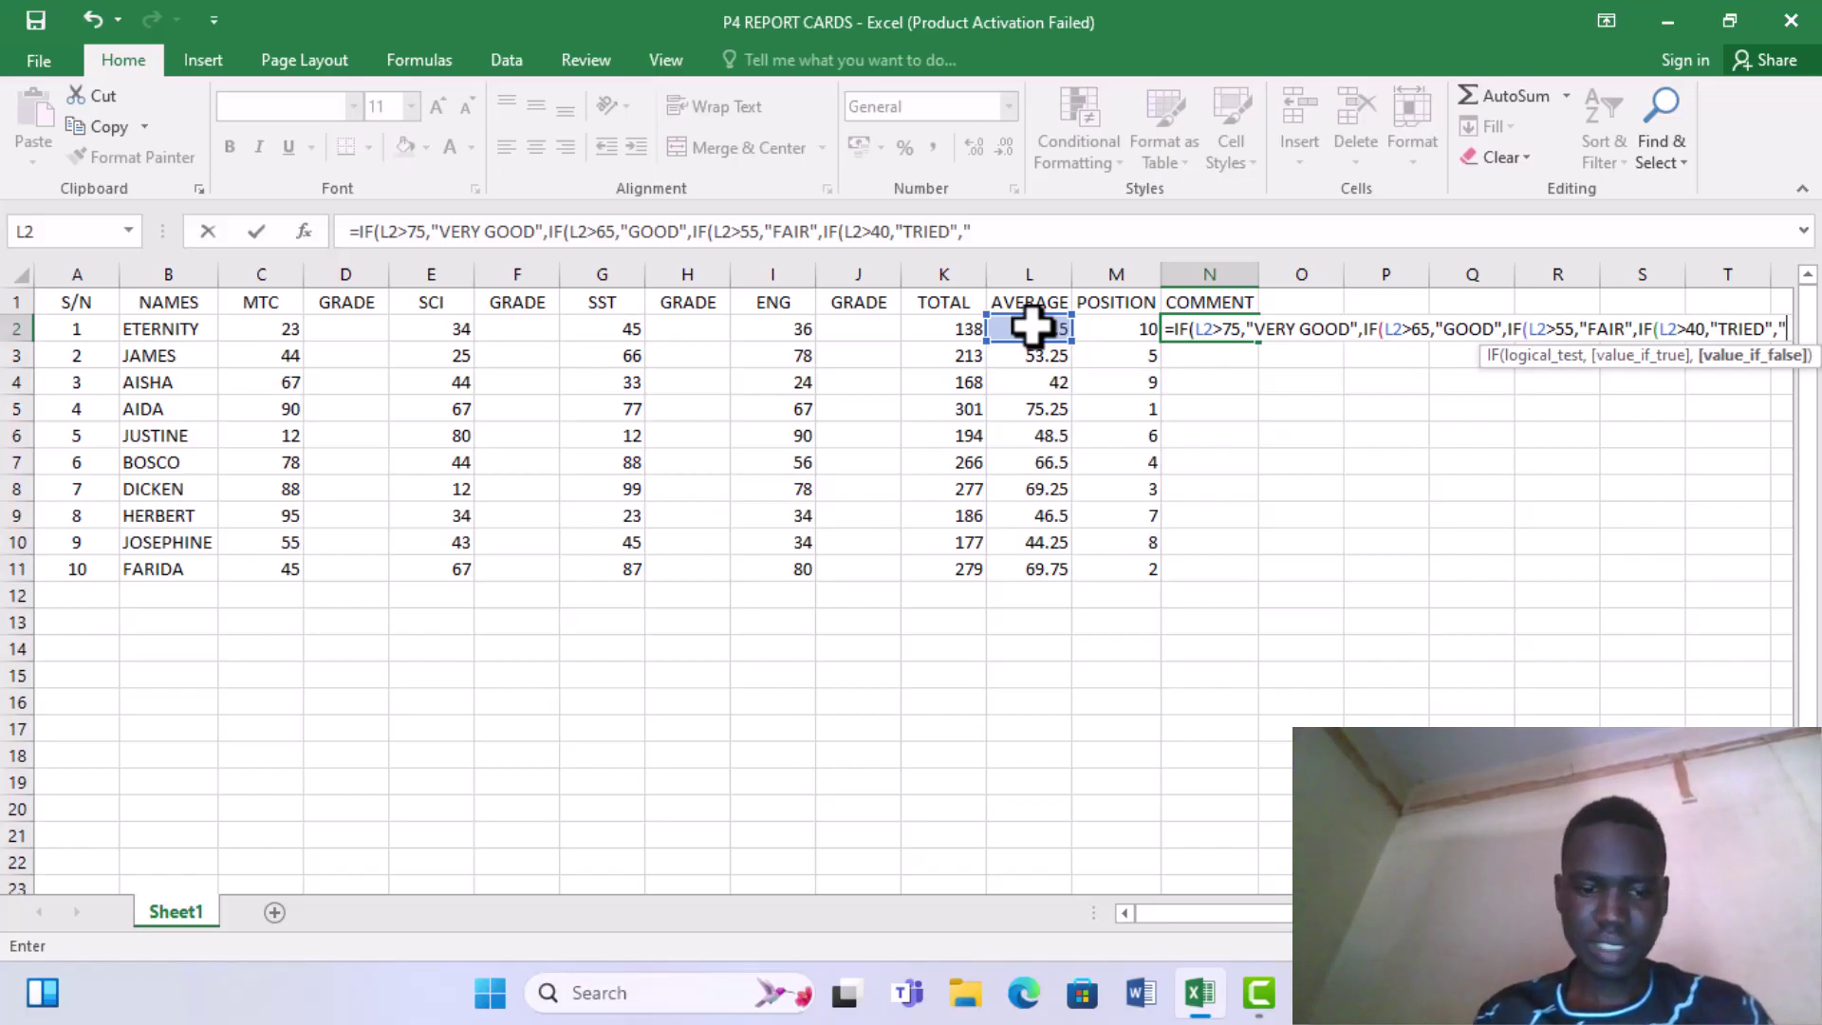
type("FAILE")
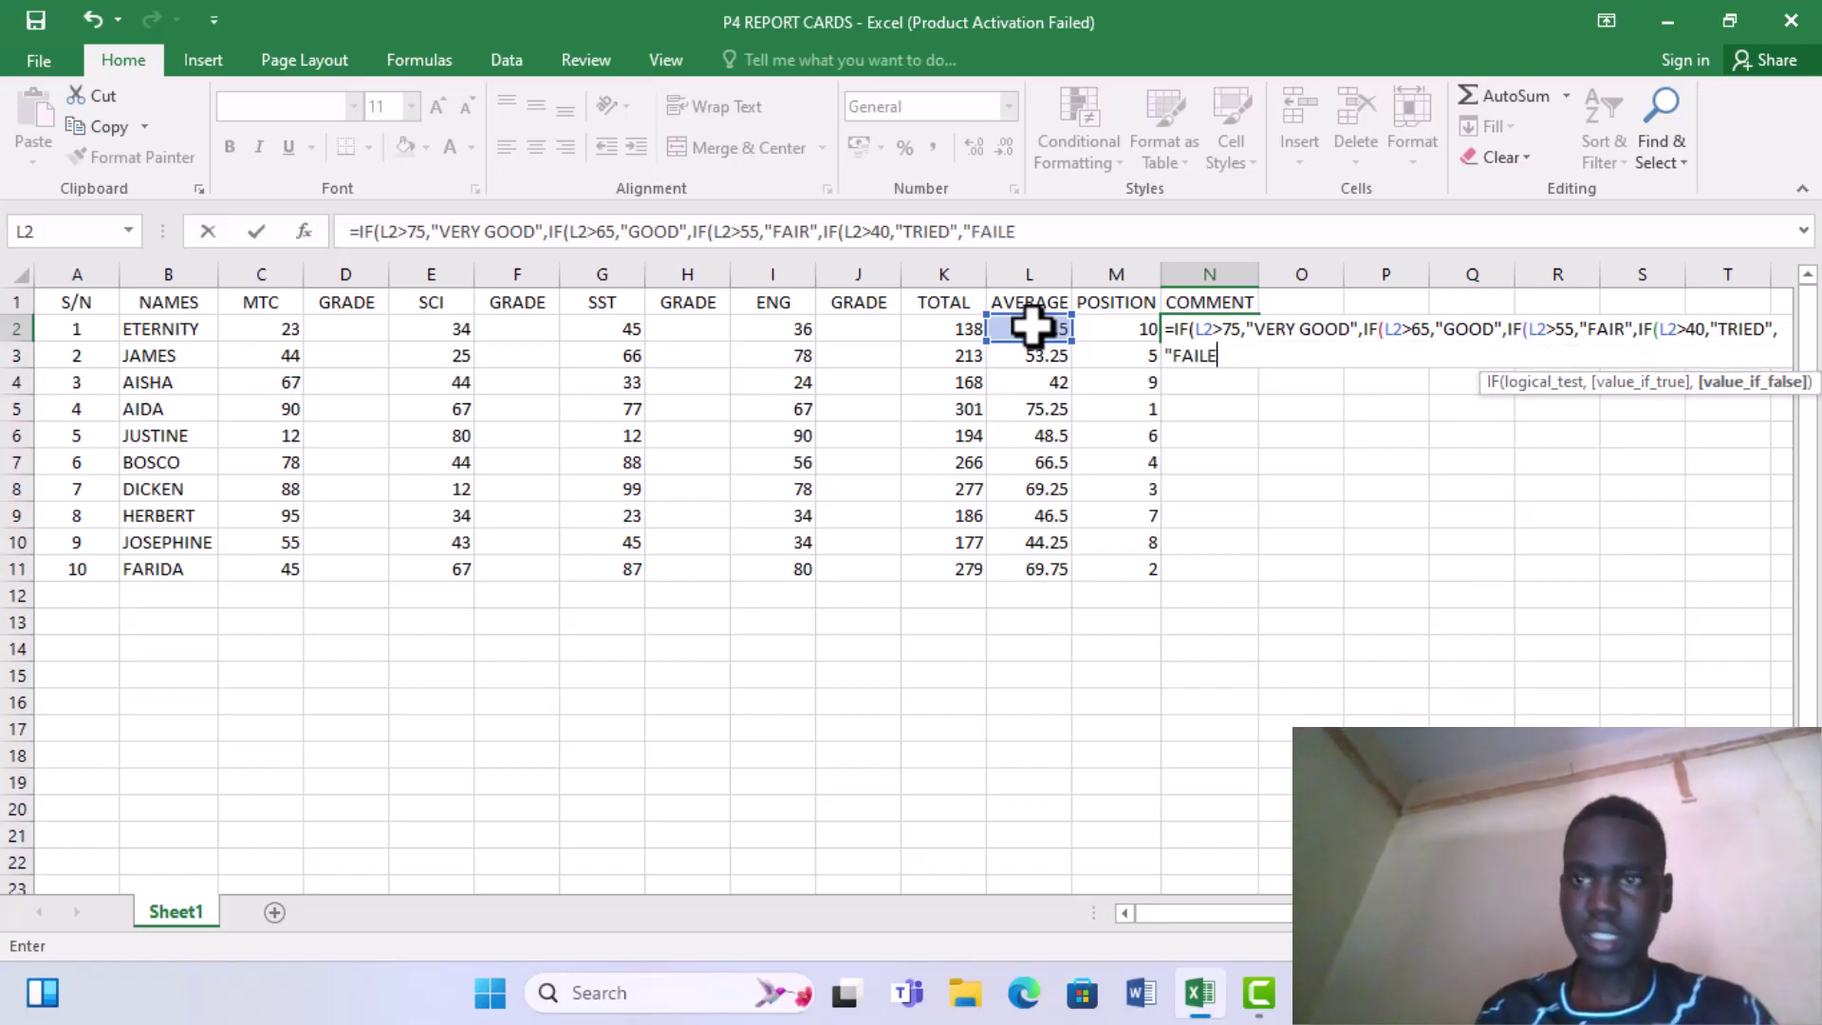
type("D")
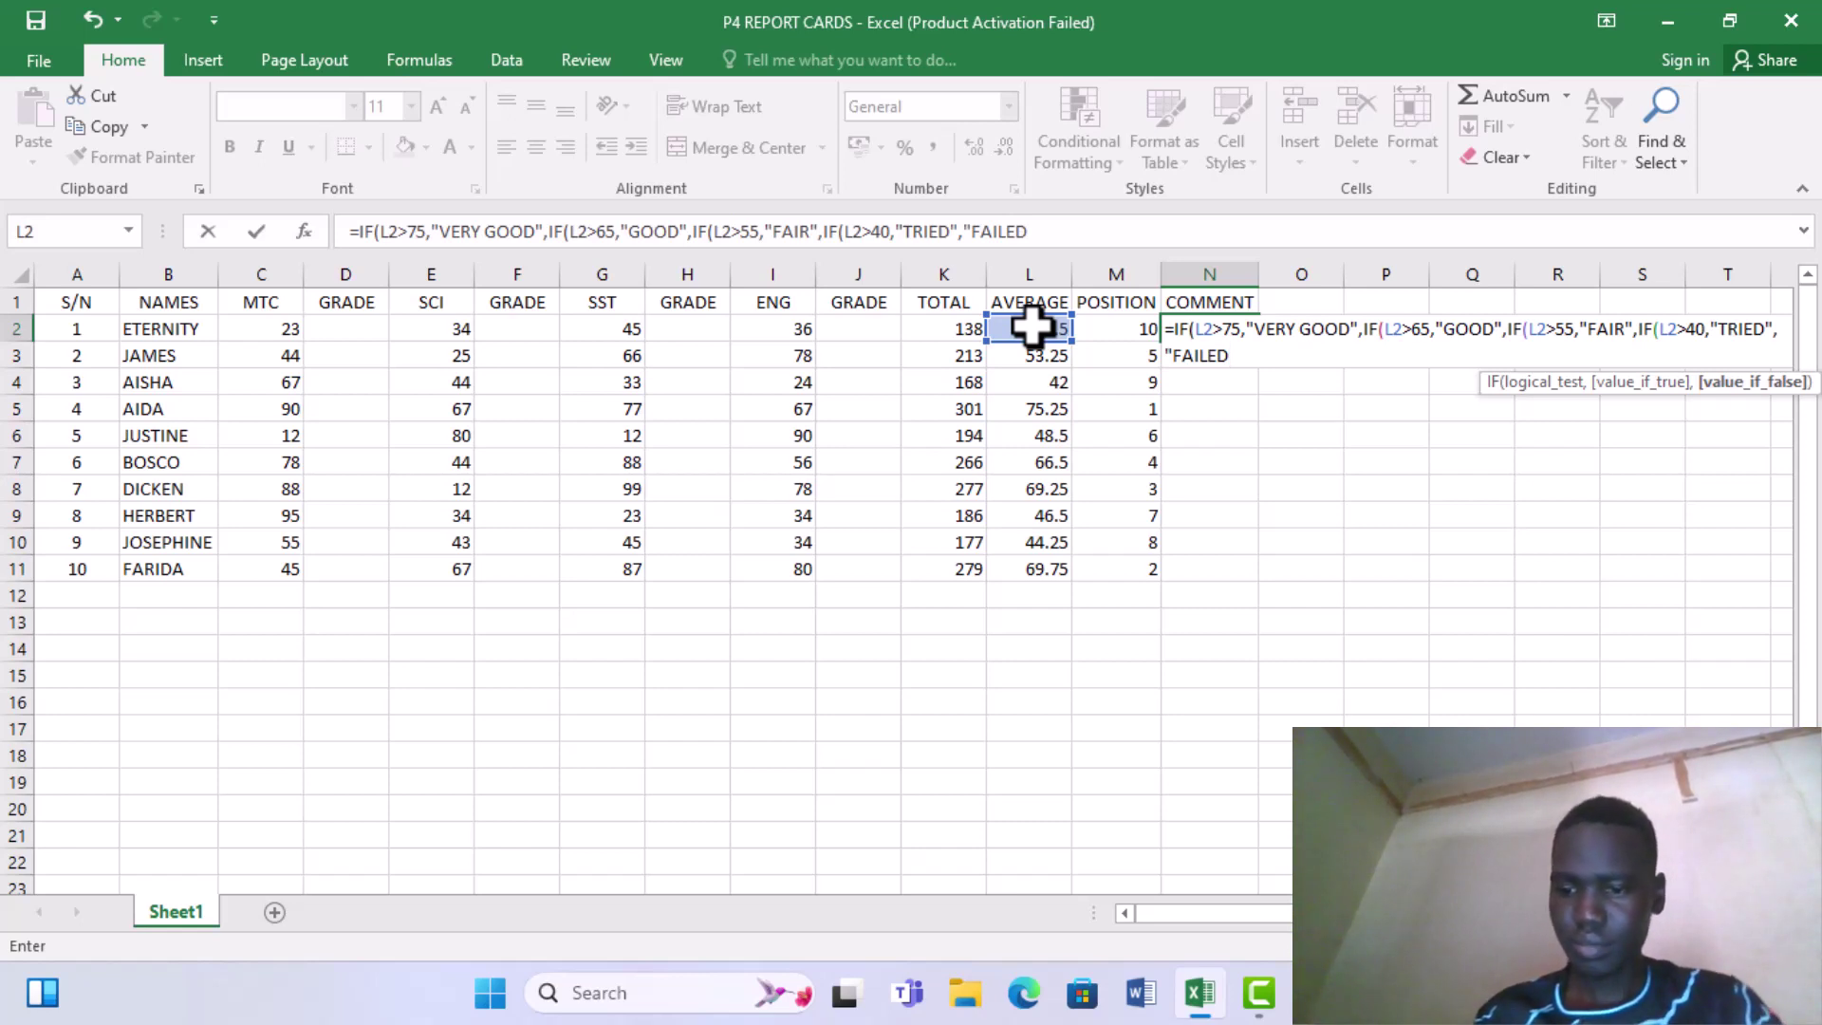
type("\"")
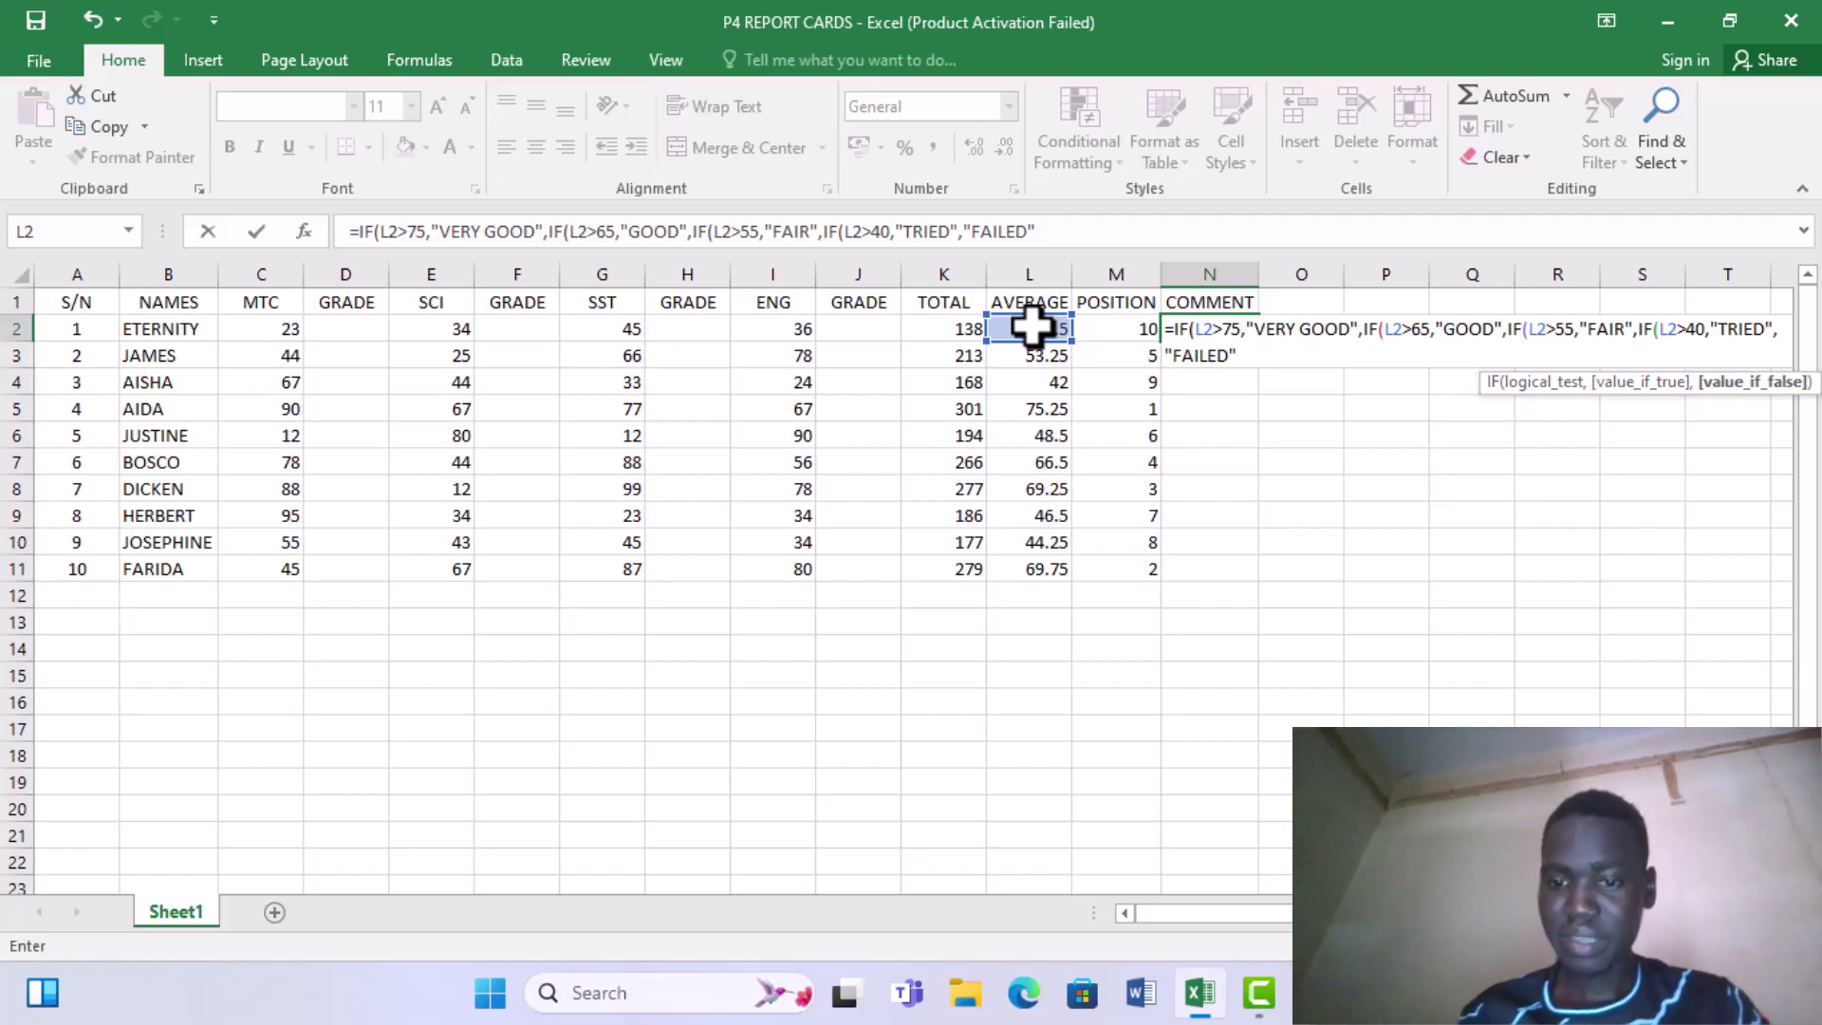
type("))))")
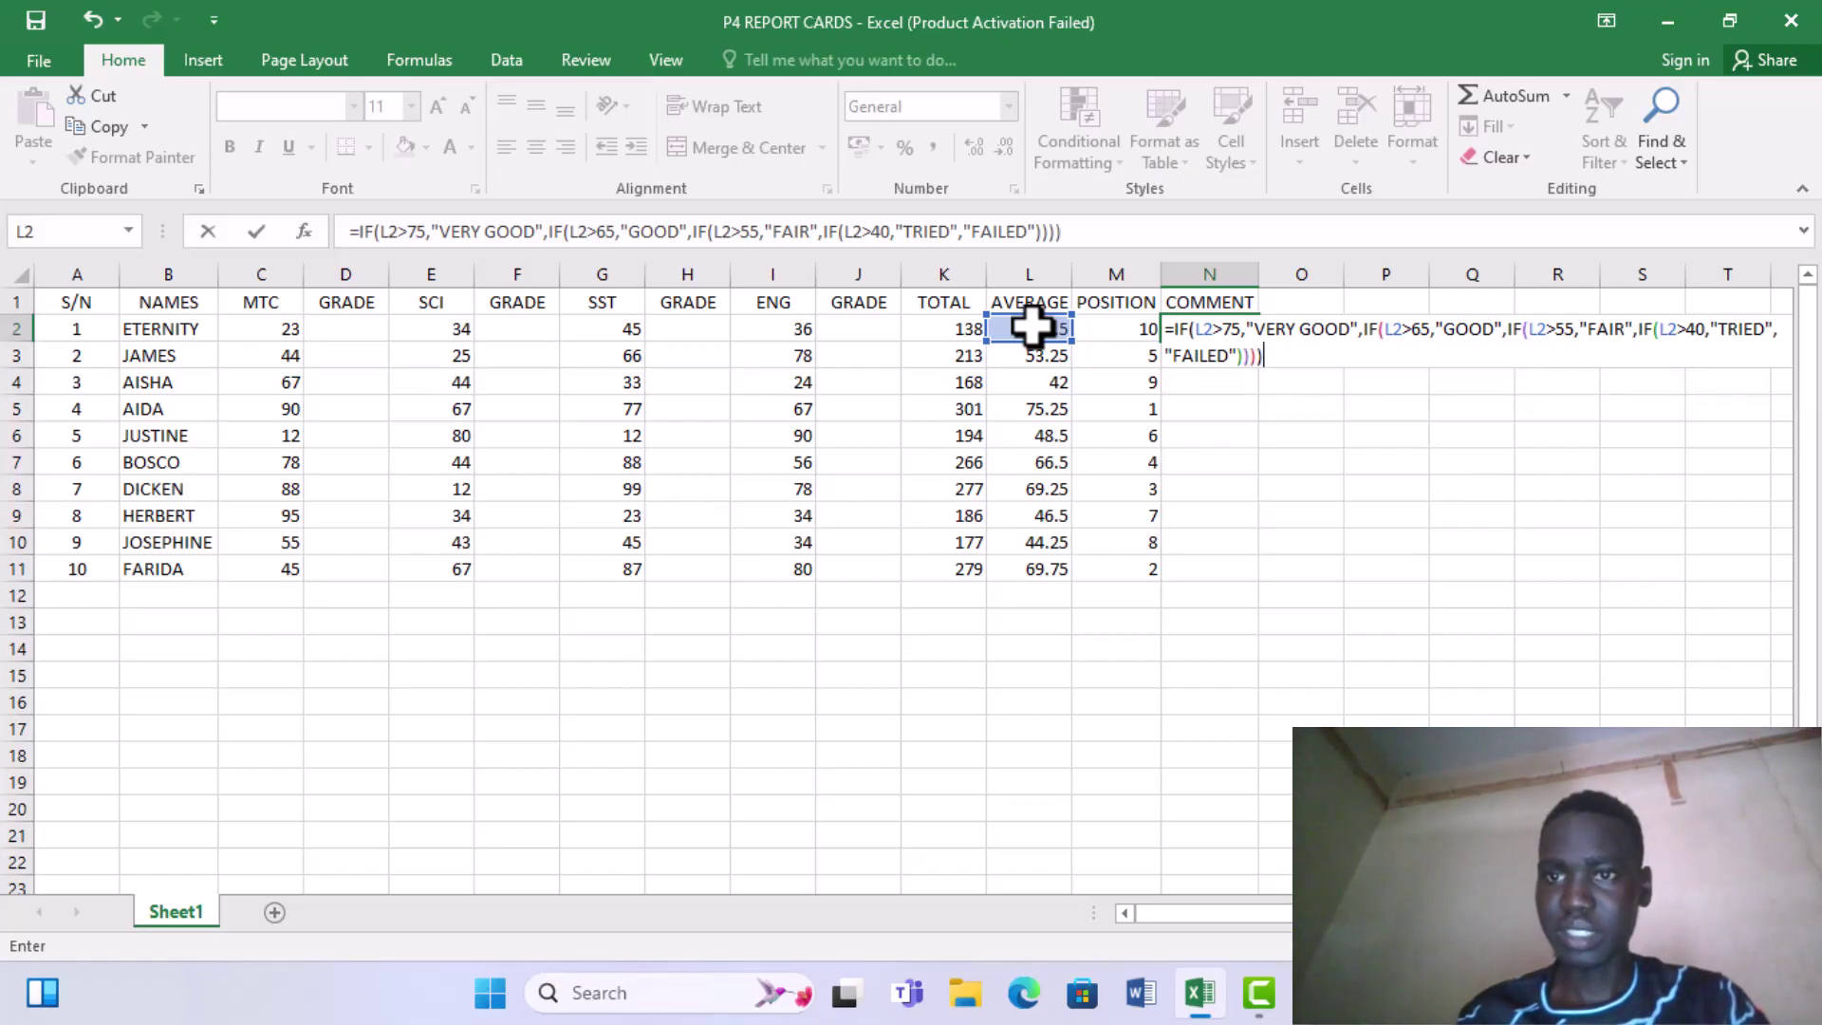
key("Return")
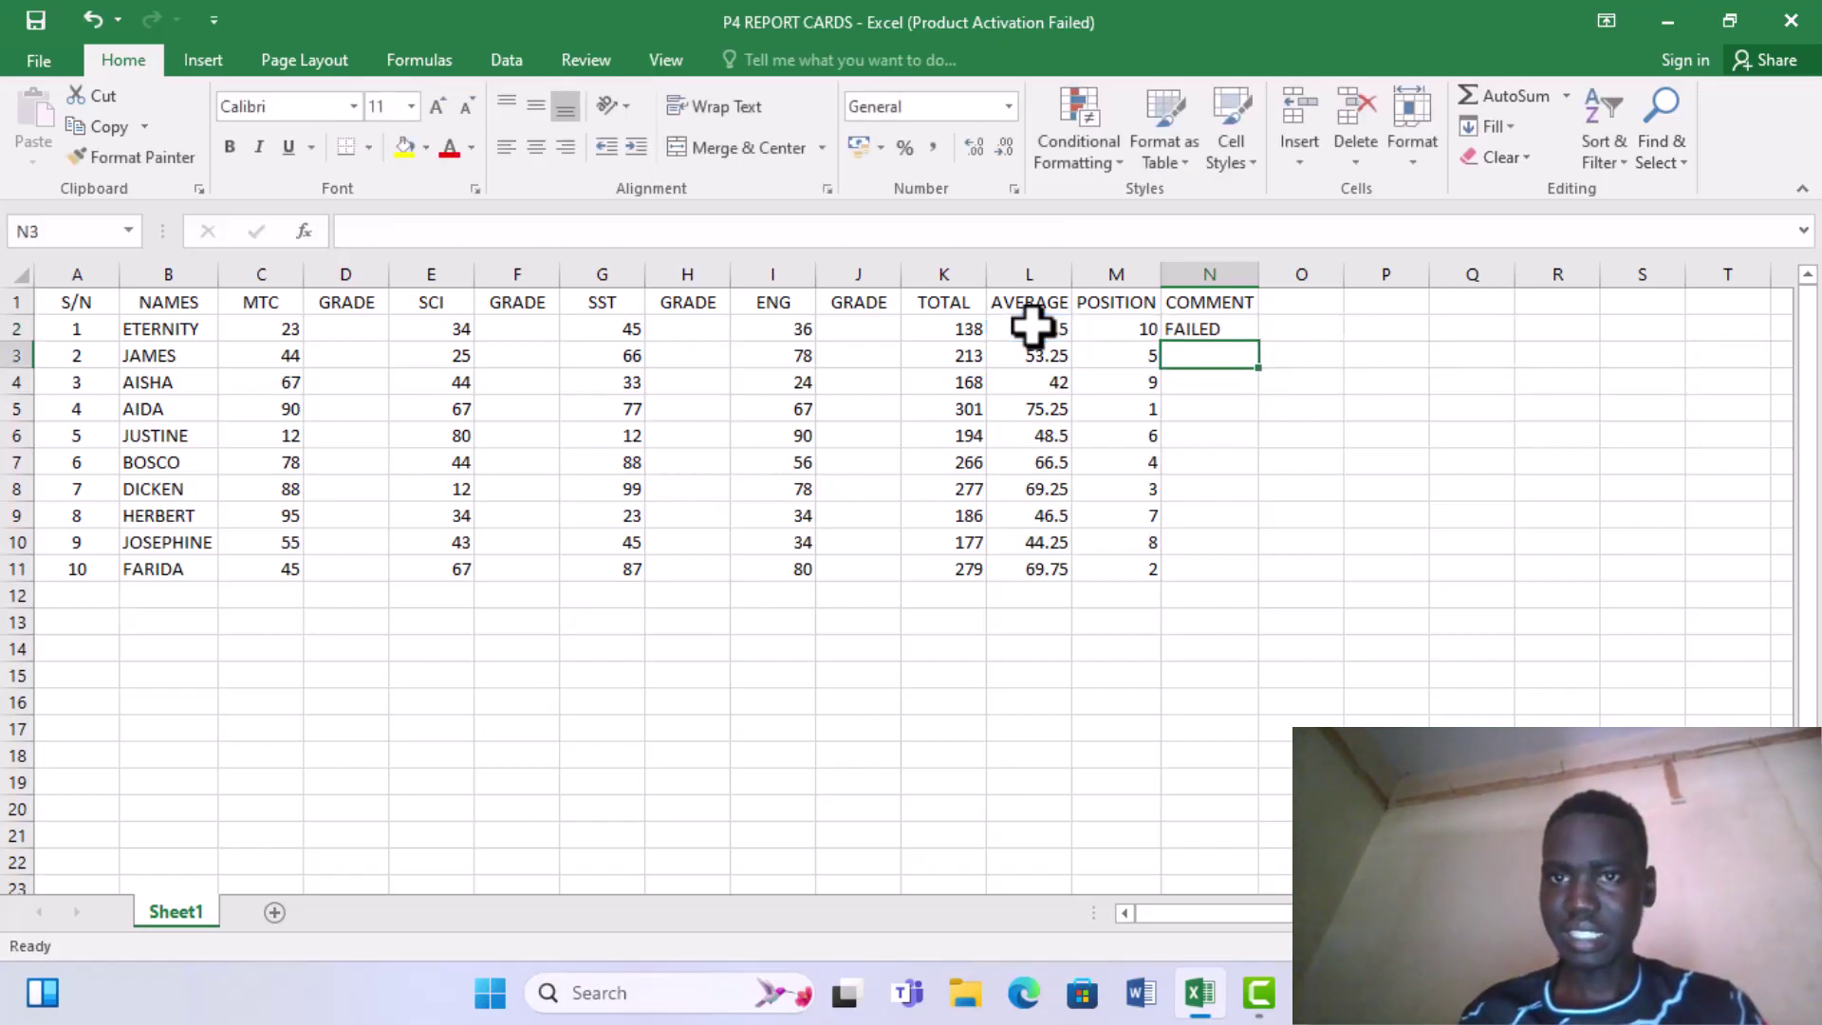
Fill the N2 comment formula down the COMMENT column through N11
left_click(1185, 330)
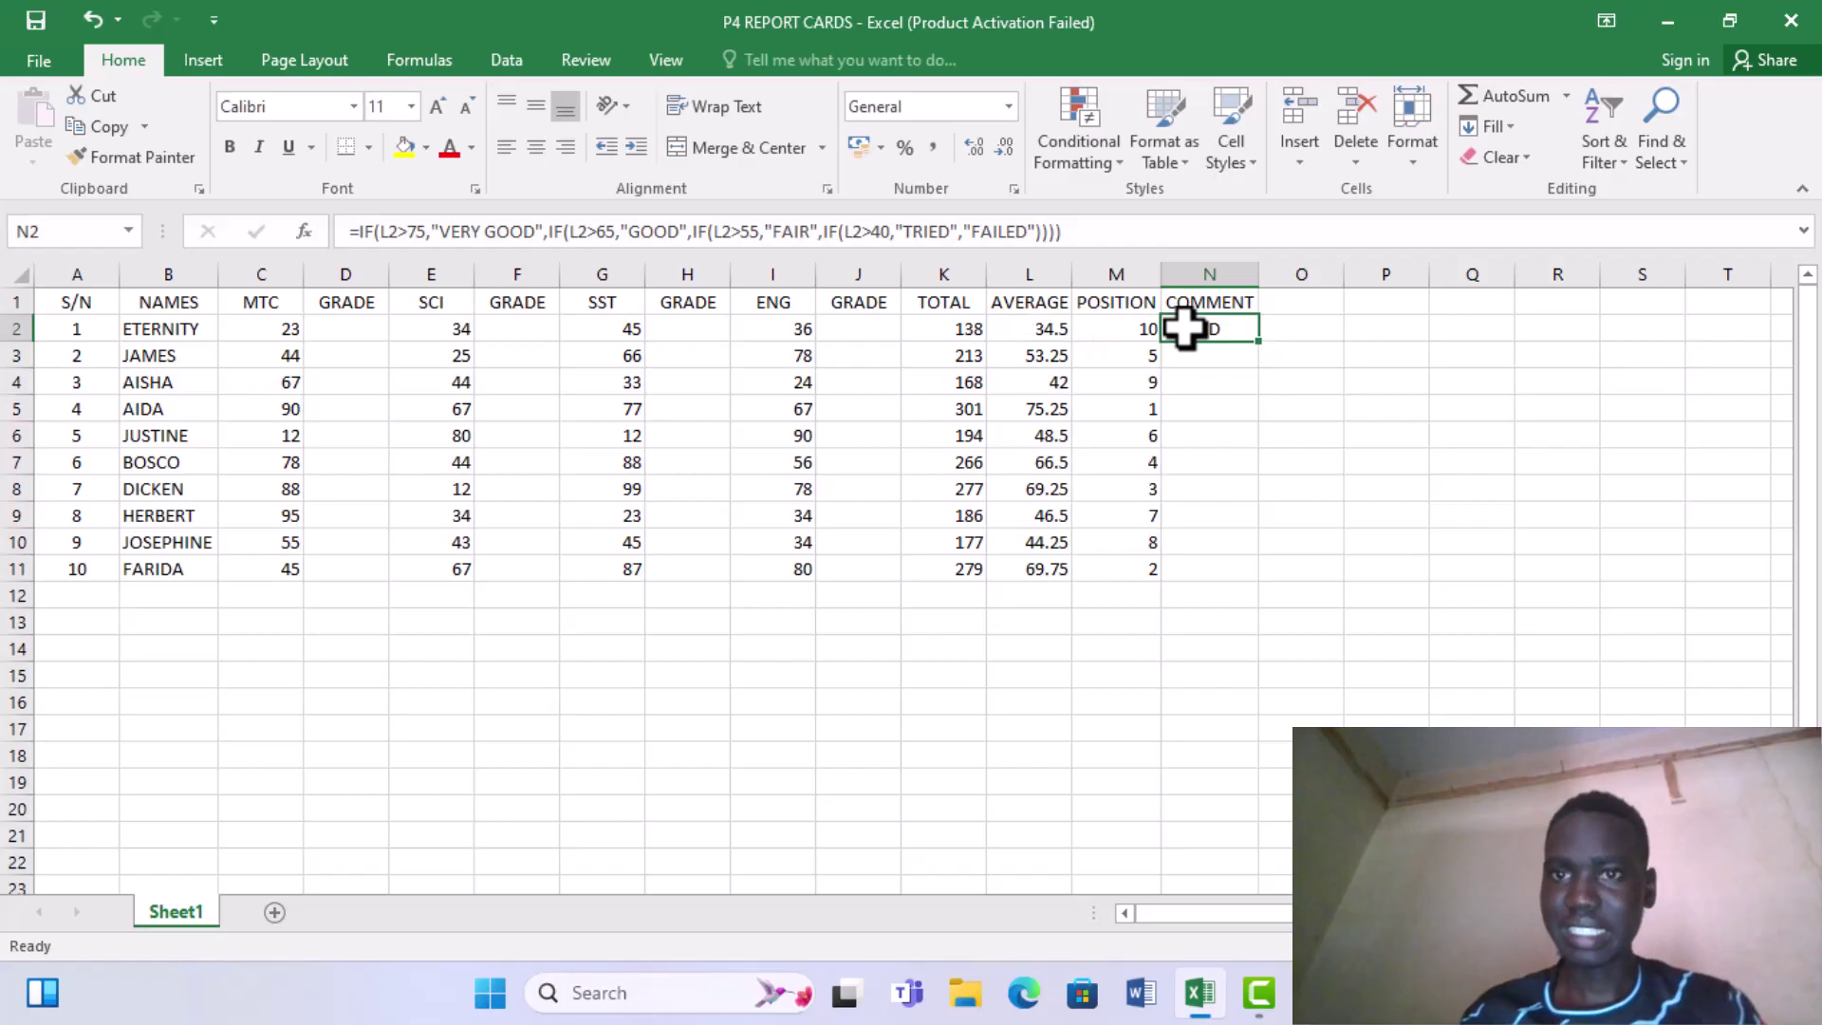
double_click(1258, 344)
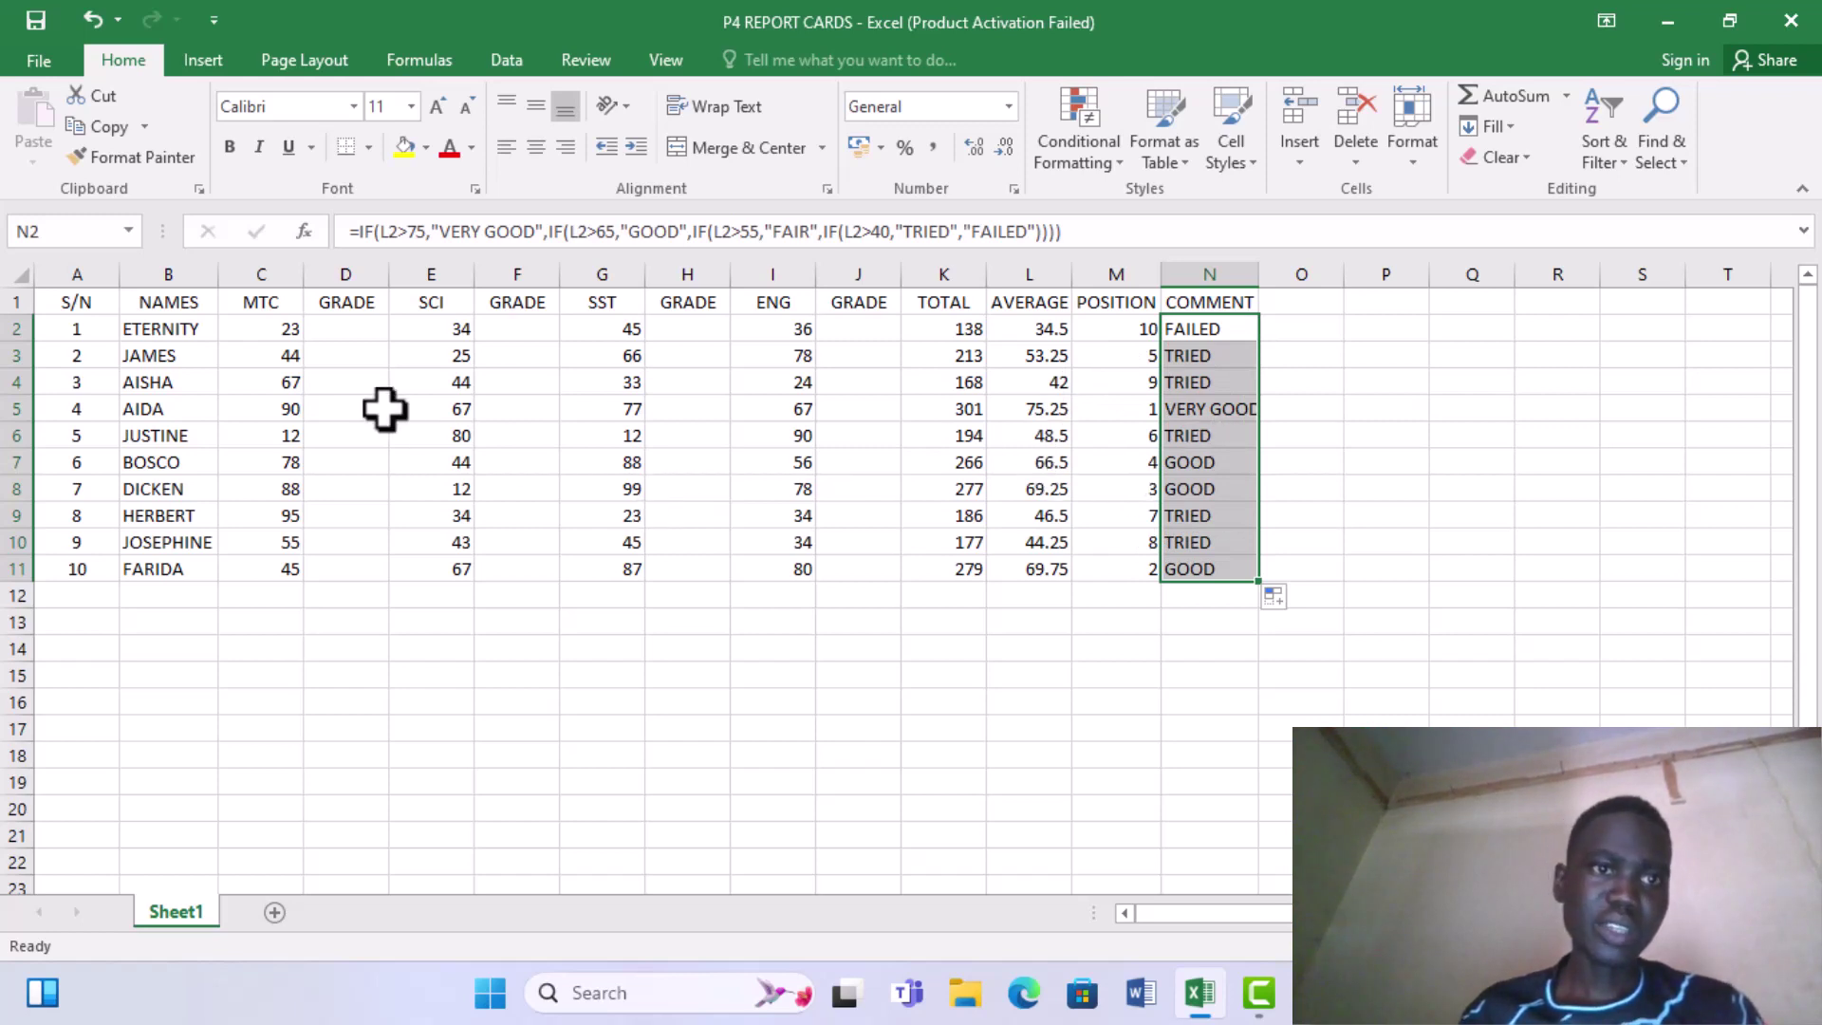
Begin the first pupil's MTC grade formula in D2 with =IF(C2>75,"D1", testing the MTC mark
left_click(342, 332)
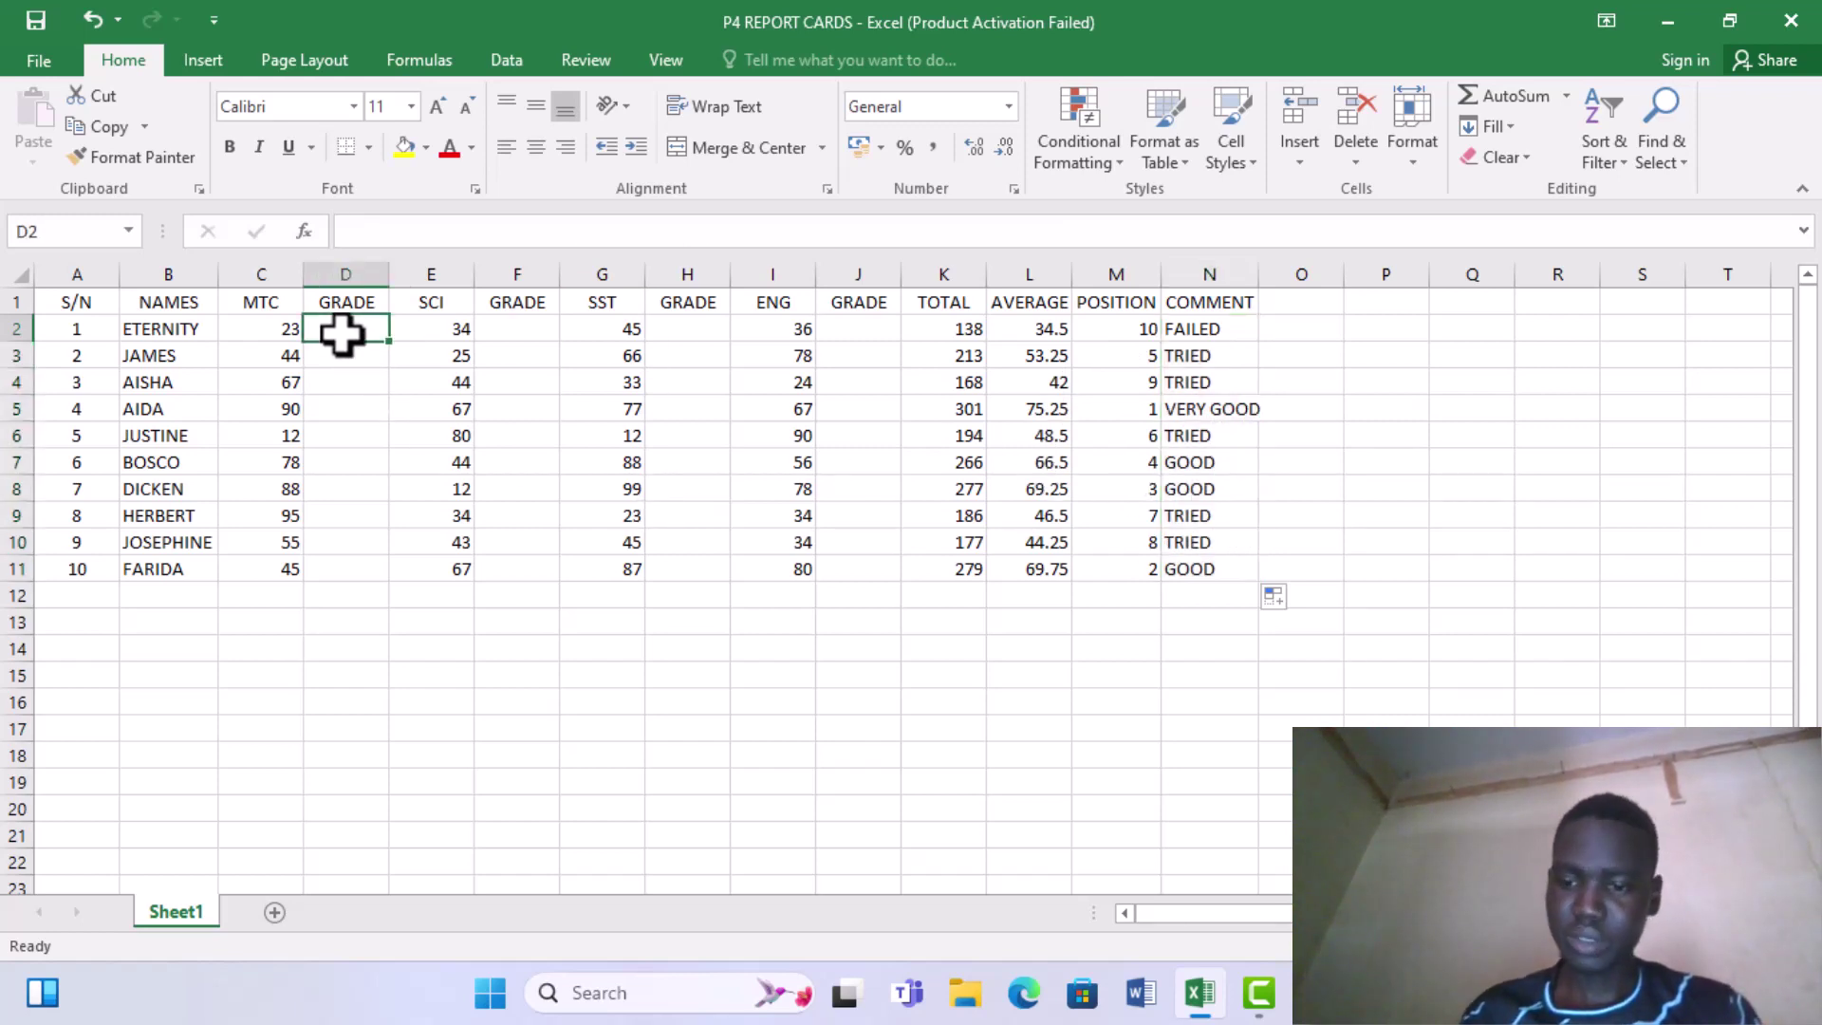
type("=IF")
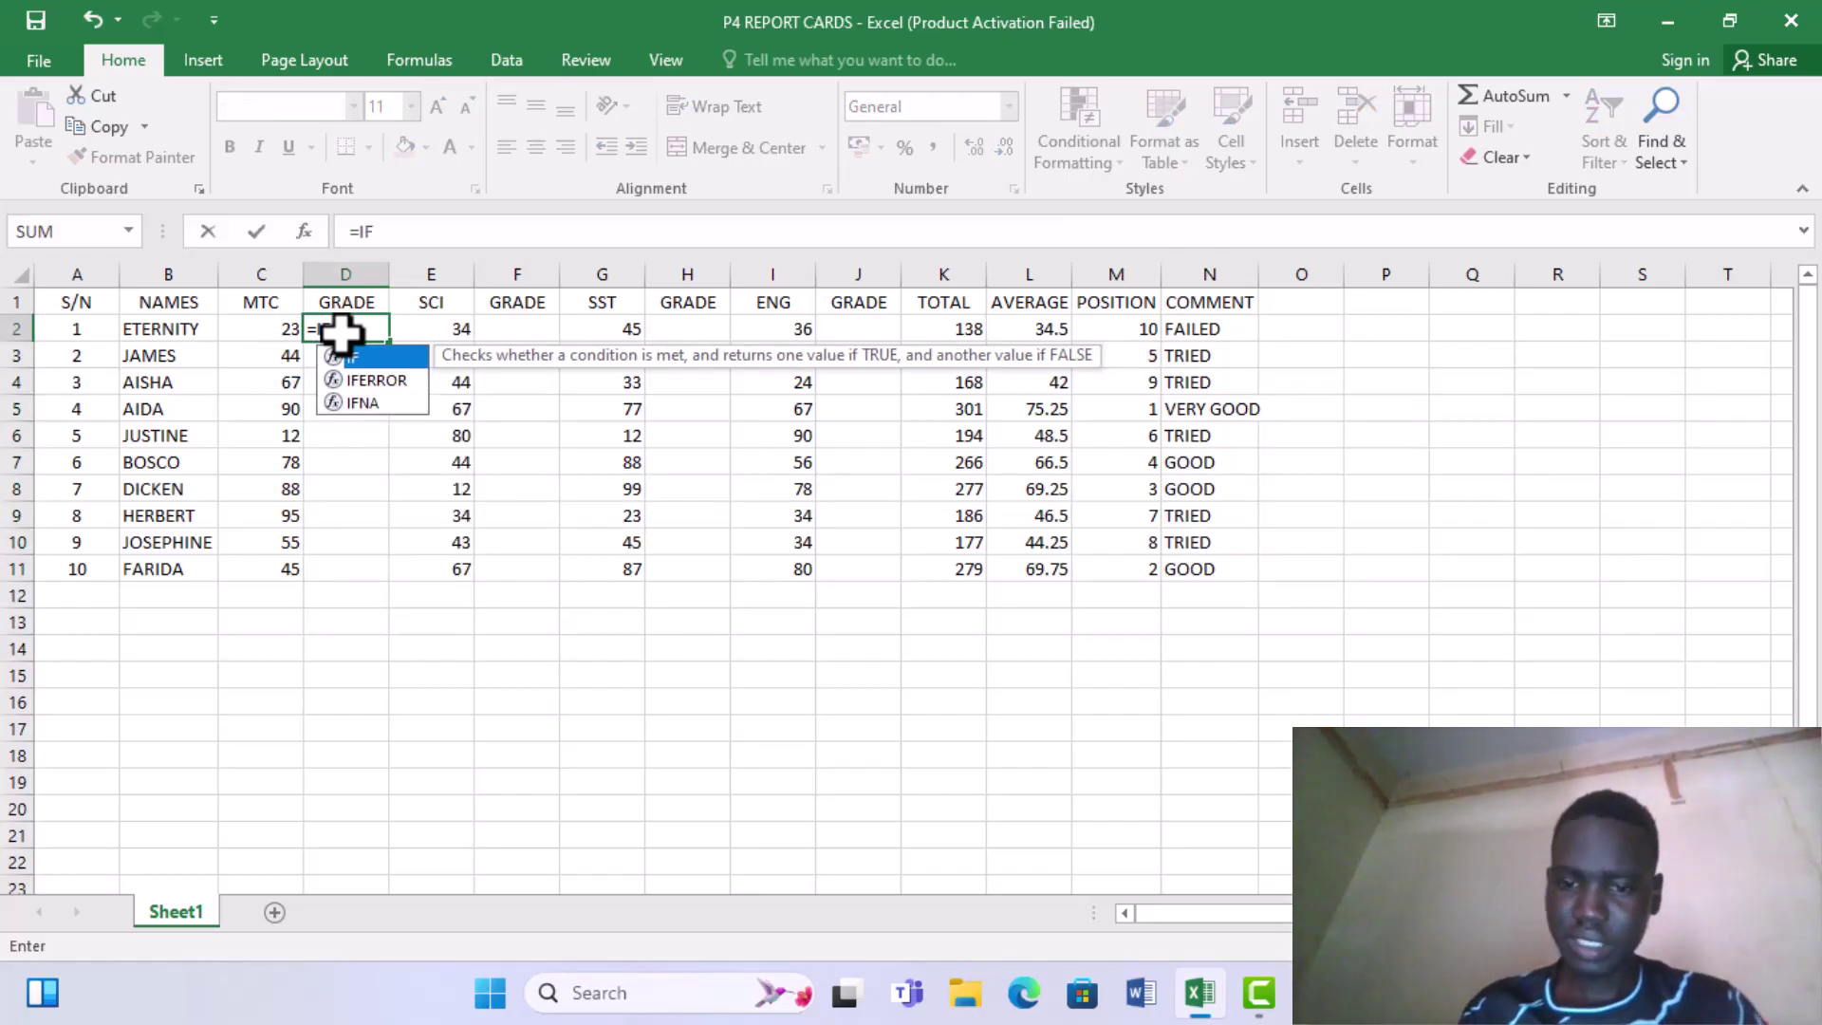
type("(")
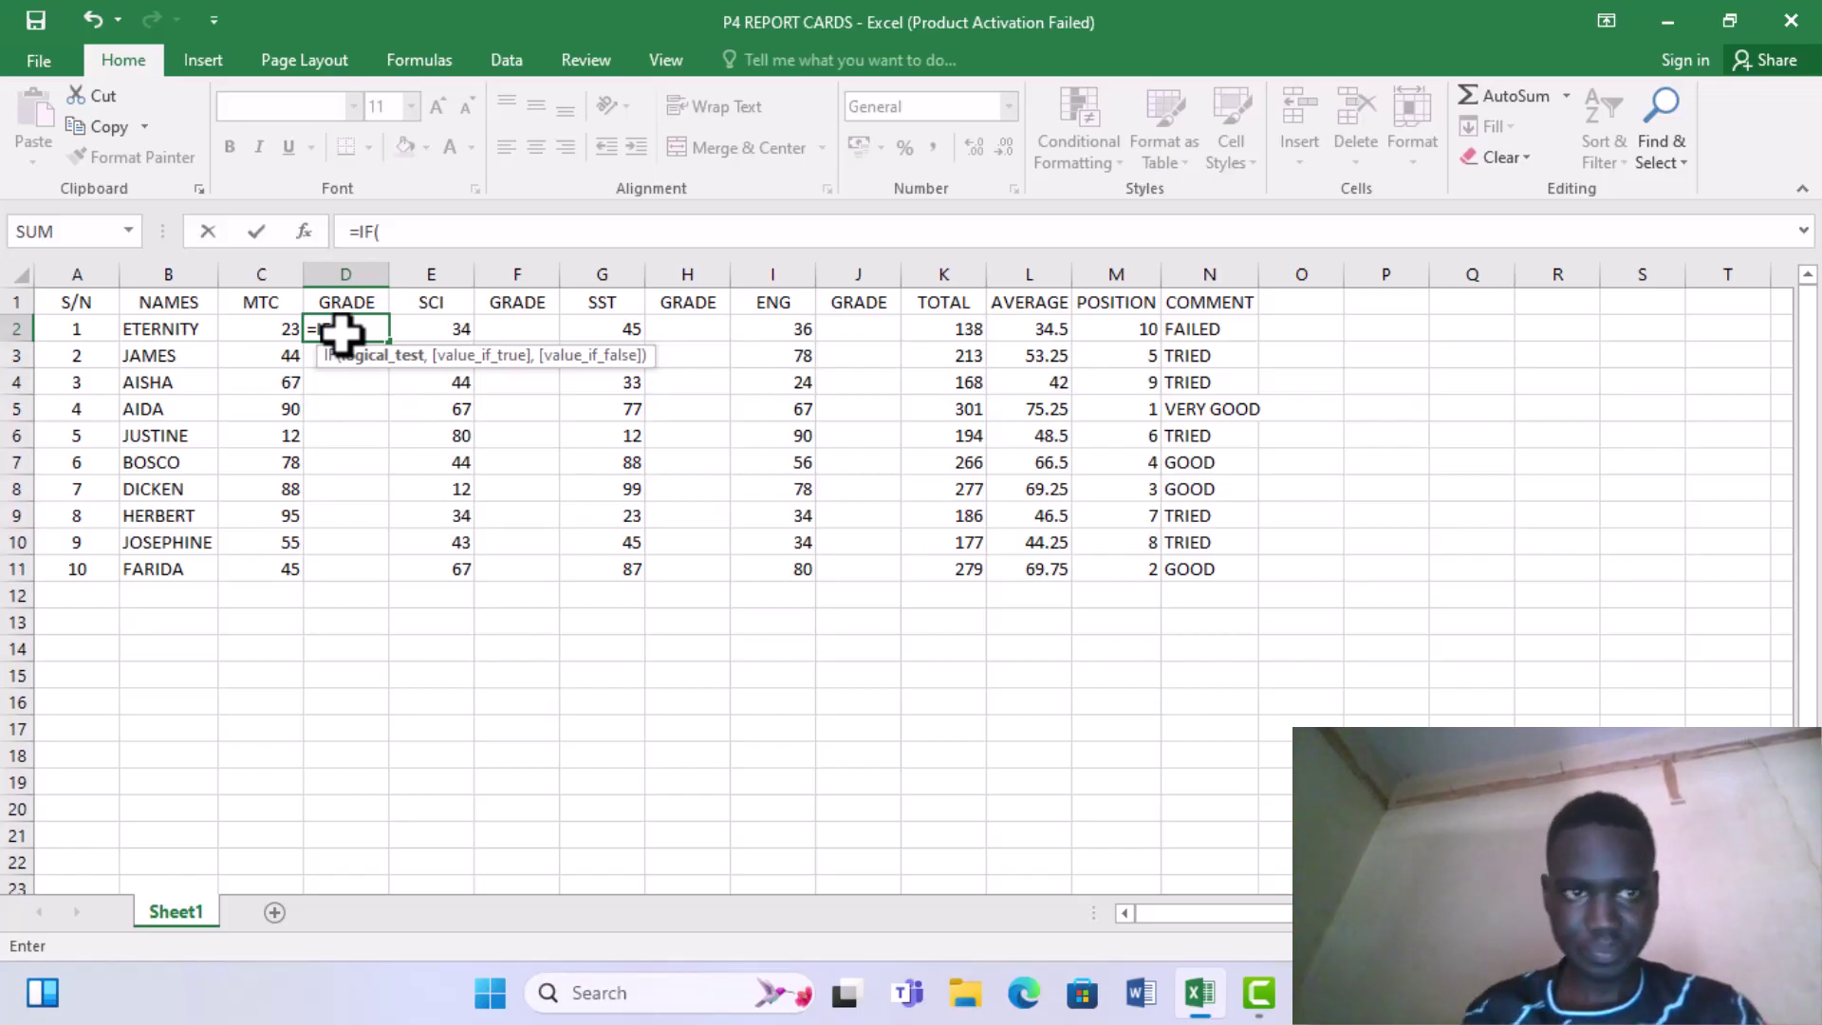
left_click(268, 323)
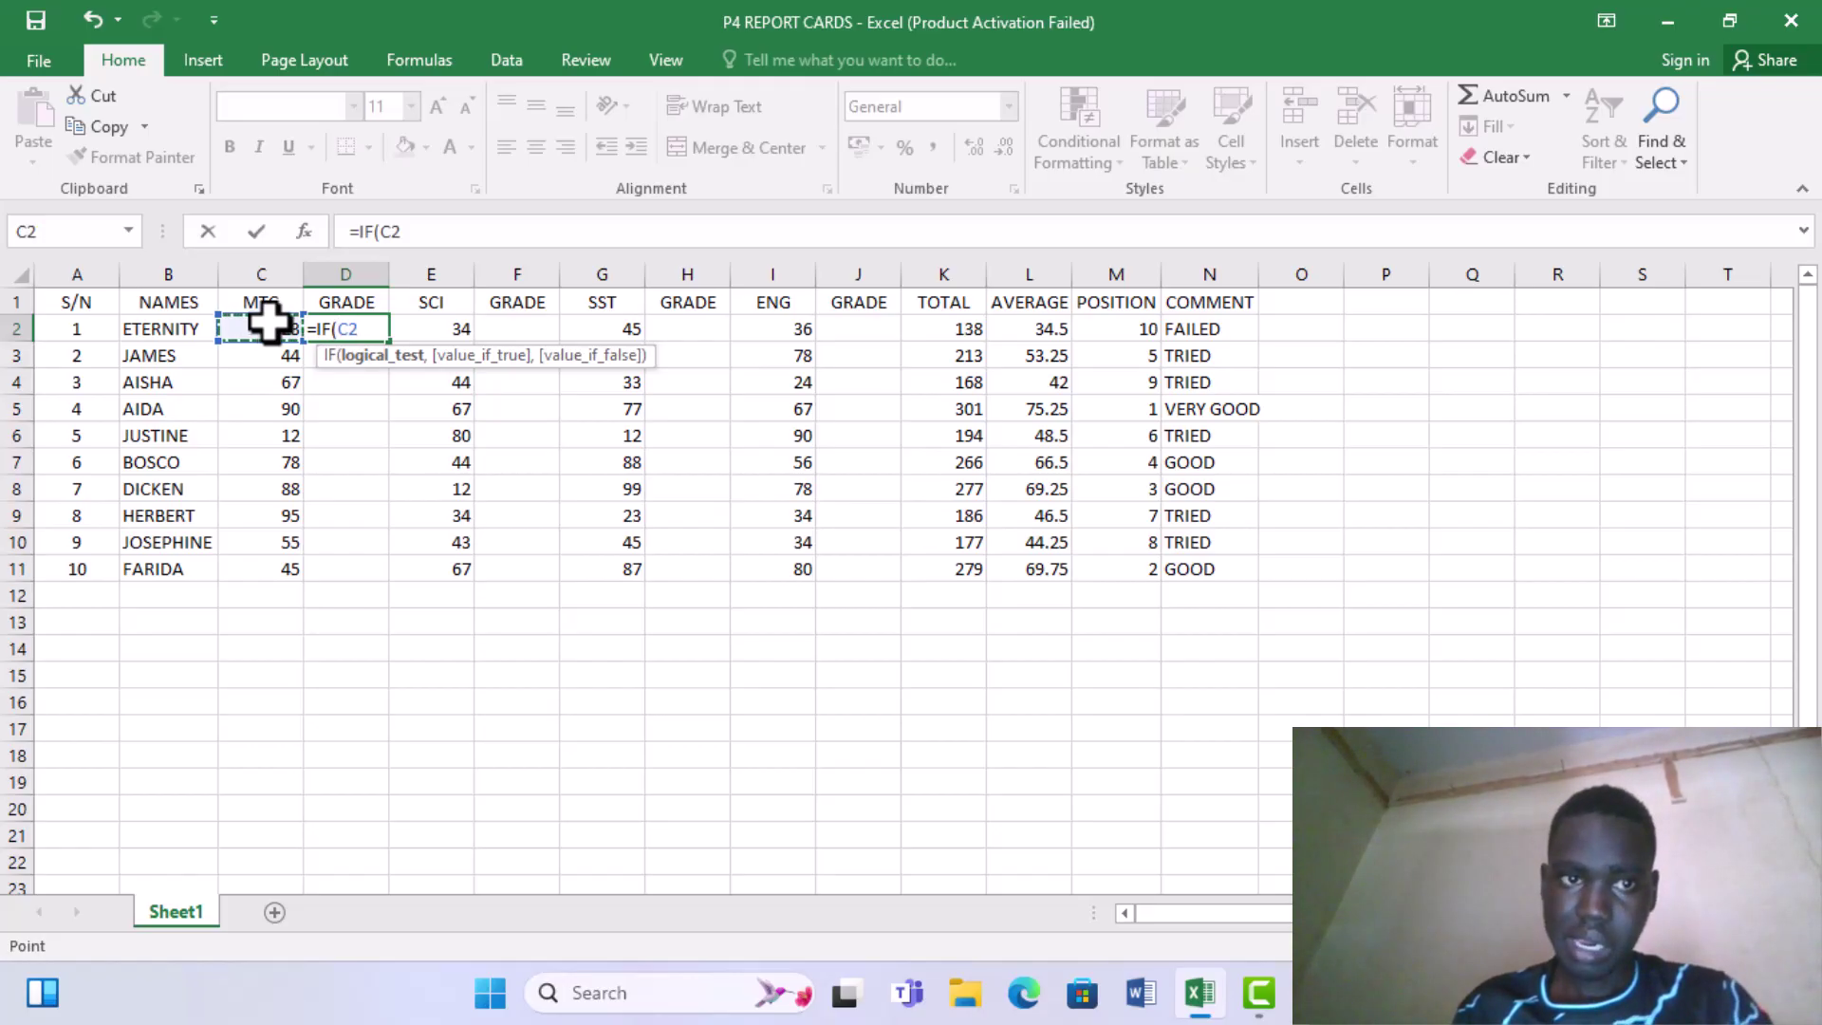
type(">")
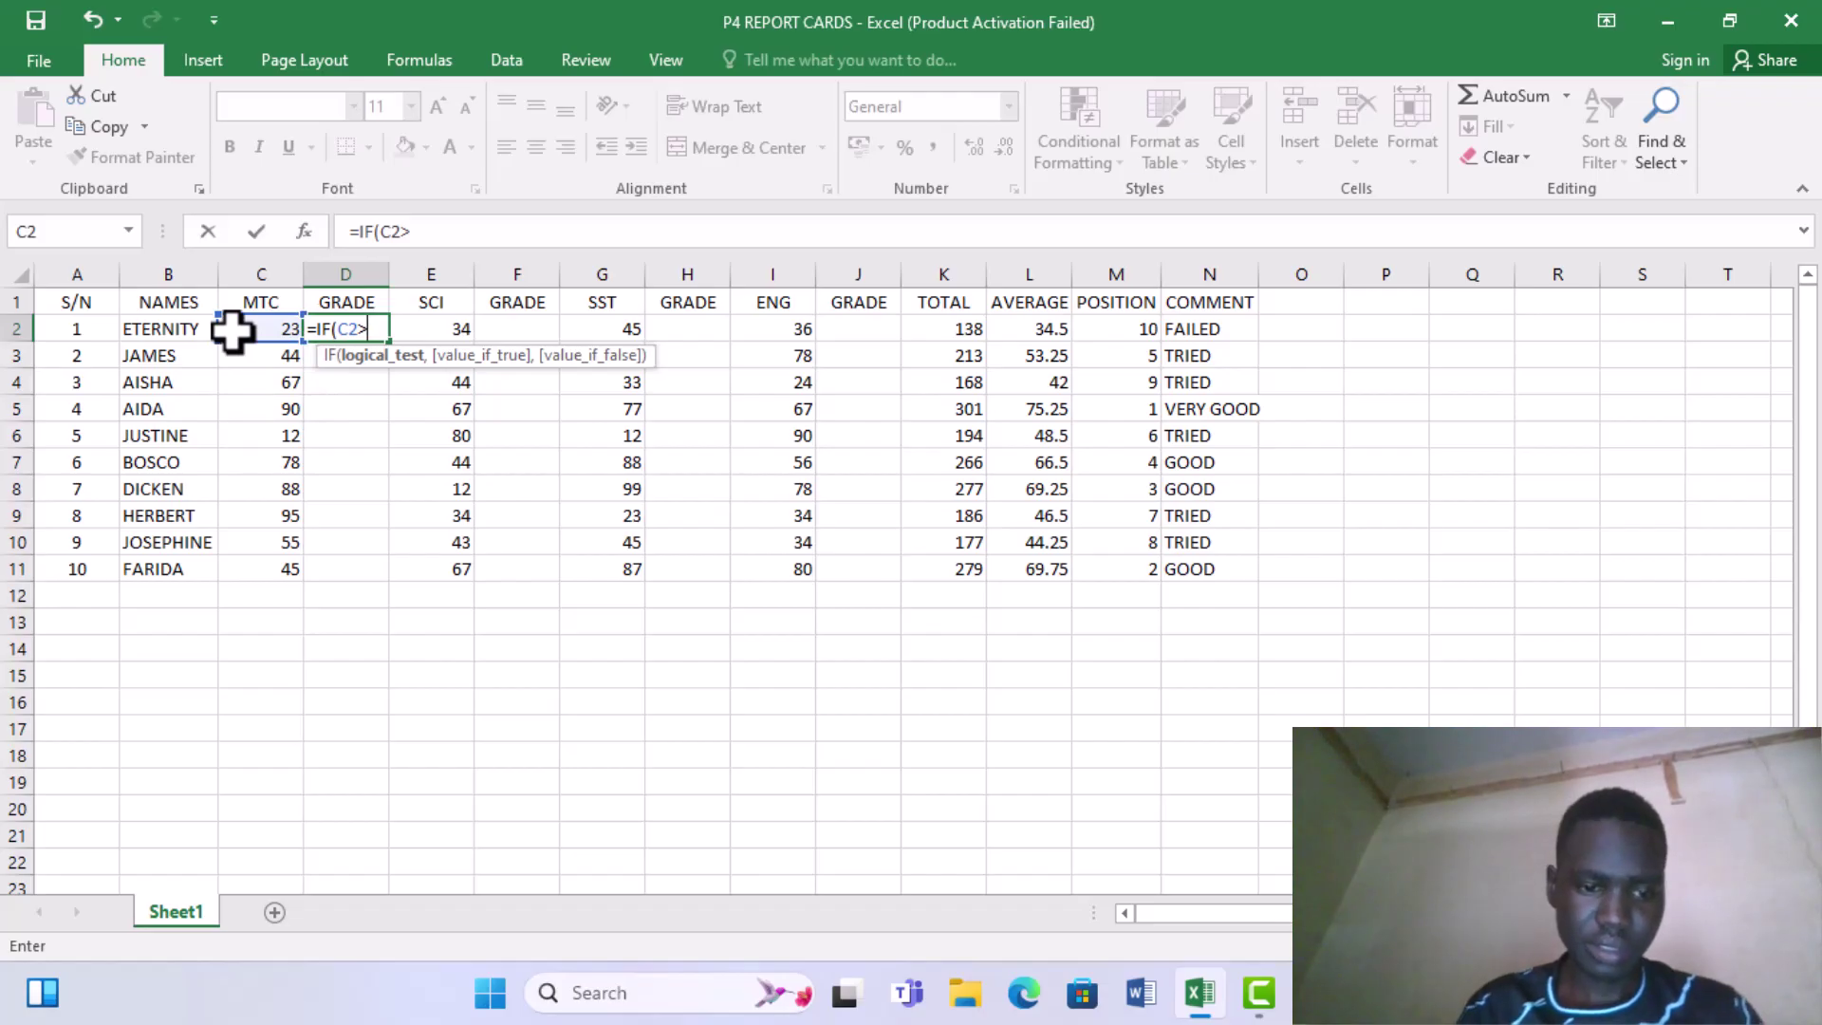
type("75")
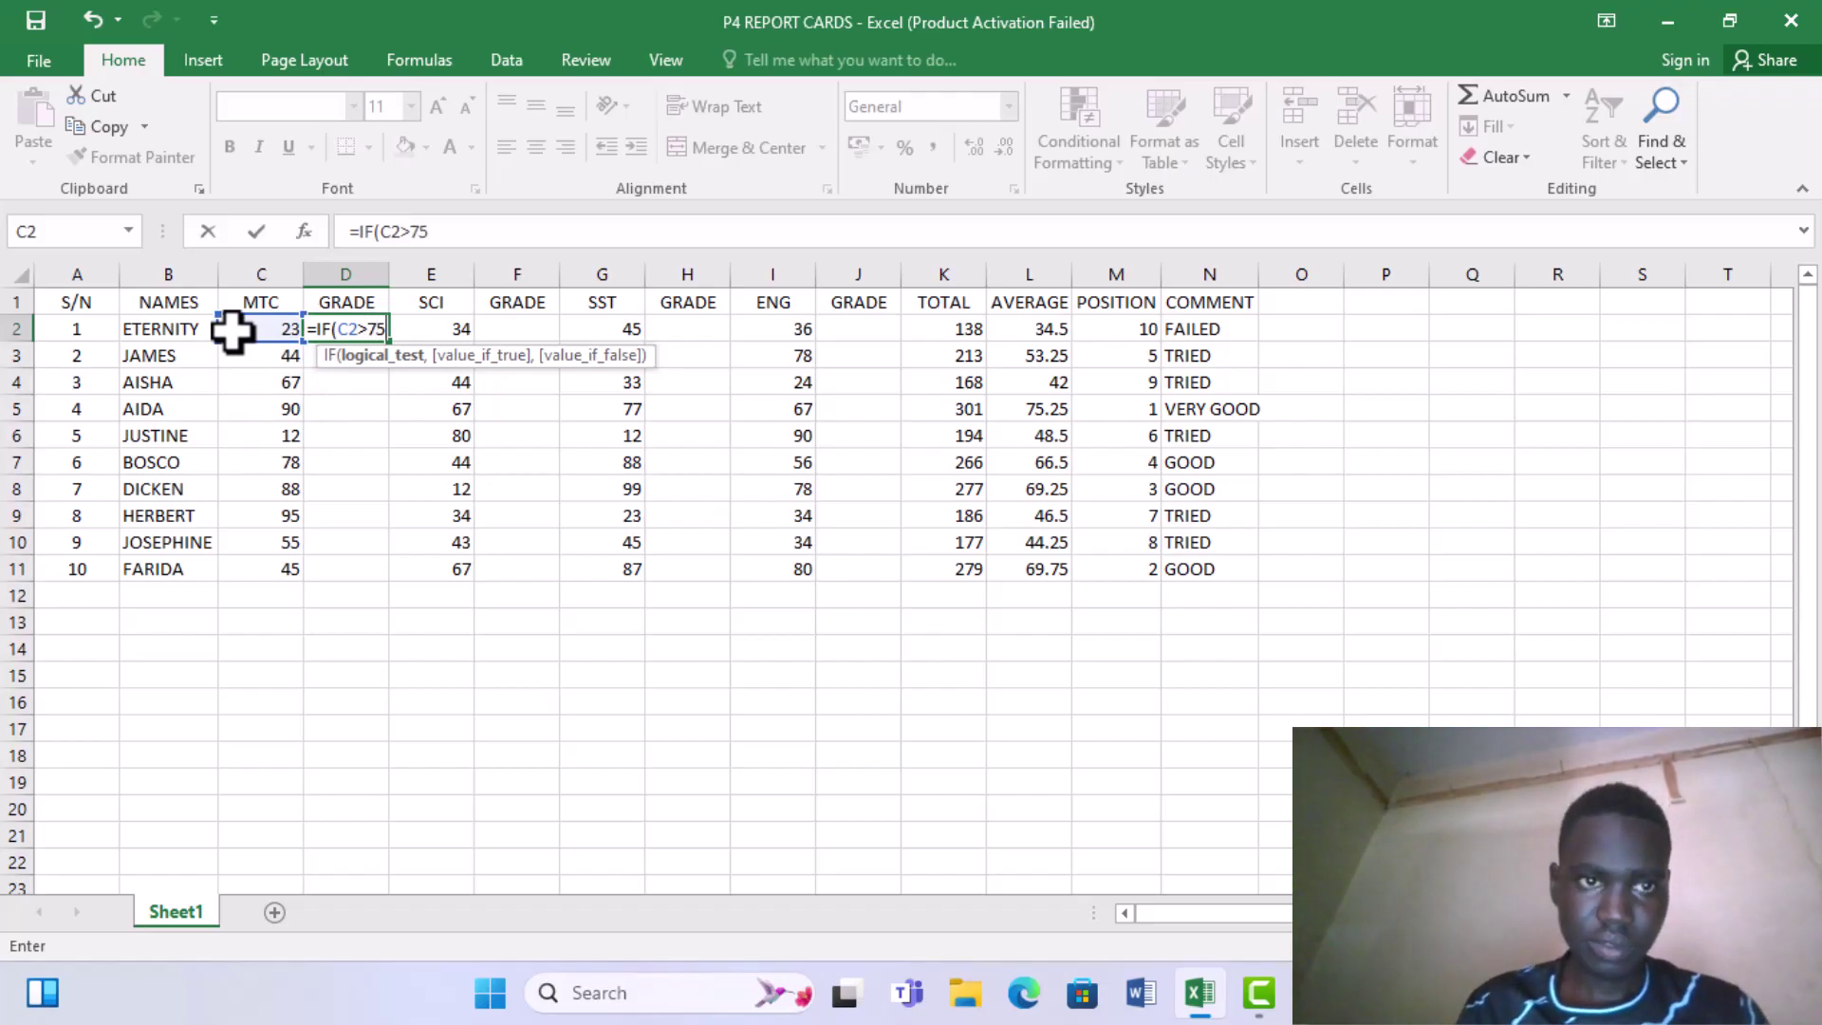
type(",")
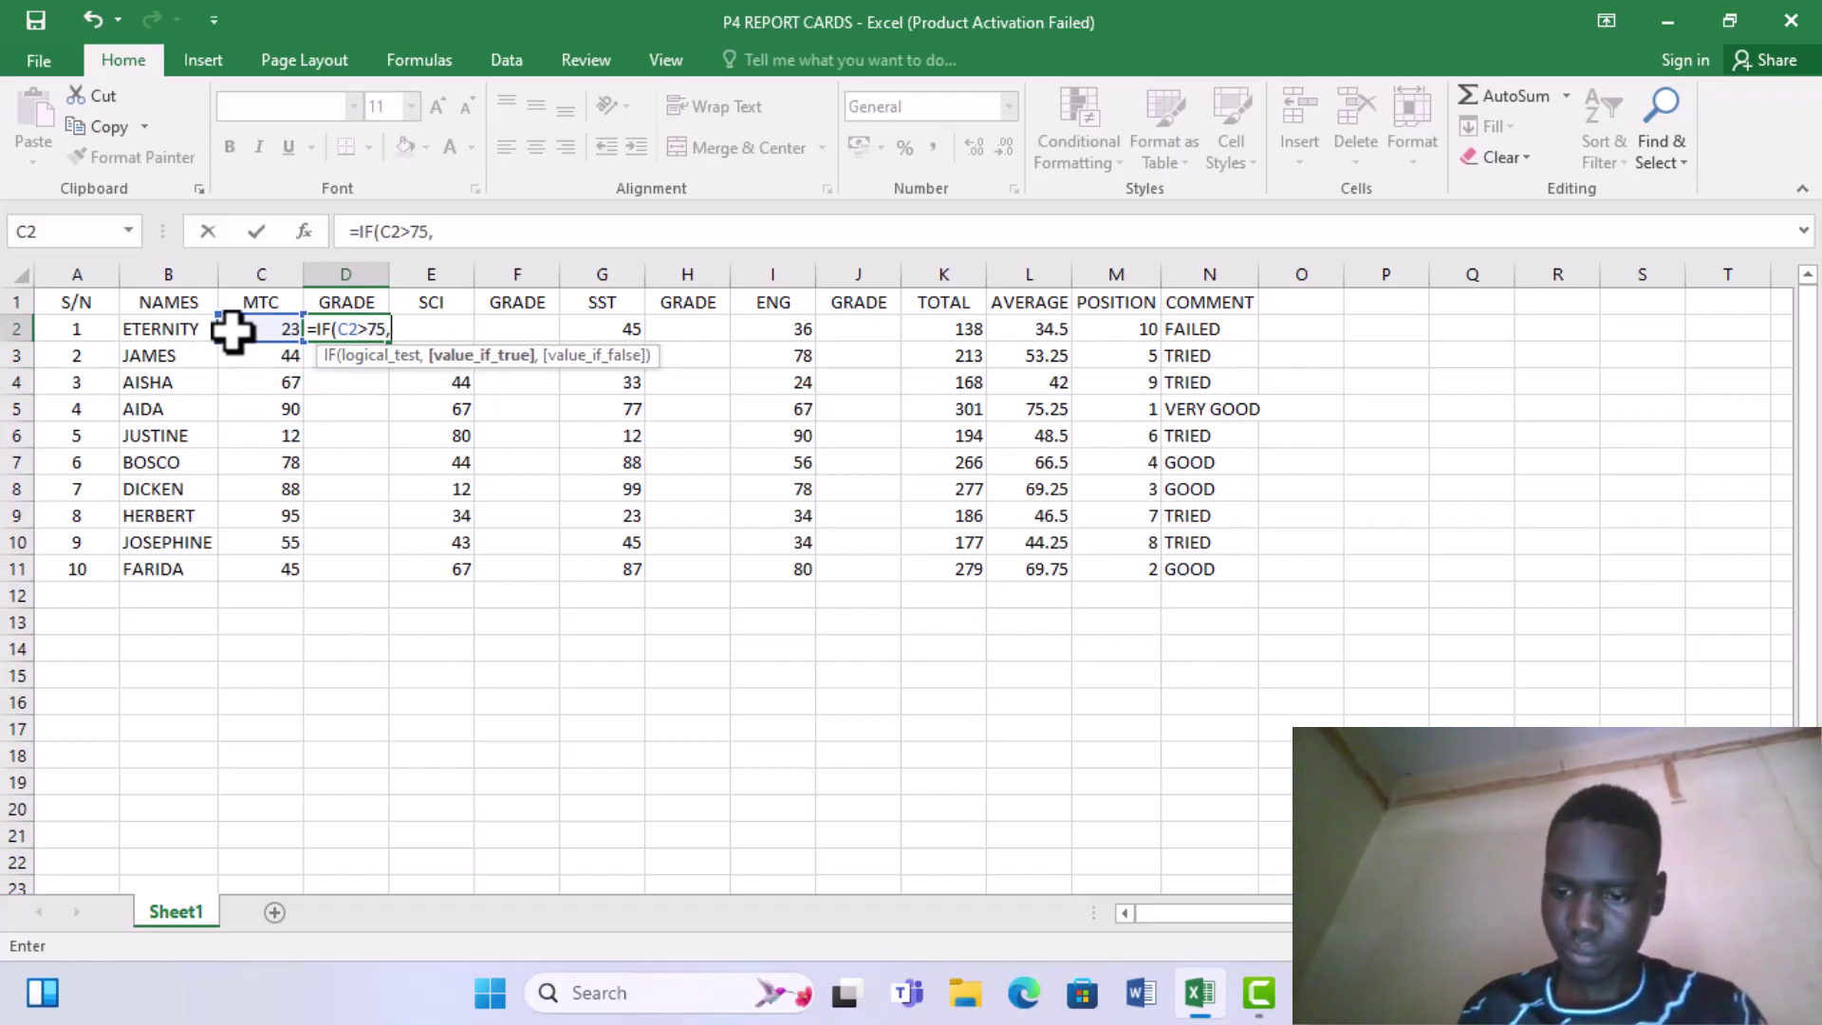
type("\"")
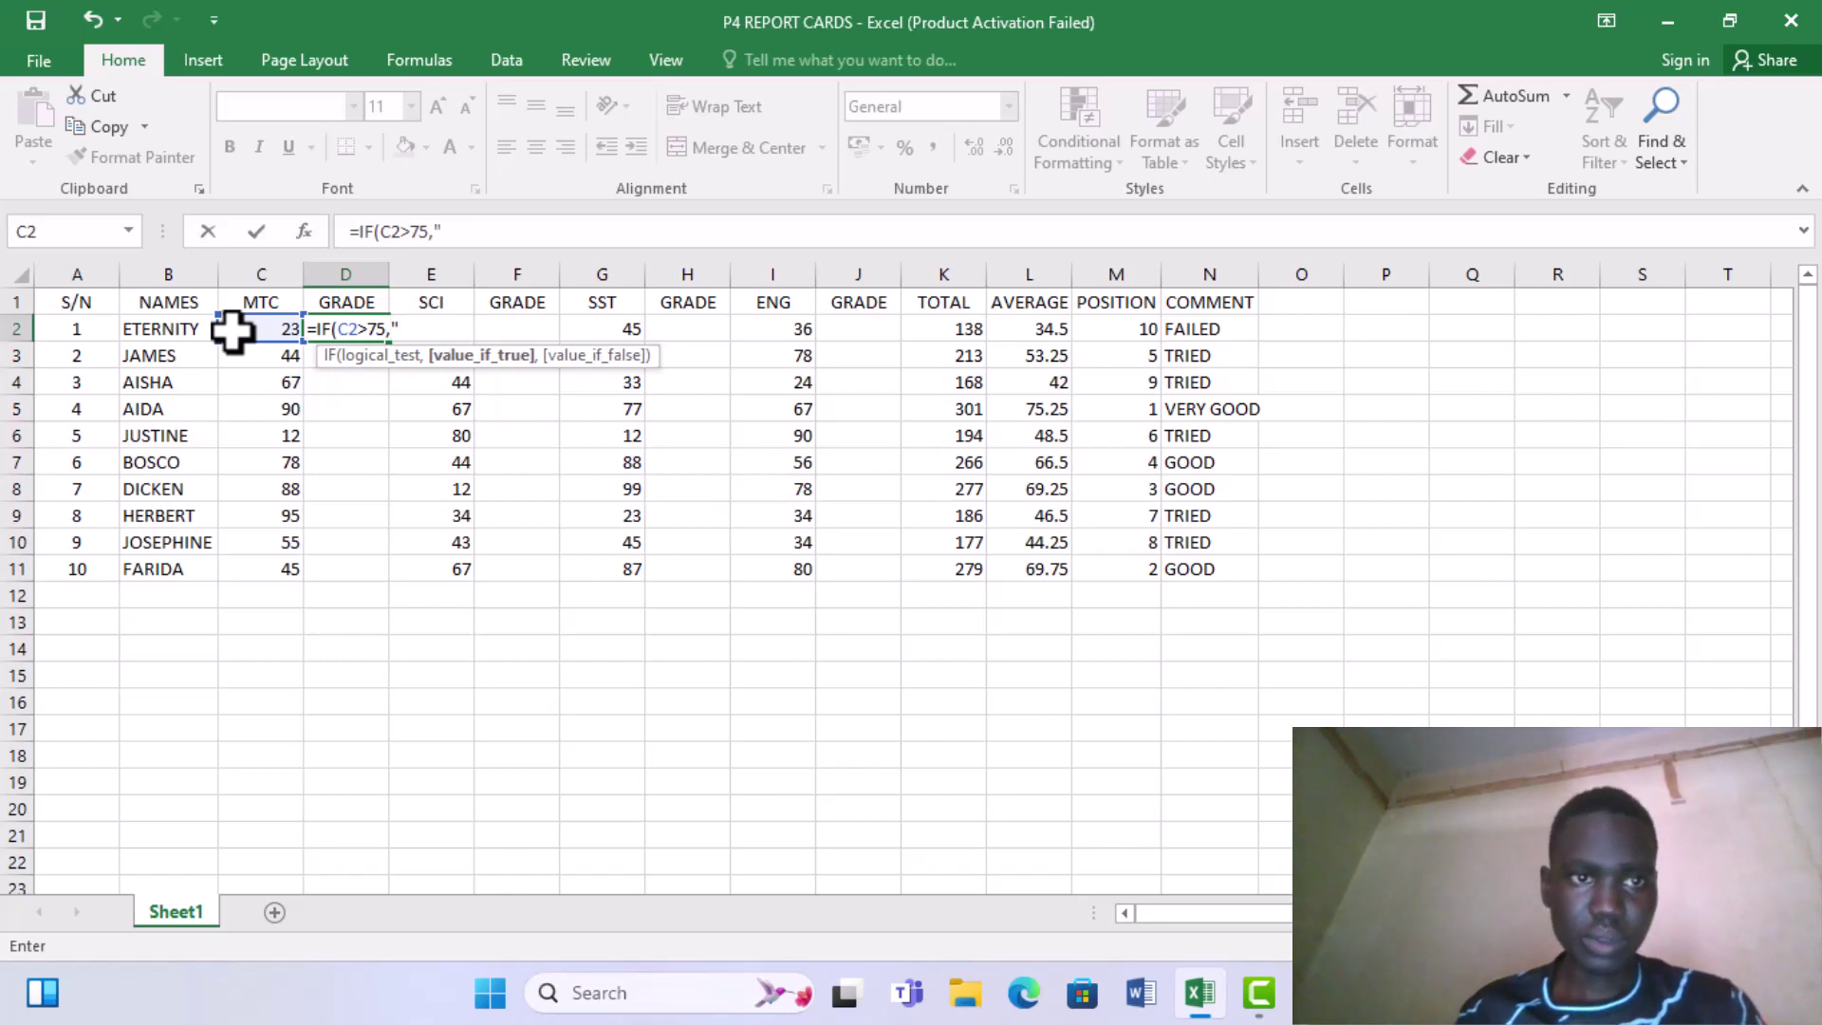
type("D1")
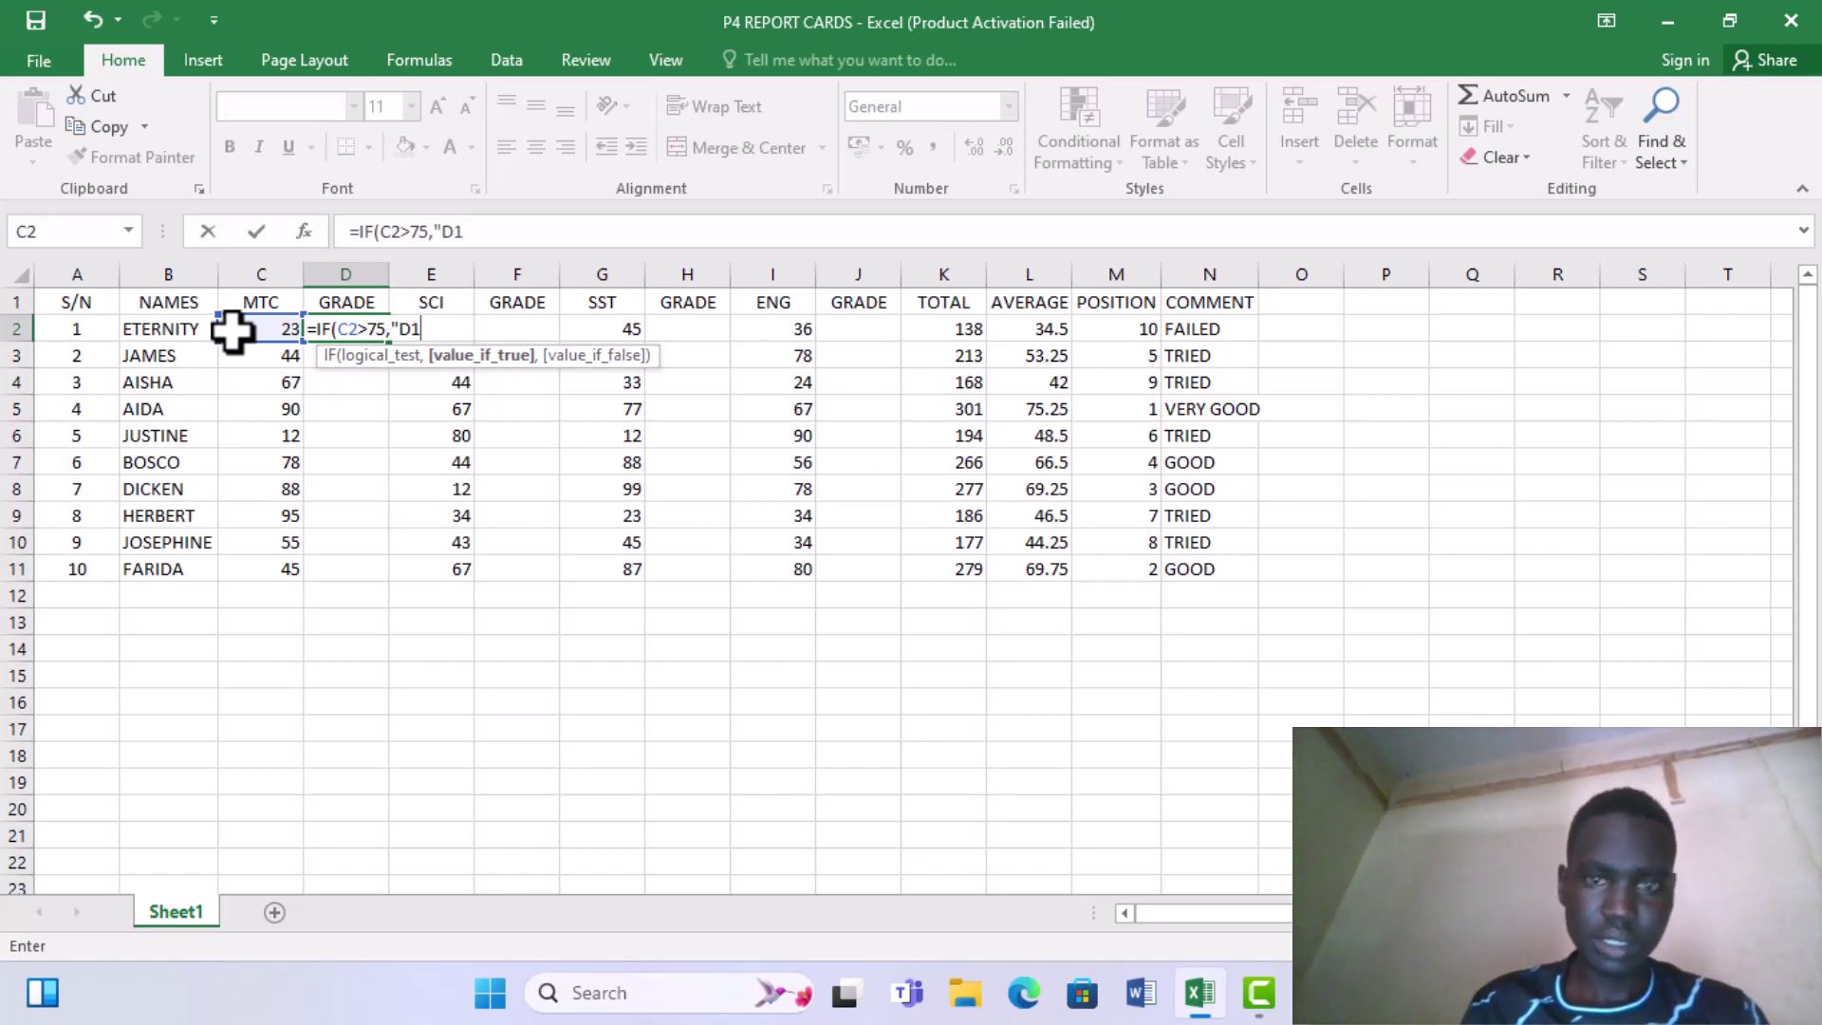
type("\"")
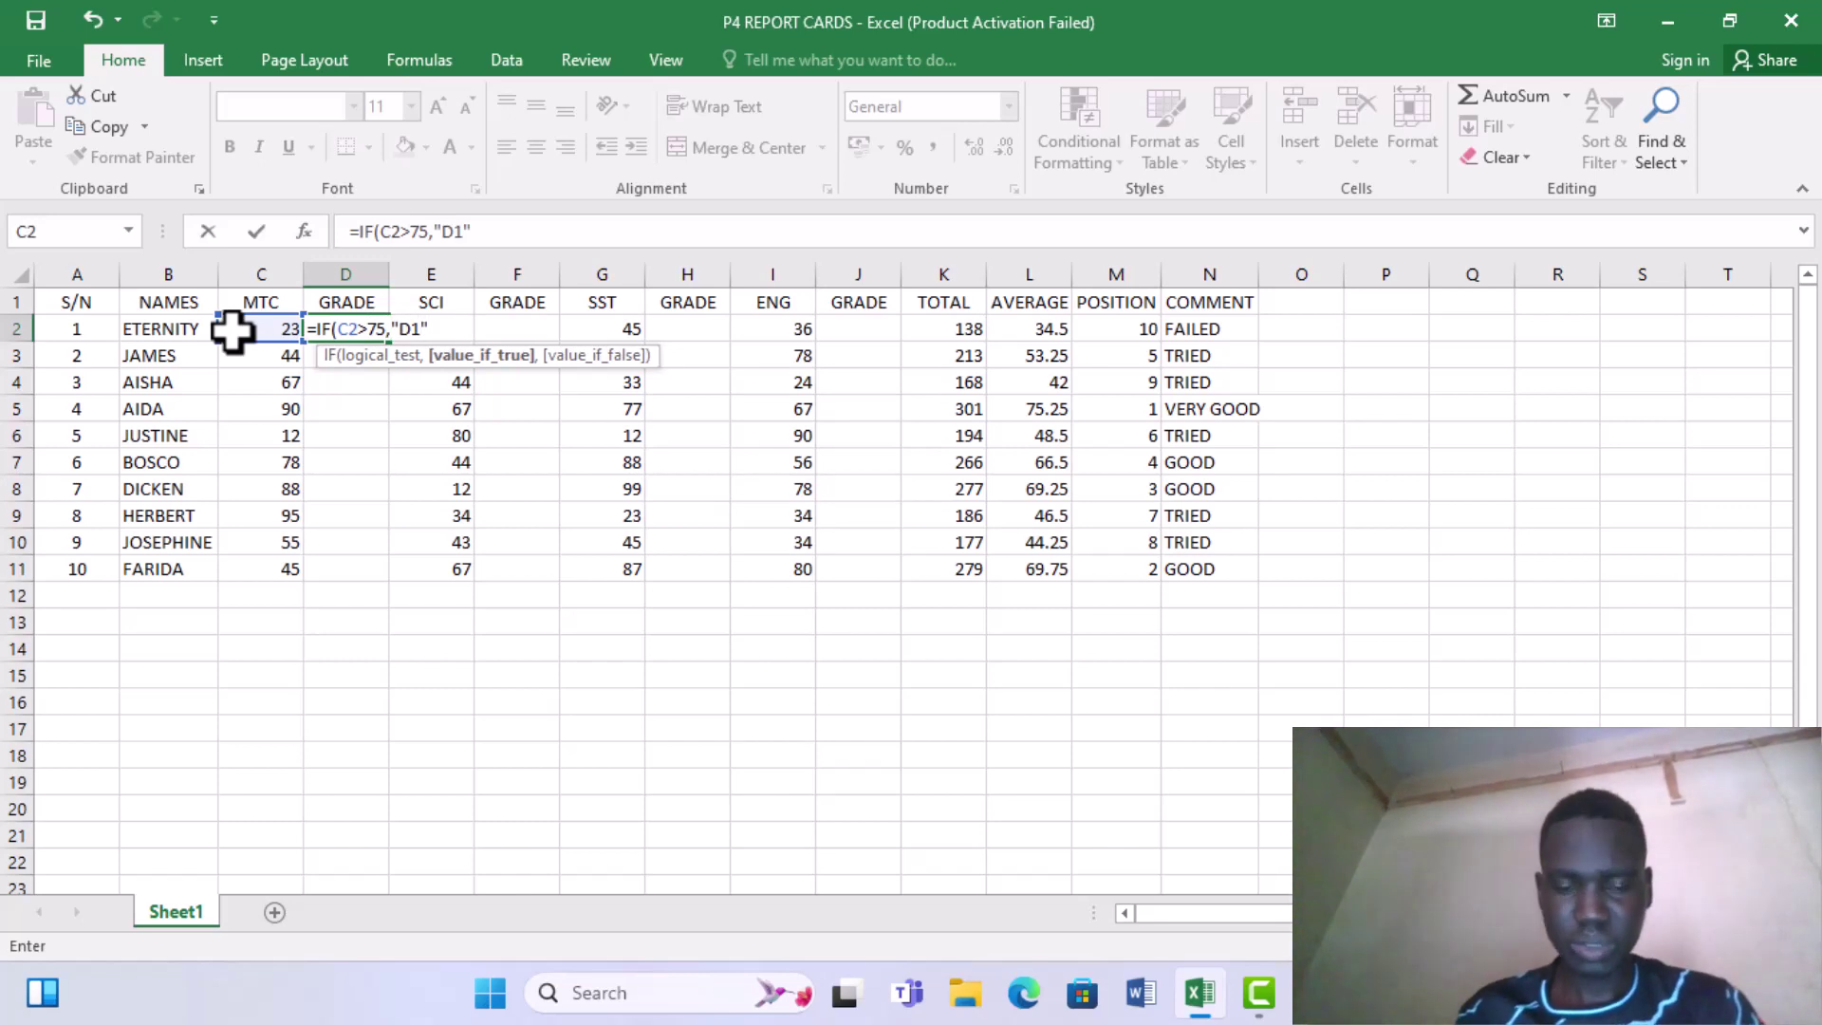
Continue the D2 grade formula with a nested IF(C2>70,"D2" for marks above 70
type(",IF")
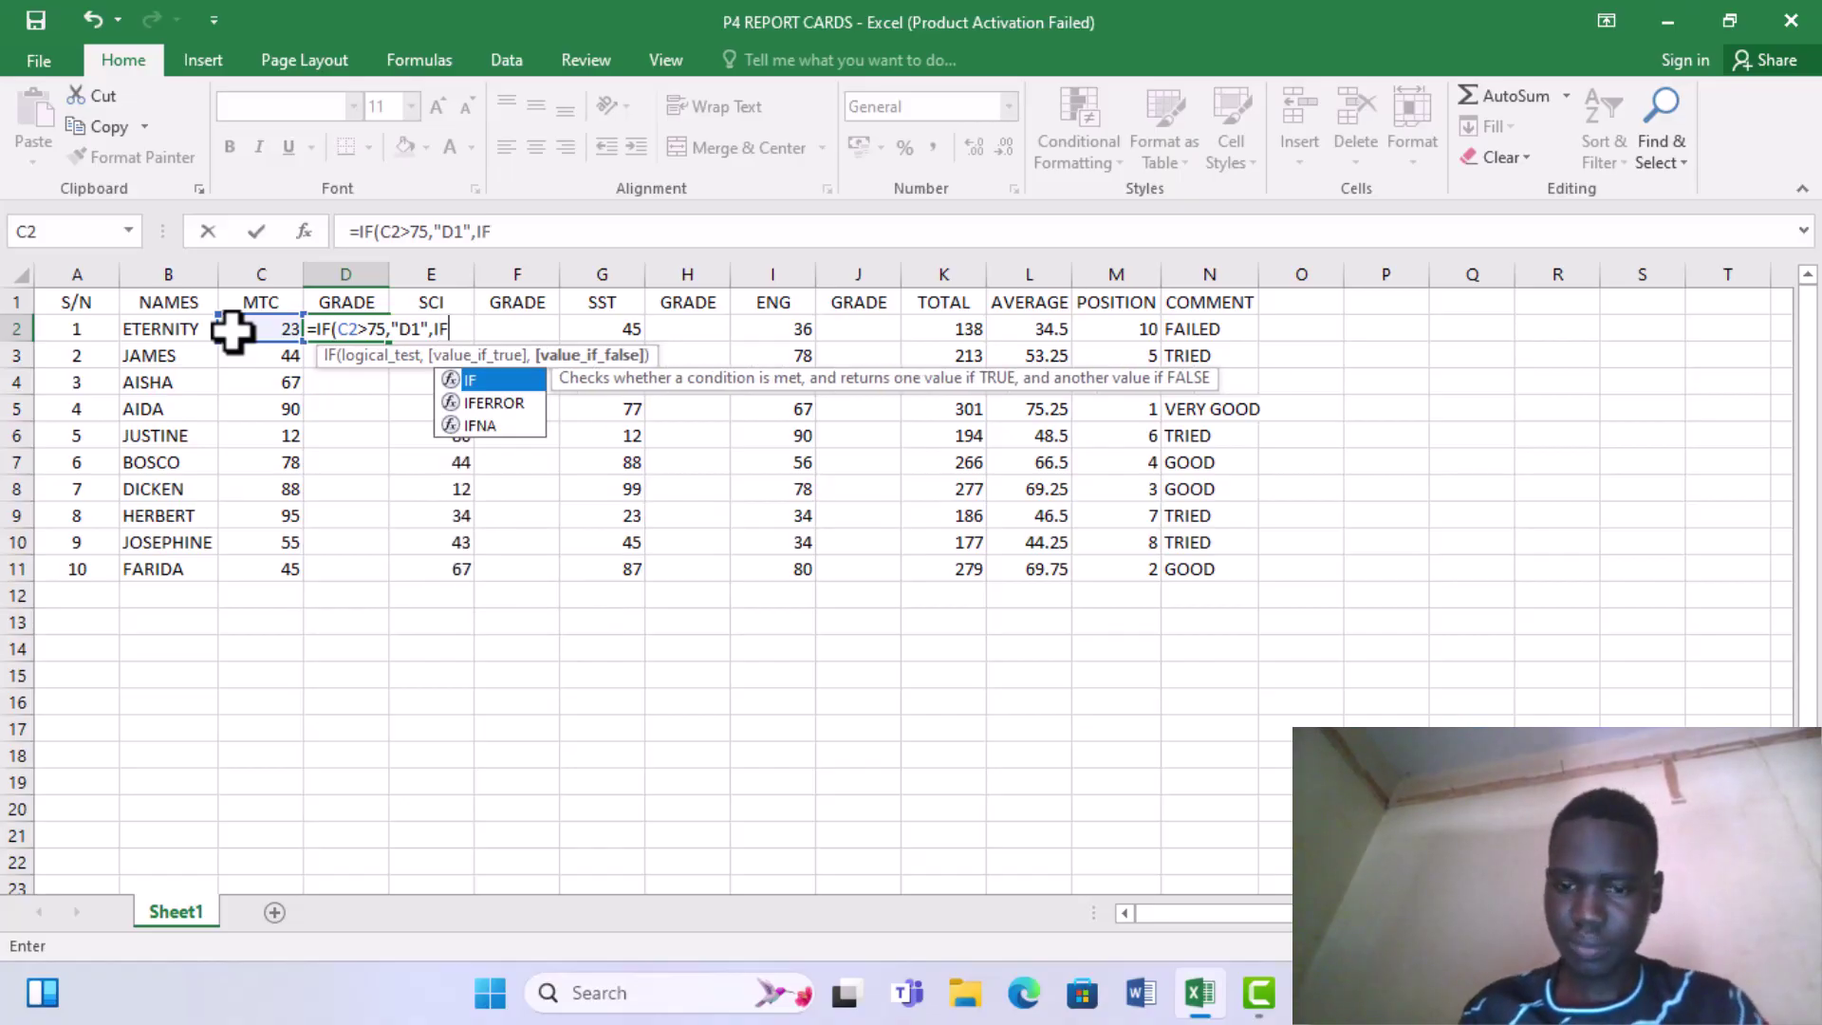
type("(")
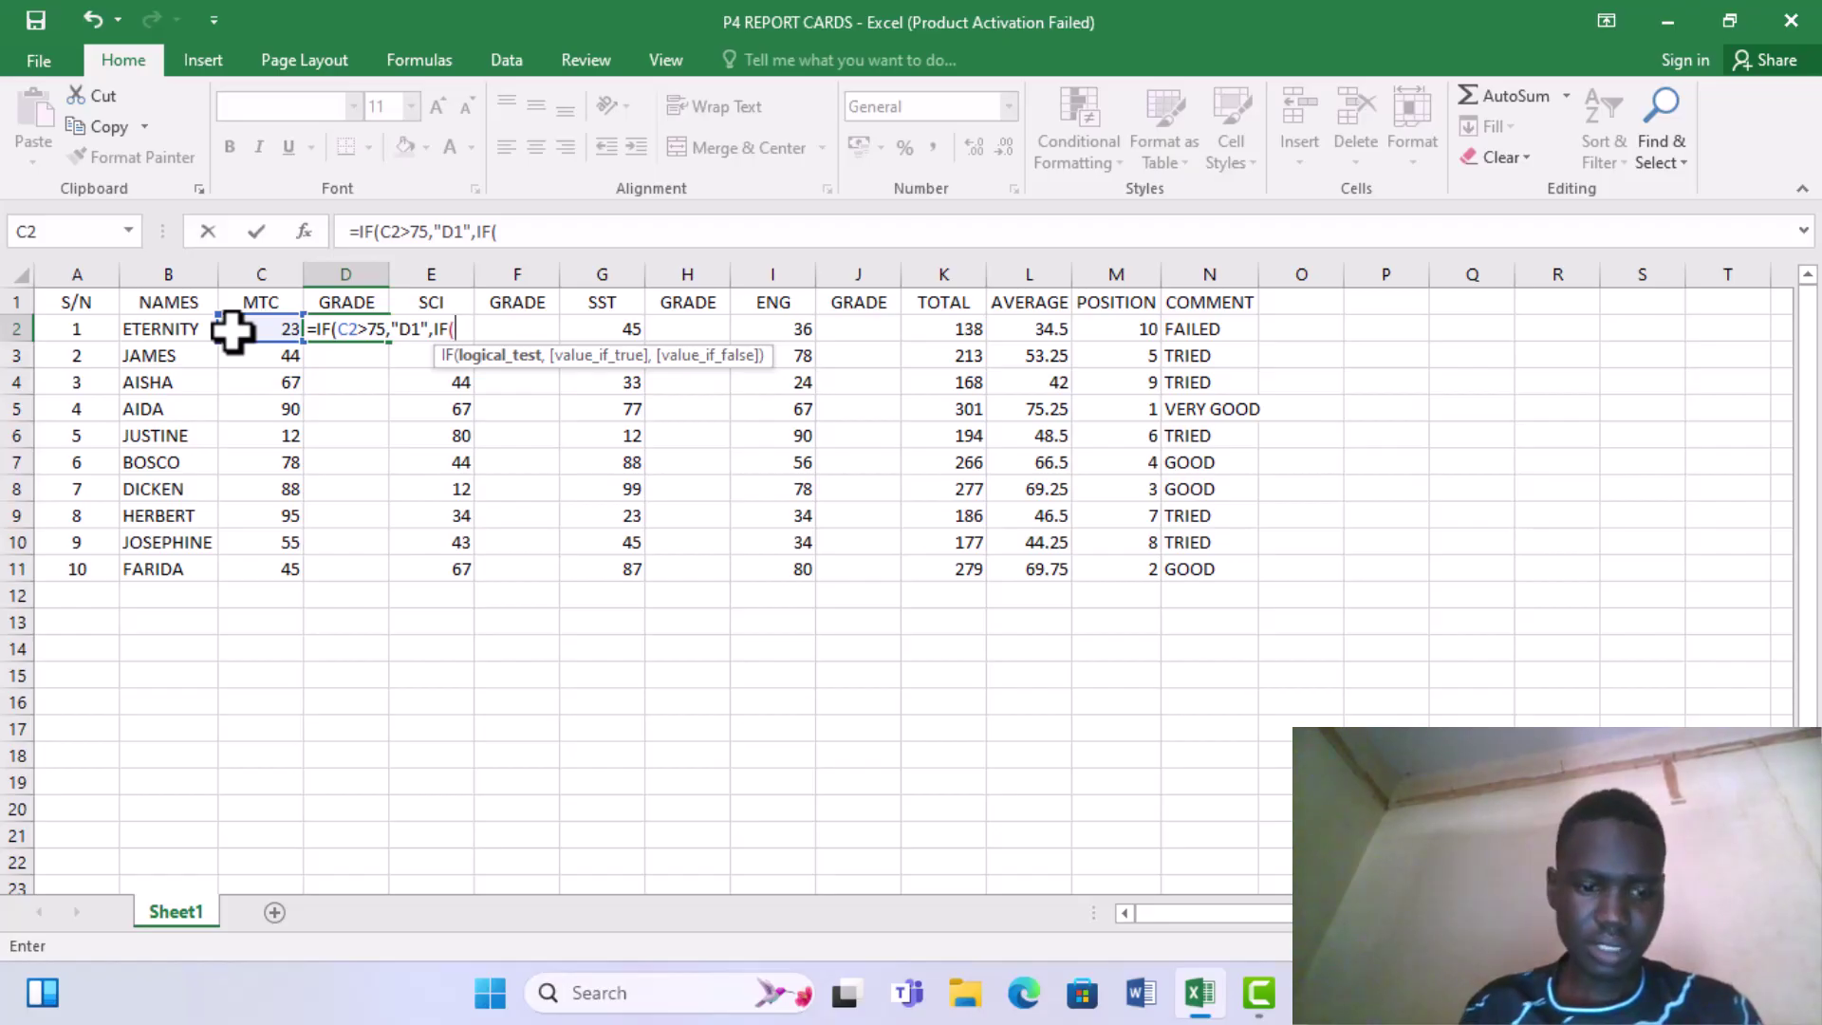
type("C2")
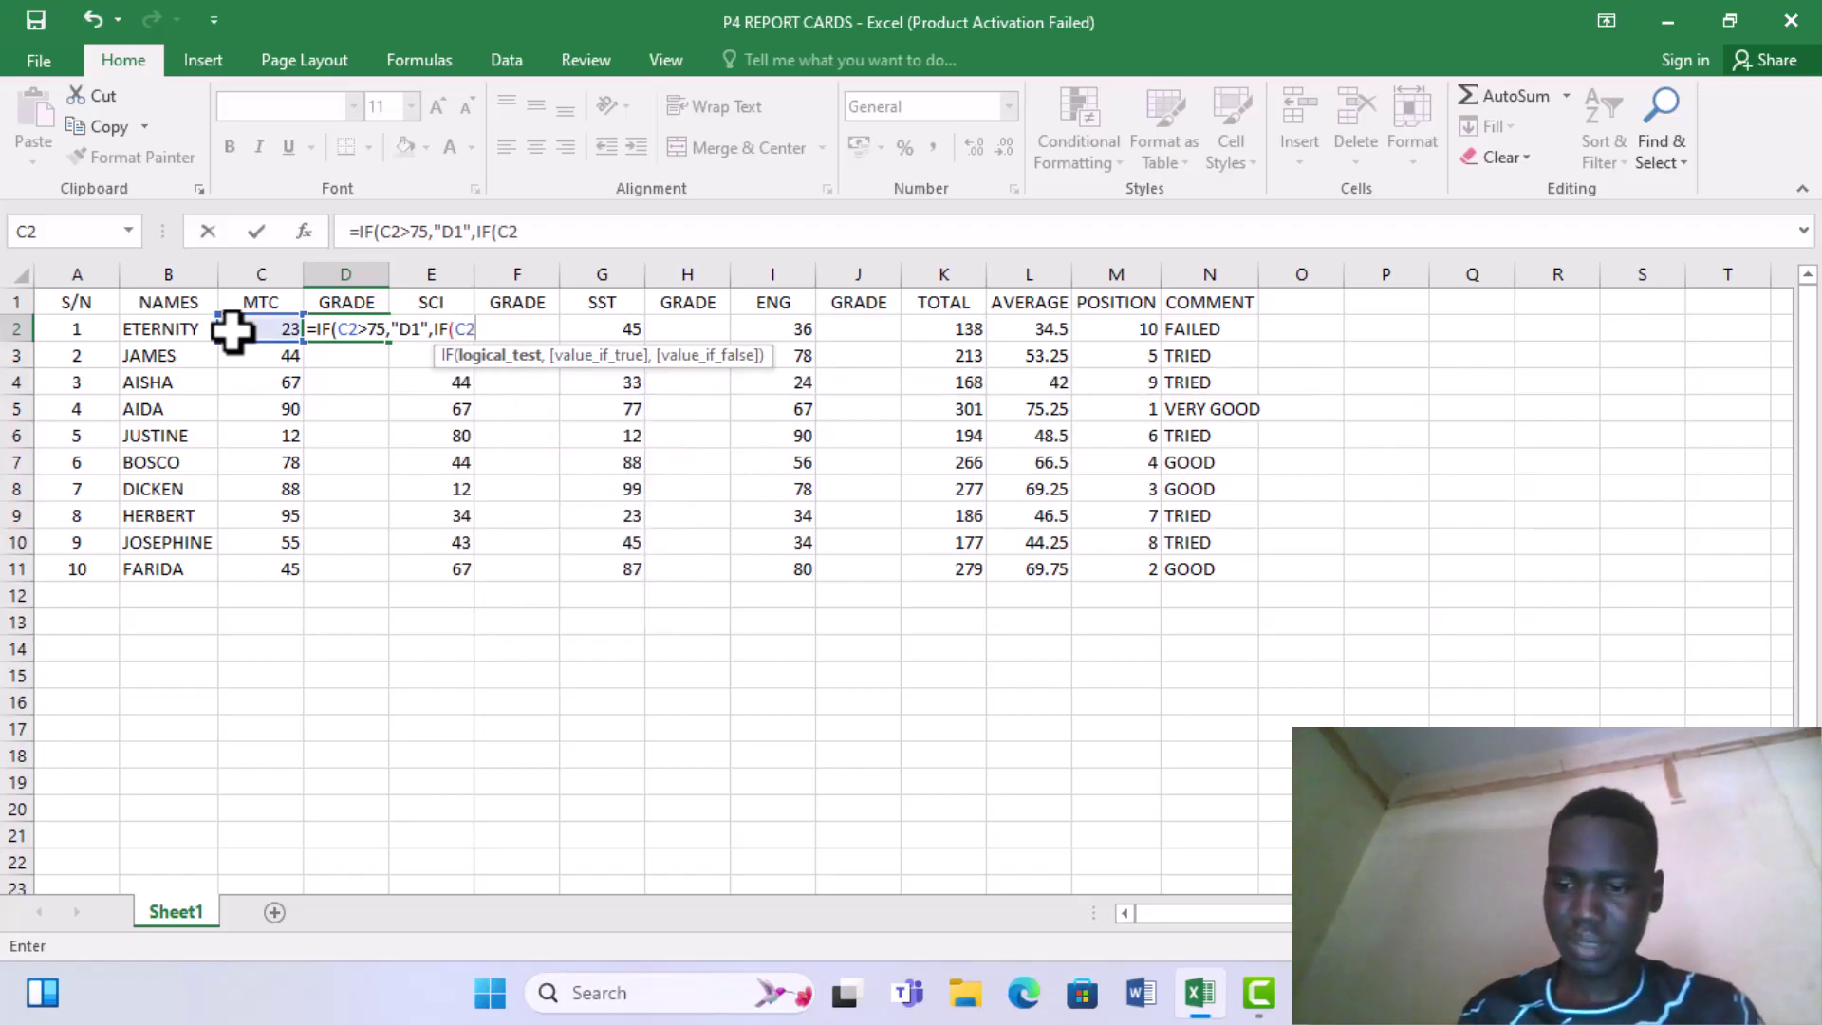
type(">")
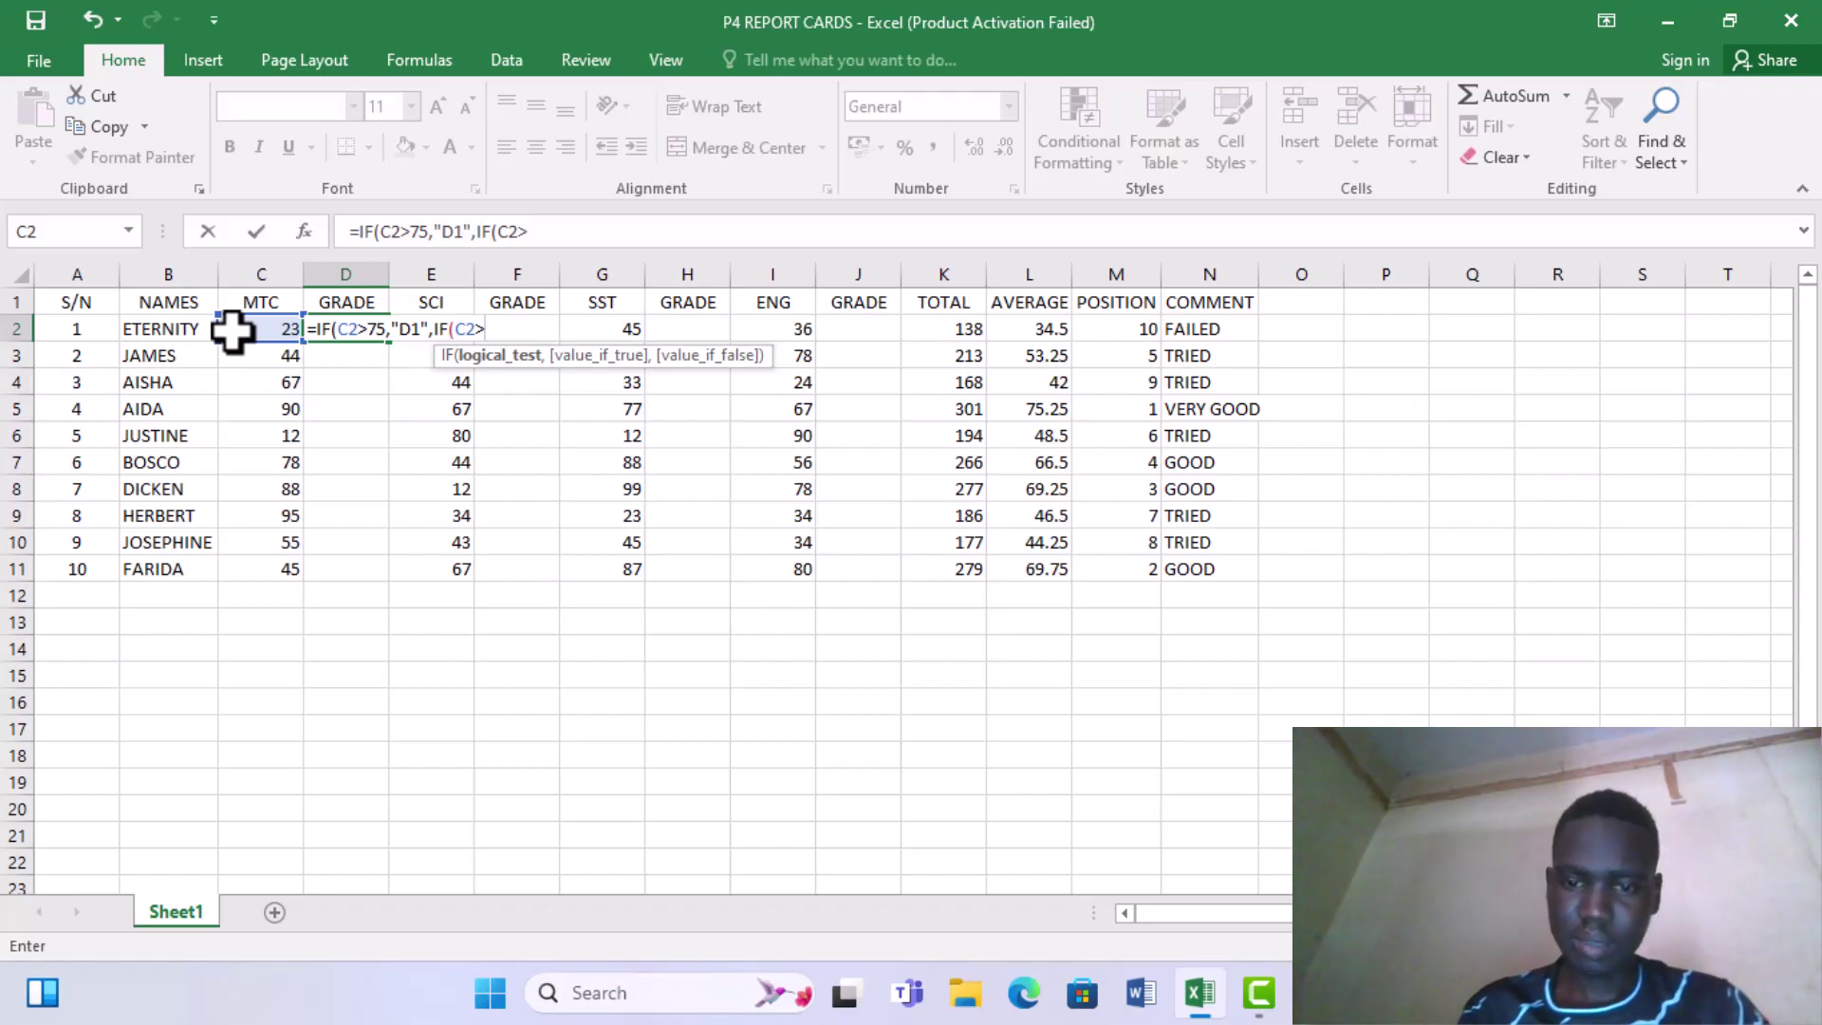
type("70,")
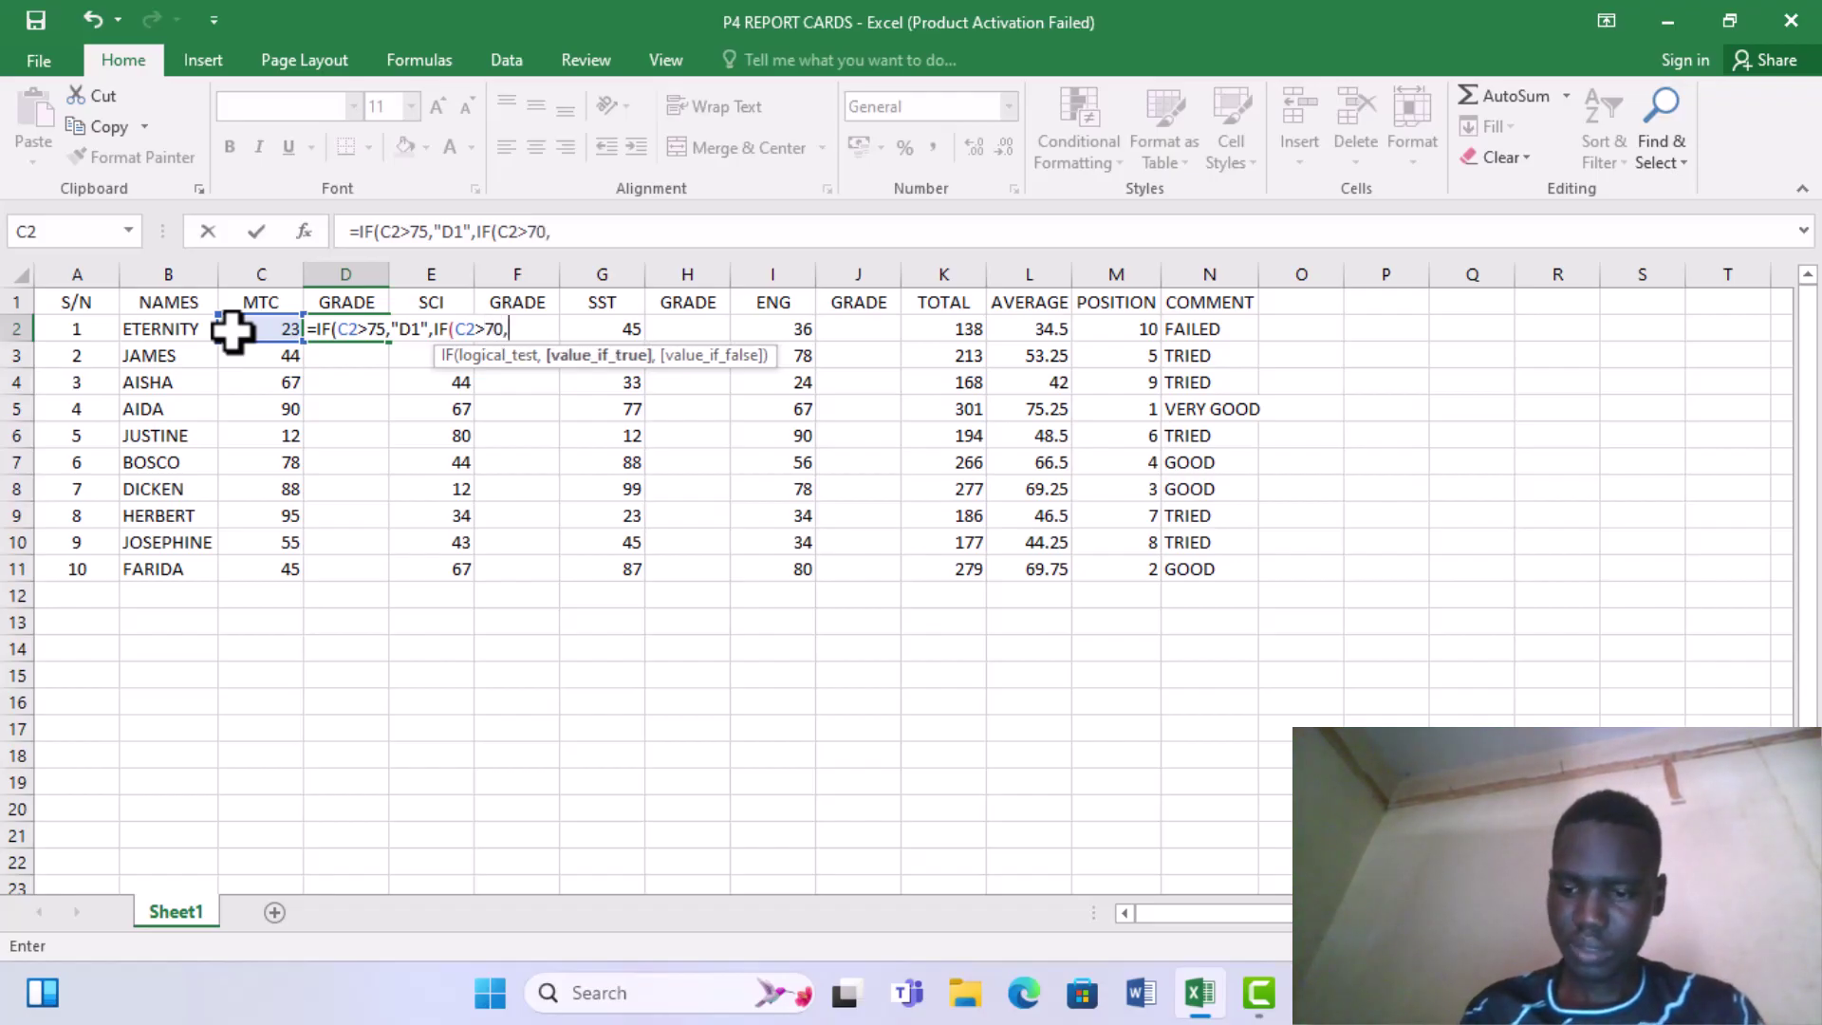
type("\"D")
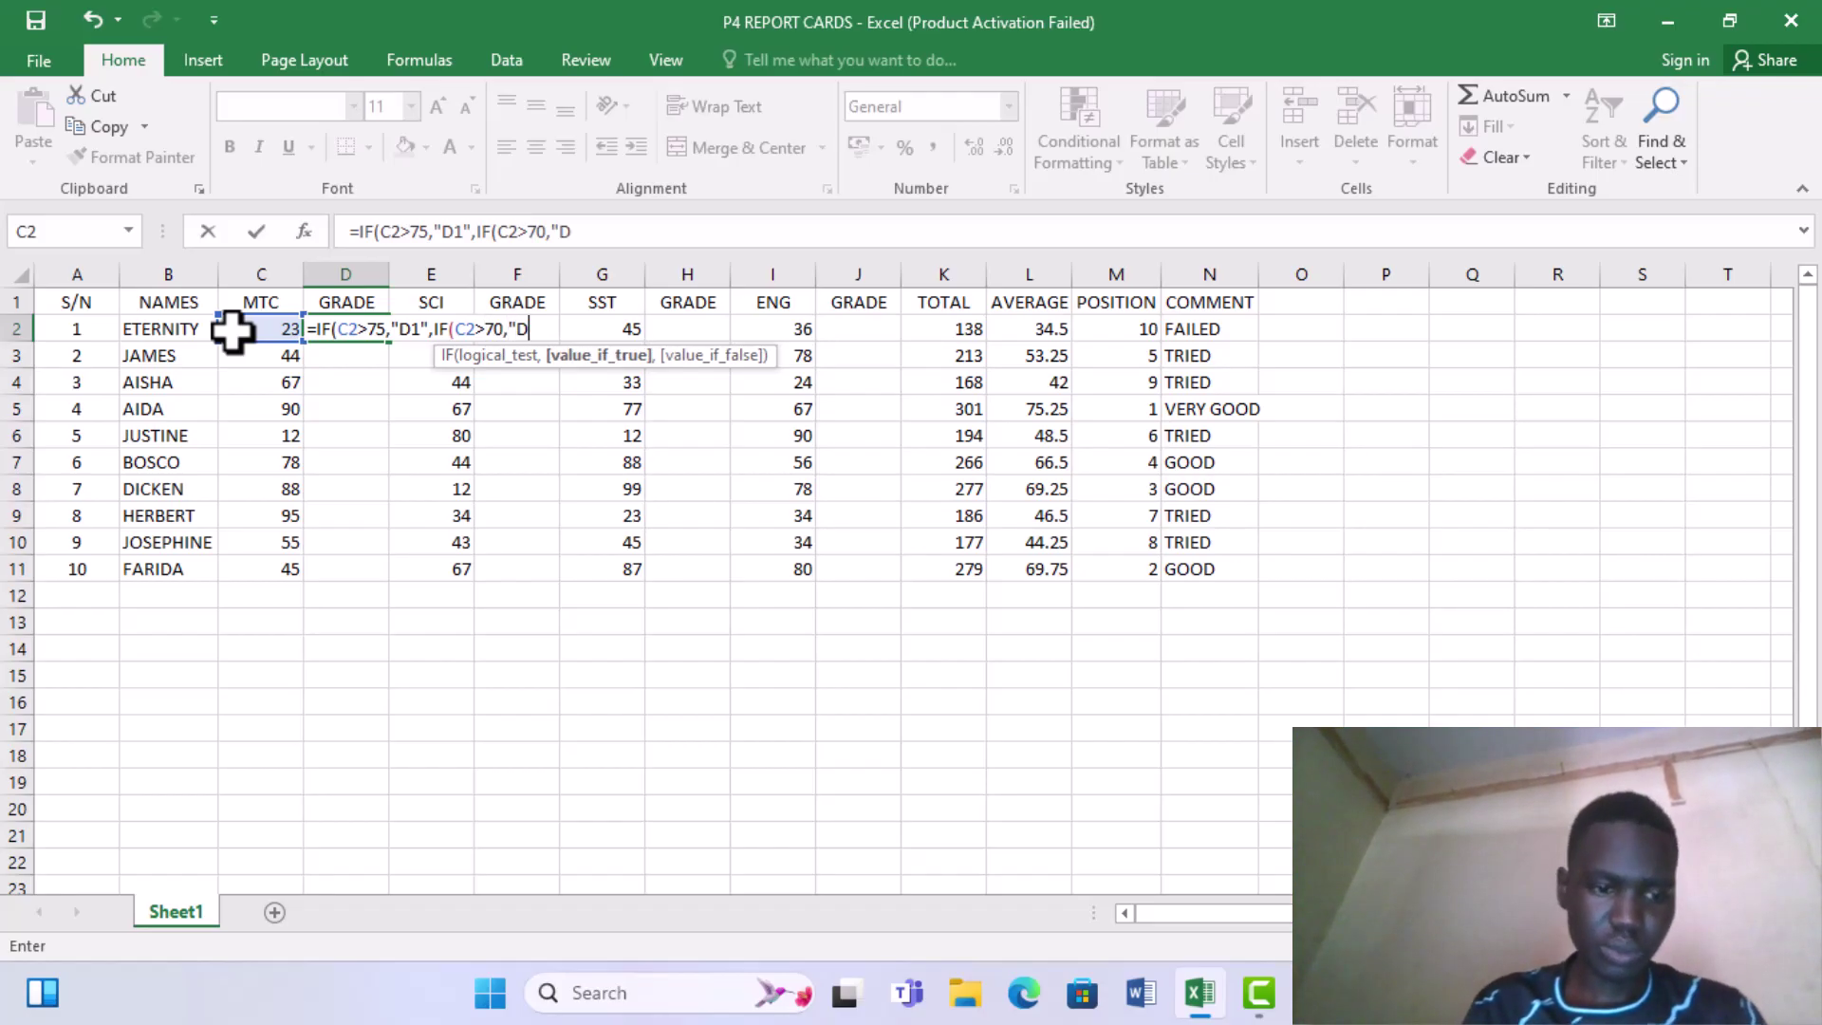
type("2")
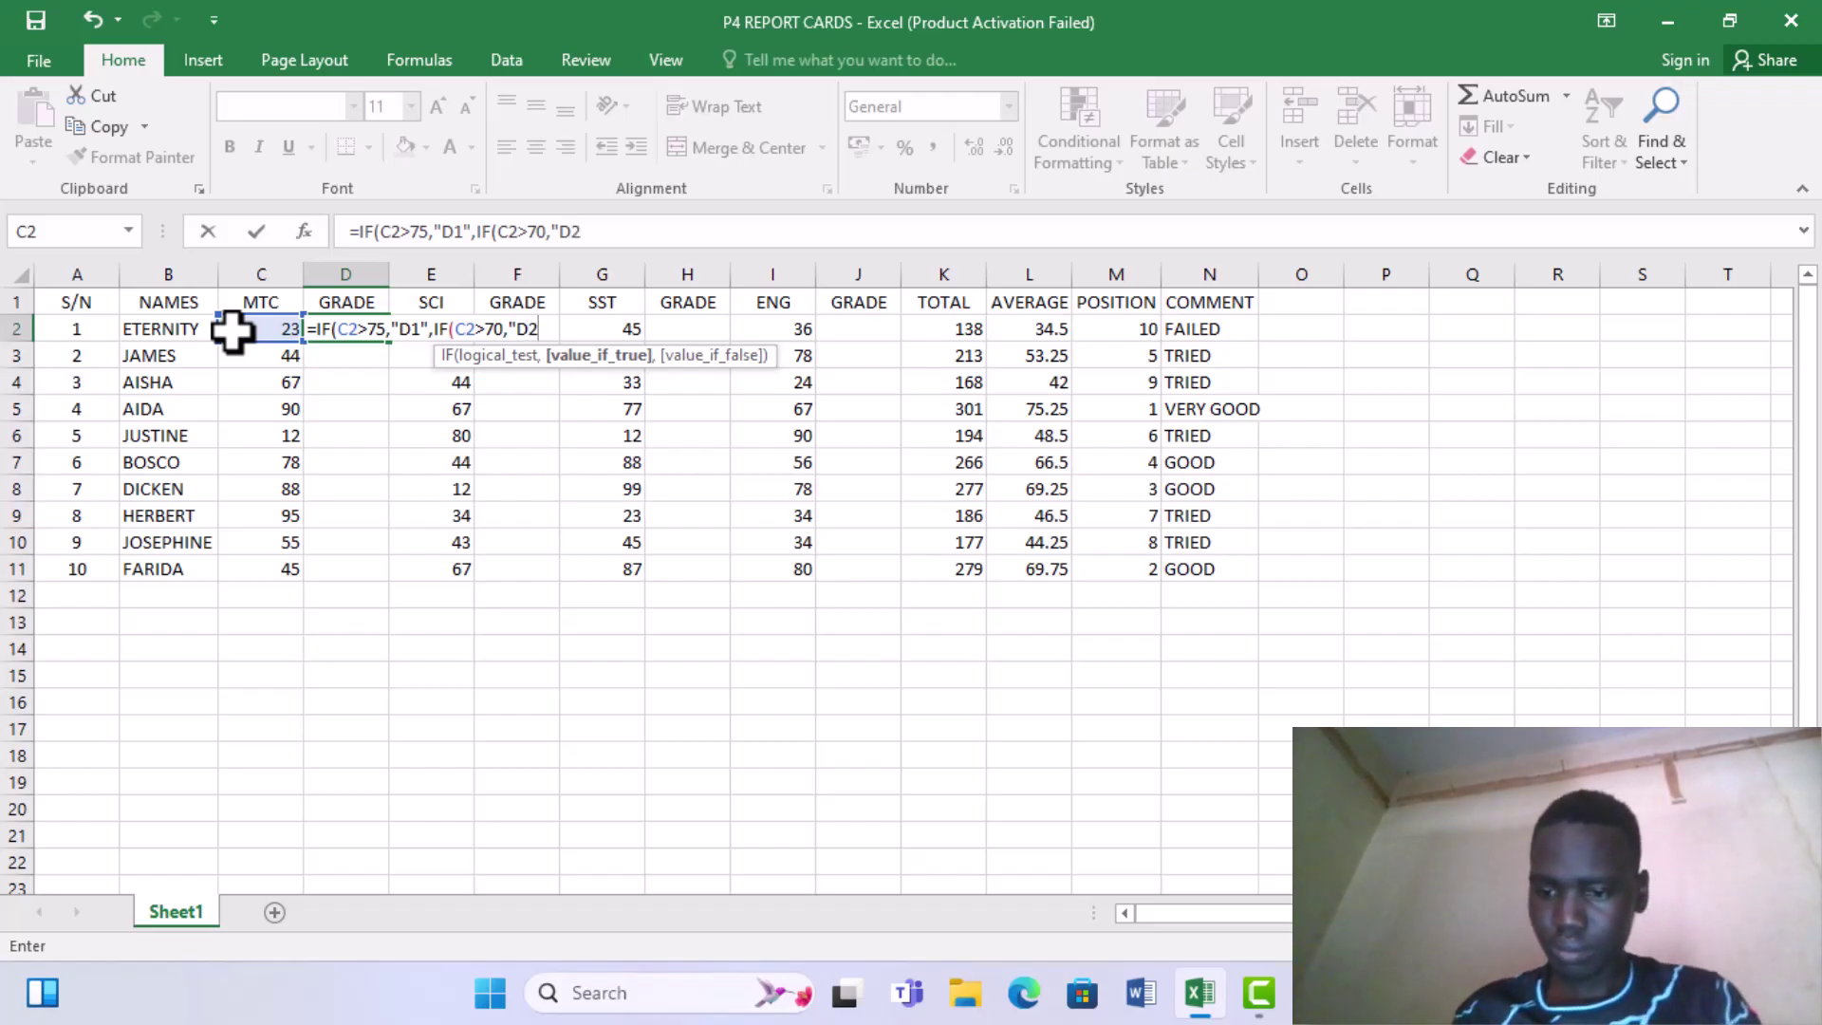
type("\"")
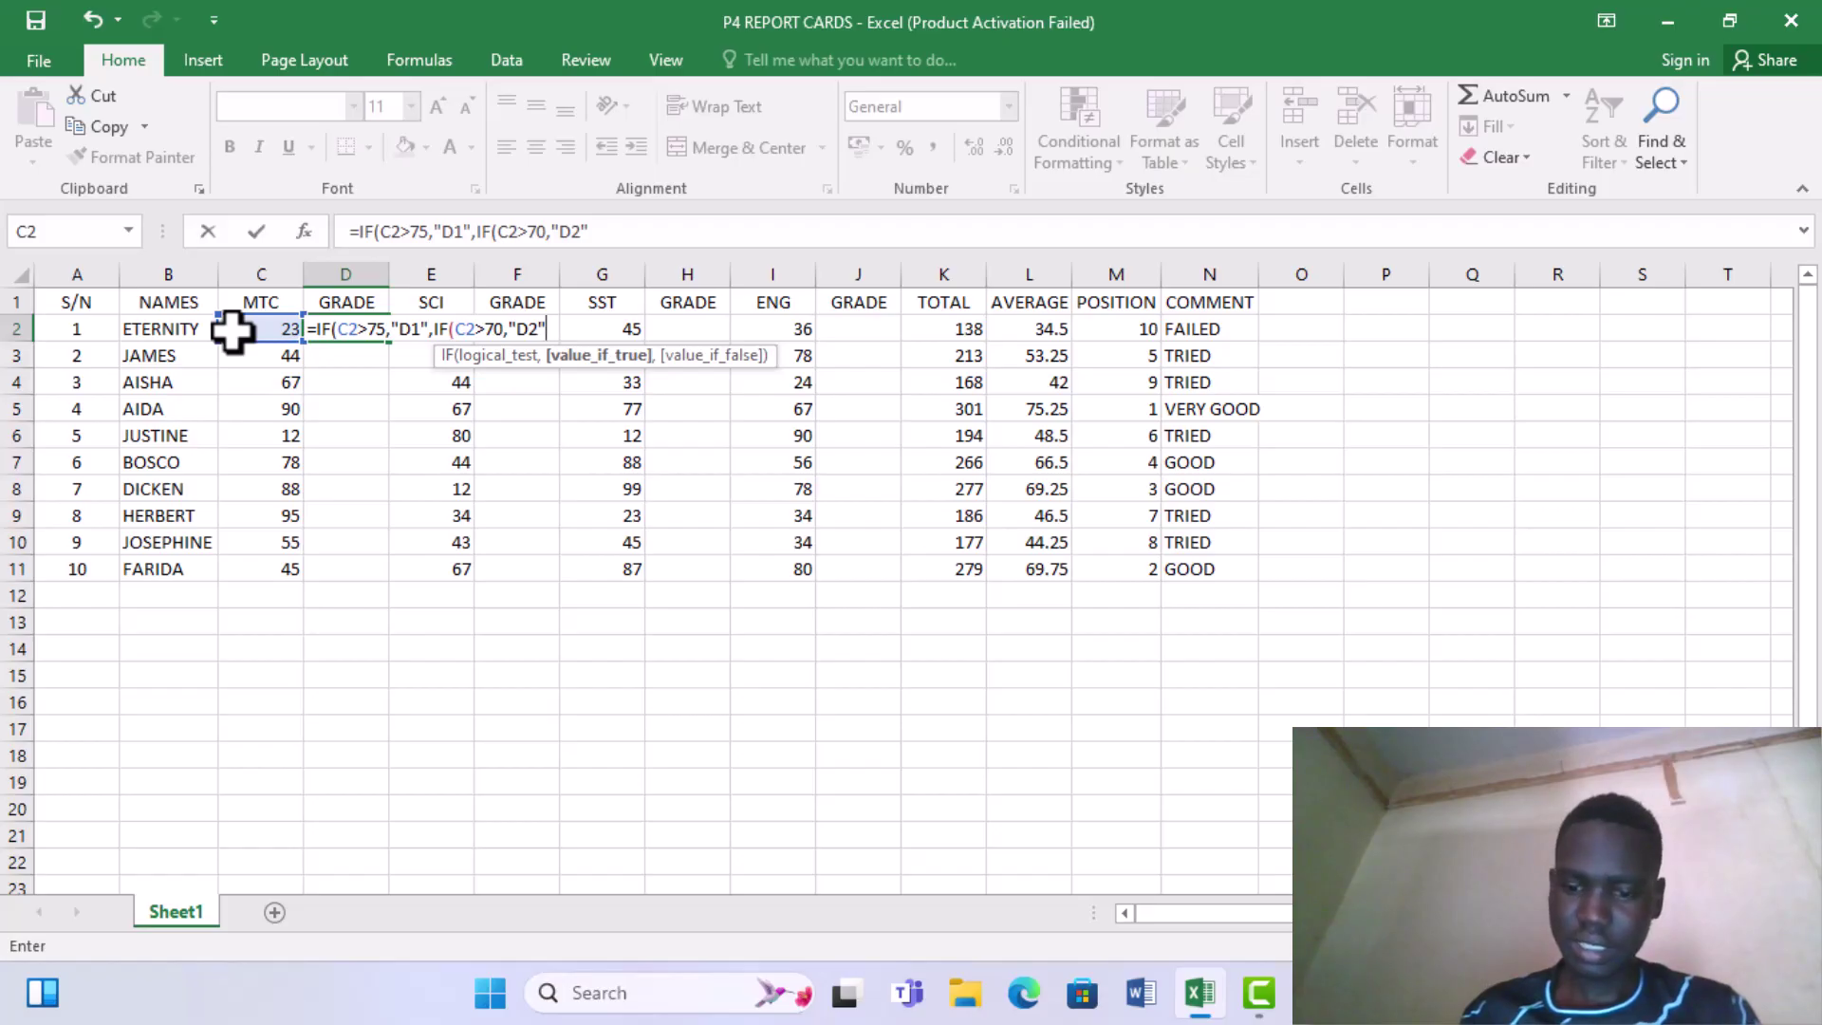
Extend the D2 grade formula with a third nested IF(C2>60,"C3" for marks above 60
type(",IF")
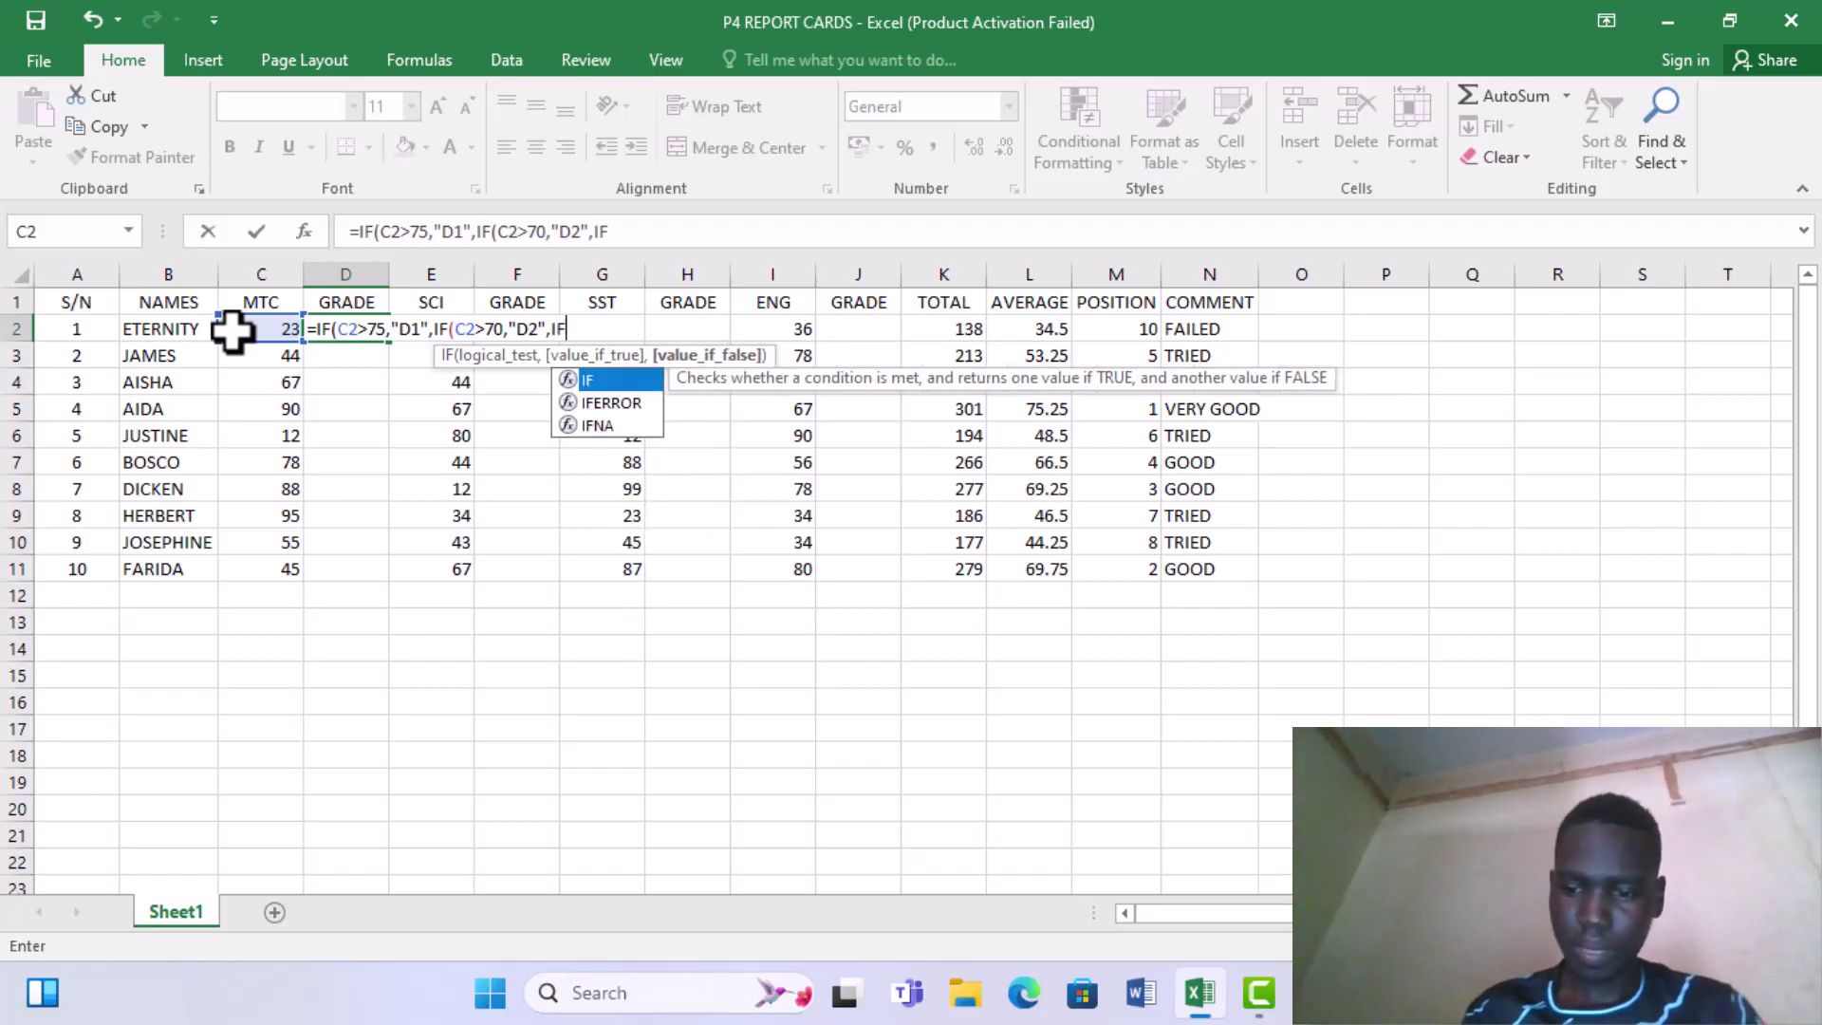
type("(")
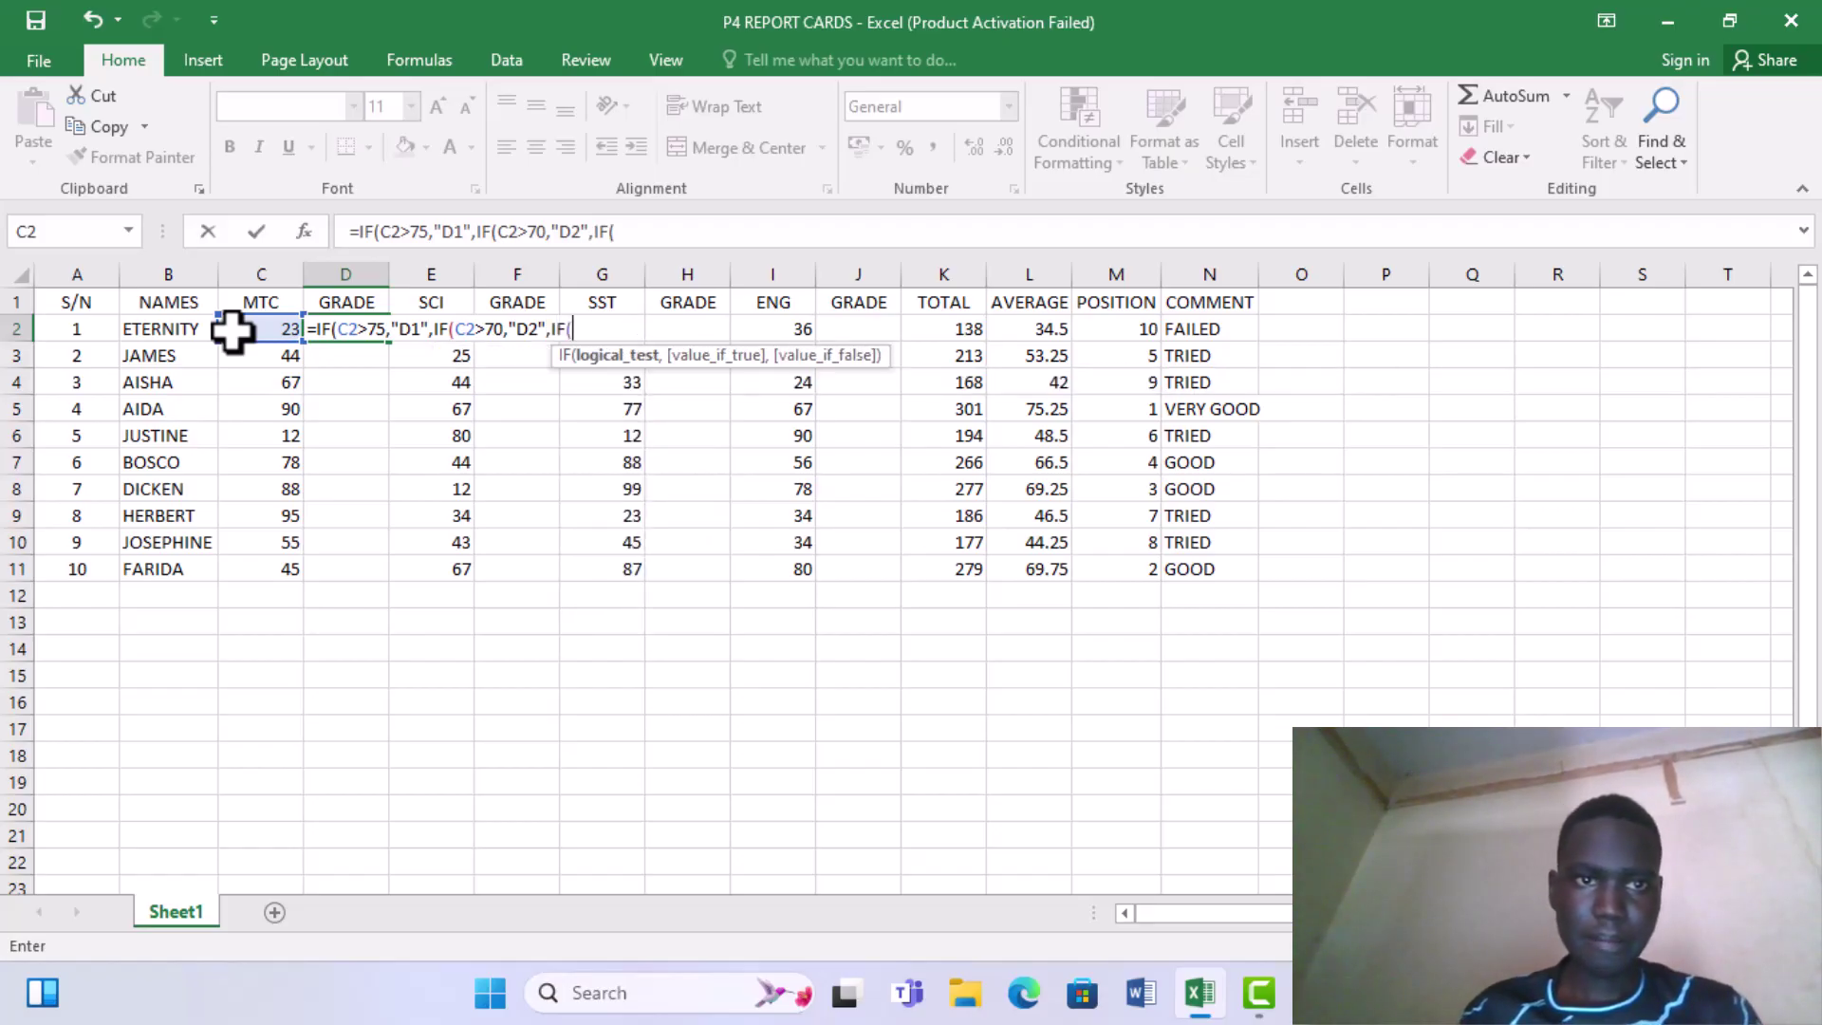
type("C2")
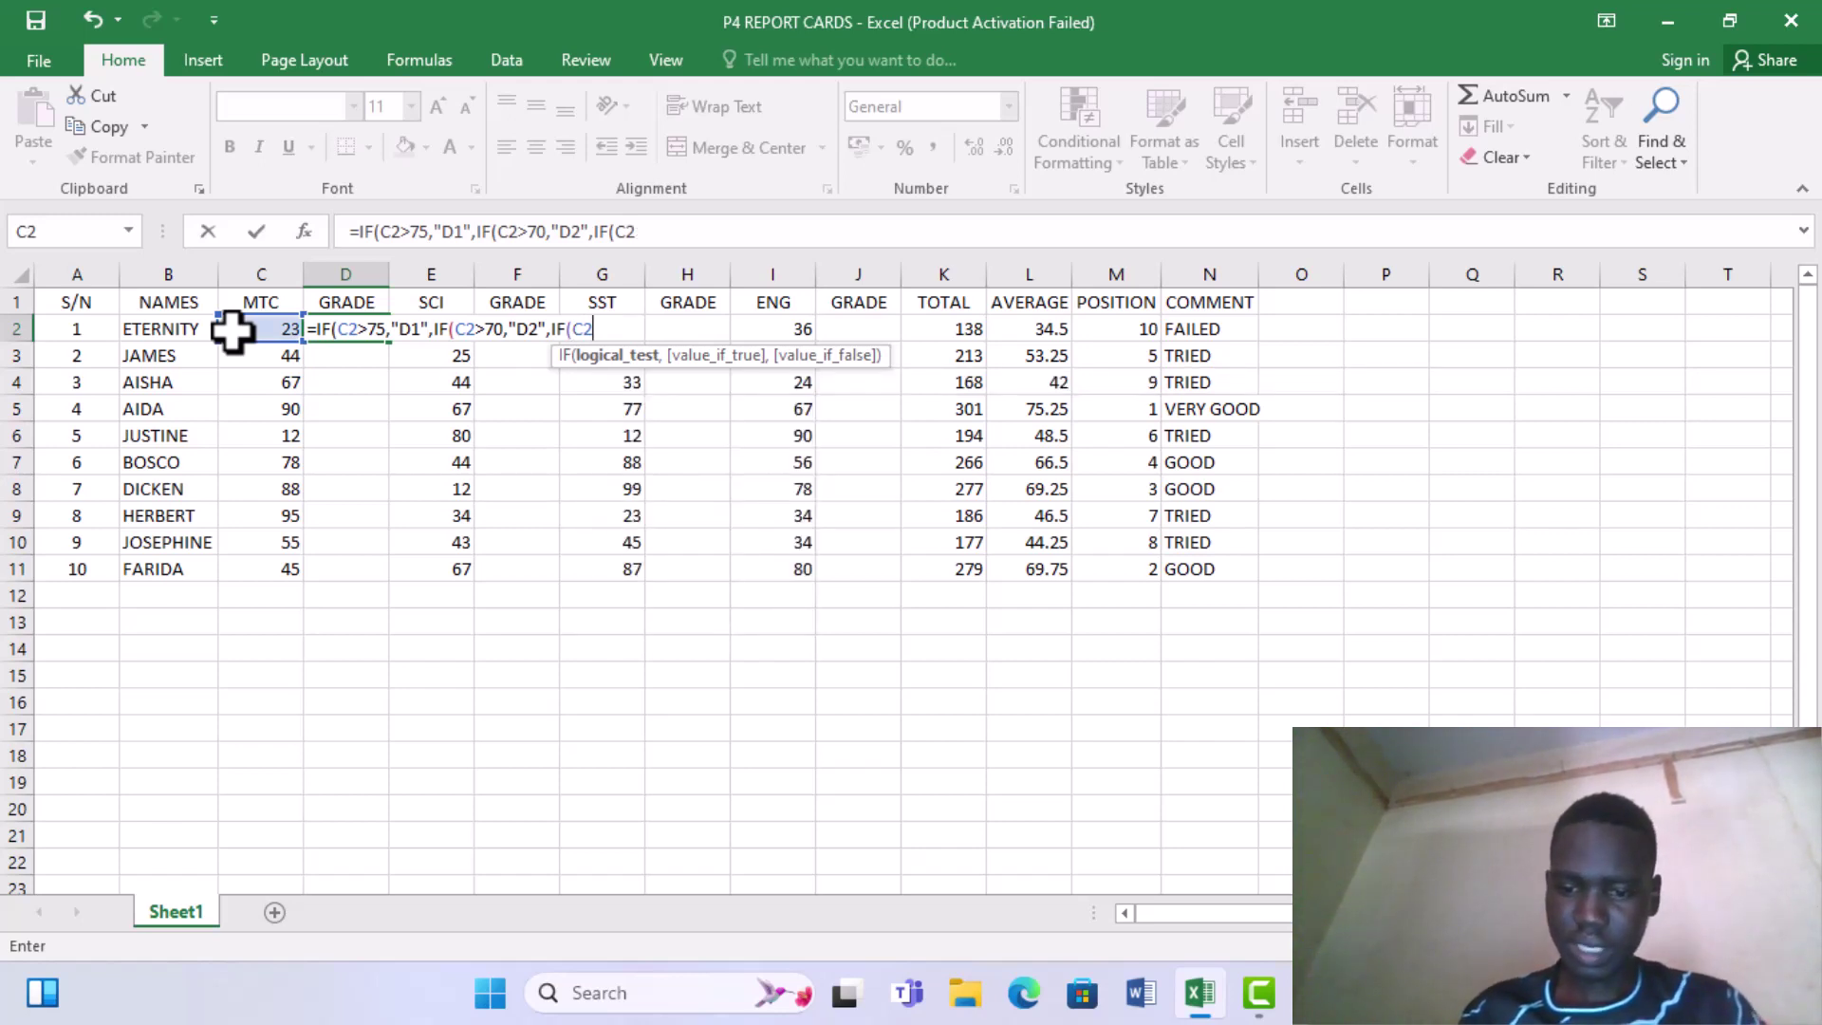
type(">")
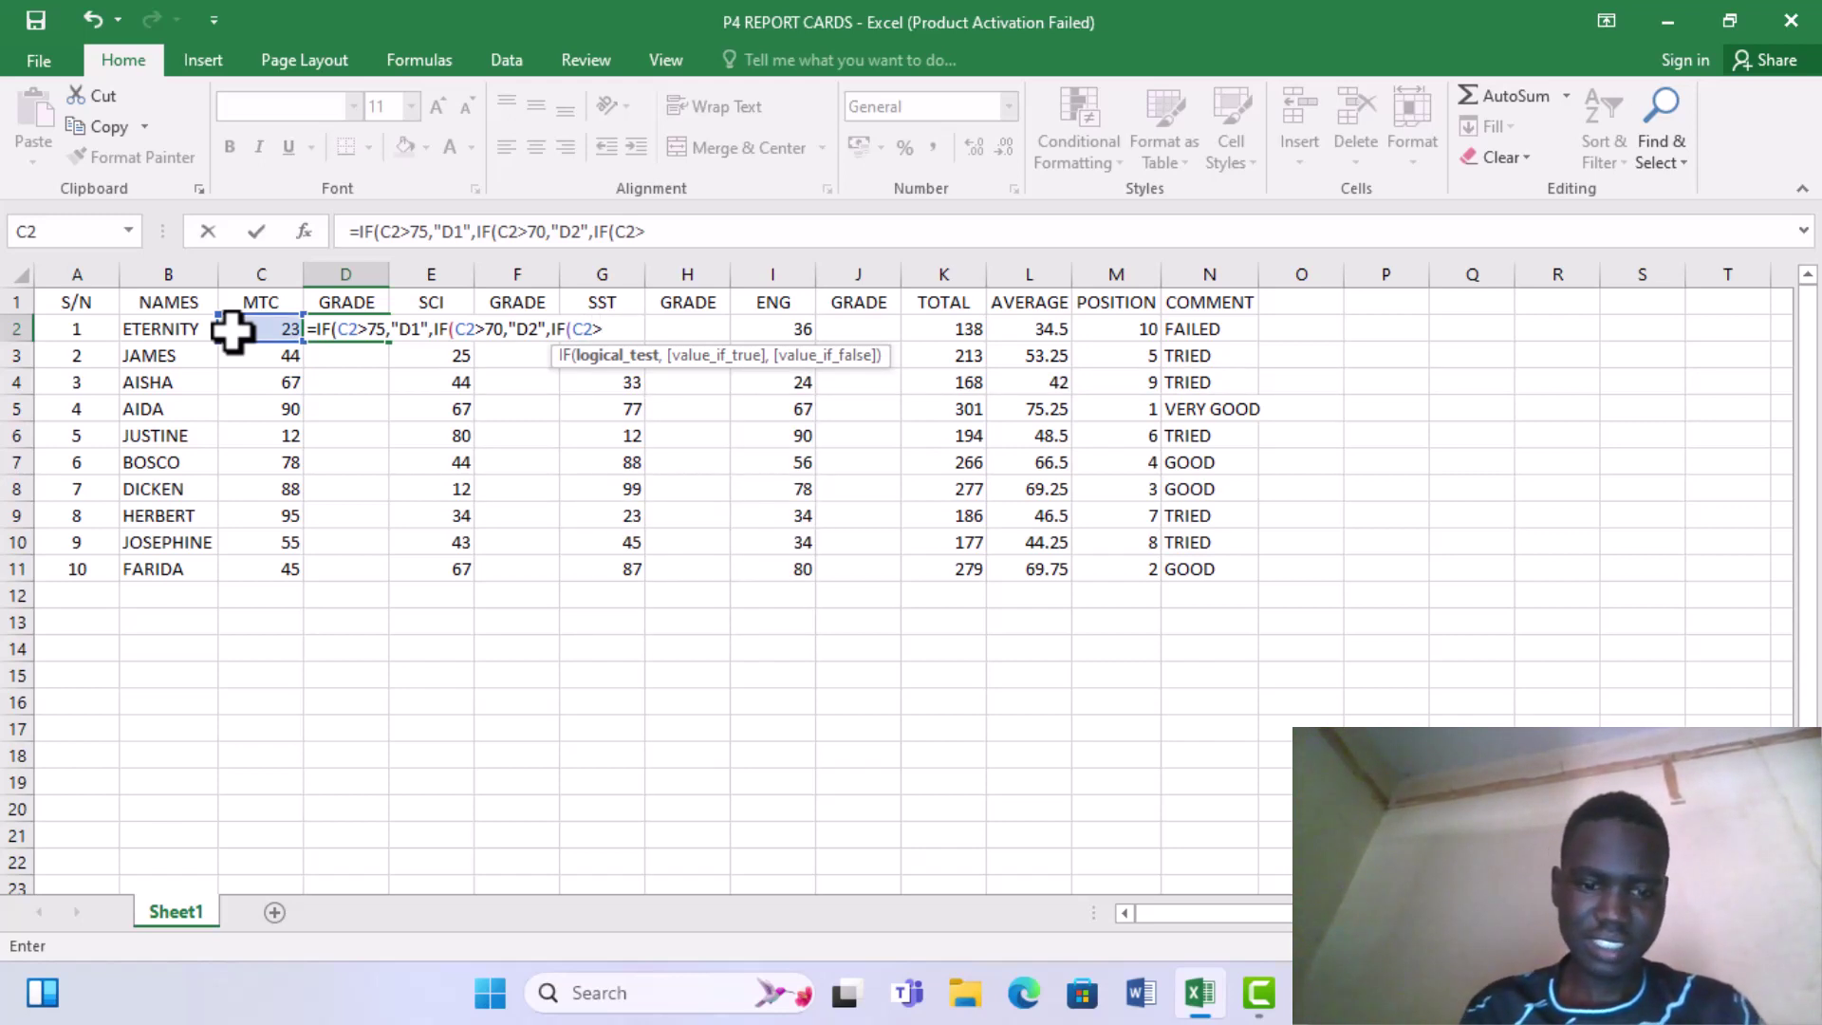
type("60")
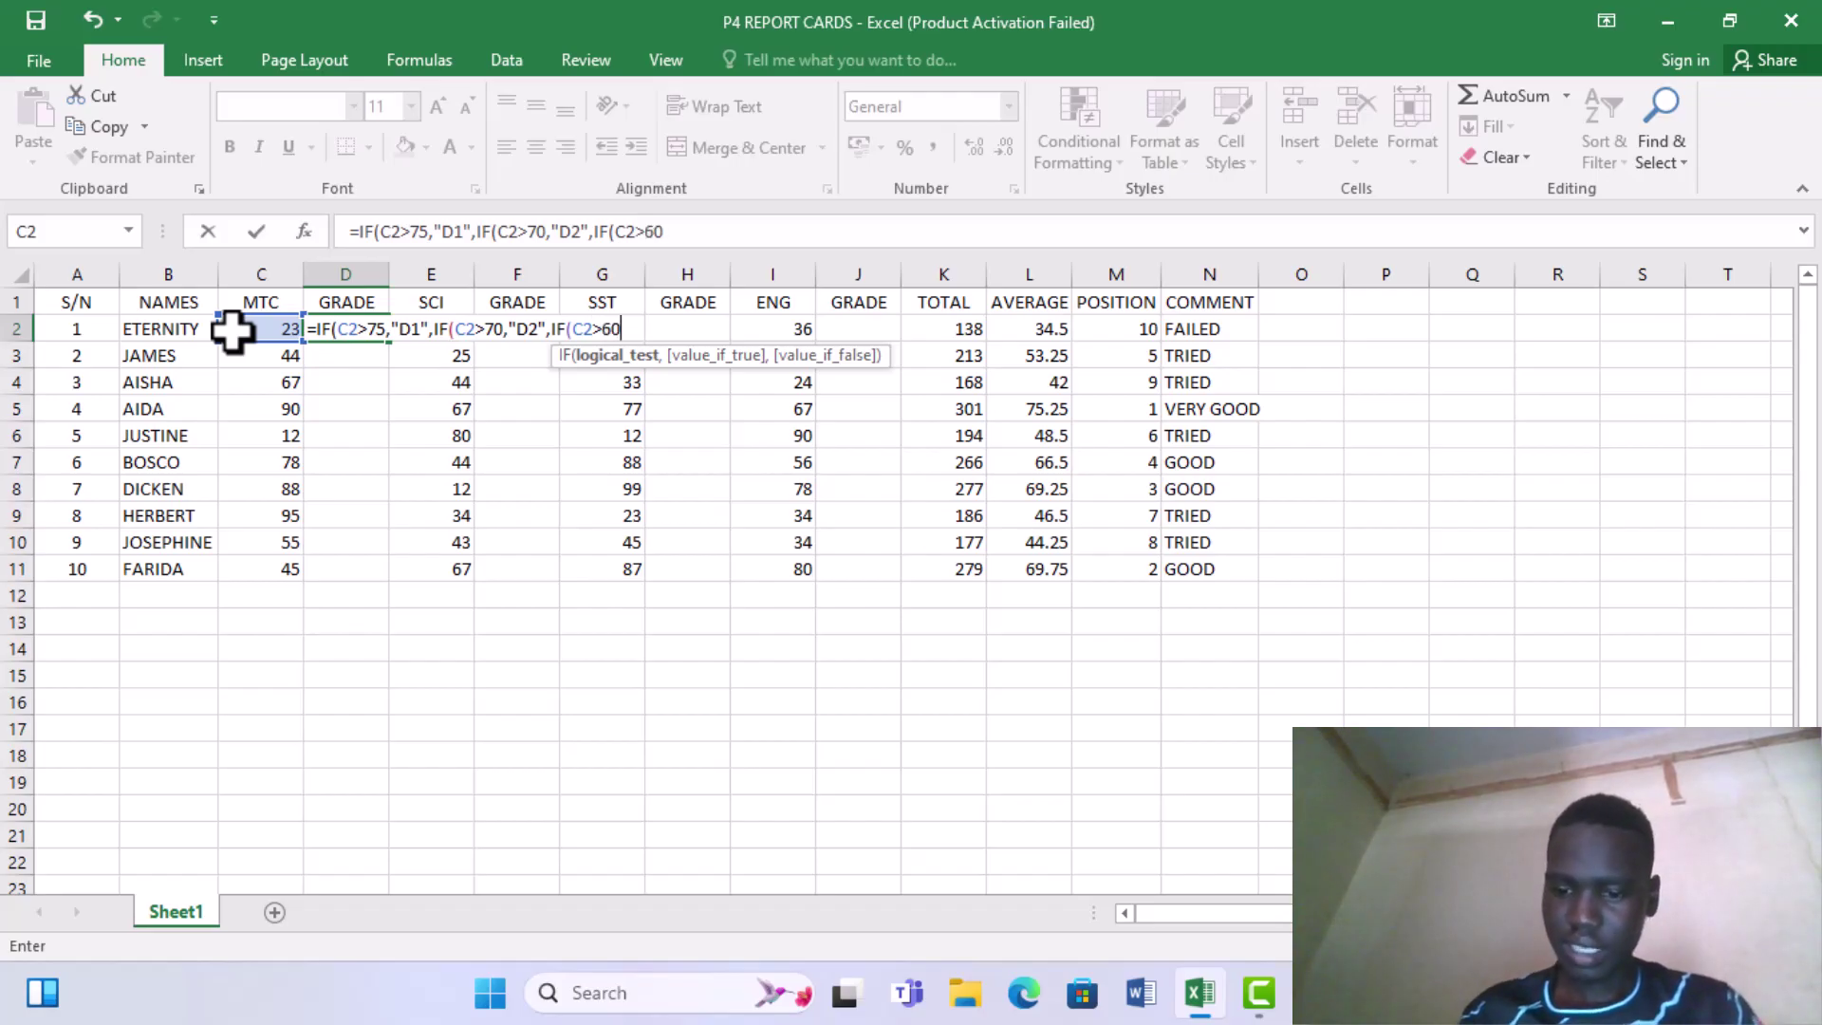
type(",")
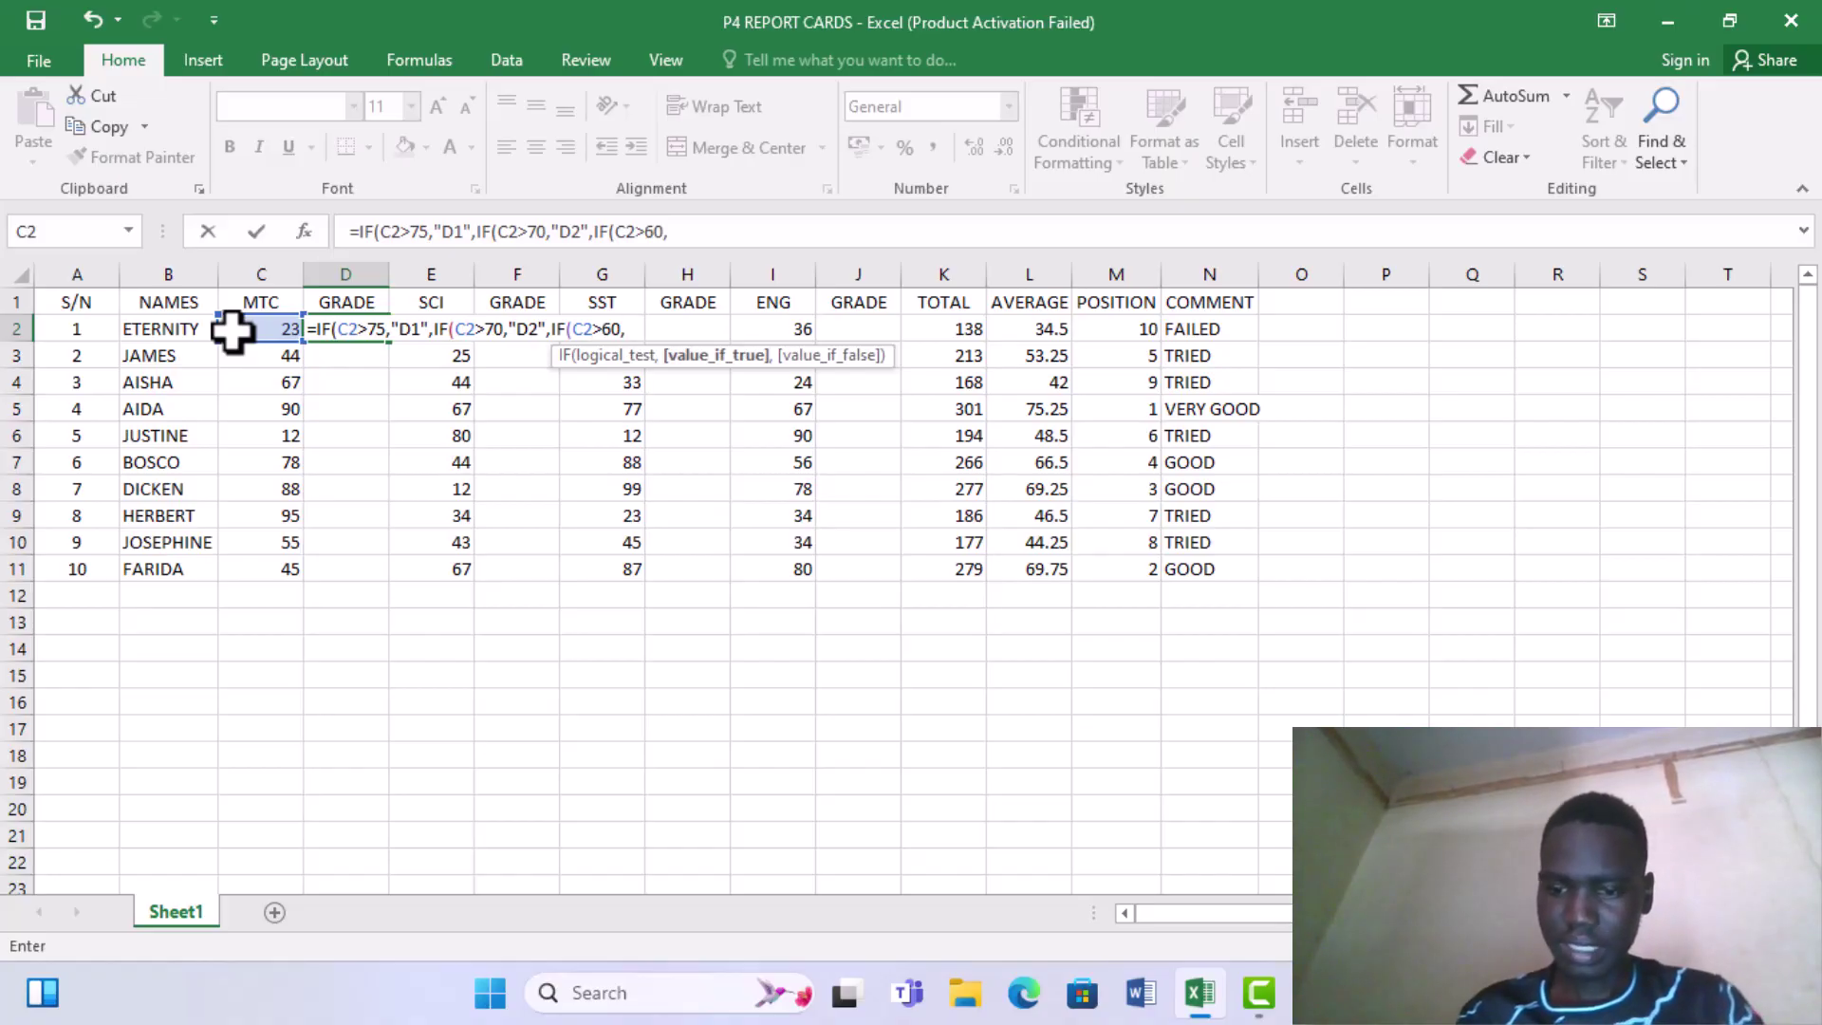
type("\"")
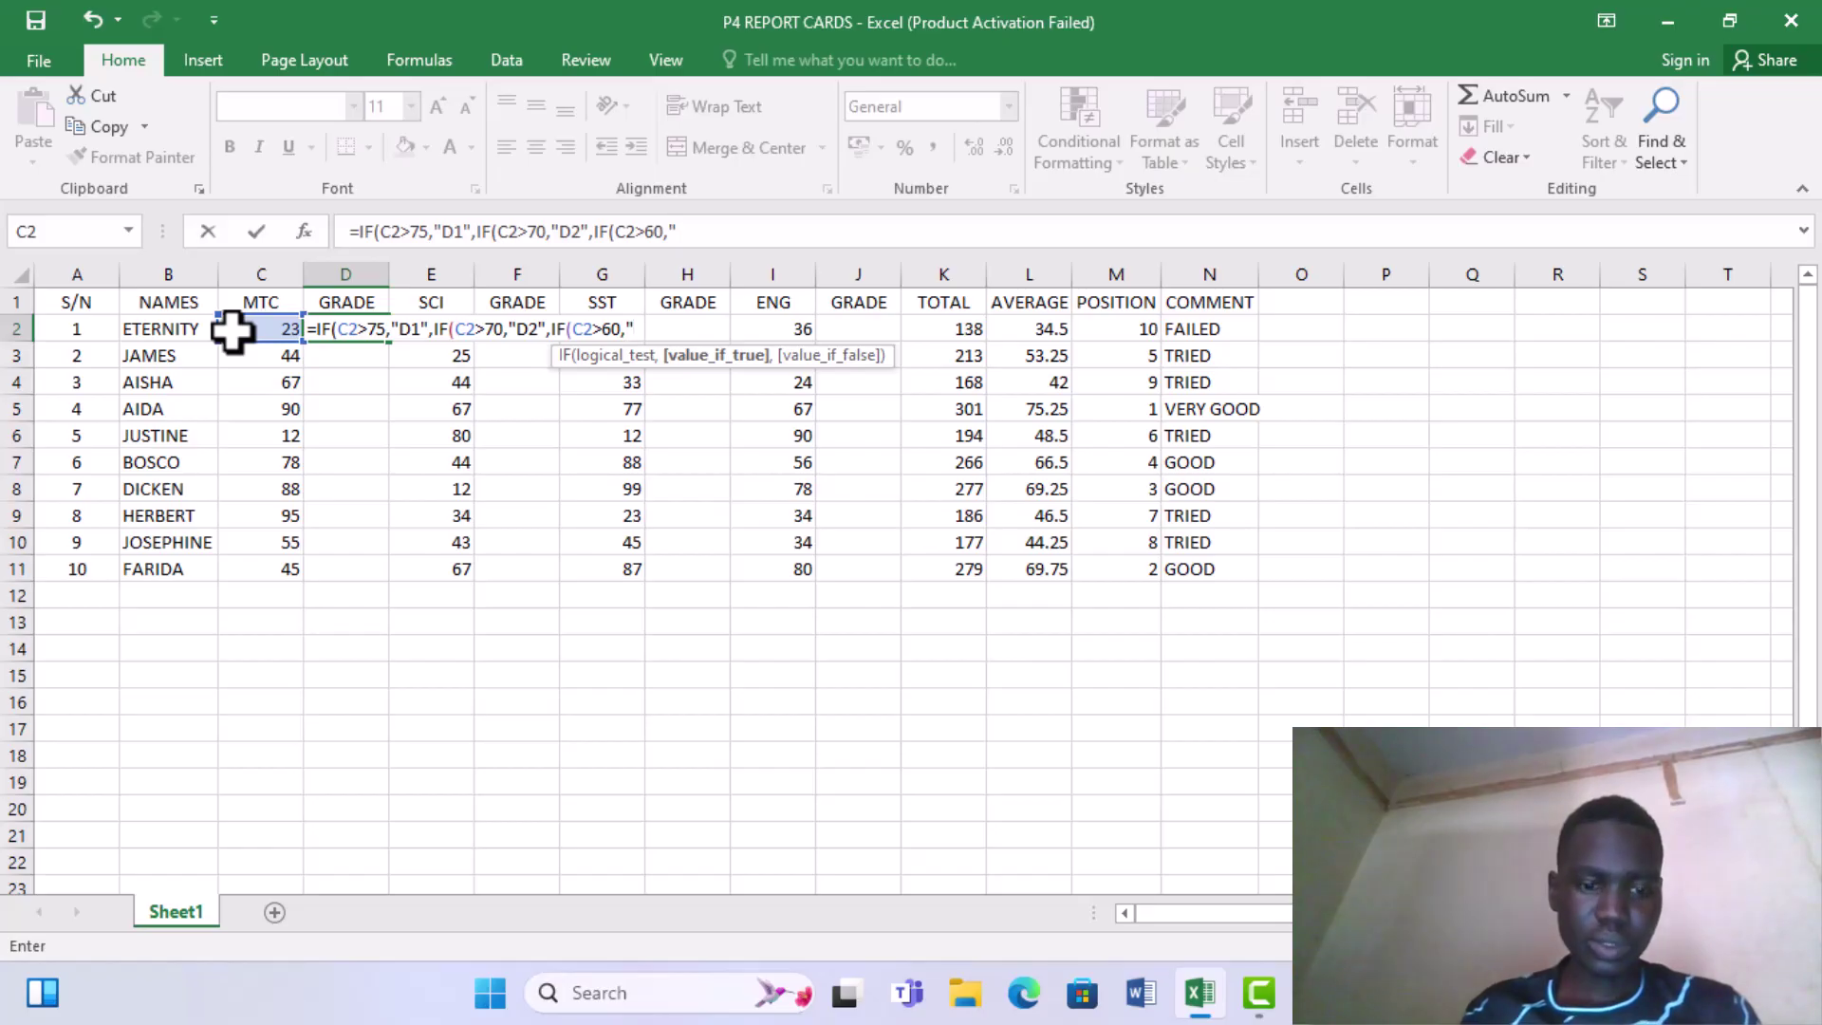
type("C3")
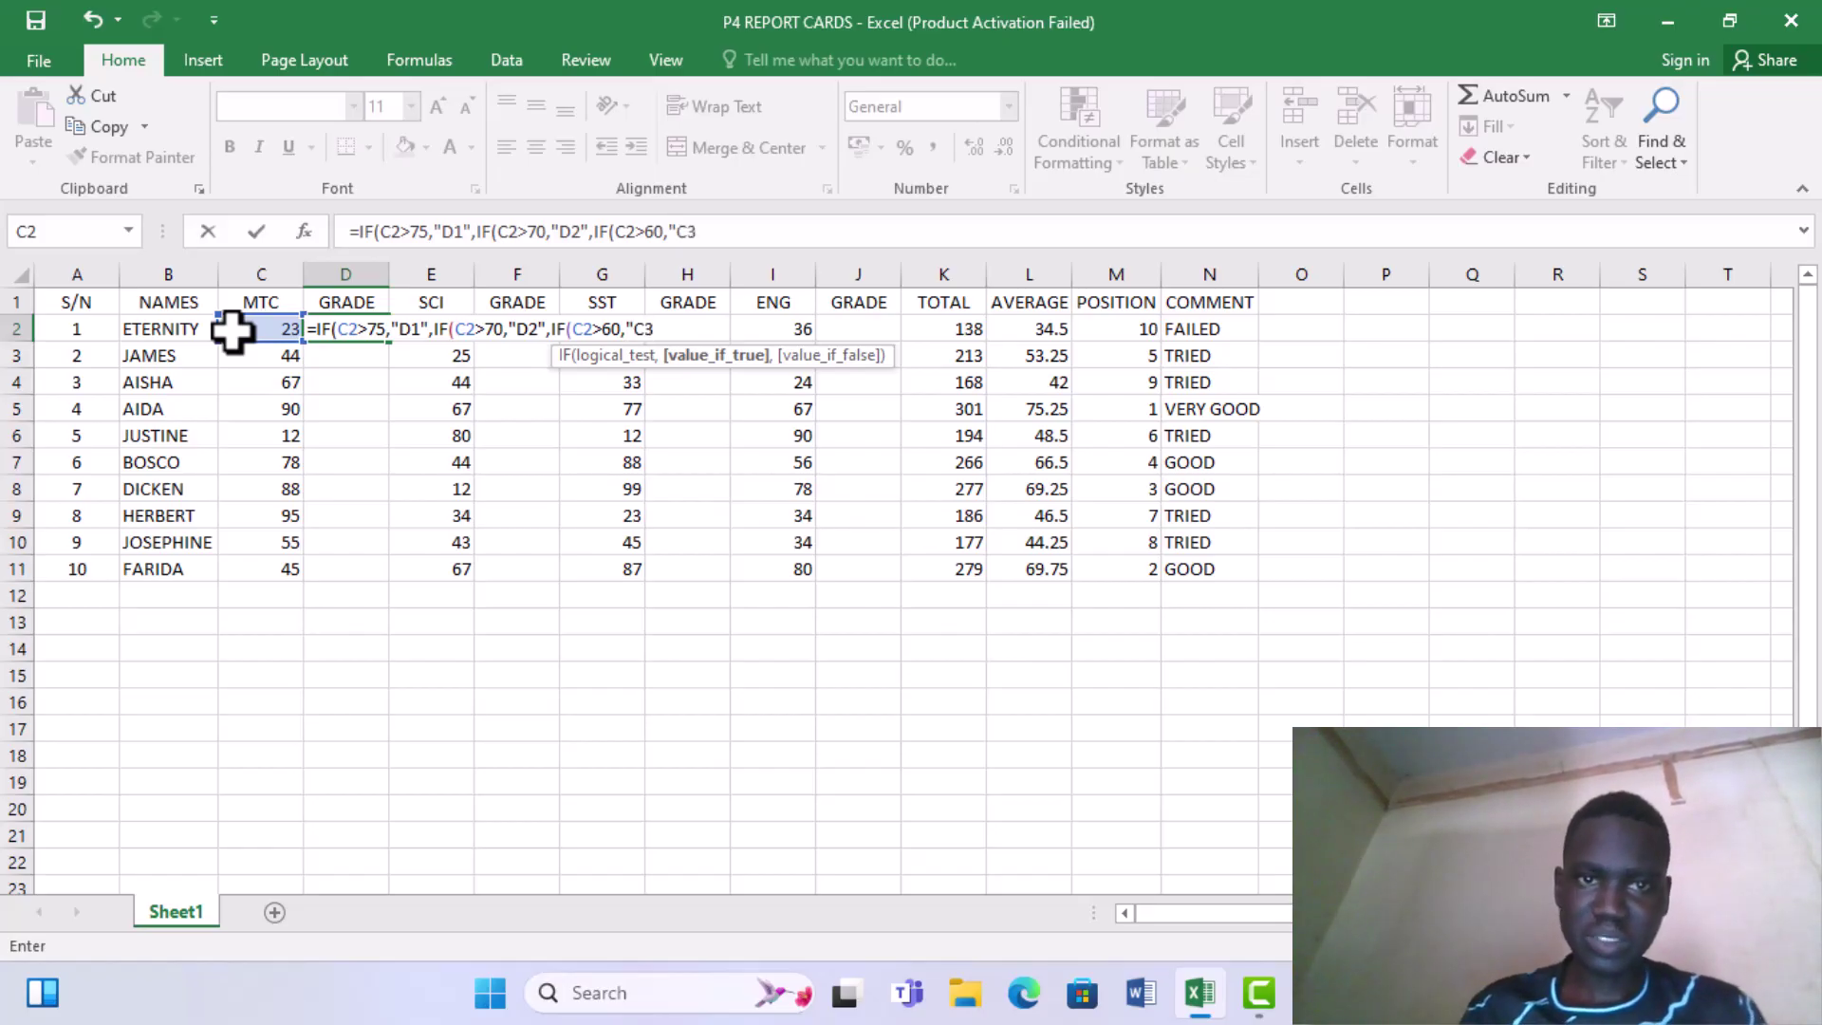
type("\"")
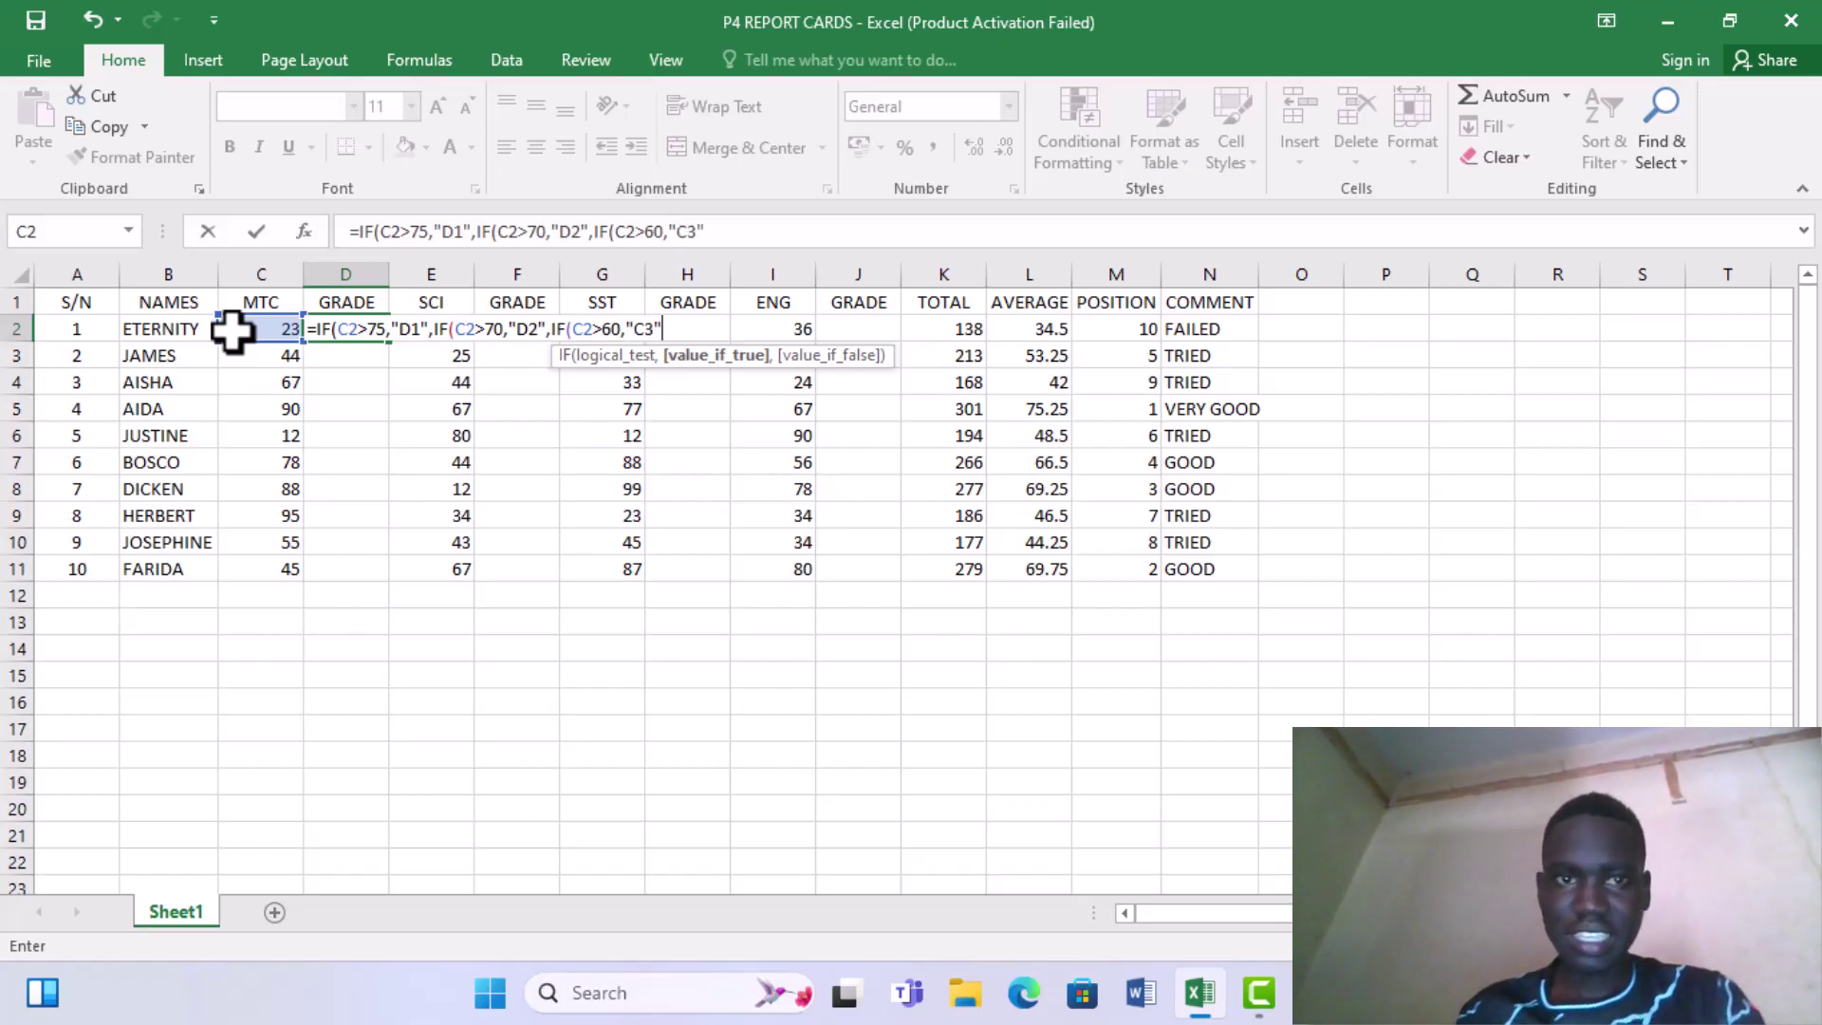
Finish the D2 grade formula with "F9" as the fallback grade, closing all three nested IFs, and enter it
type(",")
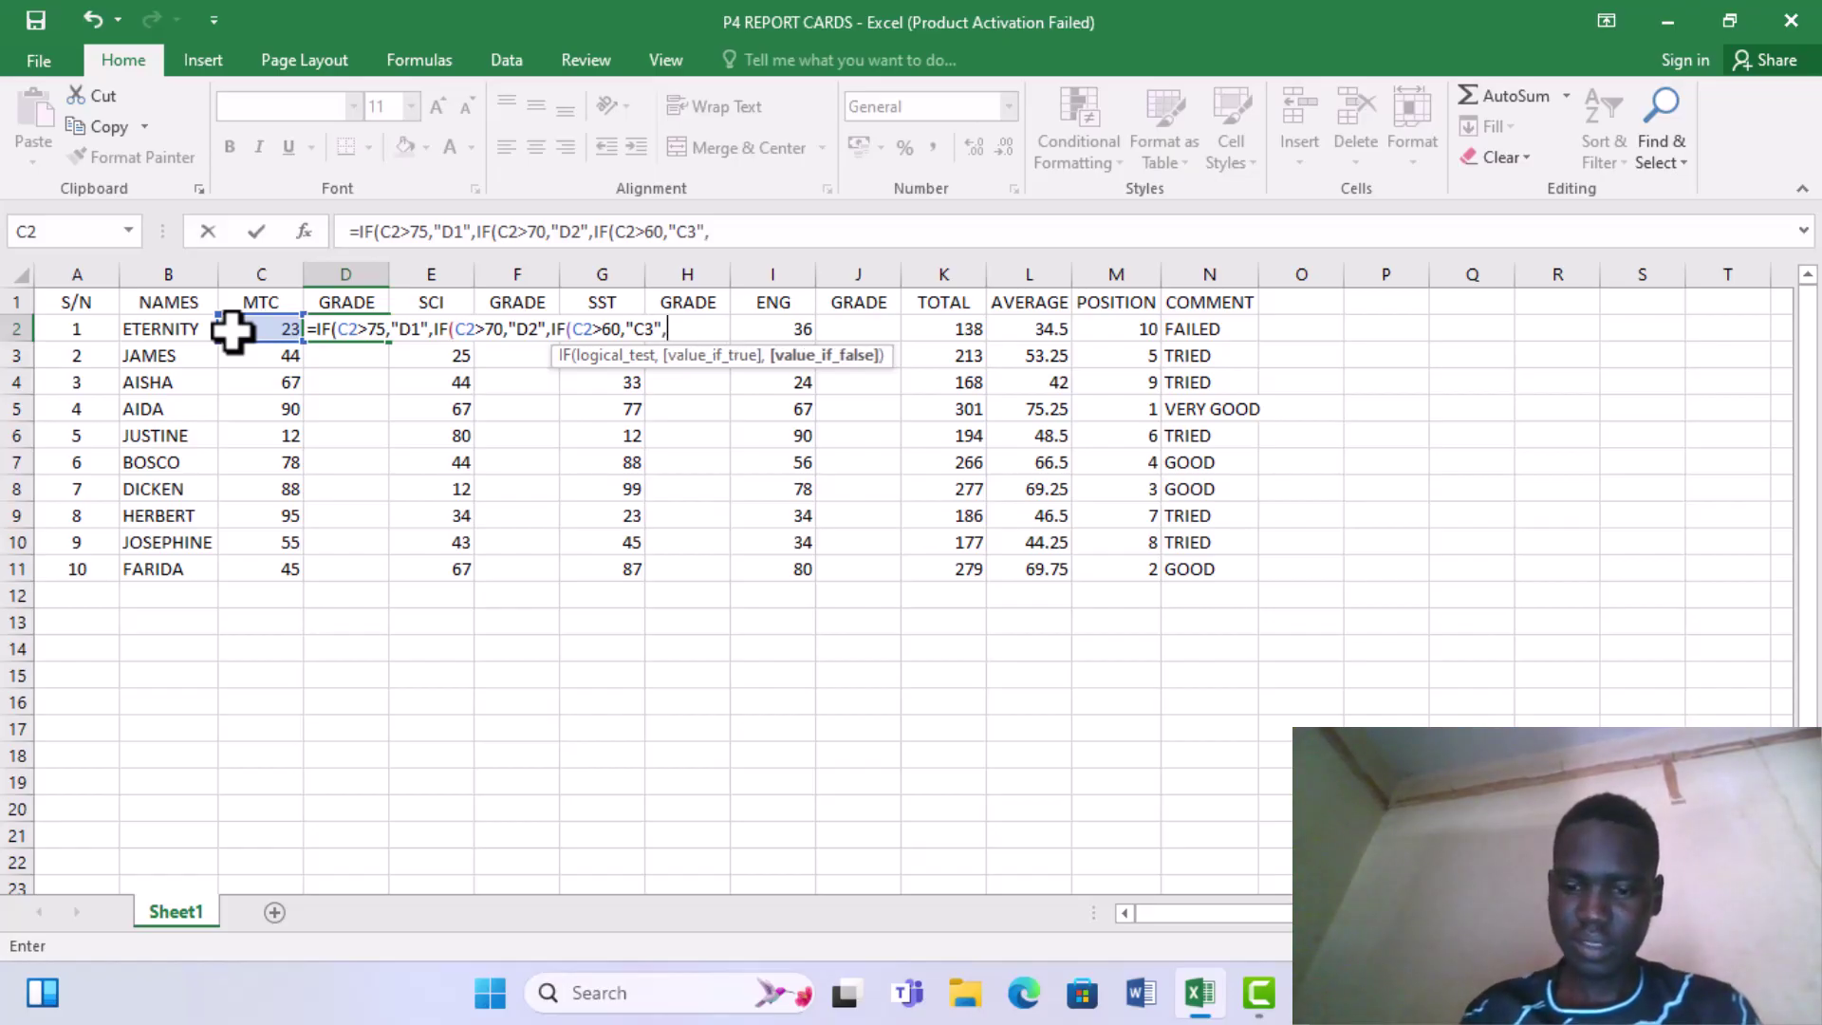
type("\"")
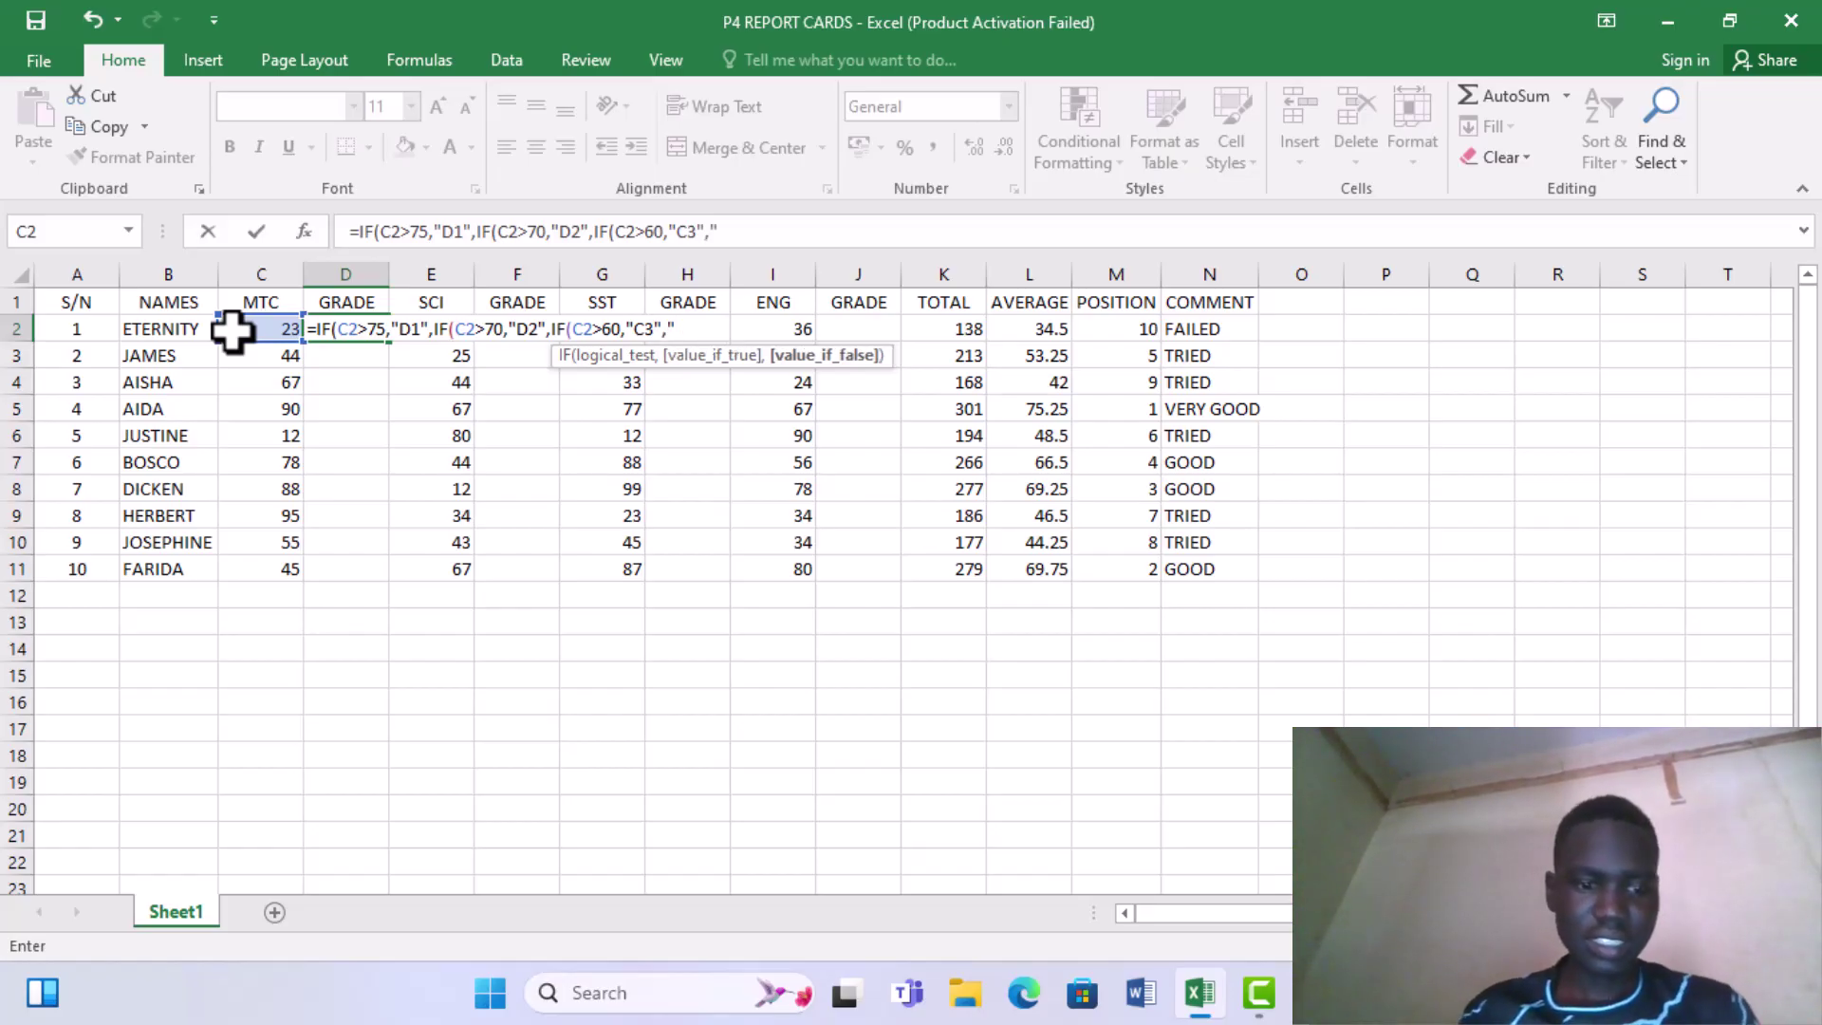
type("F9")
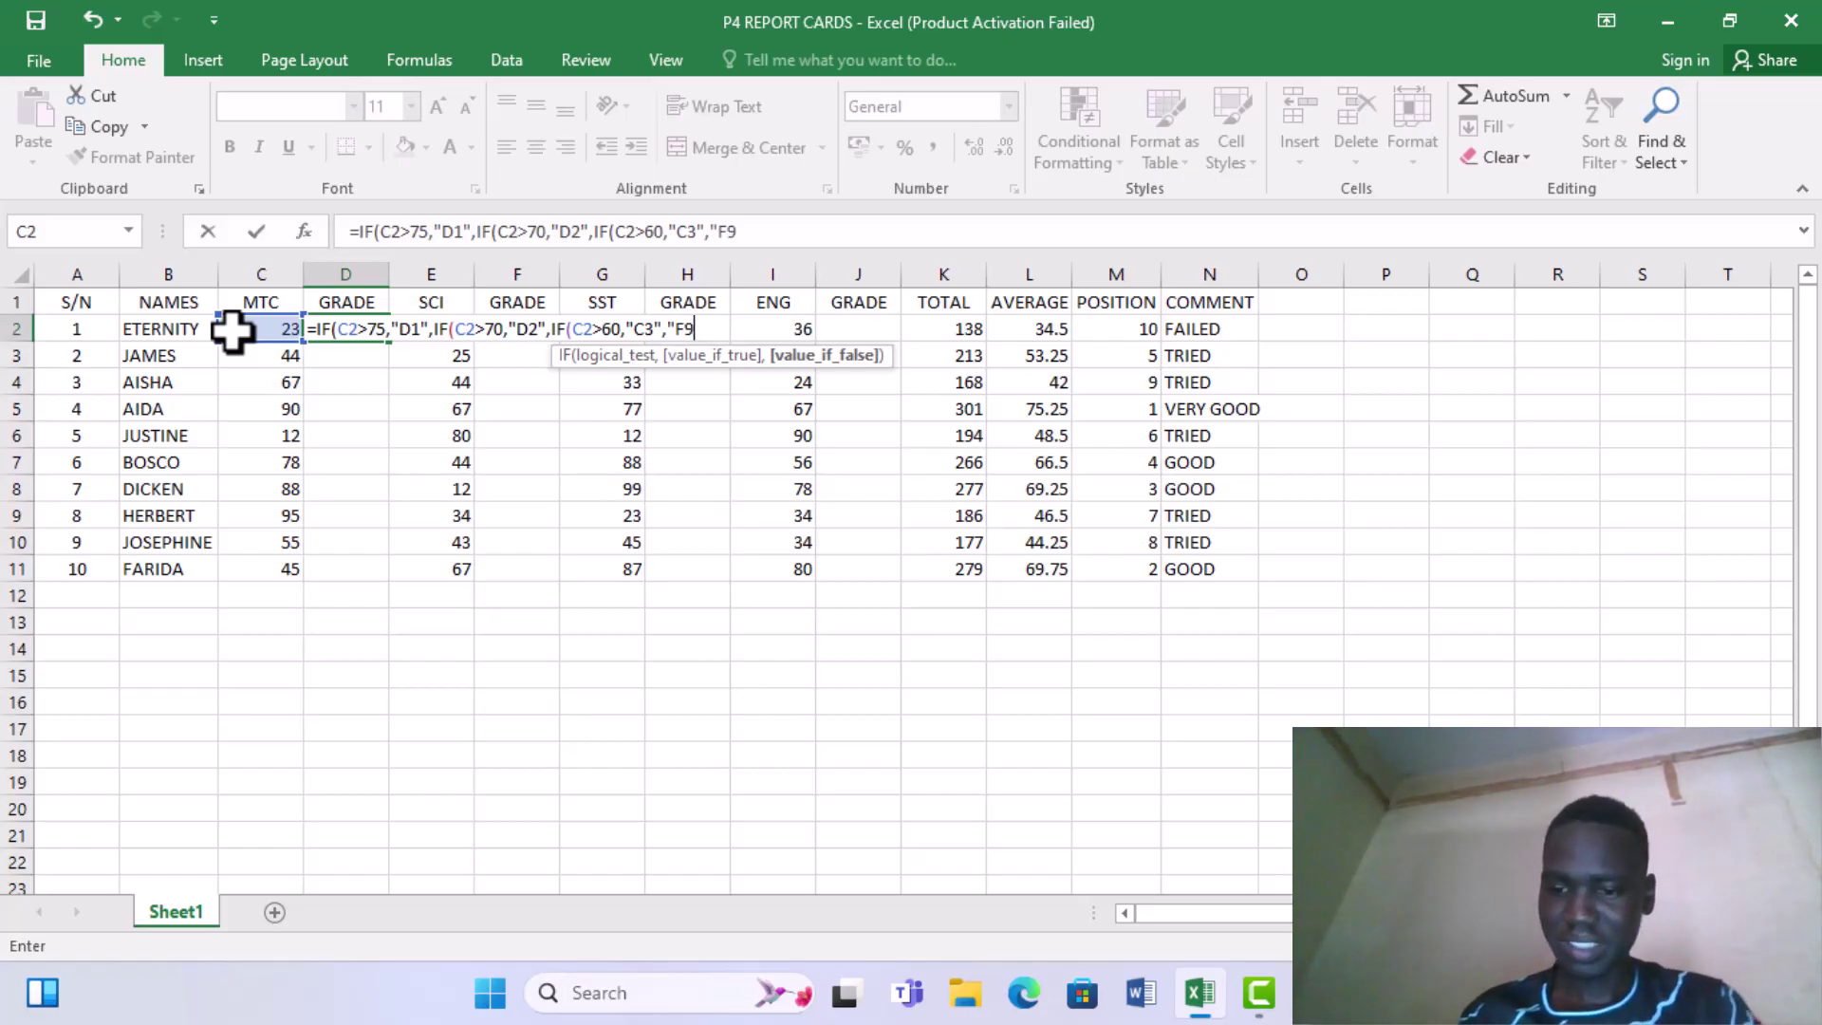
type("\"")
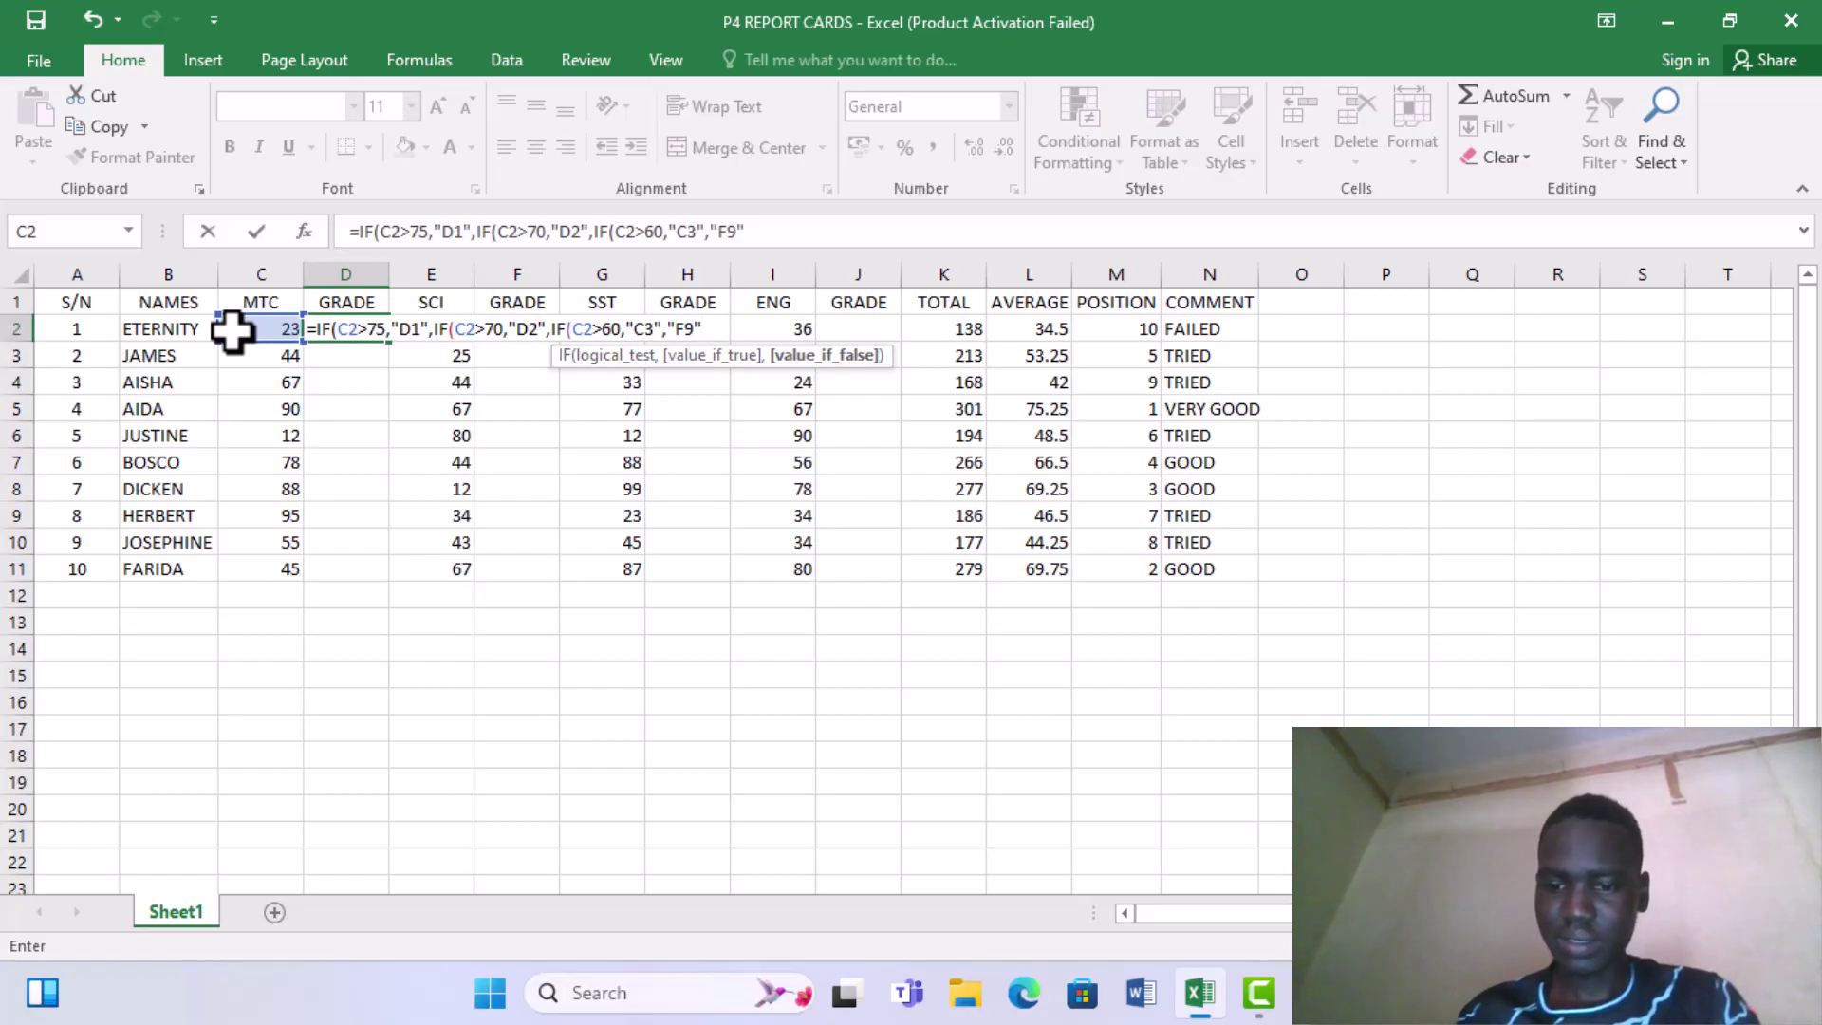
type(")))")
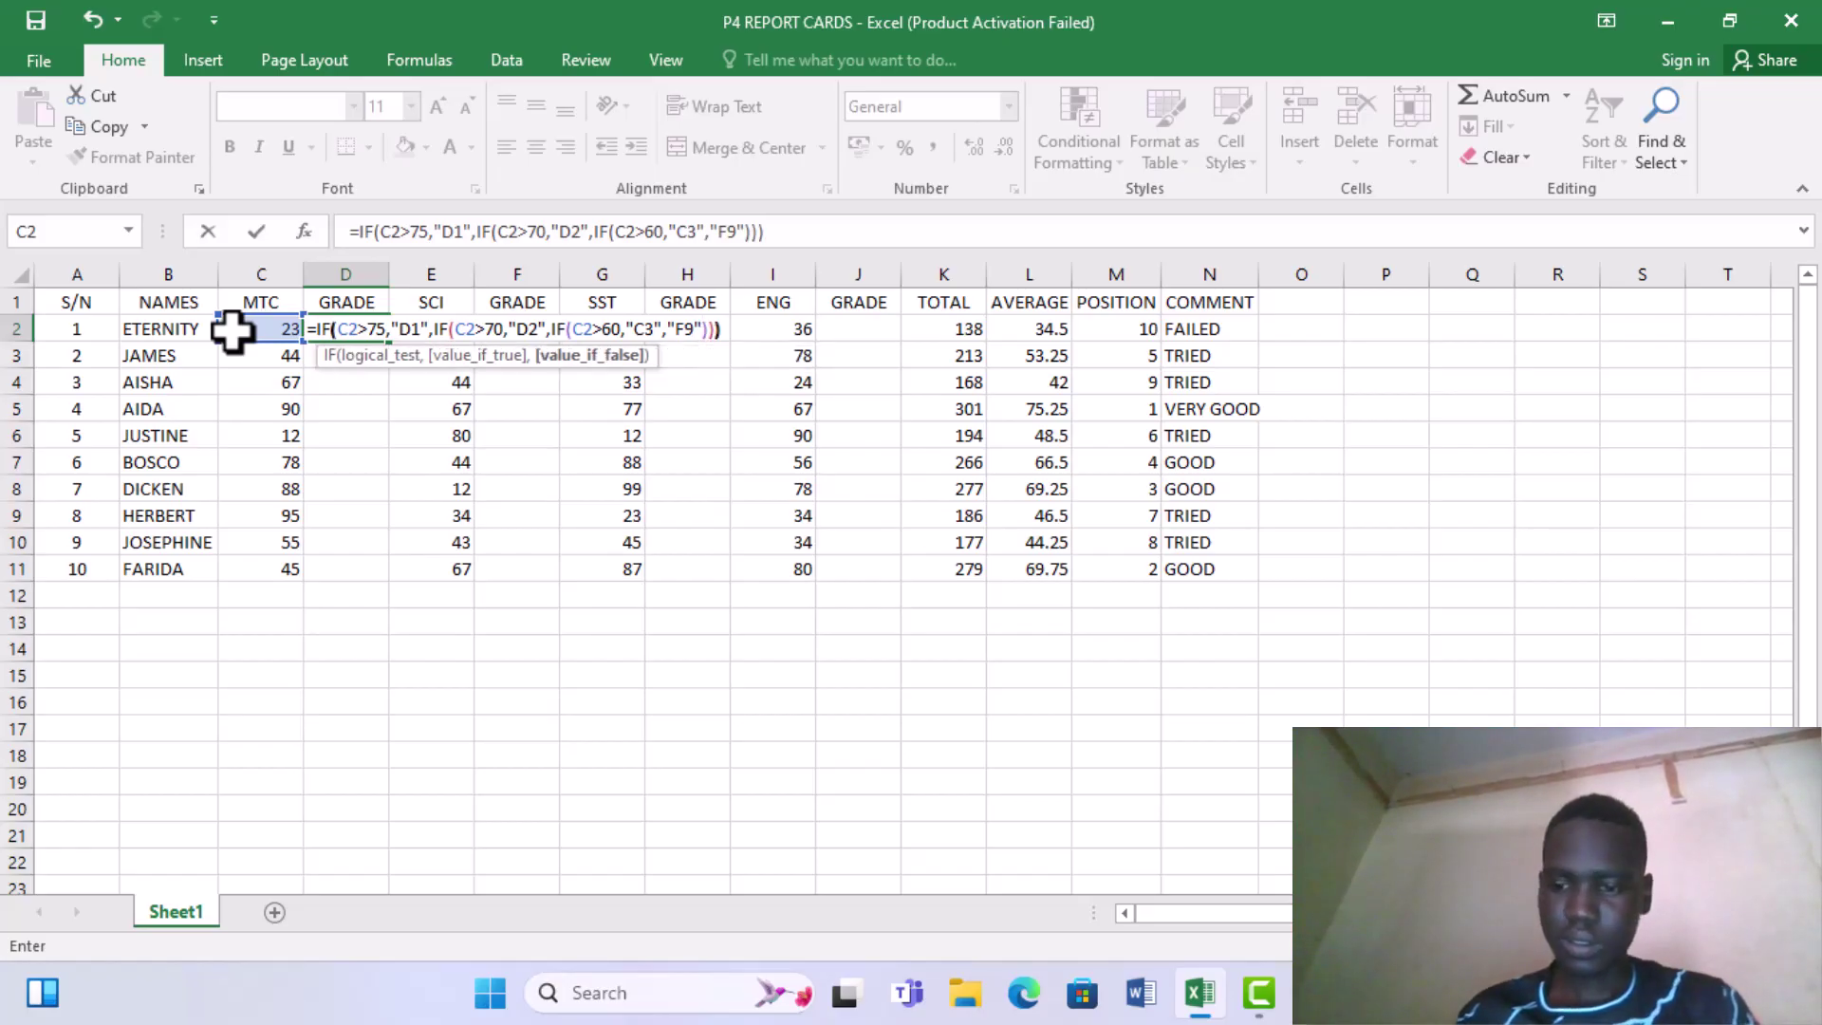
key("Return")
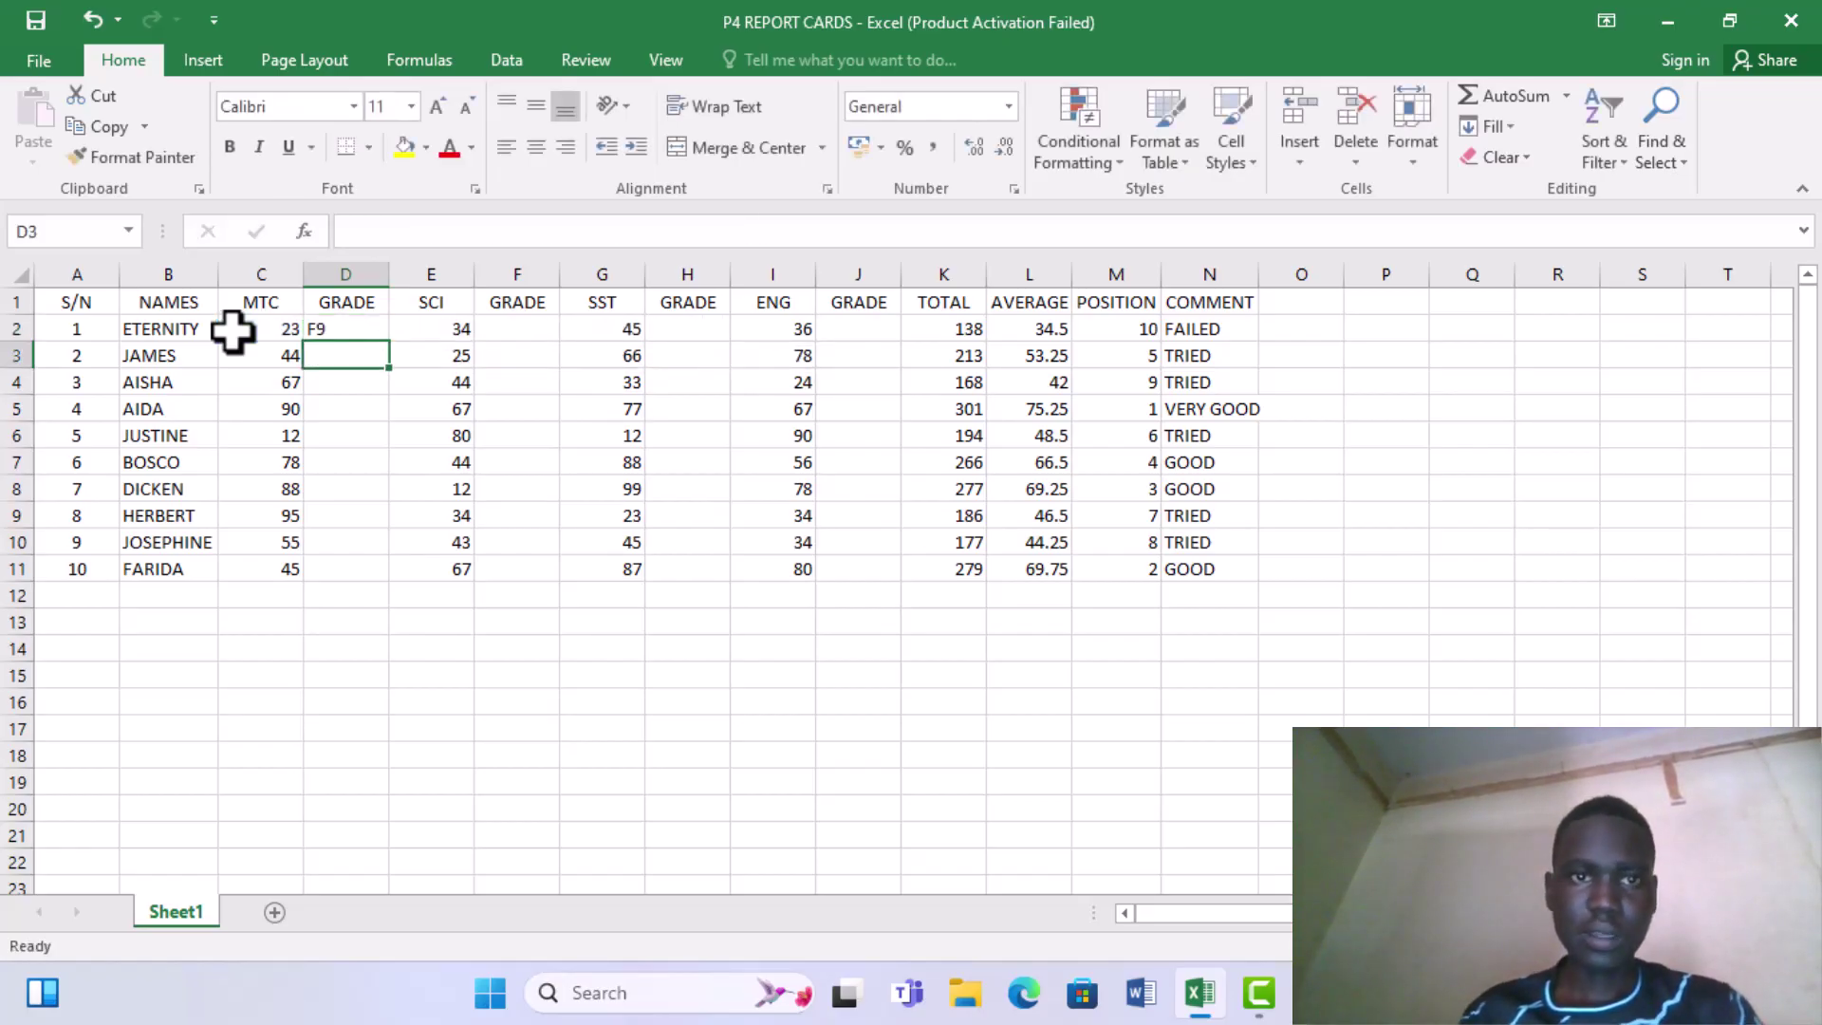
Fill the D2 grade formula down the MTC GRADE column through D11
left_click(323, 334)
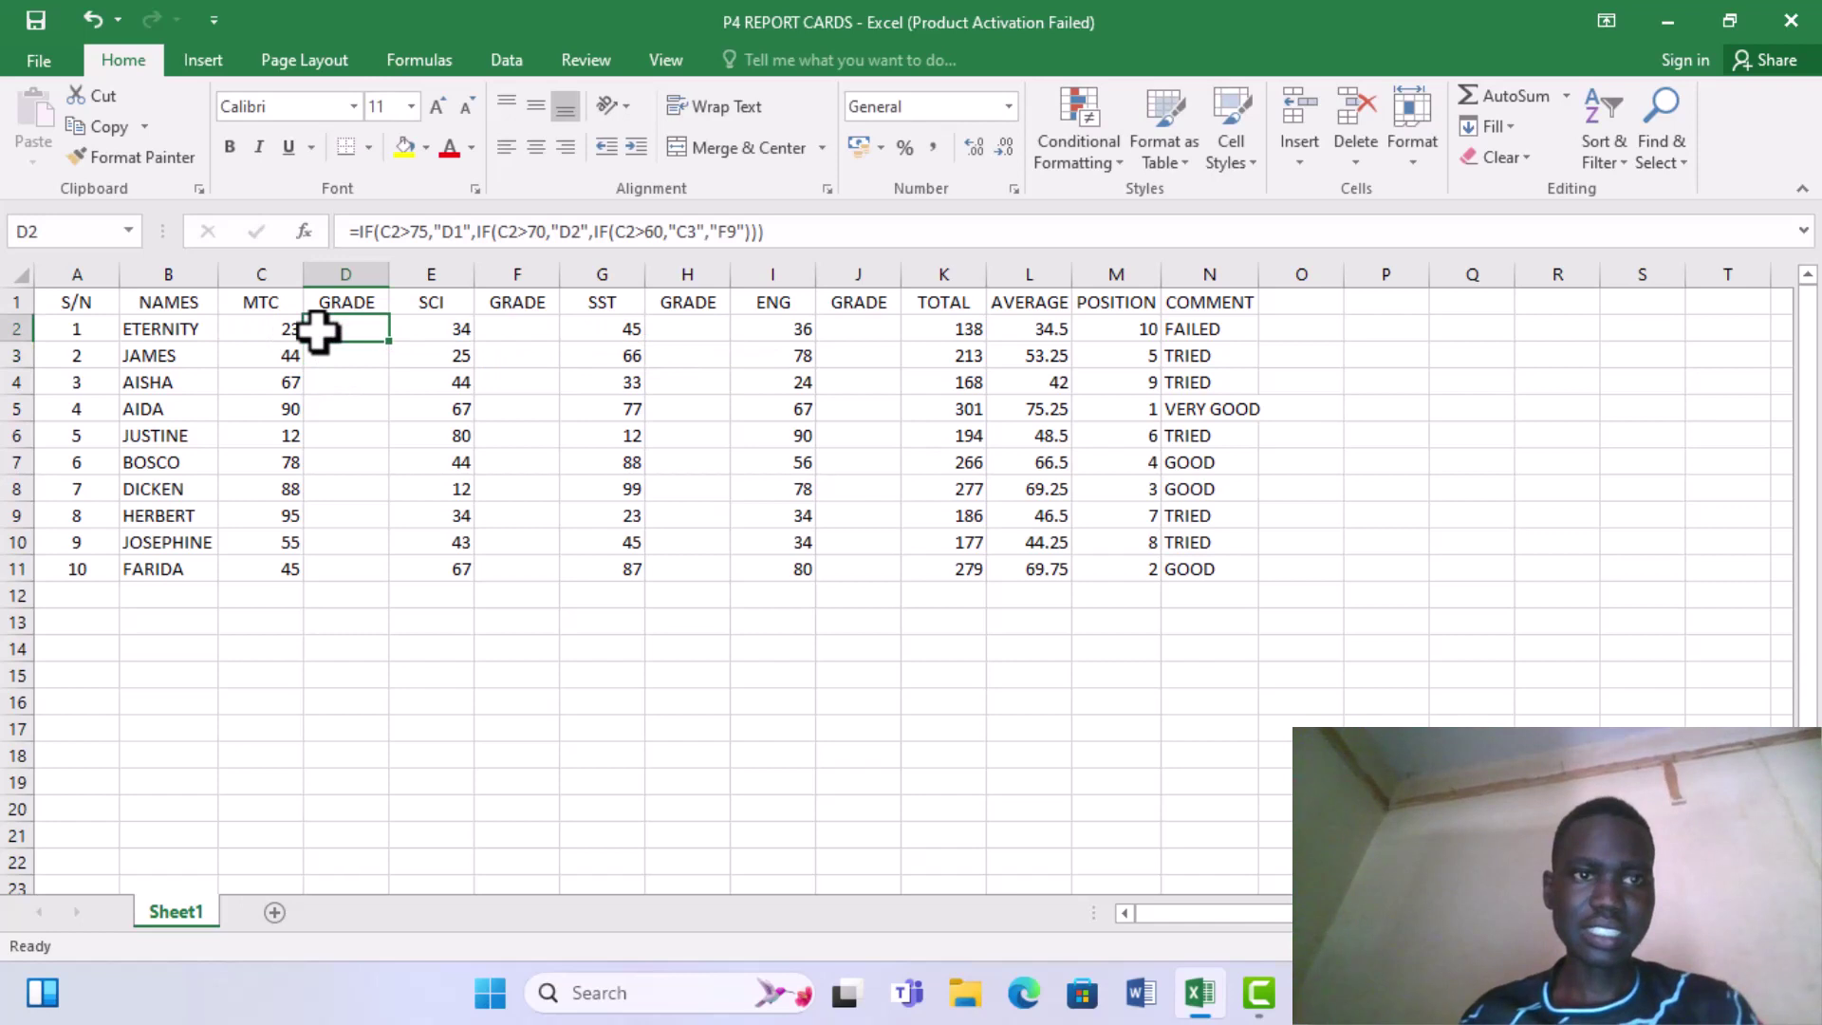
double_click(391, 343)
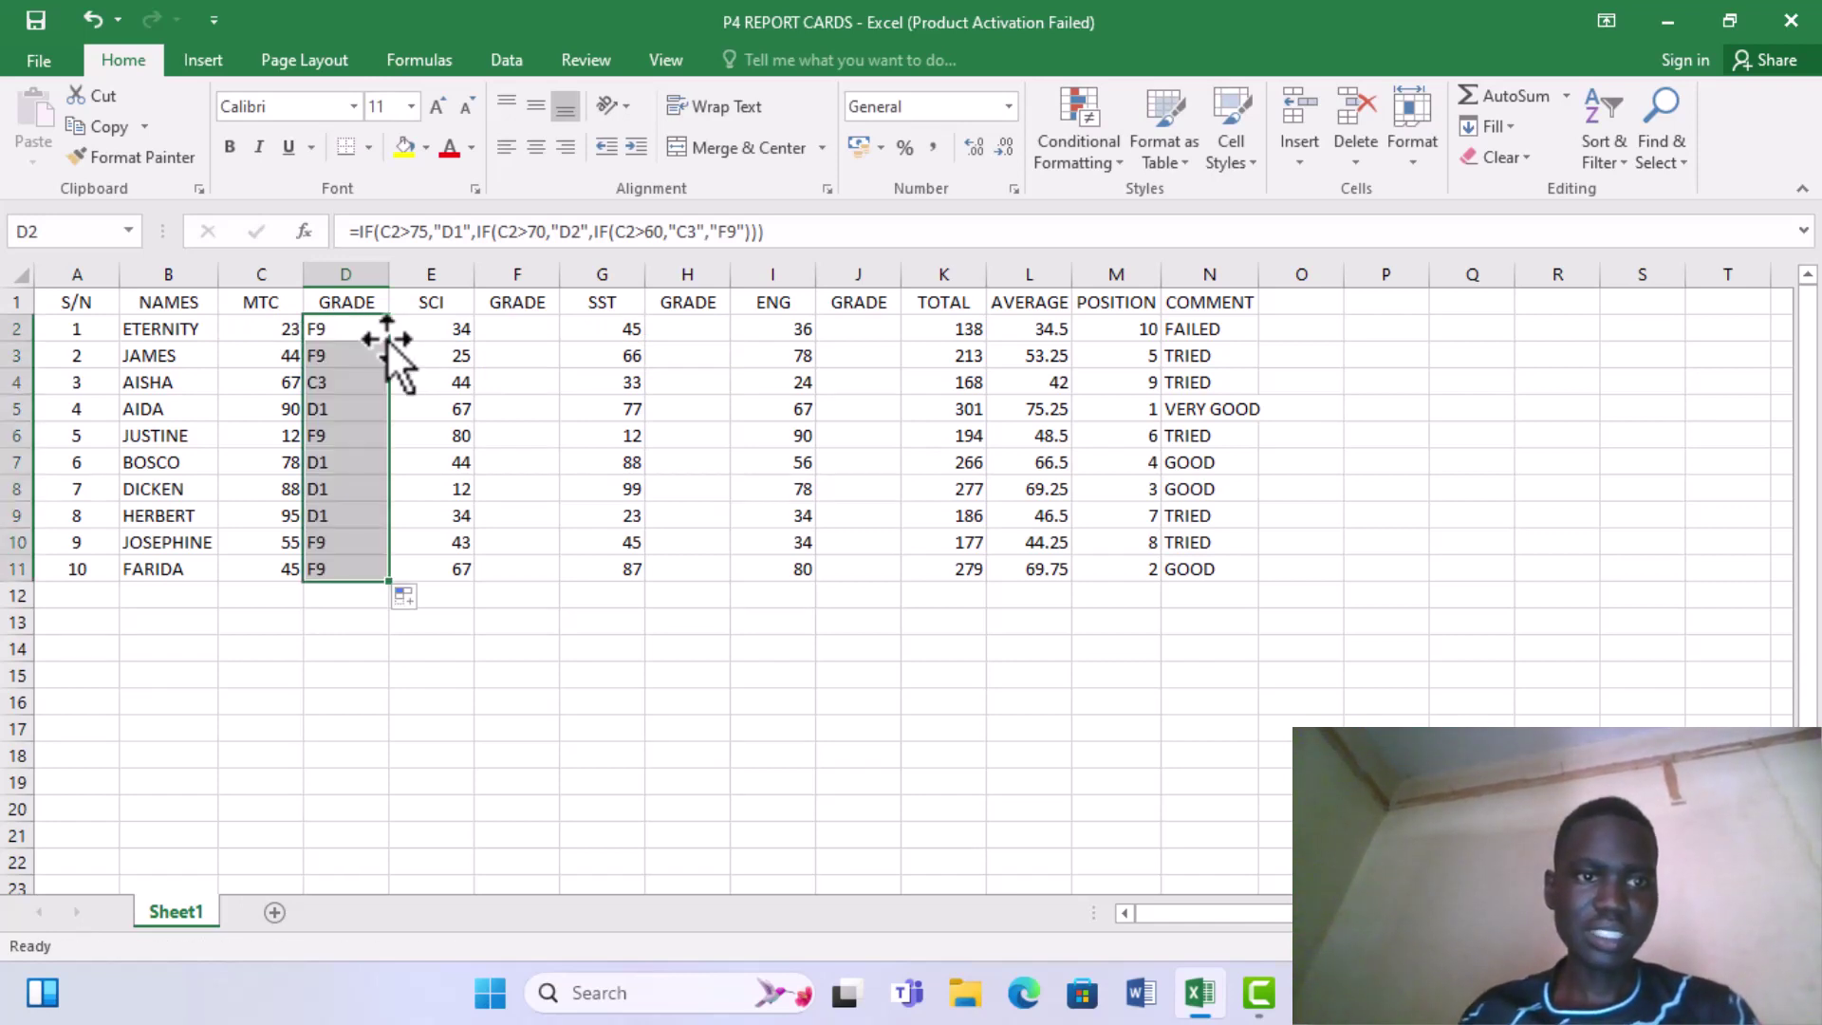
left_click(499, 334)
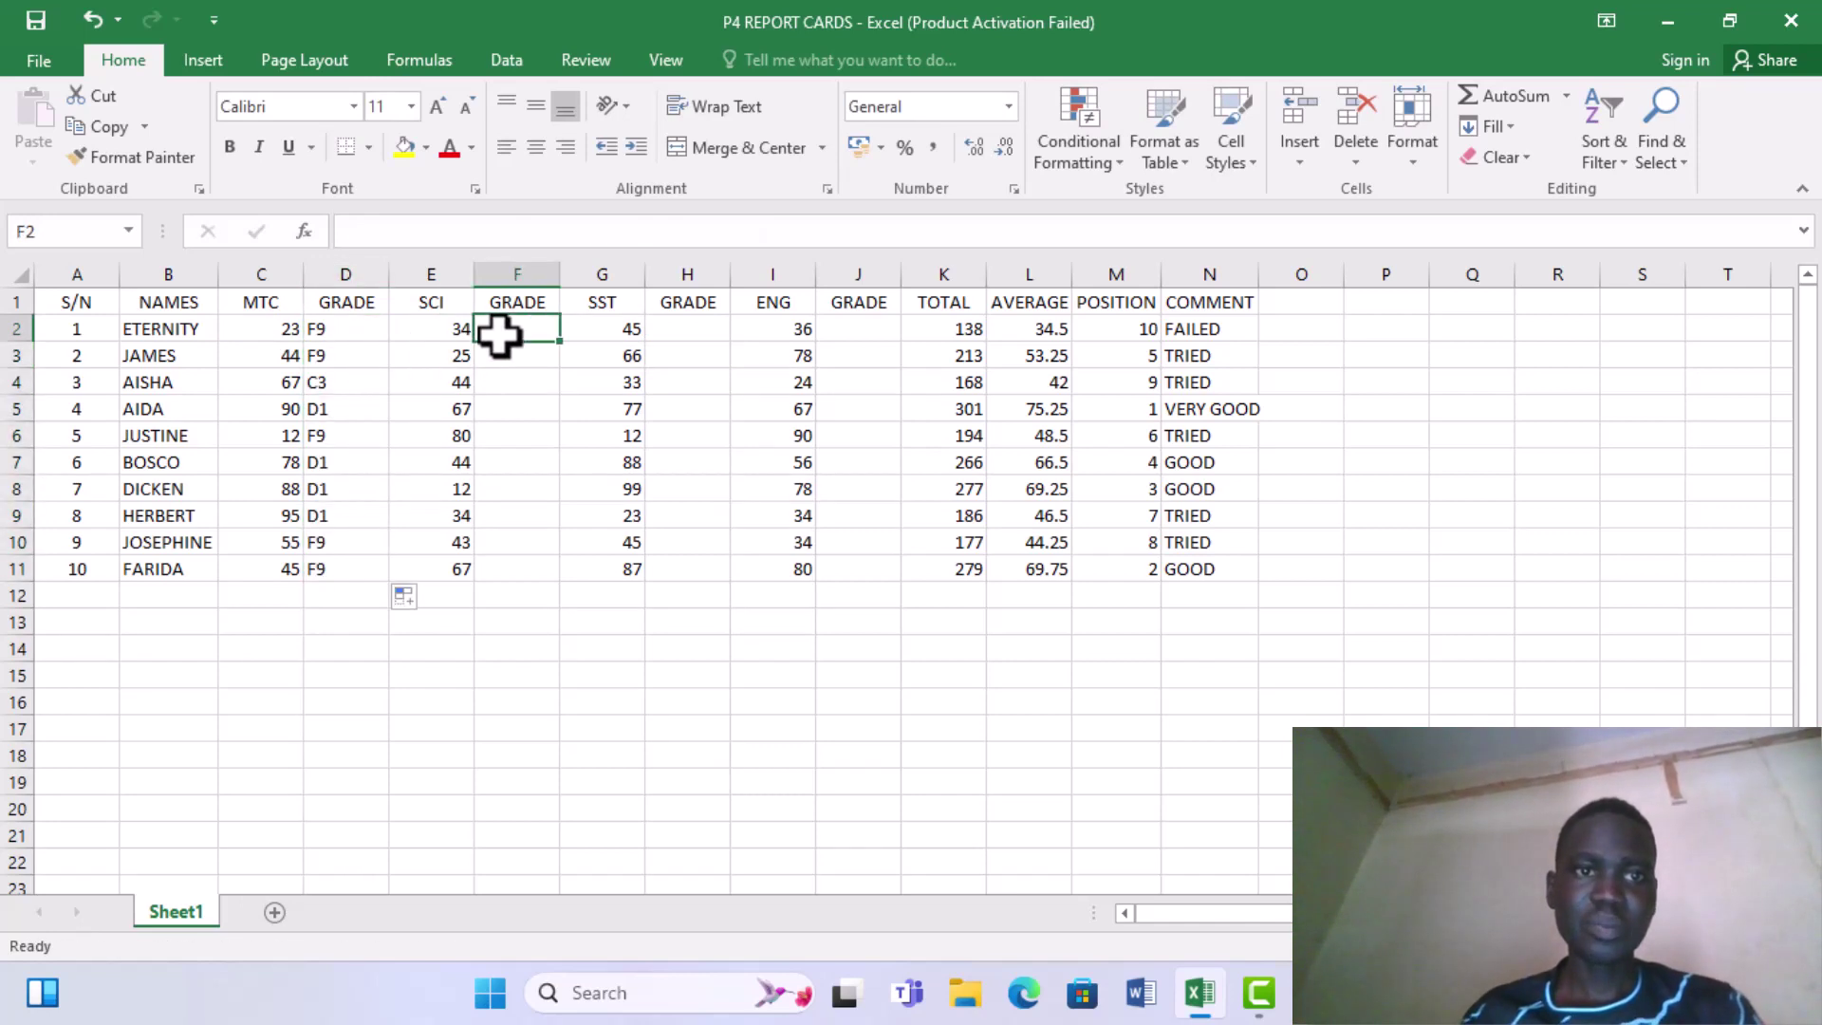
Copy the complete text of the MTC grade formula in D2
left_click(332, 333)
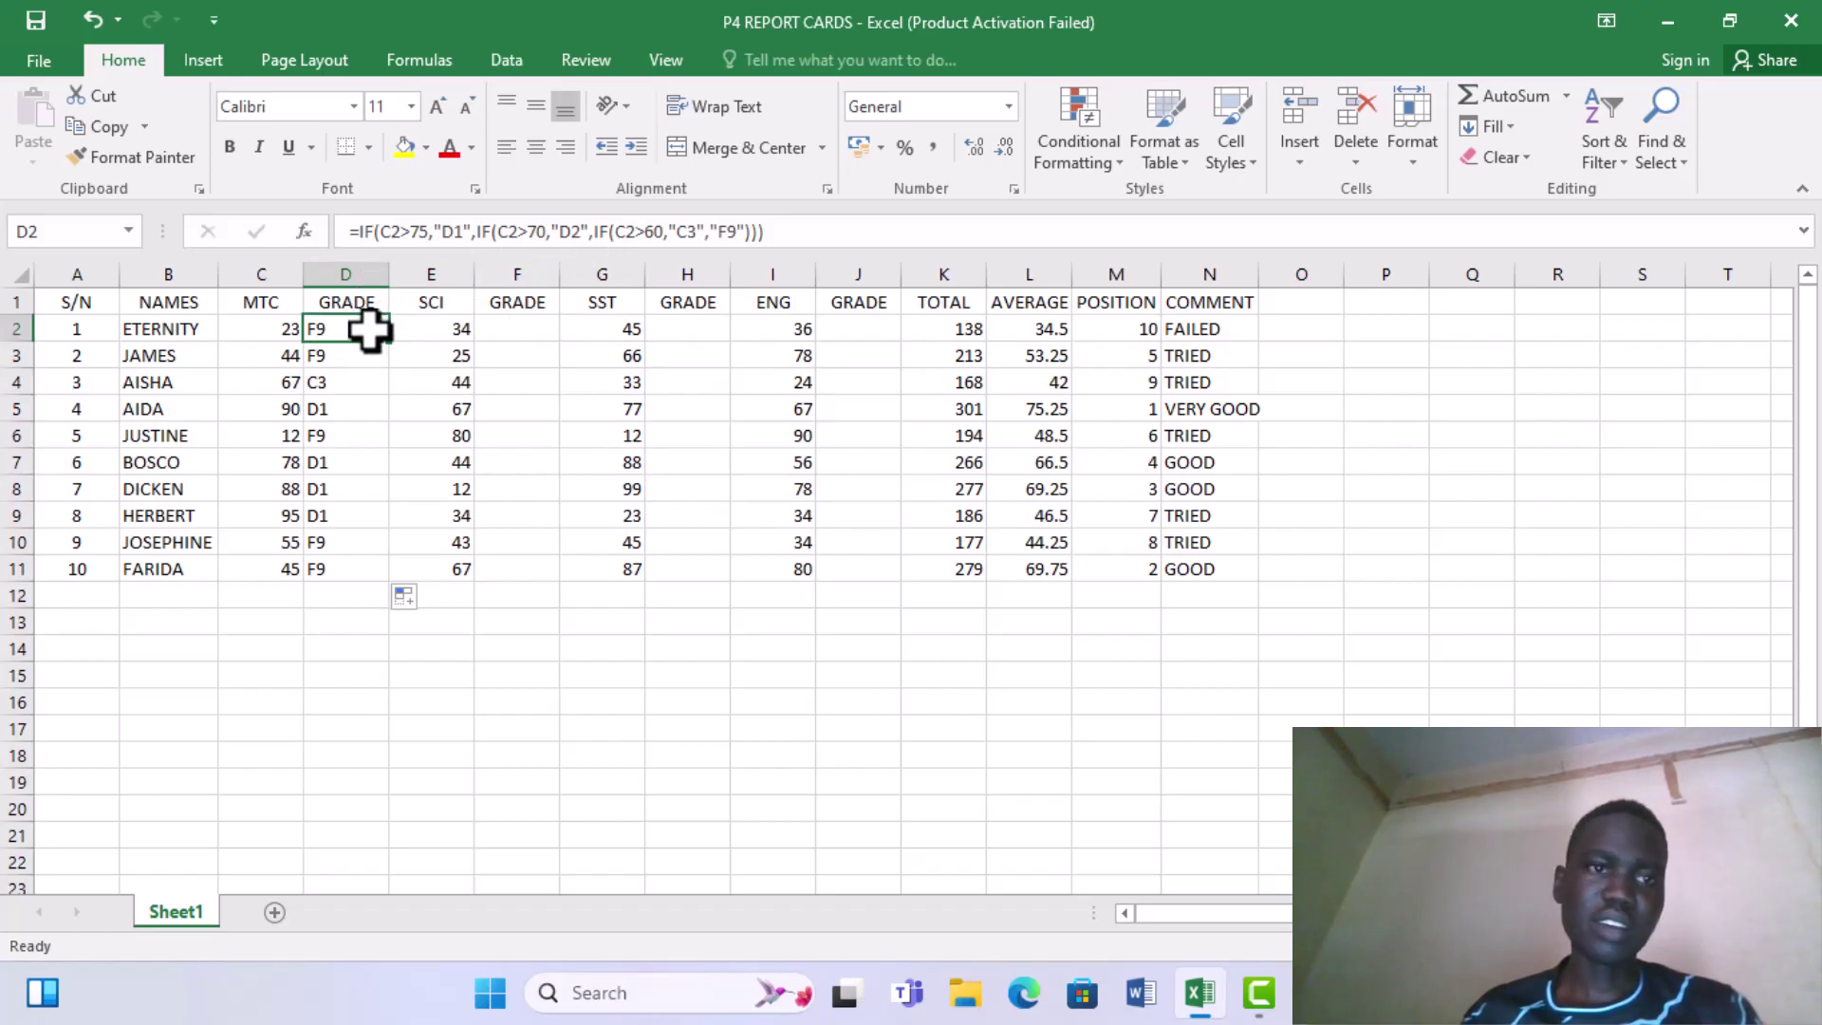
left_click(767, 231)
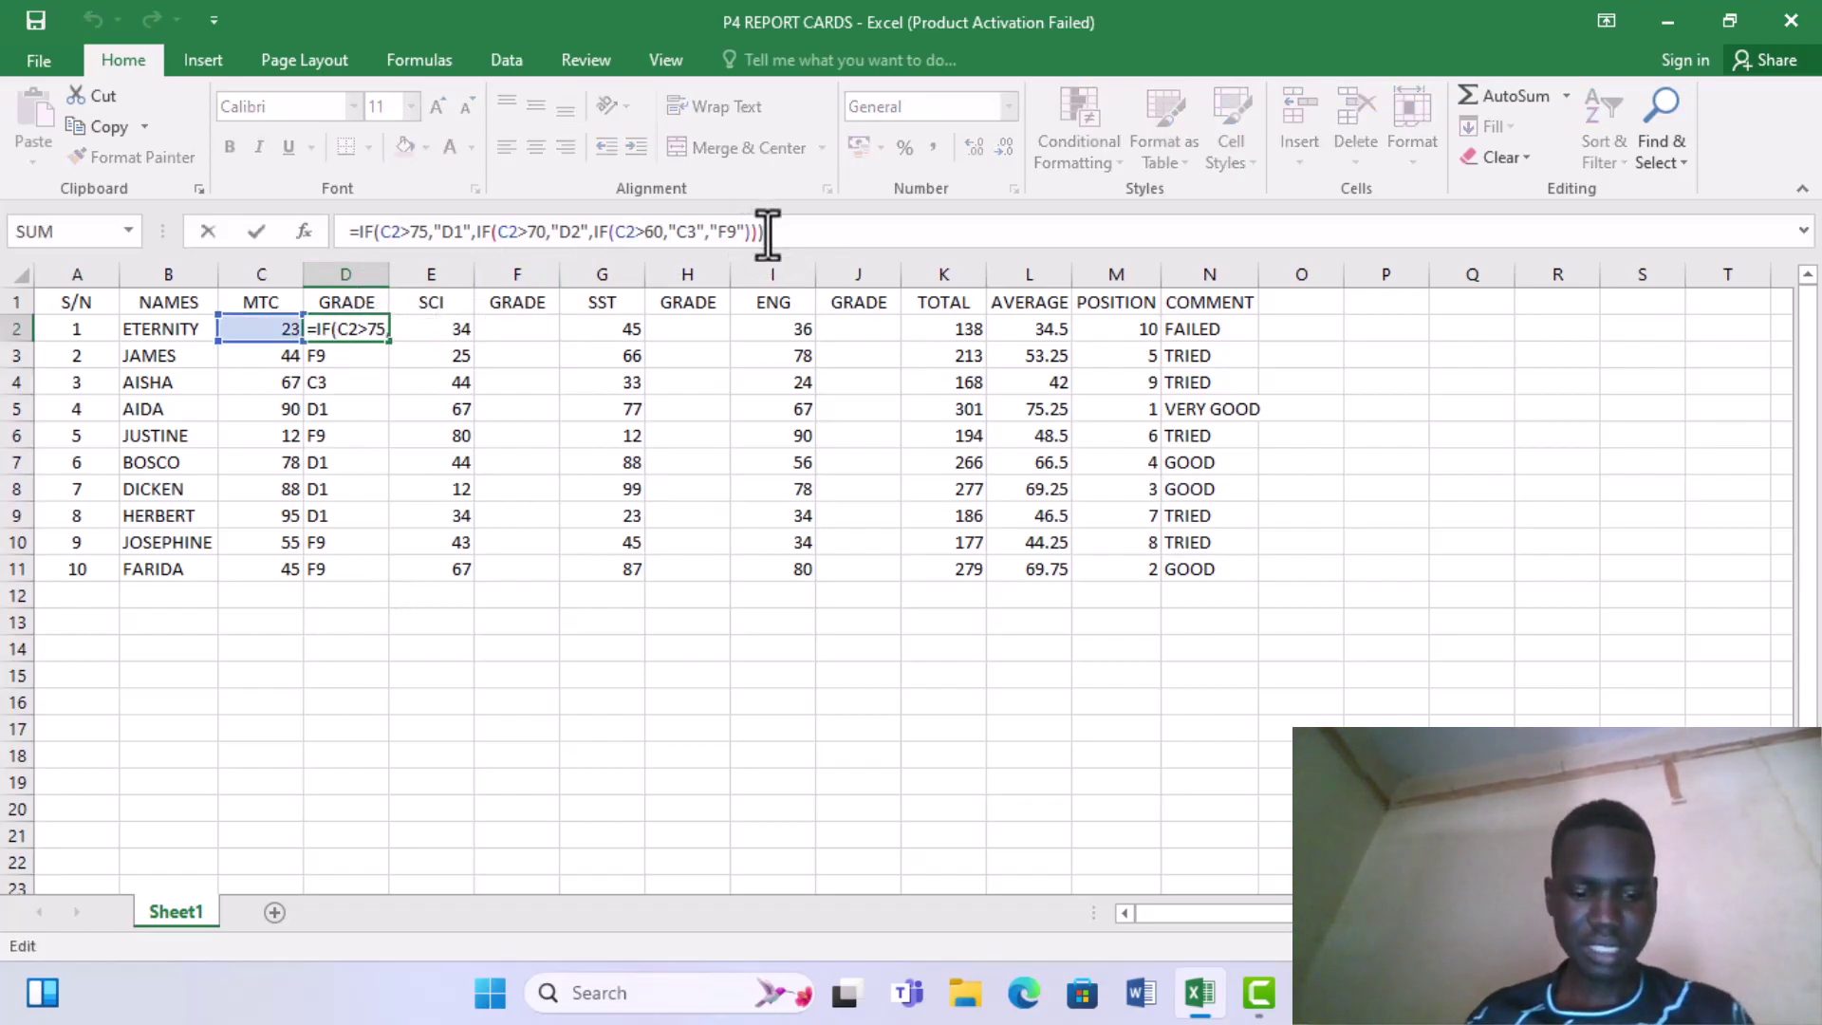
left_click_drag(767, 232, 344, 231)
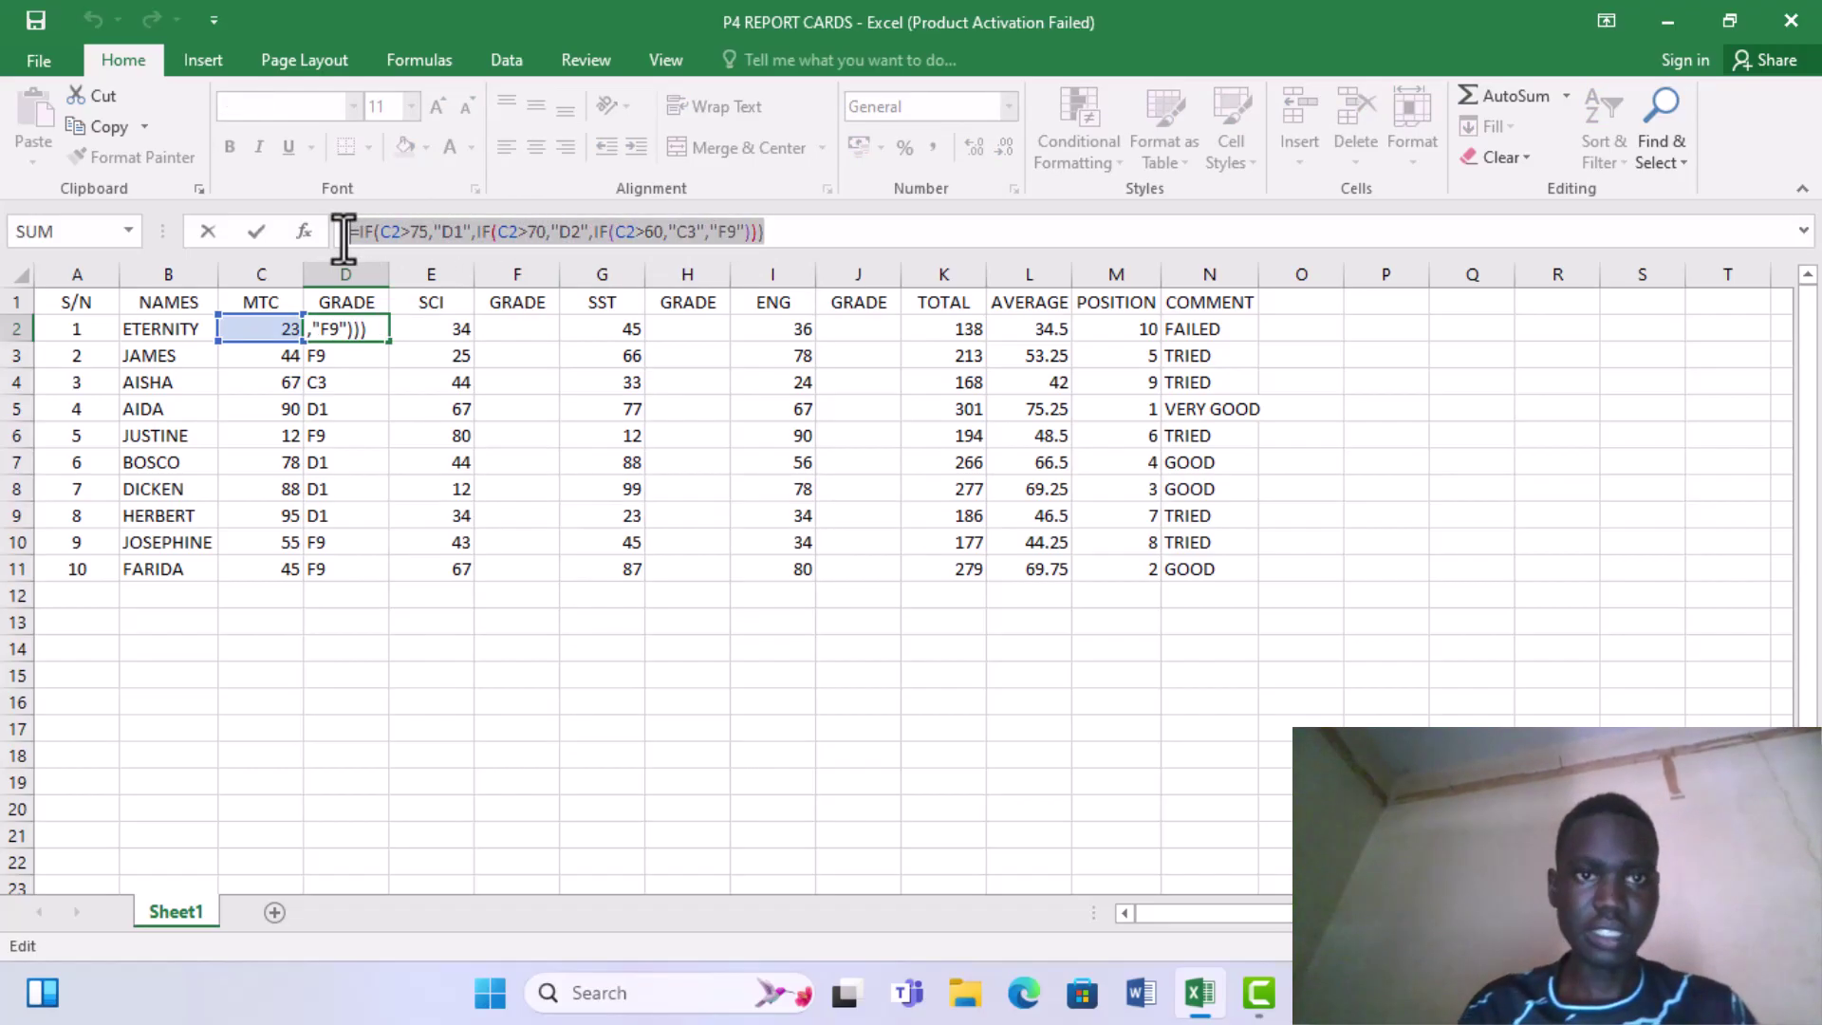
key("ctrl+c")
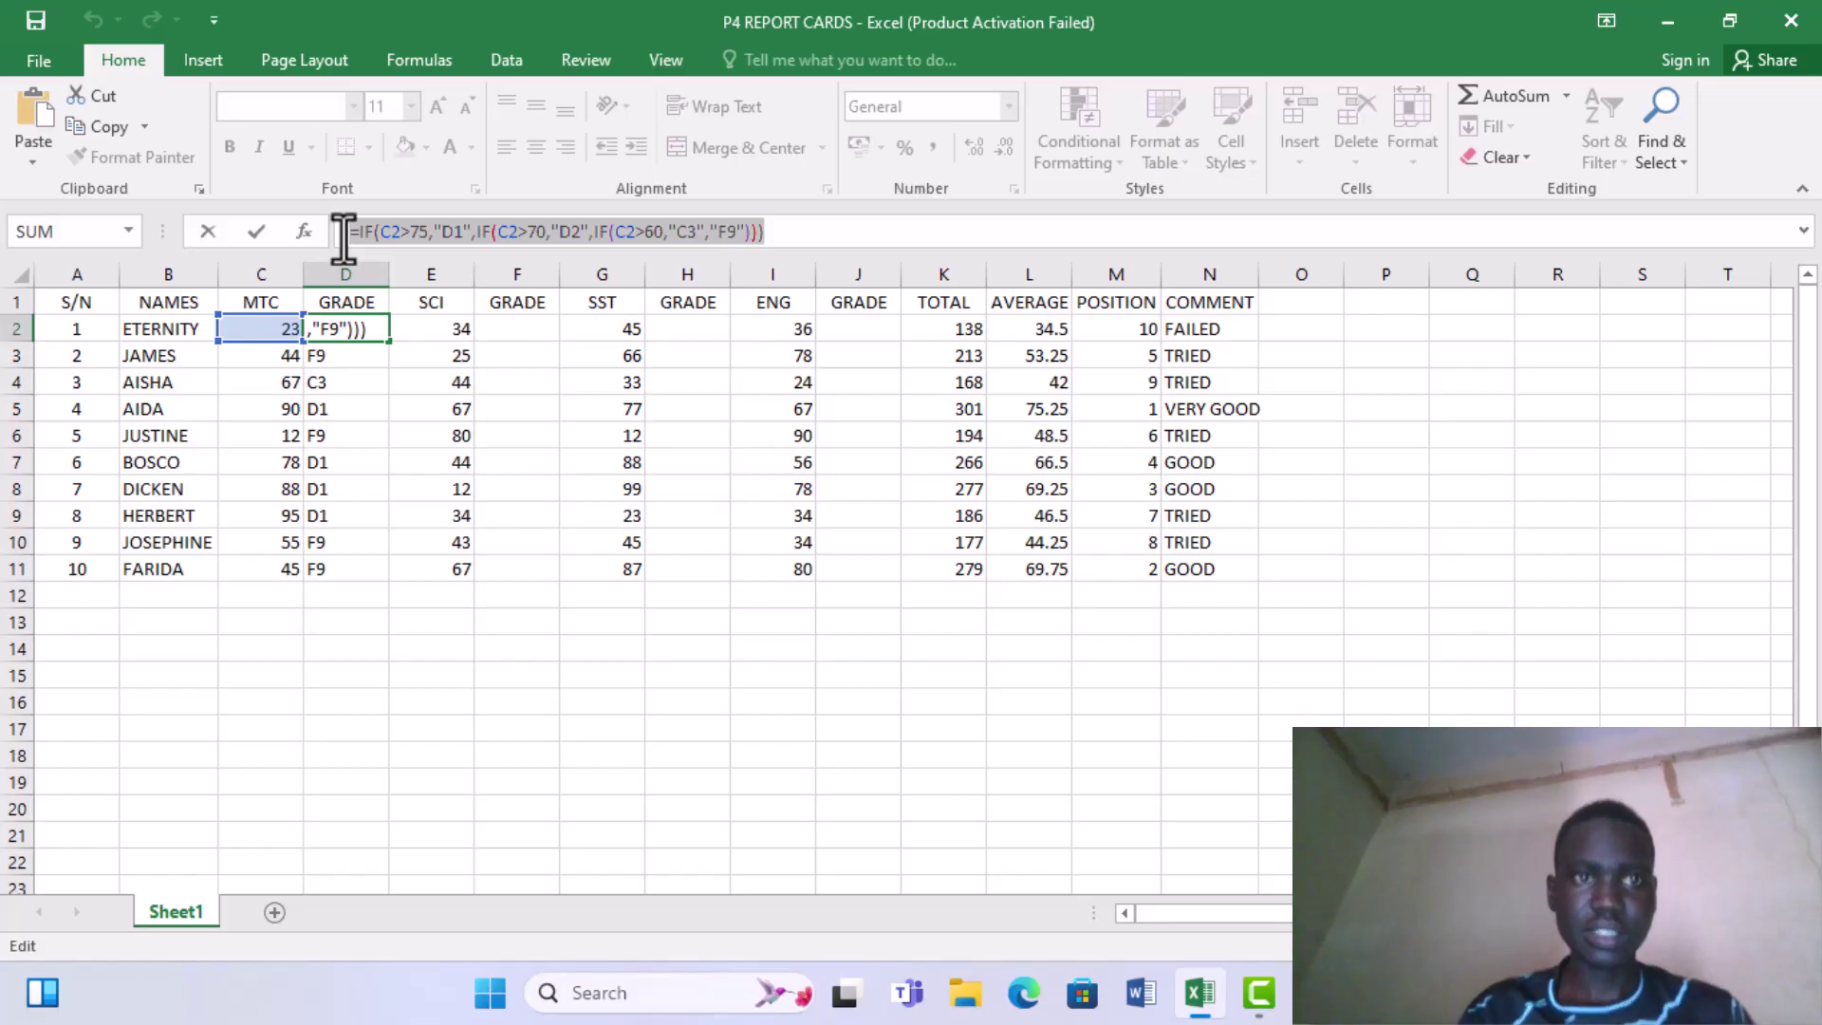
Try to paste the copied grade formula into the first pupil's SCI grade cell F2
type("=")
left_click(430, 598)
left_click(516, 623)
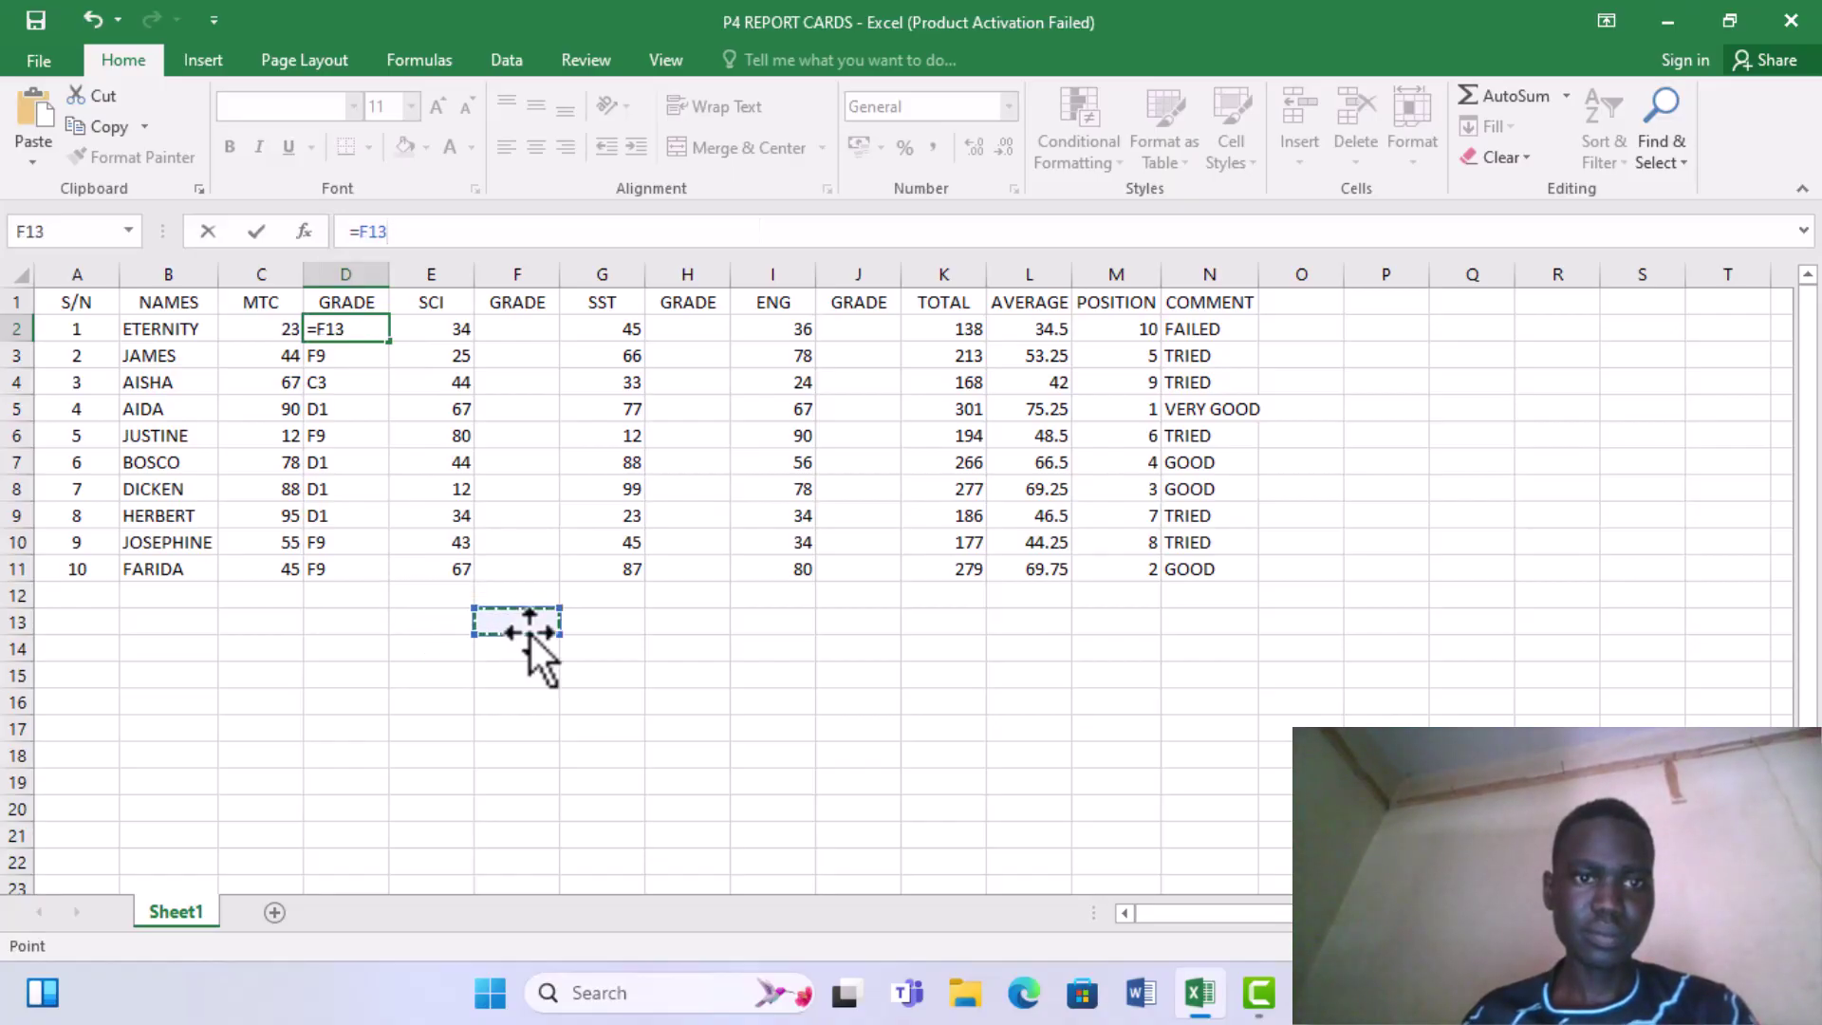
left_click(346, 383)
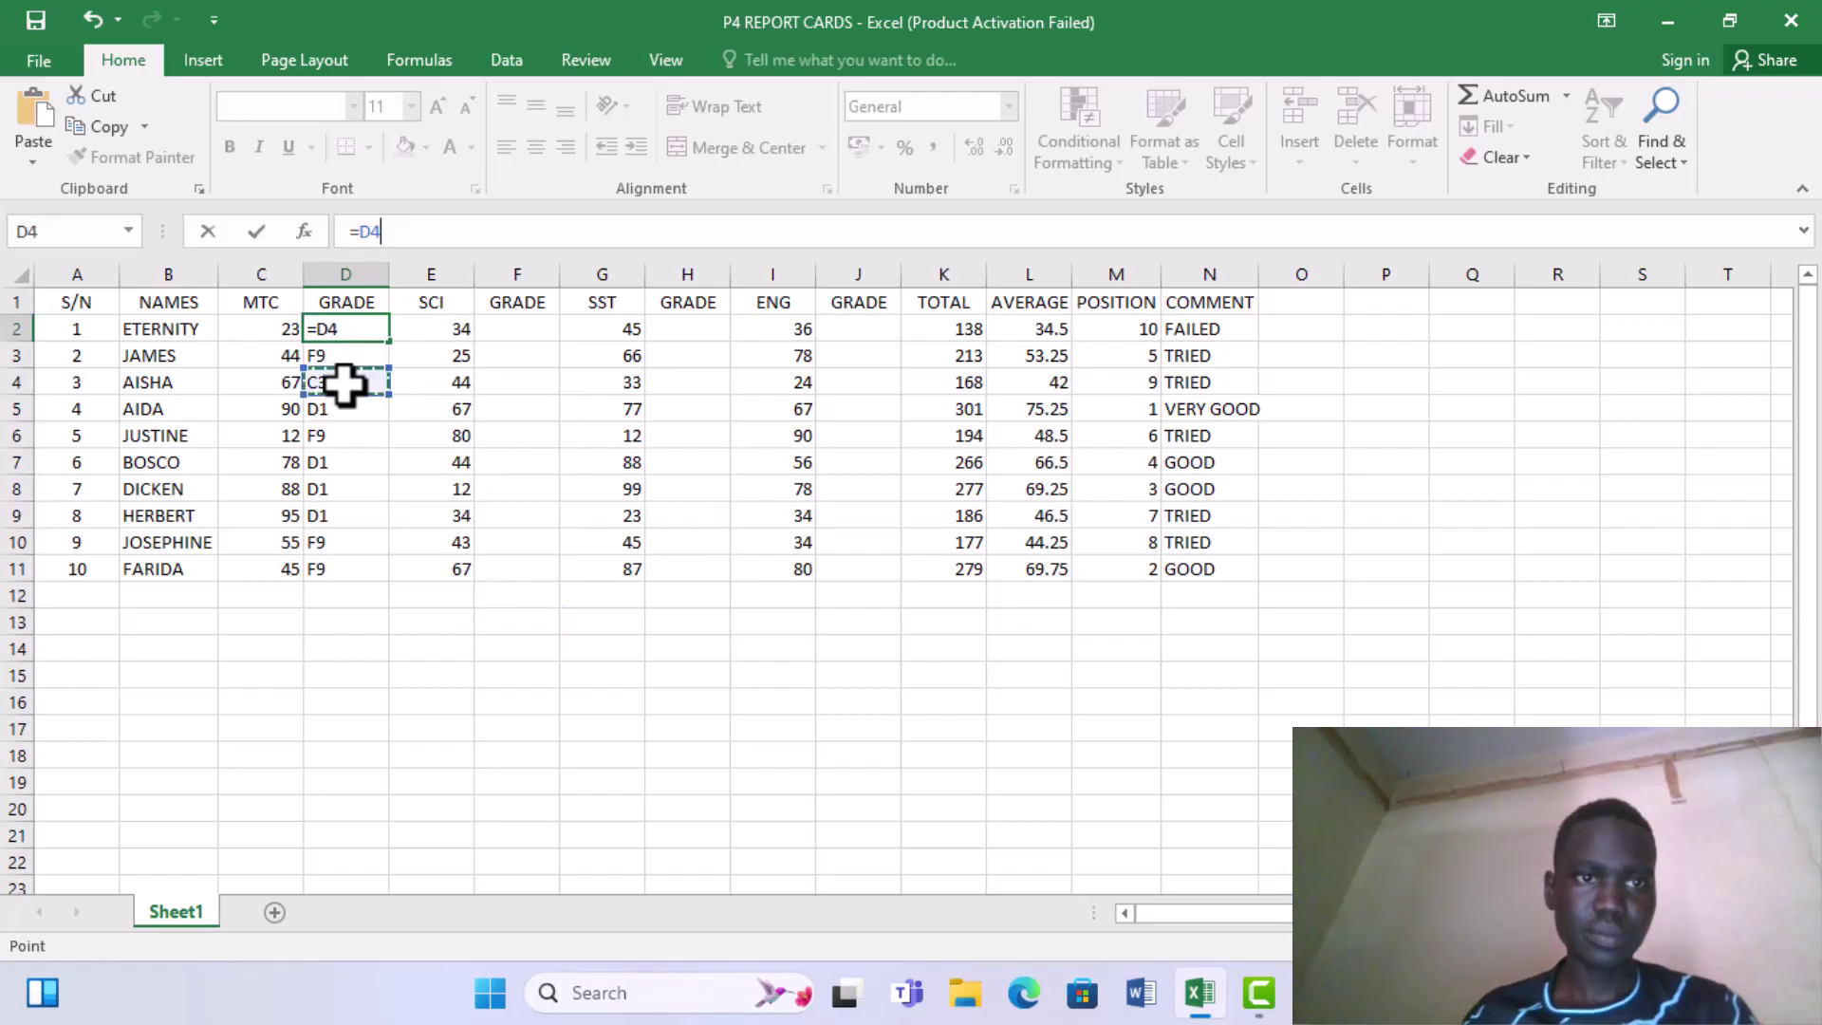
left_click(517, 328)
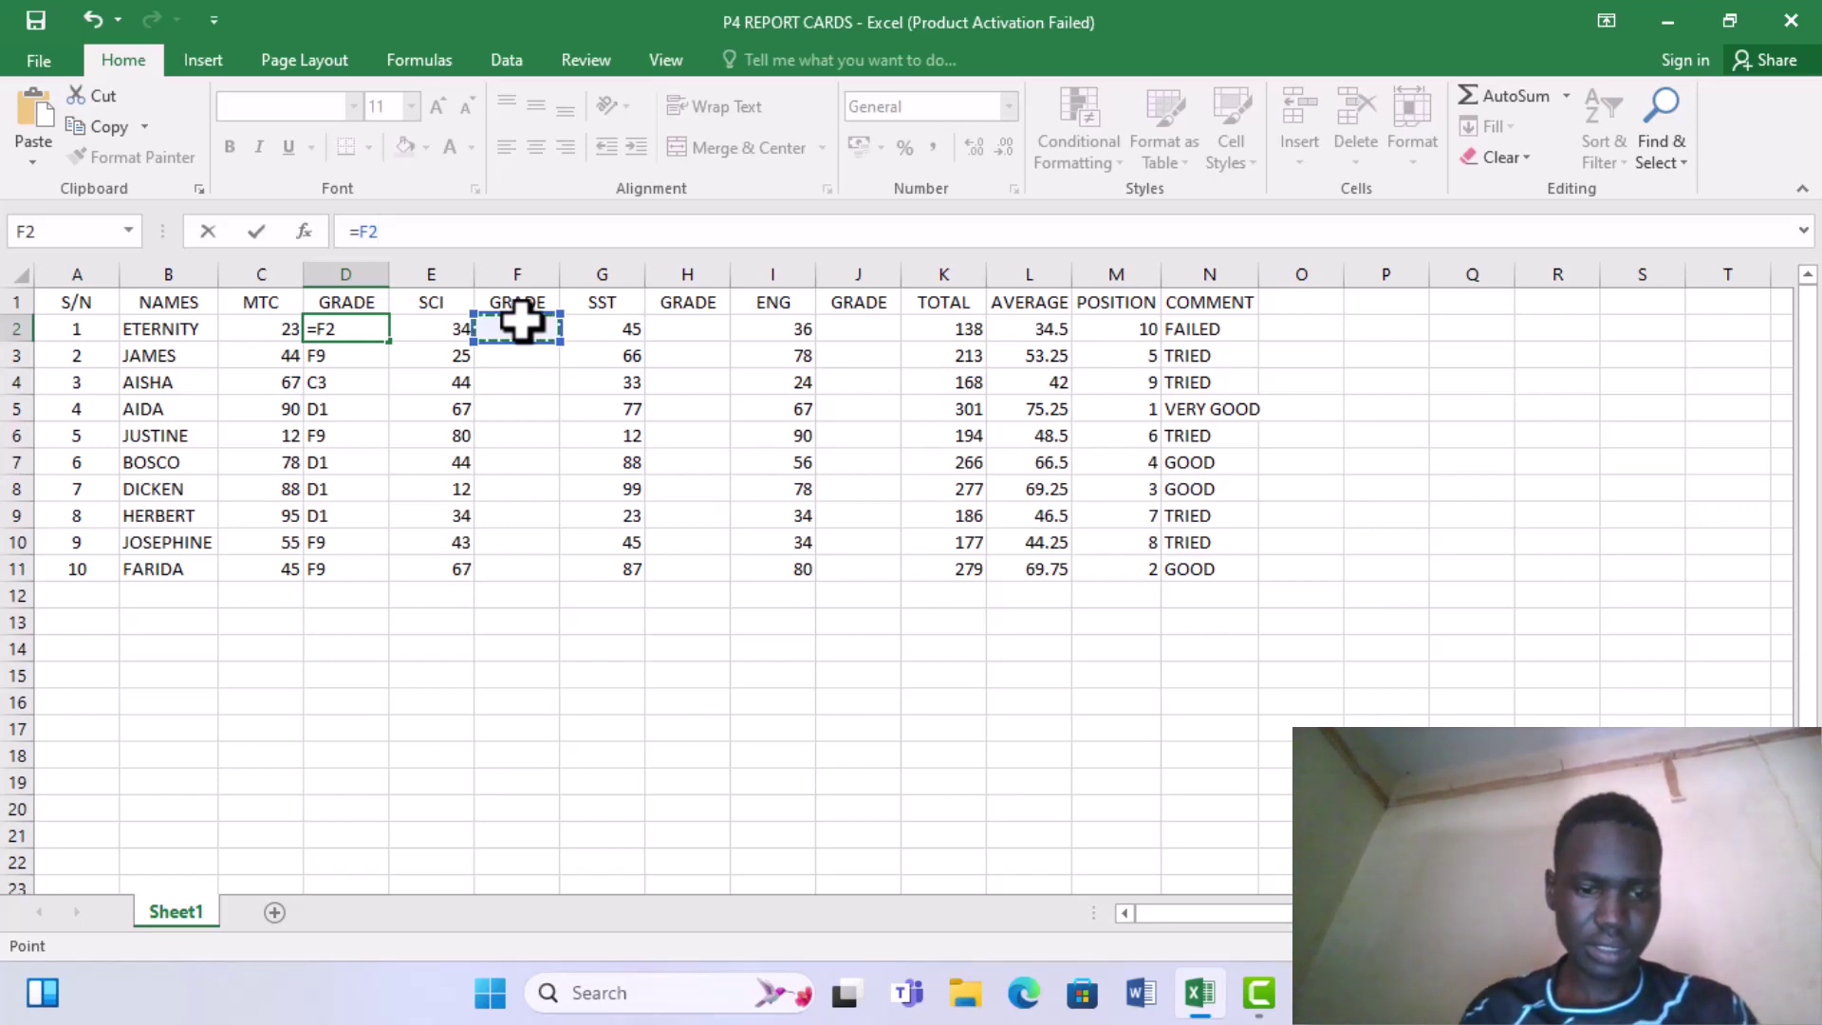
key("ctrl+v")
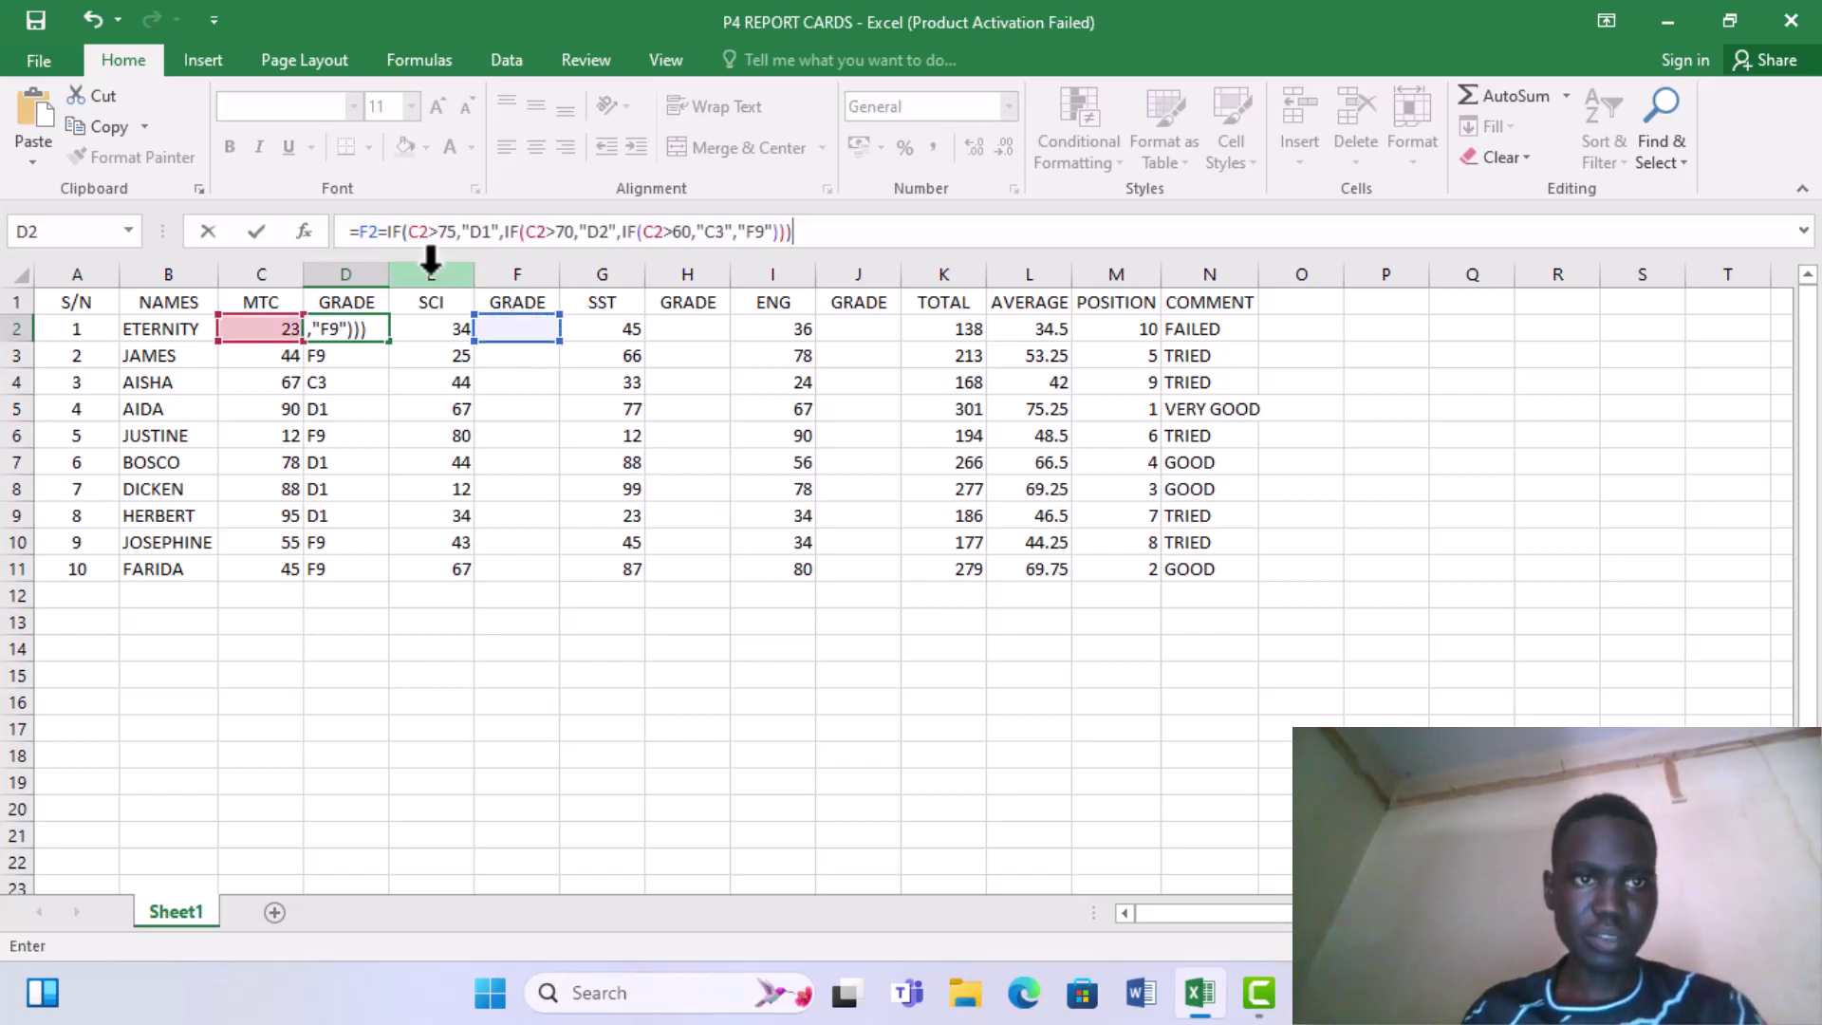
Remove the stray F2 reference and extra equals sign from the D2 formula
left_click(375, 232)
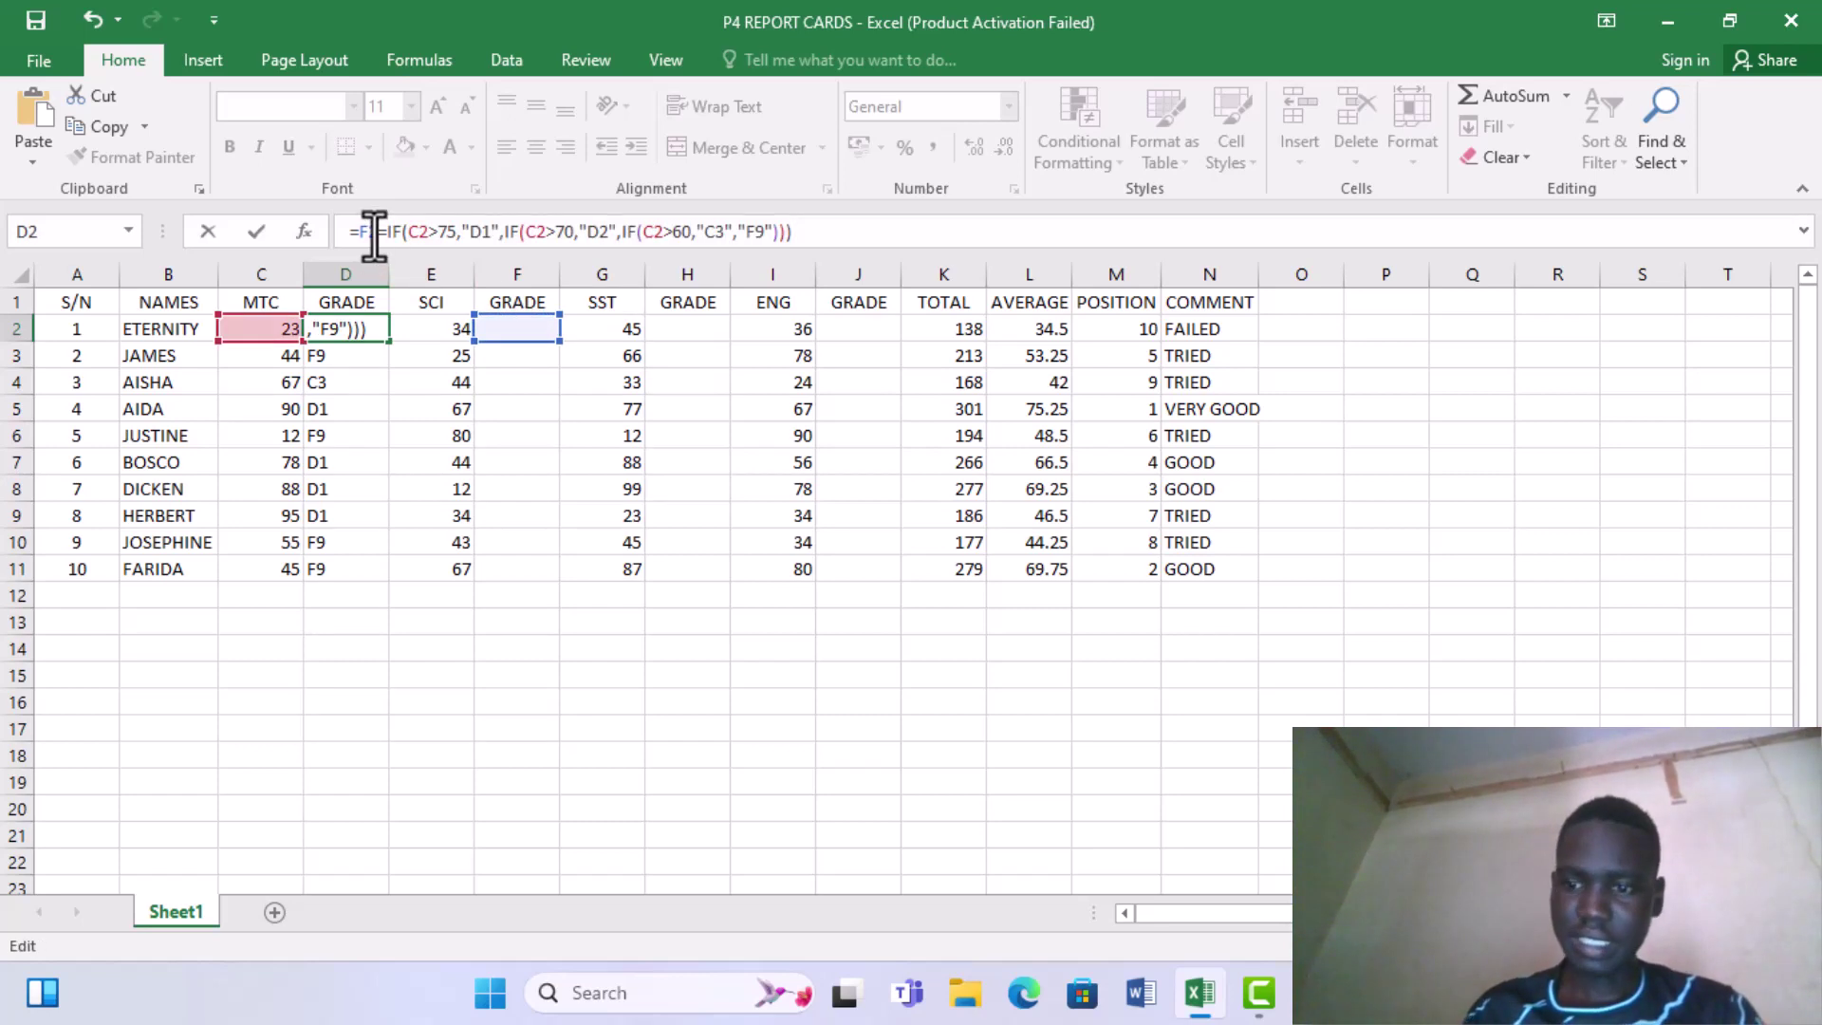
key("BackSpace")
key("BackSpace")
key("BackSpace")
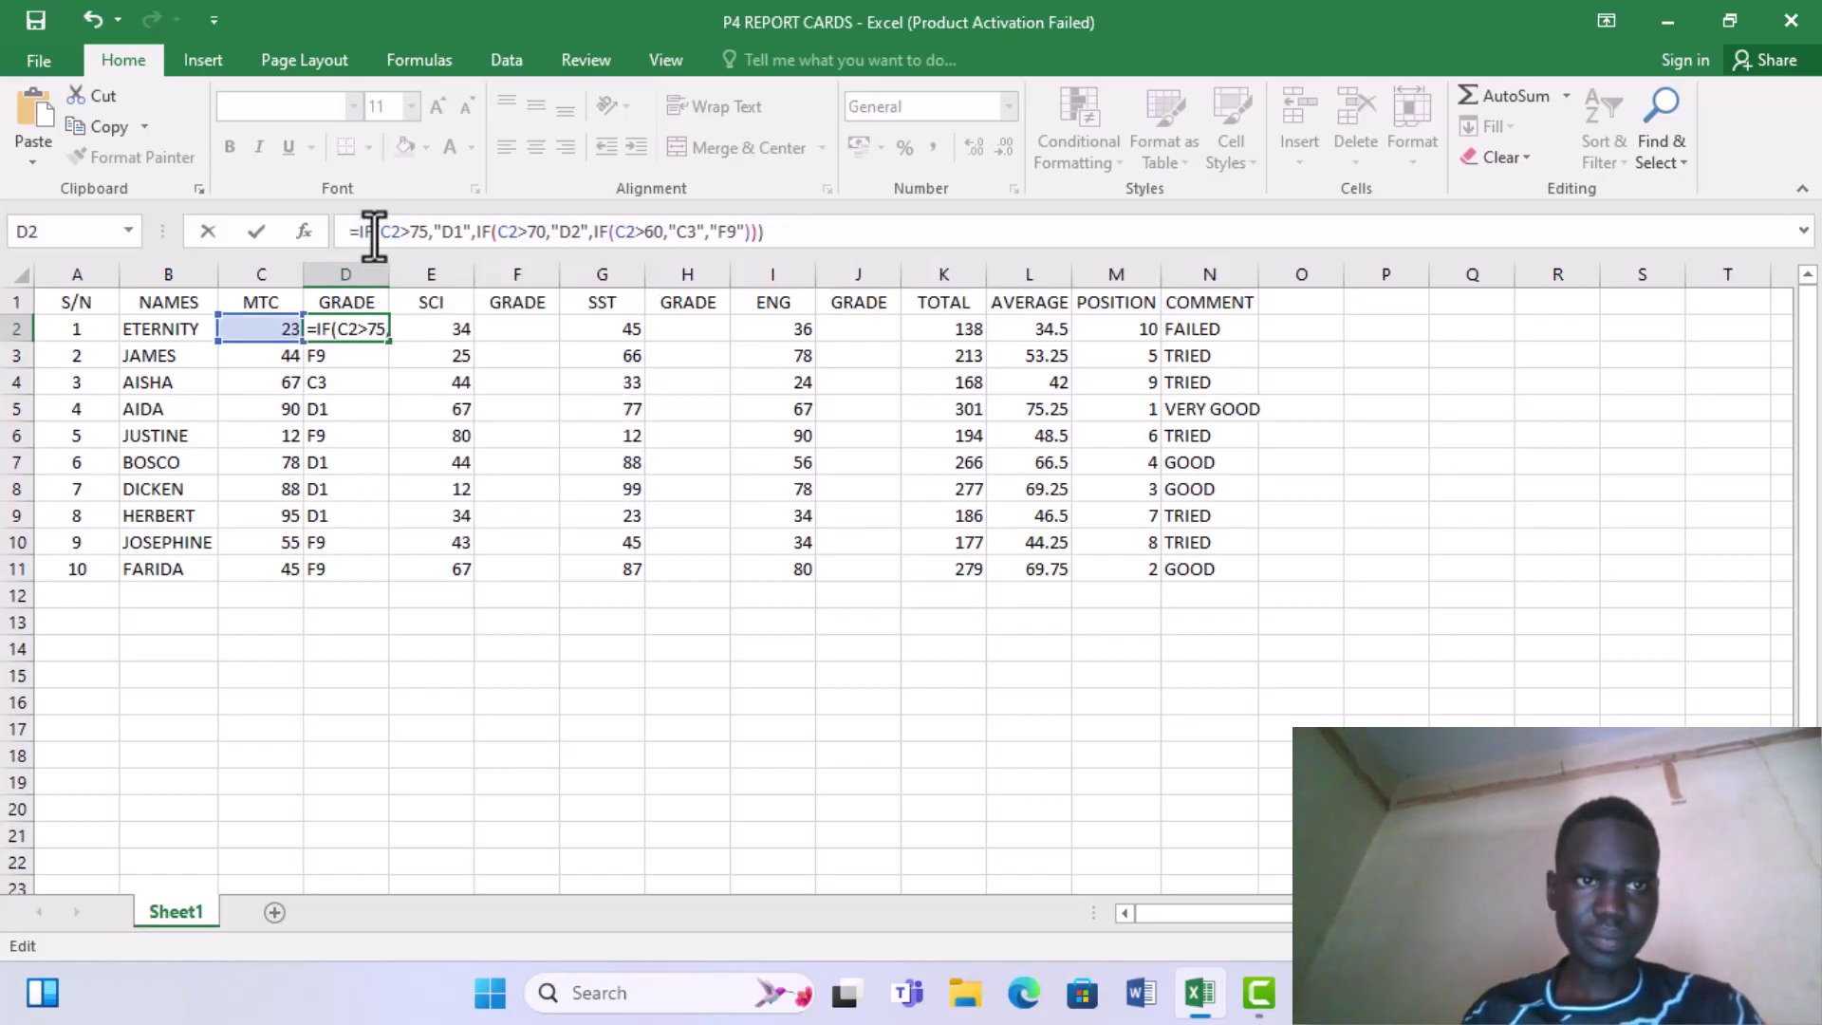
Try again to paste the grade formula into F2, and delete the surplus text from the D2 formula
left_click(510, 327)
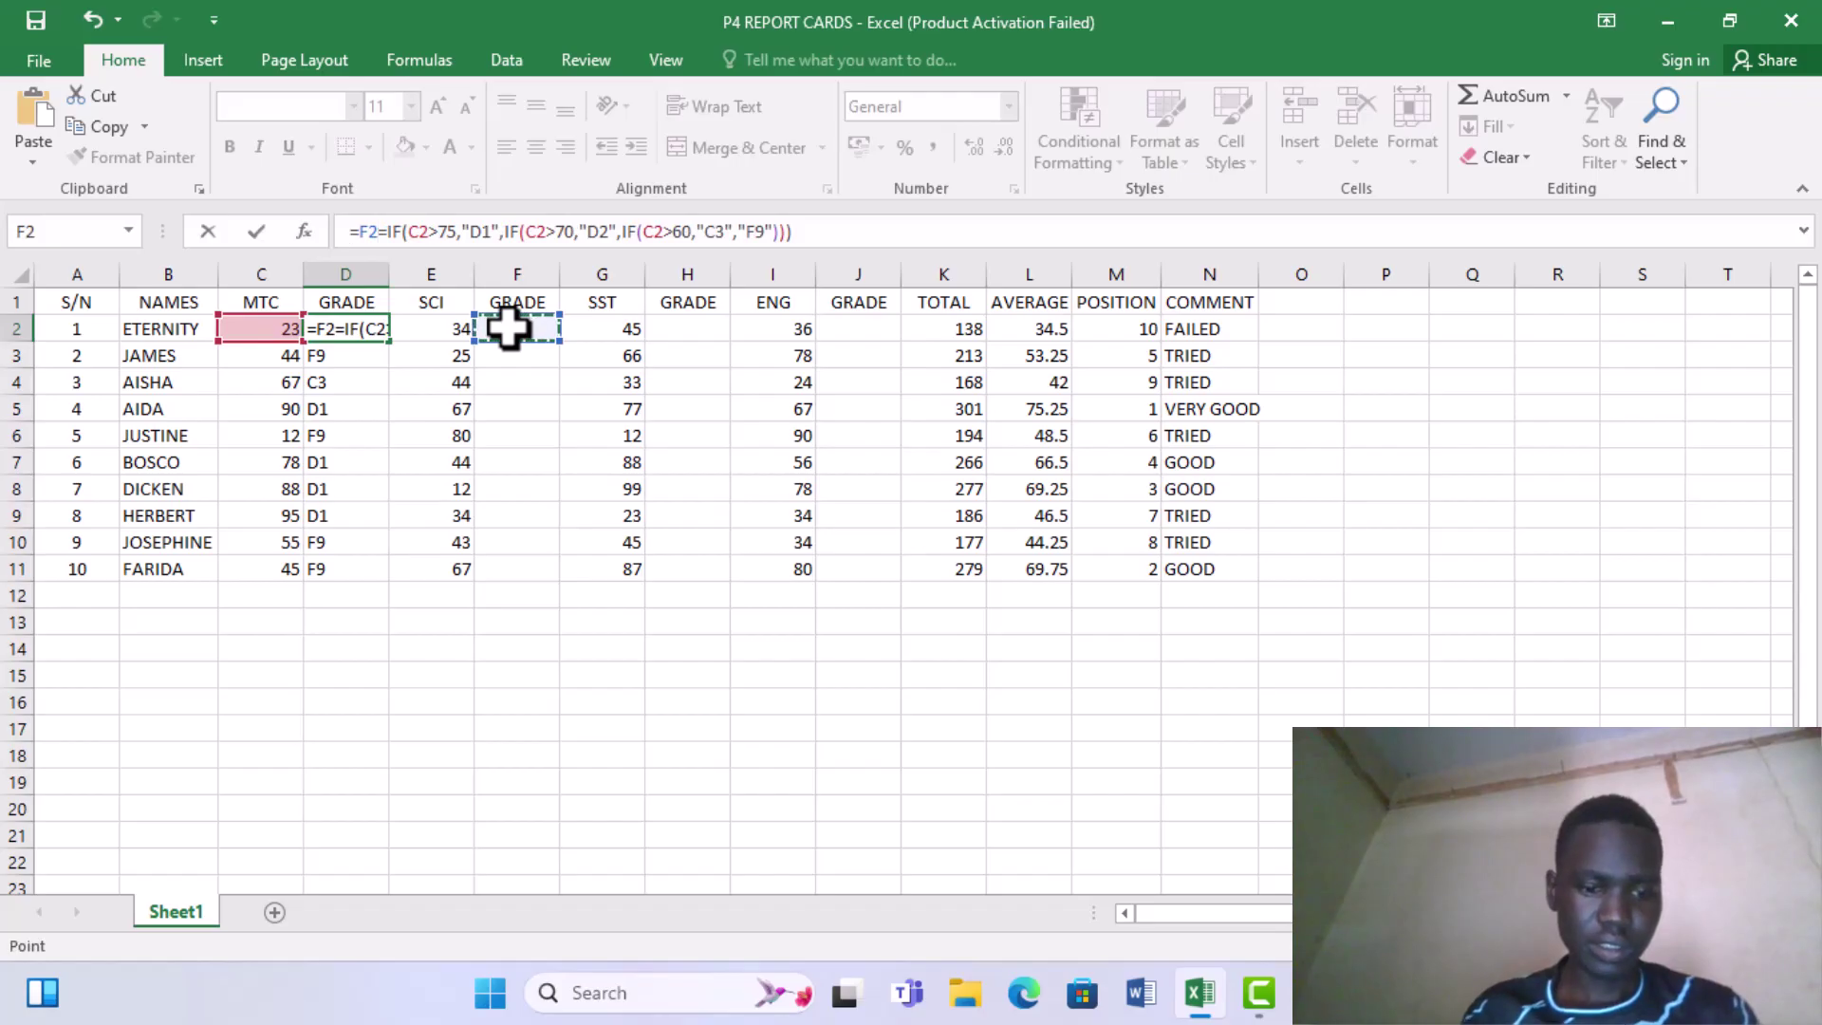
key("ctrl+v")
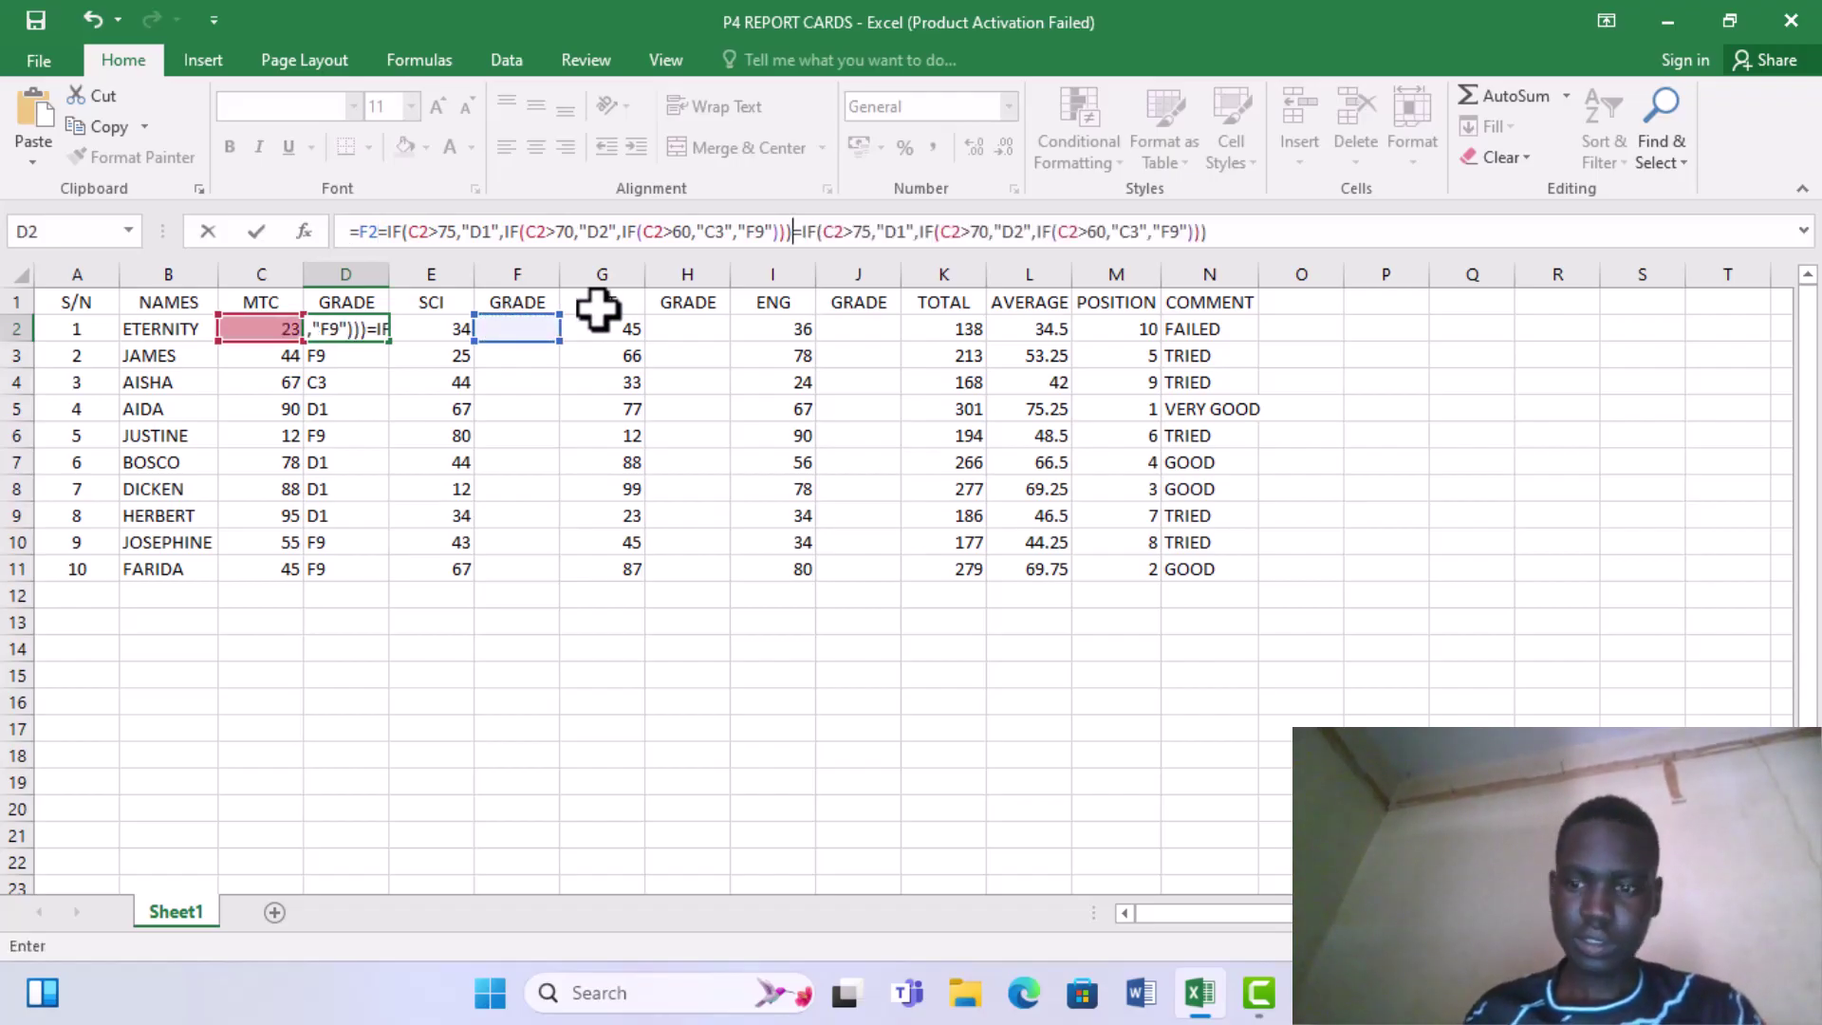
key("BackSpace")
key("BackSpace")
key("BackSpace")
key("BackSpace")
key("BackSpace")
key("BackSpace")
key("BackSpace")
key("BackSpace")
key("BackSpace")
key("BackSpace")
key("BackSpace")
key("BackSpace")
key("BackSpace")
key("BackSpace")
key("BackSpace")
key("BackSpace")
key("BackSpace")
key("BackSpace")
key("BackSpace")
key("BackSpace")
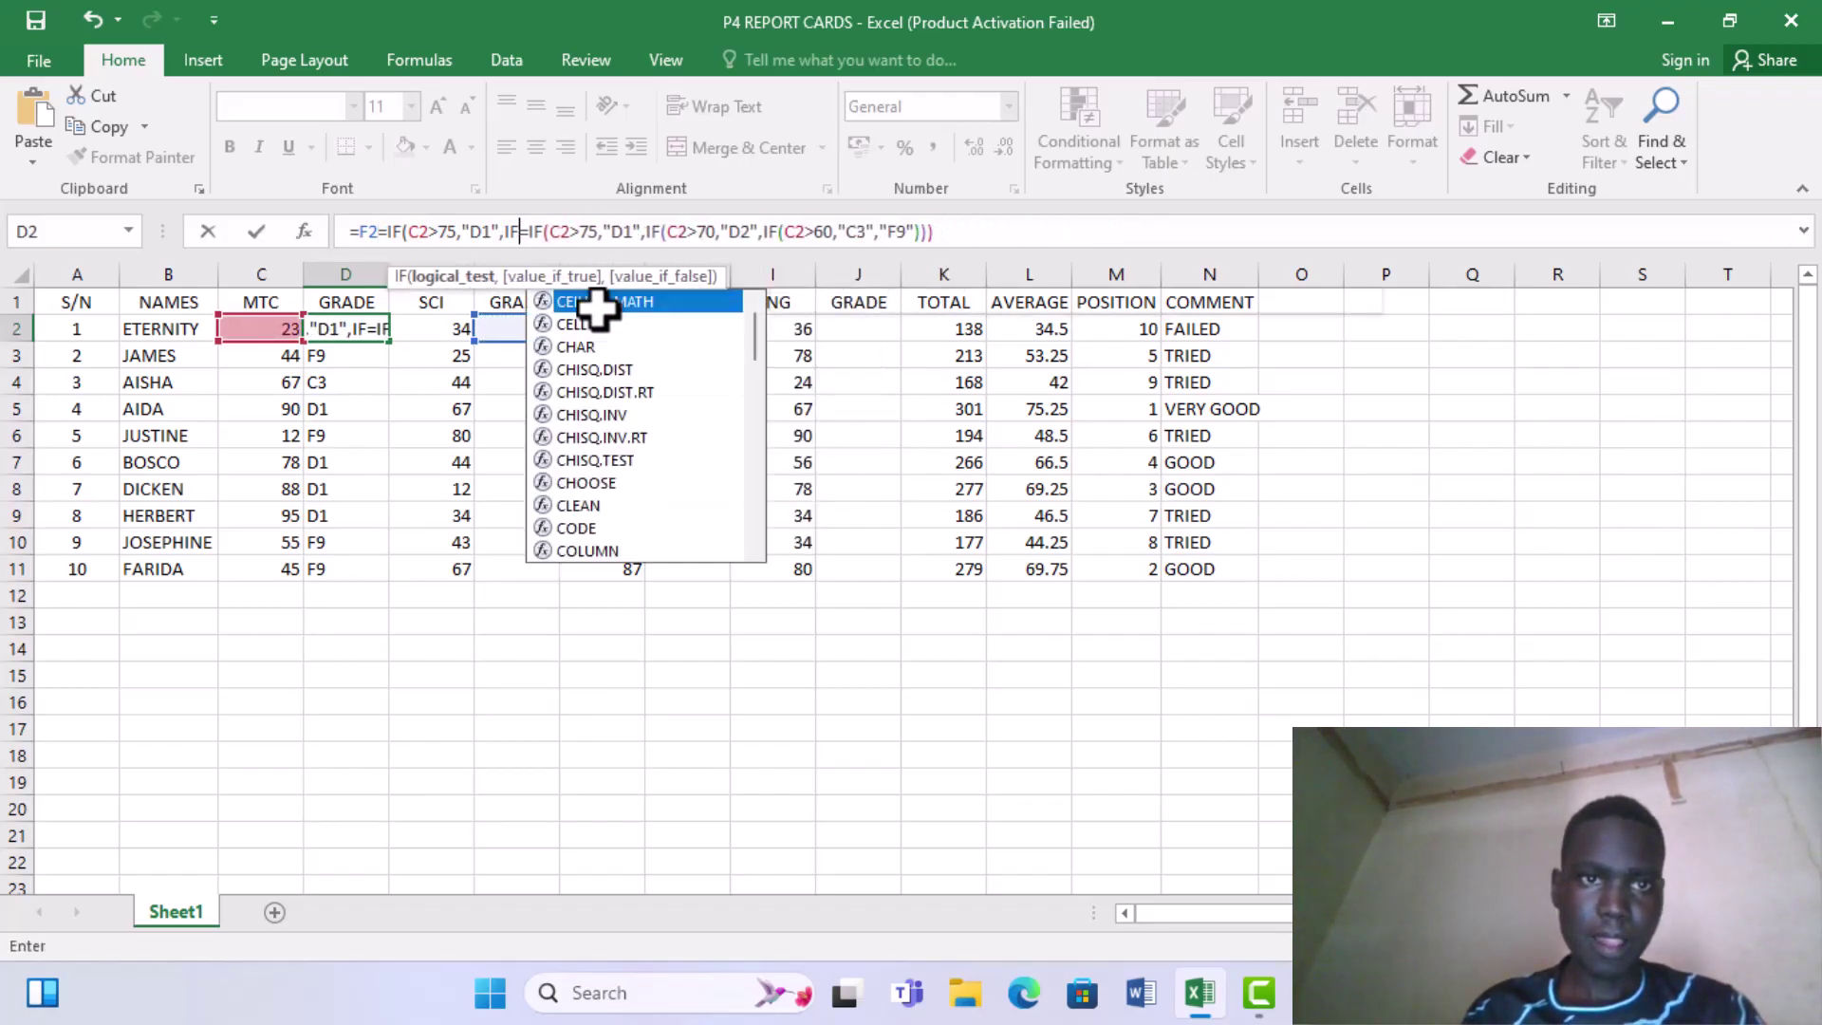
key("BackSpace")
key("BackSpace")
key("BackSpace")
key("BackSpace")
key("BackSpace")
key("BackSpace")
key("BackSpace")
key("BackSpace")
key("BackSpace")
key("BackSpace")
key("BackSpace")
key("BackSpace")
key("BackSpace")
key("BackSpace")
key("BackSpace")
key("BackSpace")
key("BackSpace")
key("BackSpace")
key("BackSpace")
key("BackSpace")
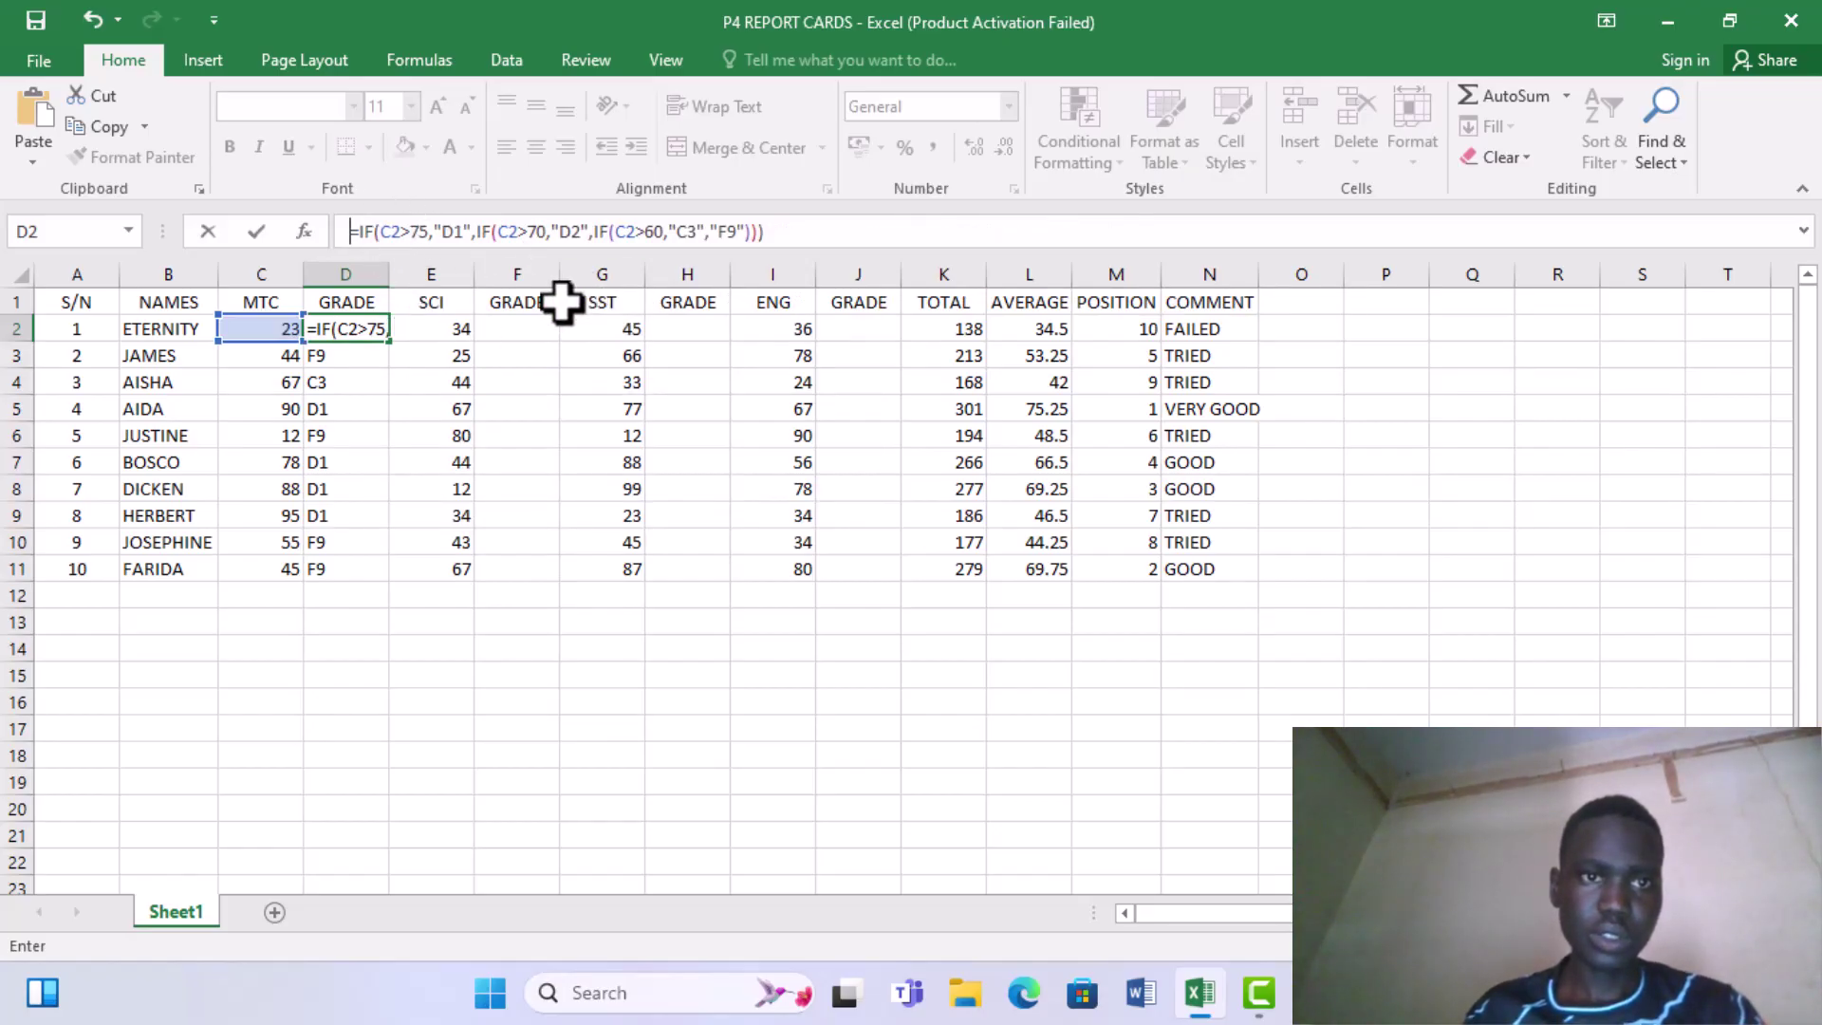
type("=")
left_click(510, 332)
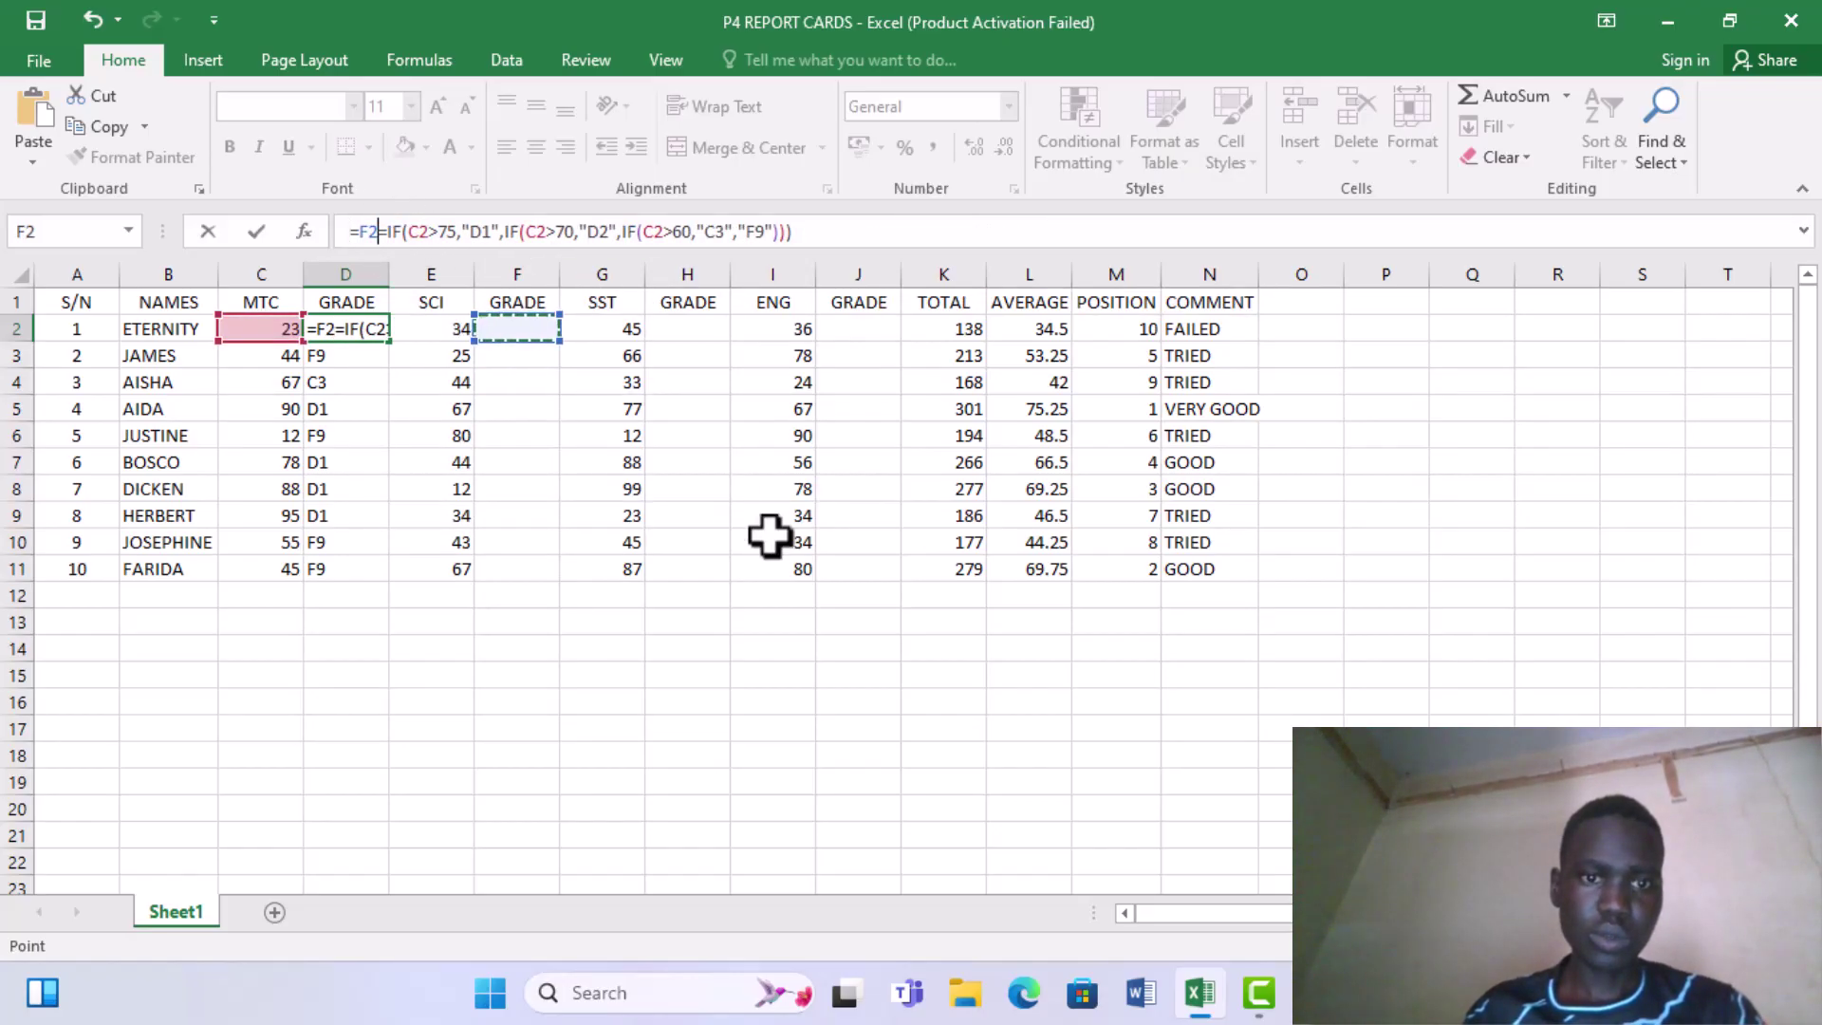
left_click(1179, 873)
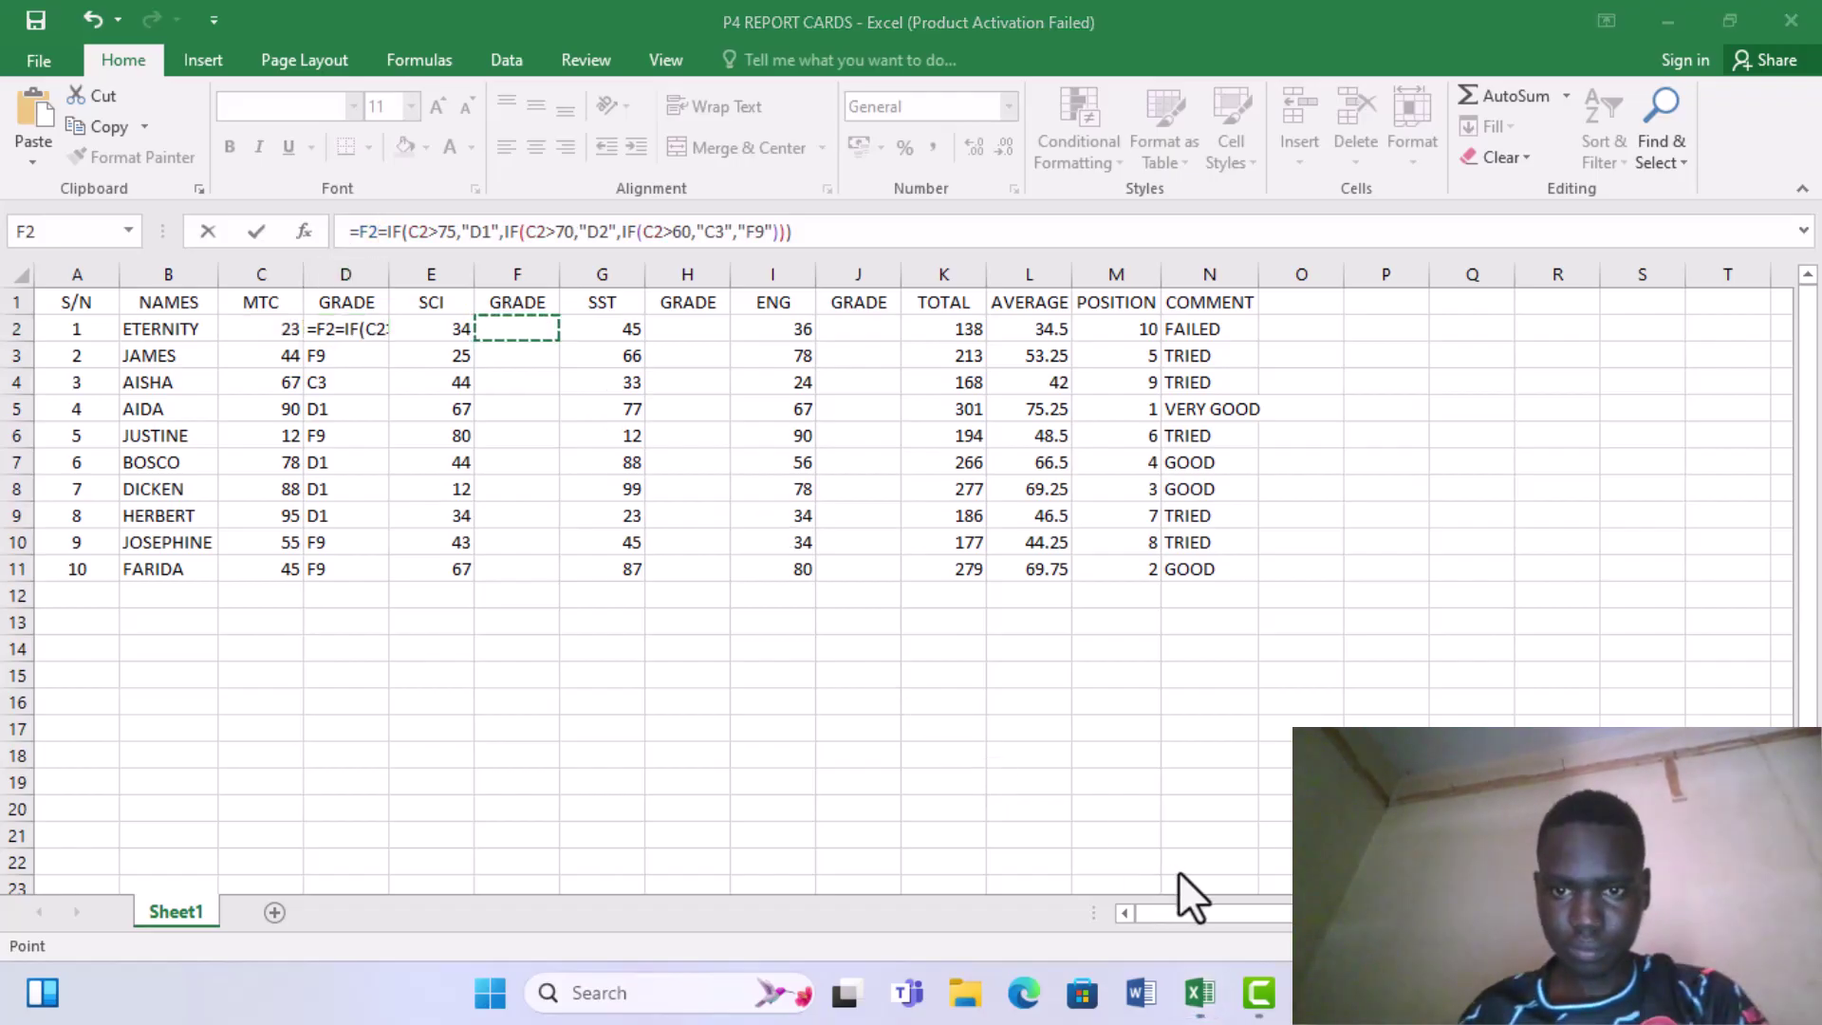
left_click(376, 233)
key("BackSpace")
key("BackSpace")
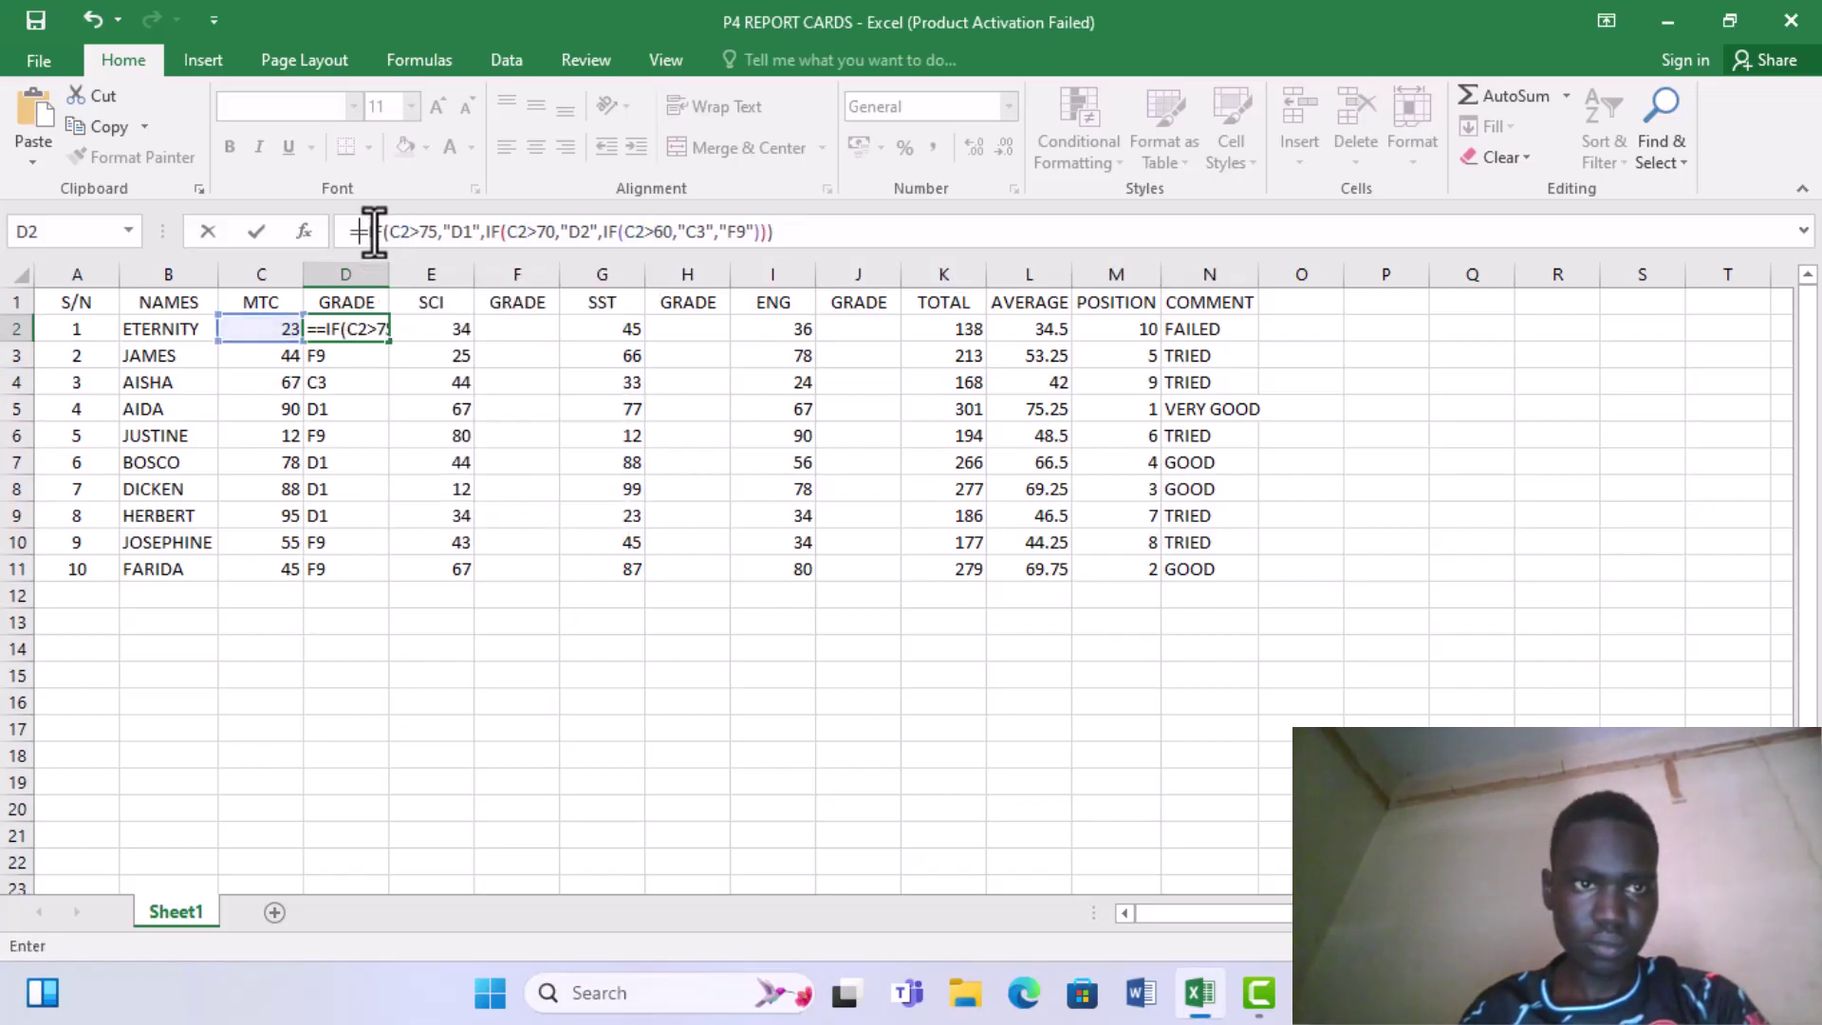
key("BackSpace")
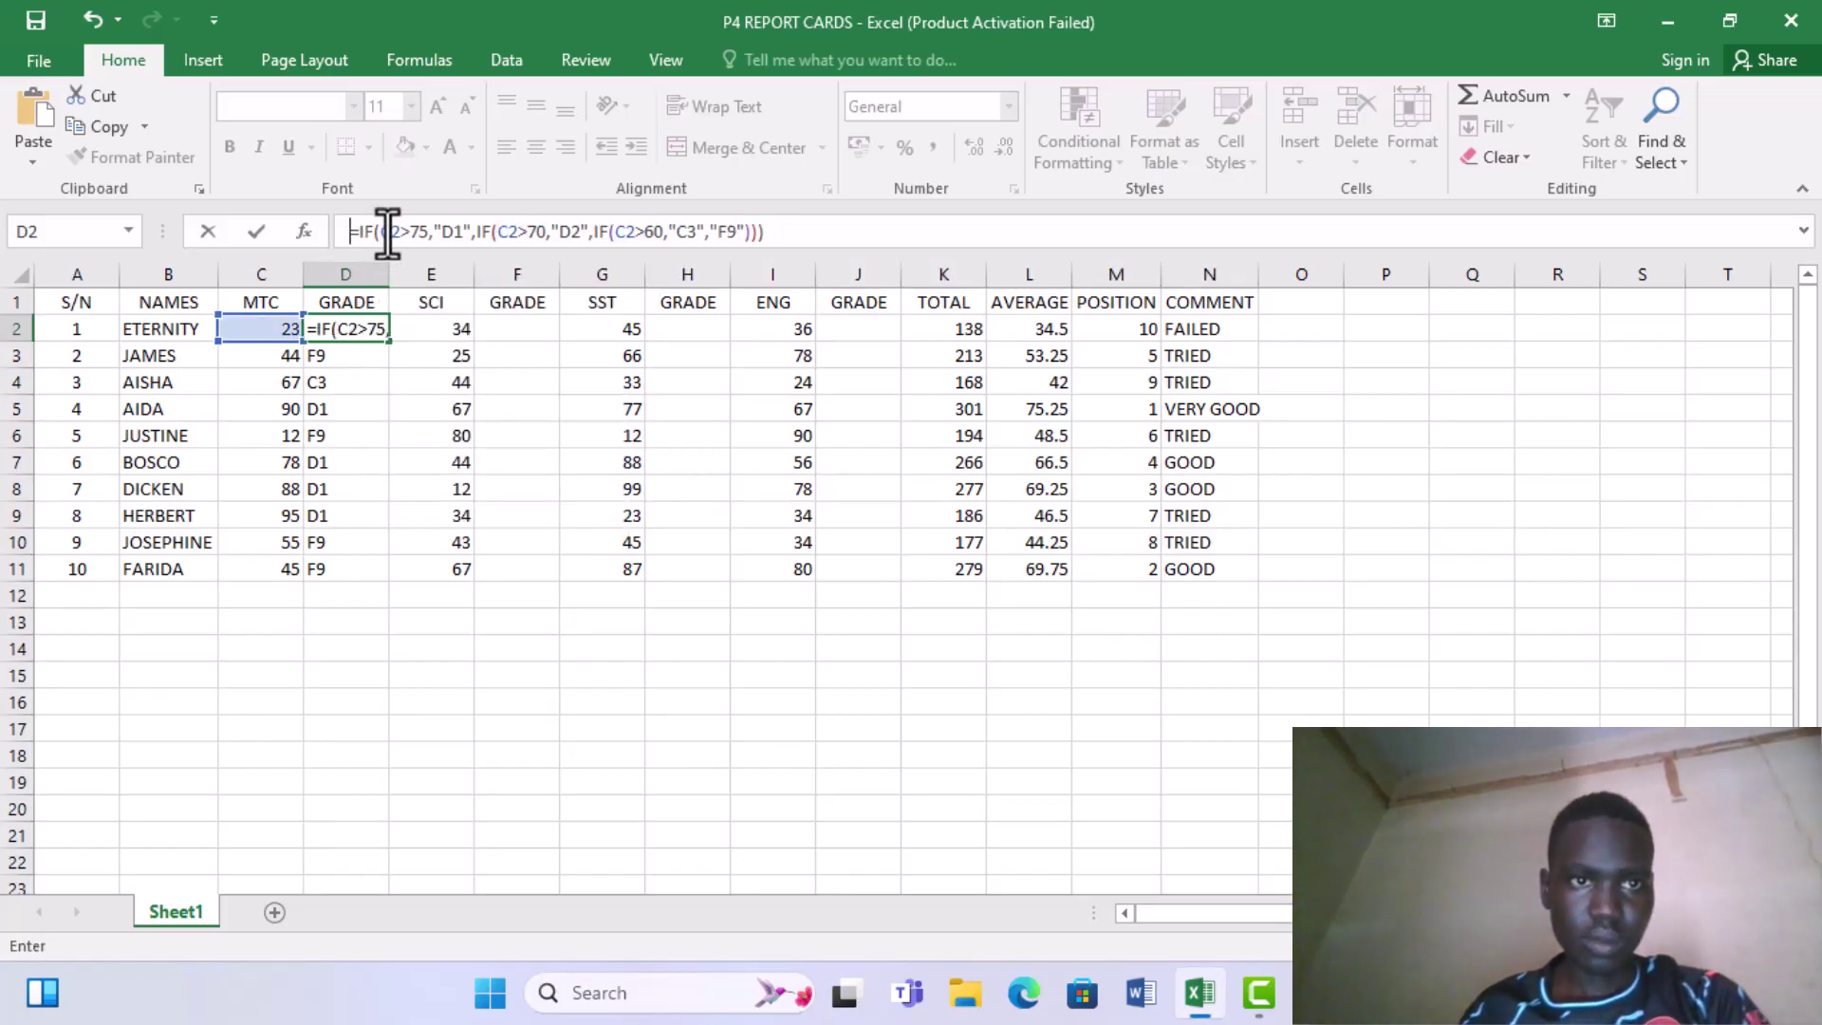
Replace the three C2 references in the D2 grade formula with E2 and commit the formula
left_click(387, 232)
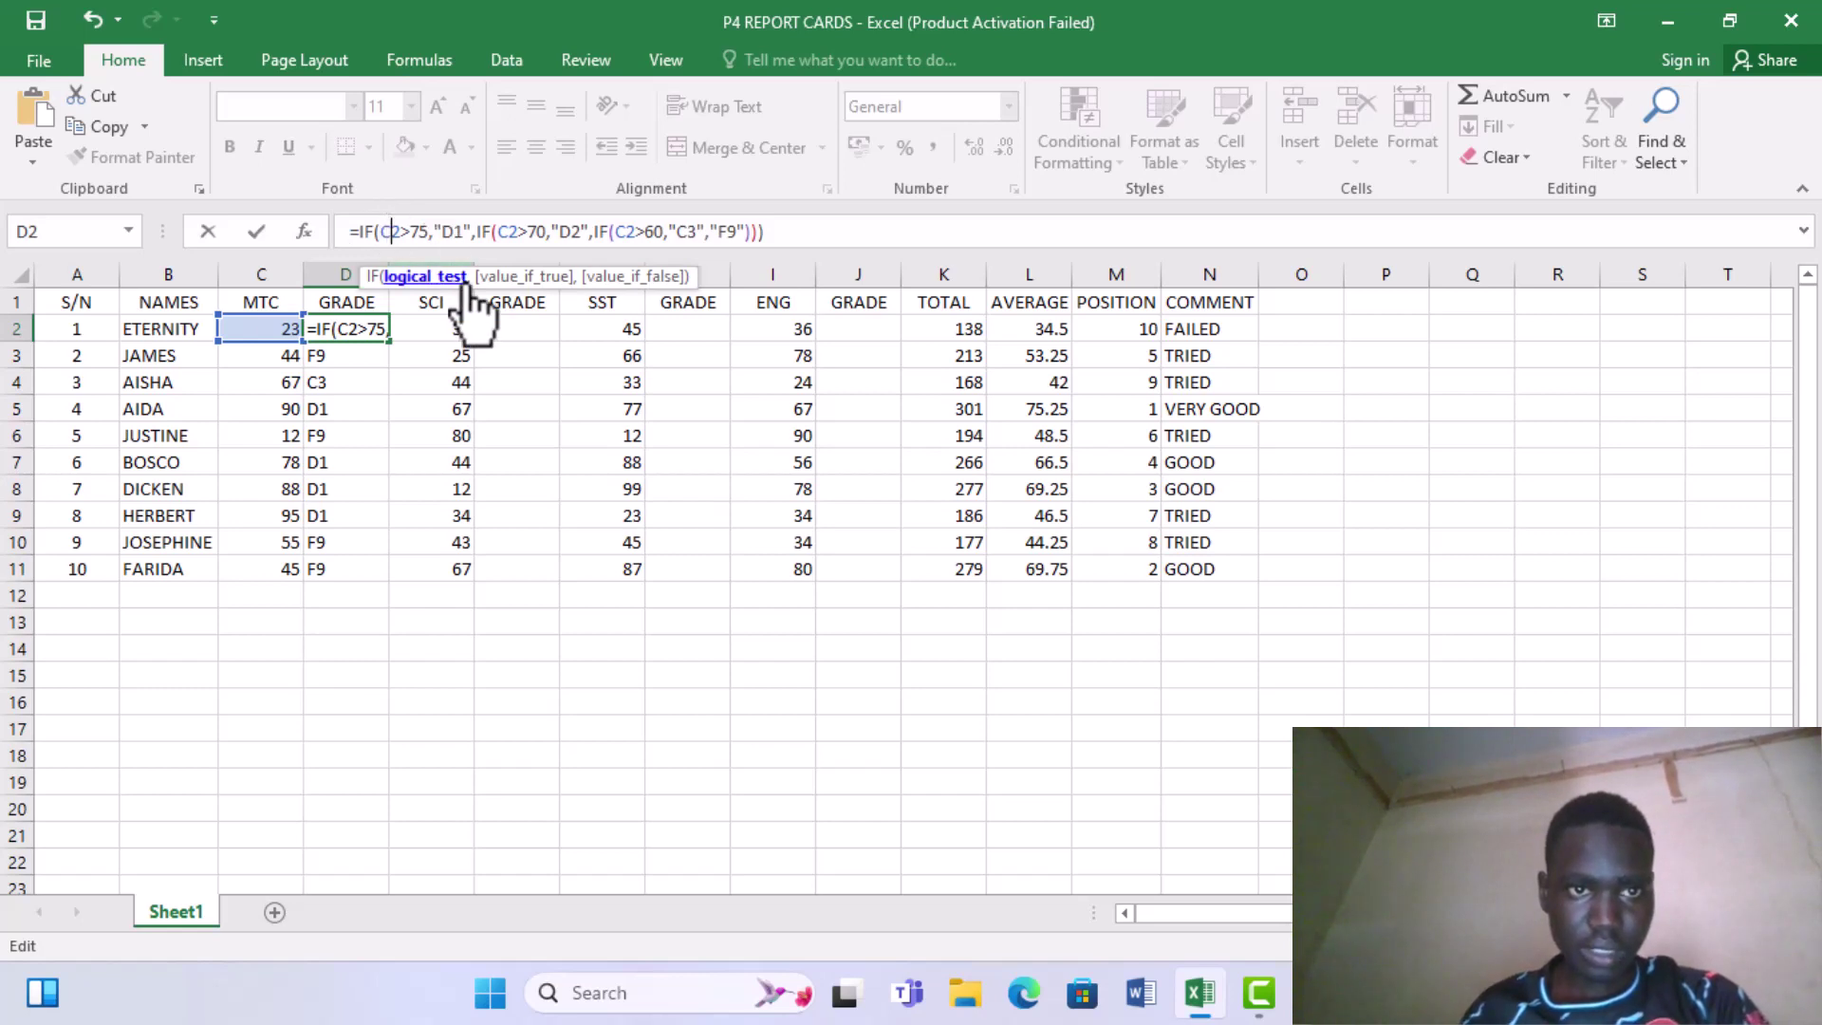
key("BackSpace")
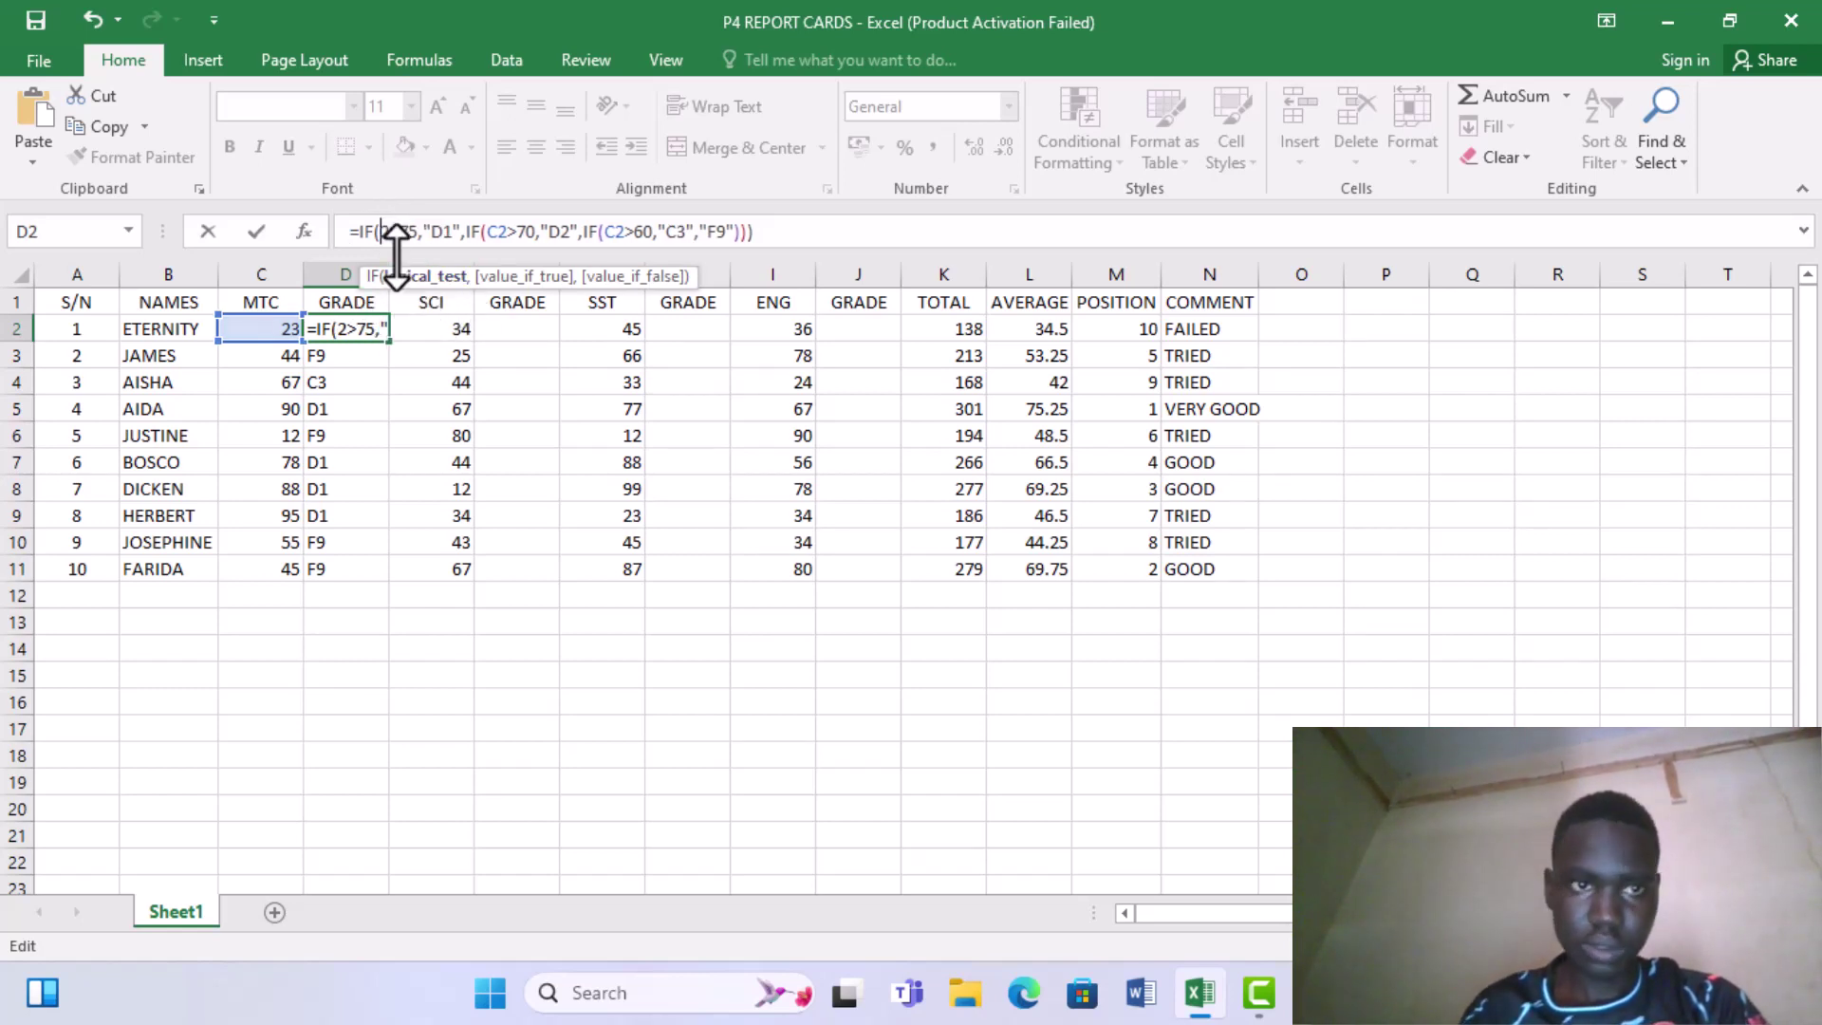
type("E")
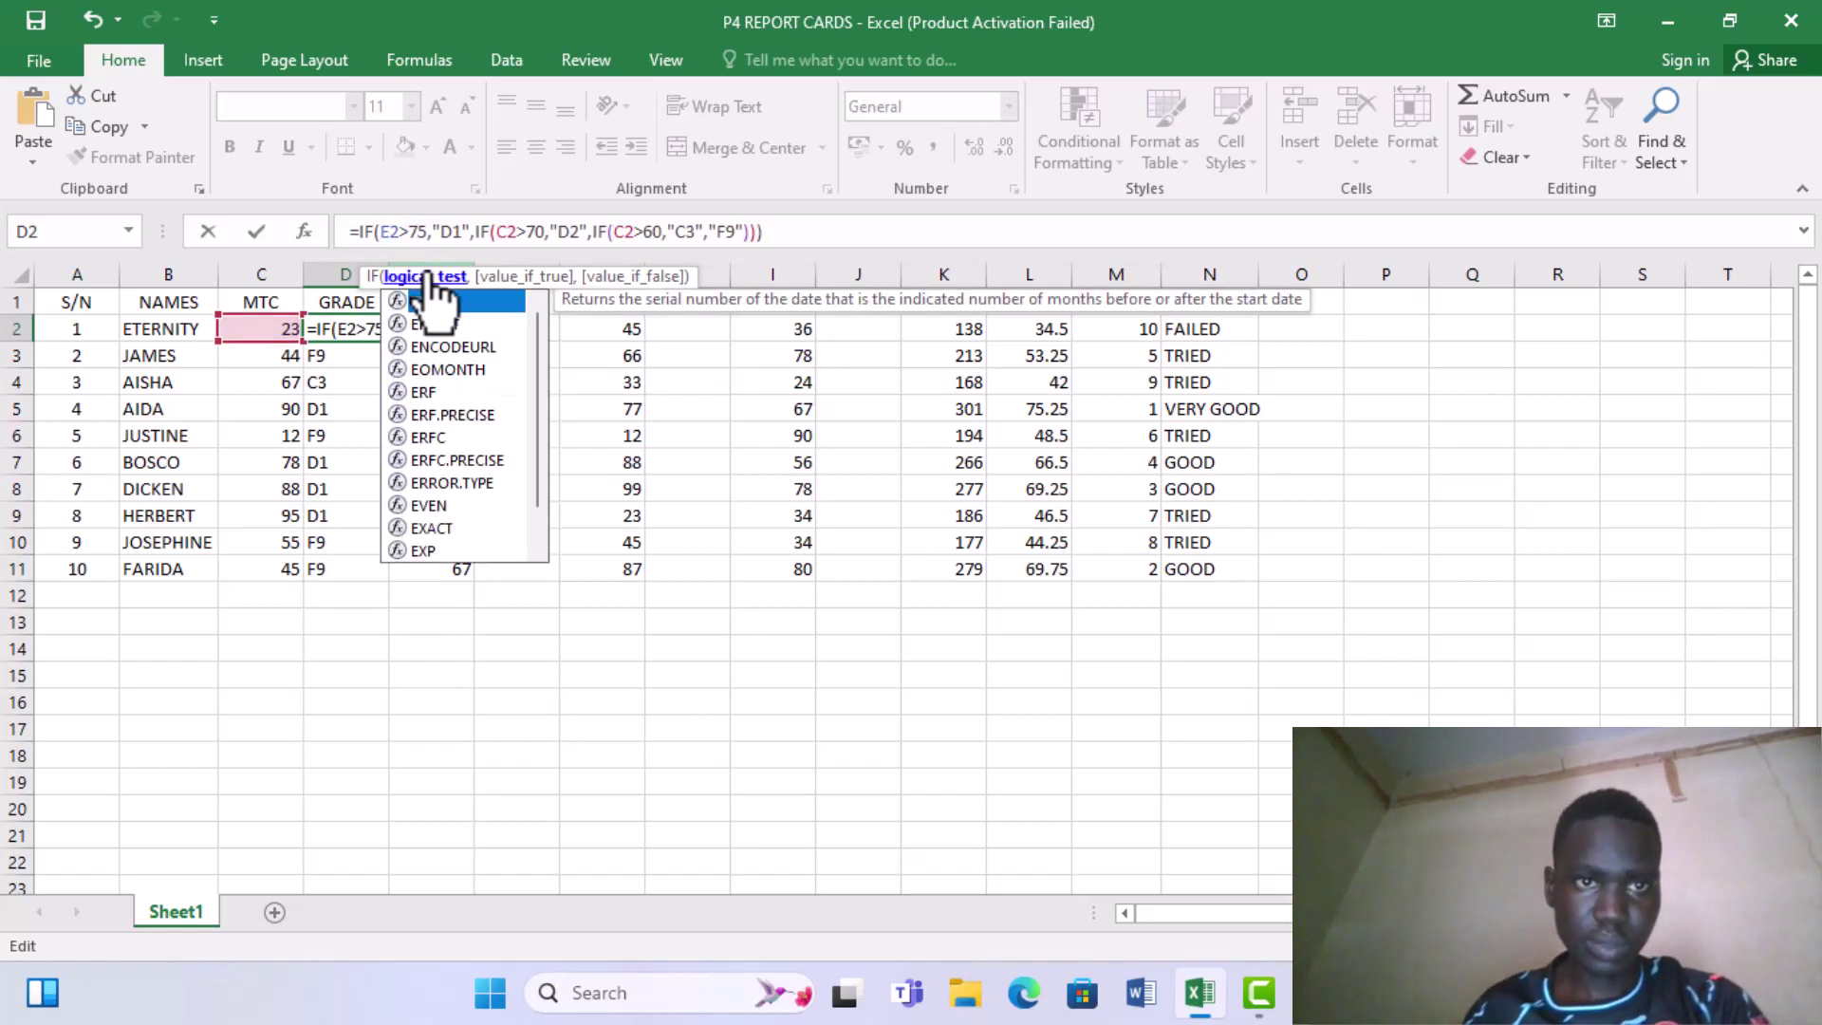
left_click(498, 231)
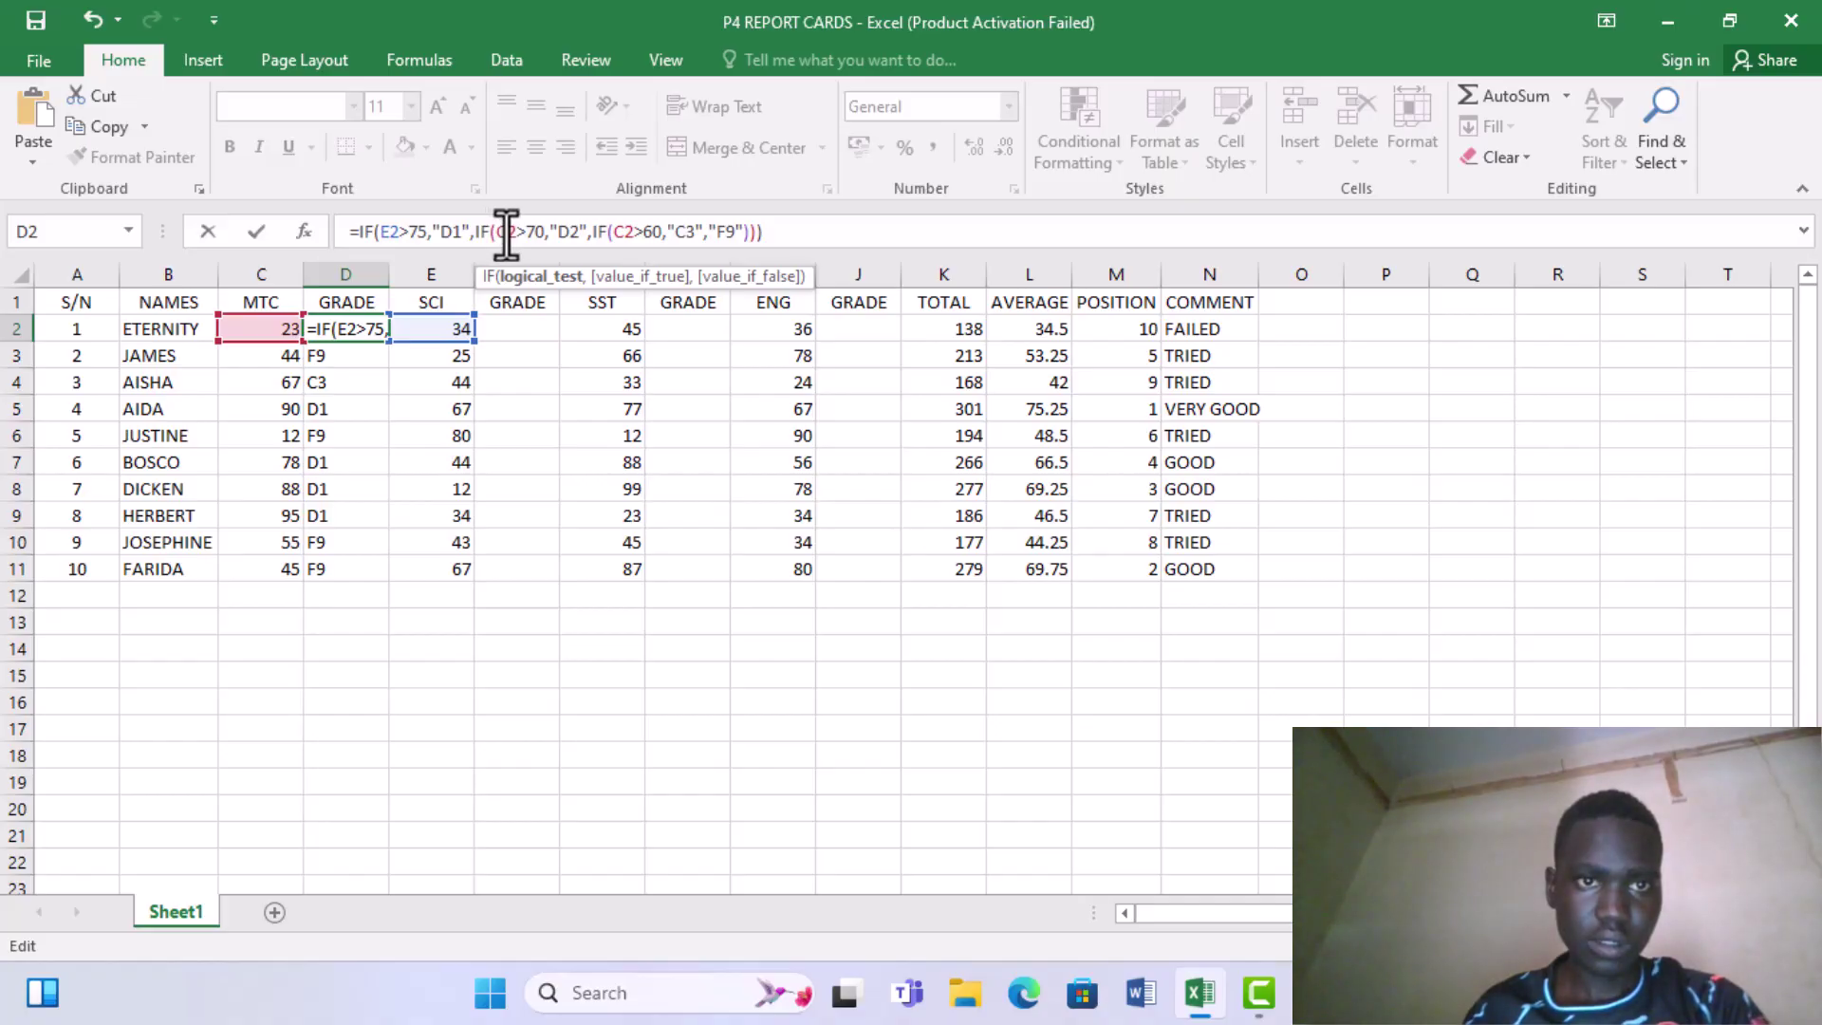
key("Delete")
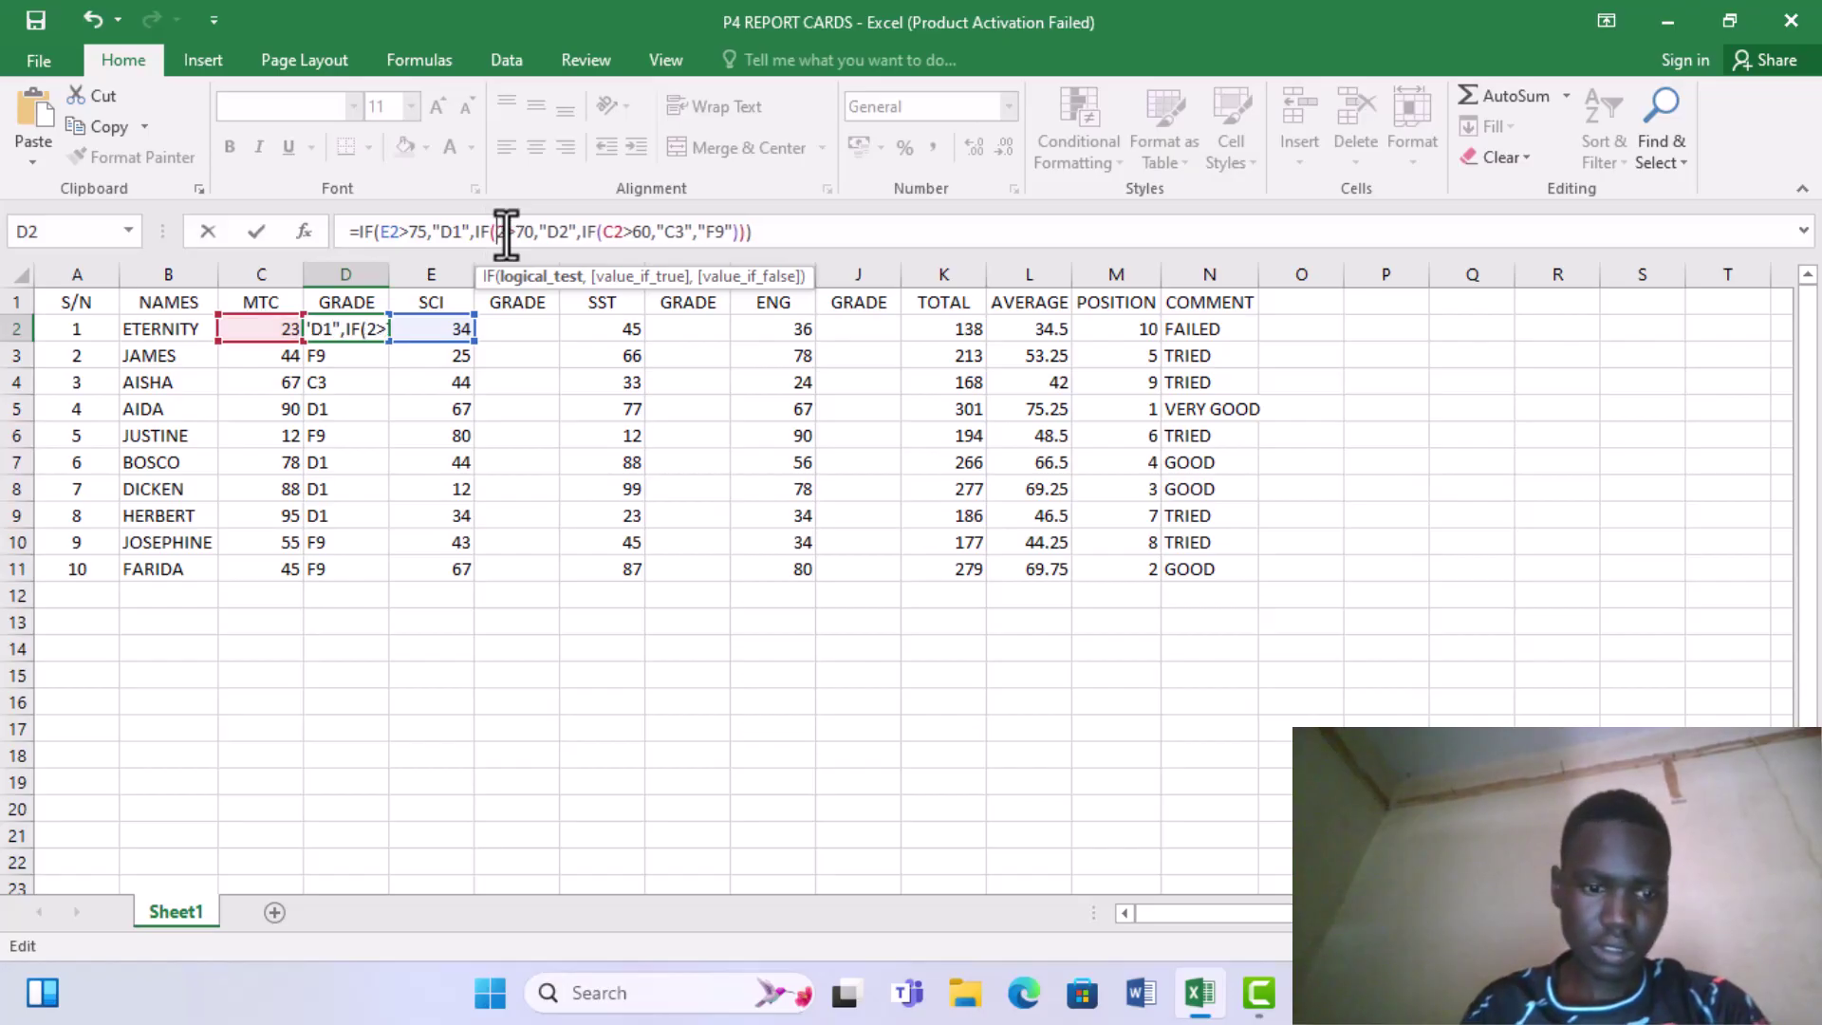
type("E")
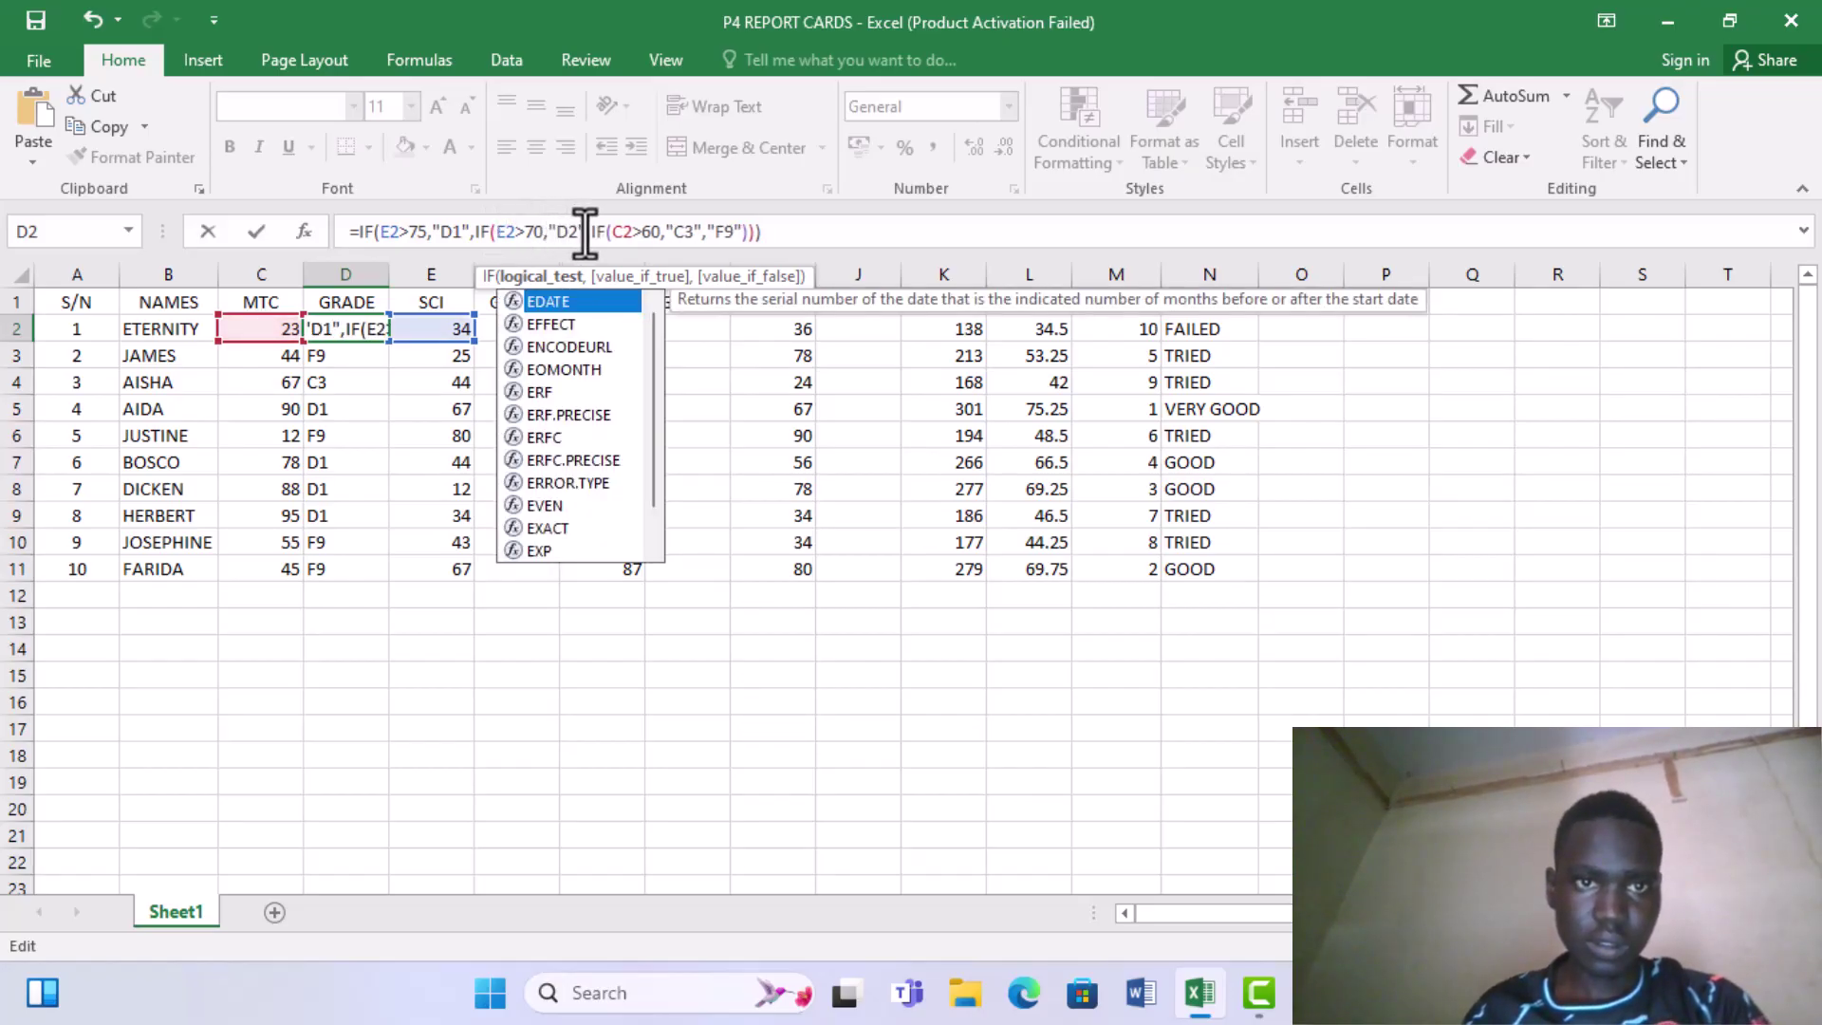
left_click(615, 231)
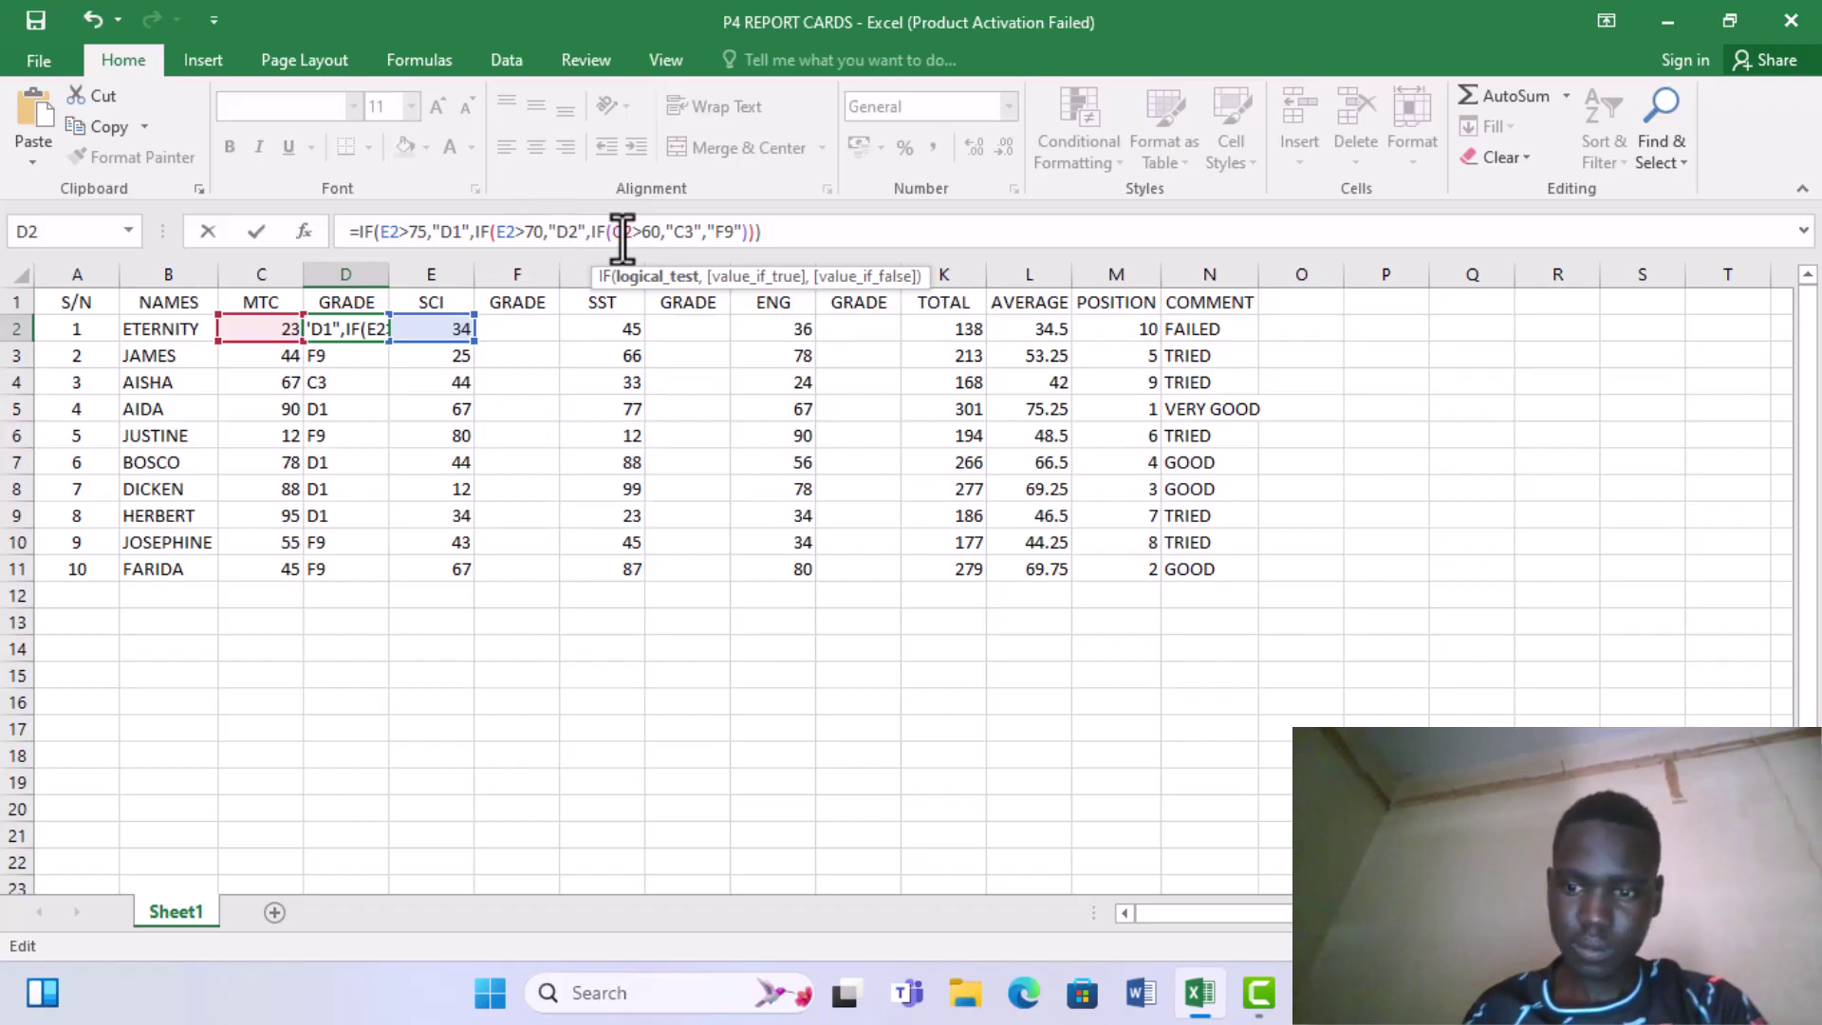
key("Delete")
type("E")
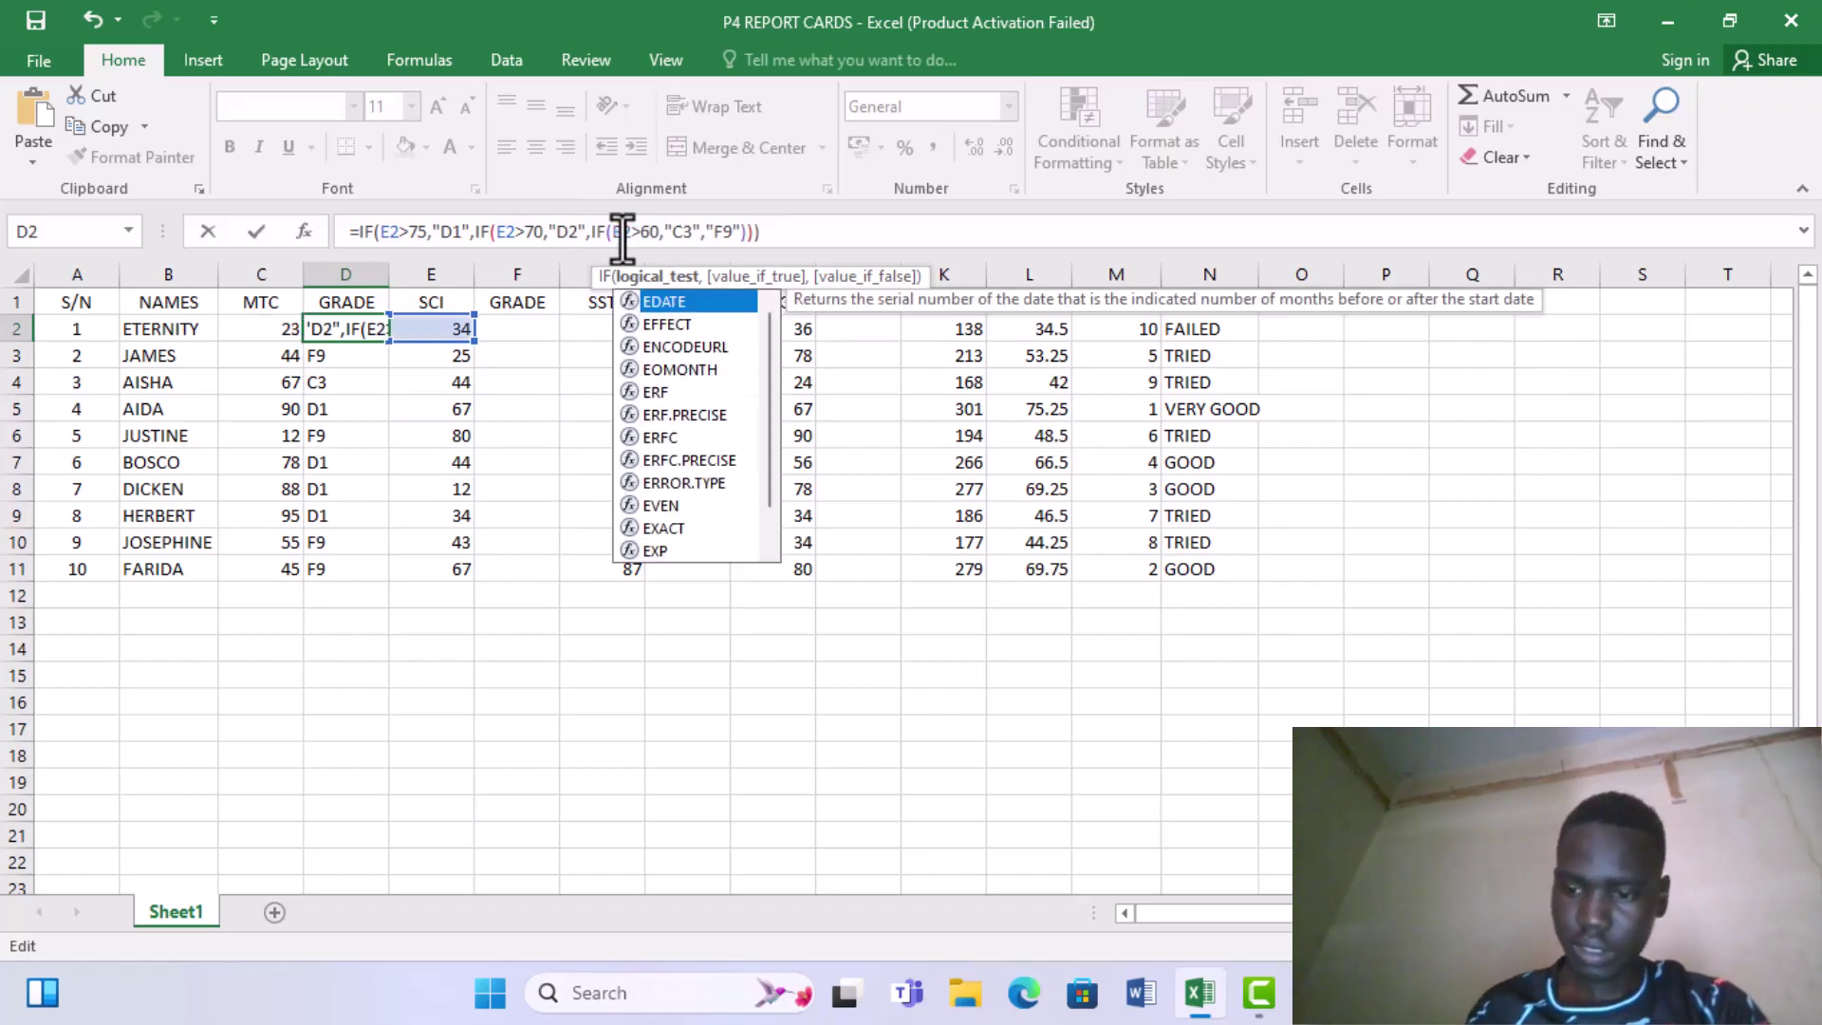
key("Return")
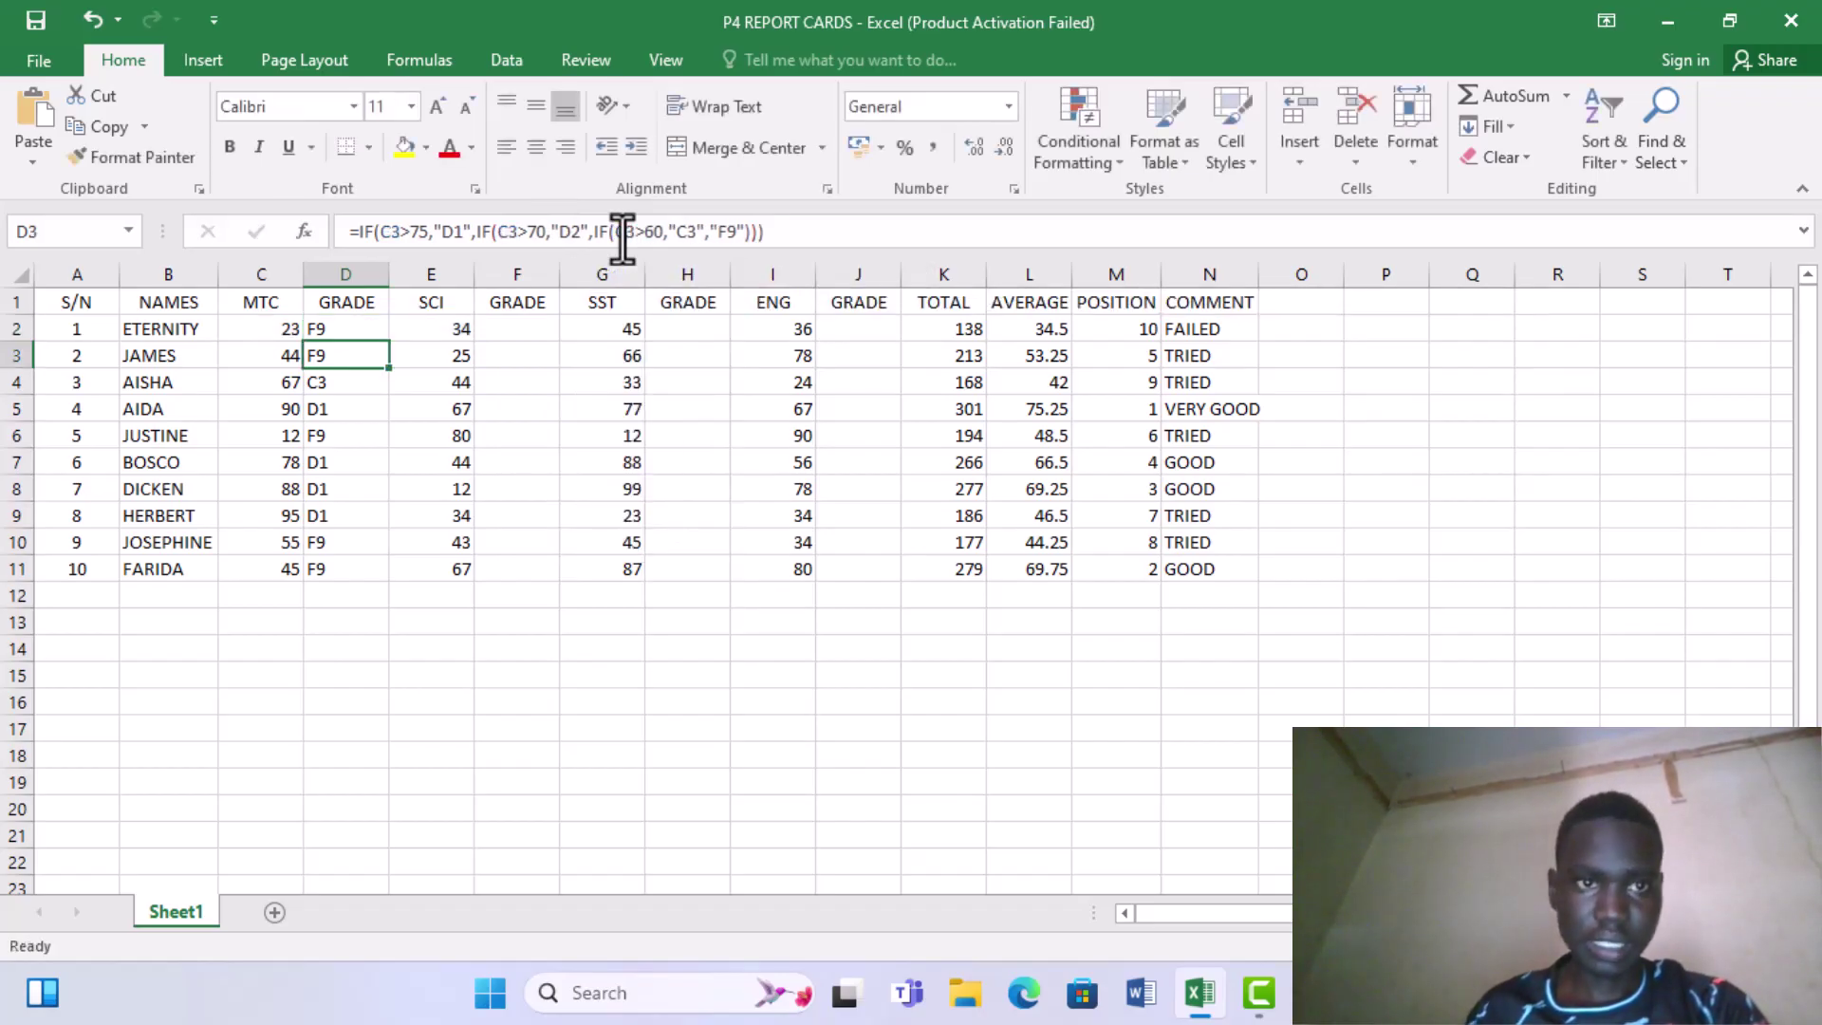
Try filling the SCI grade cells F2:F11 with the pasted MTC grade formula that tests C2
left_click(517, 332)
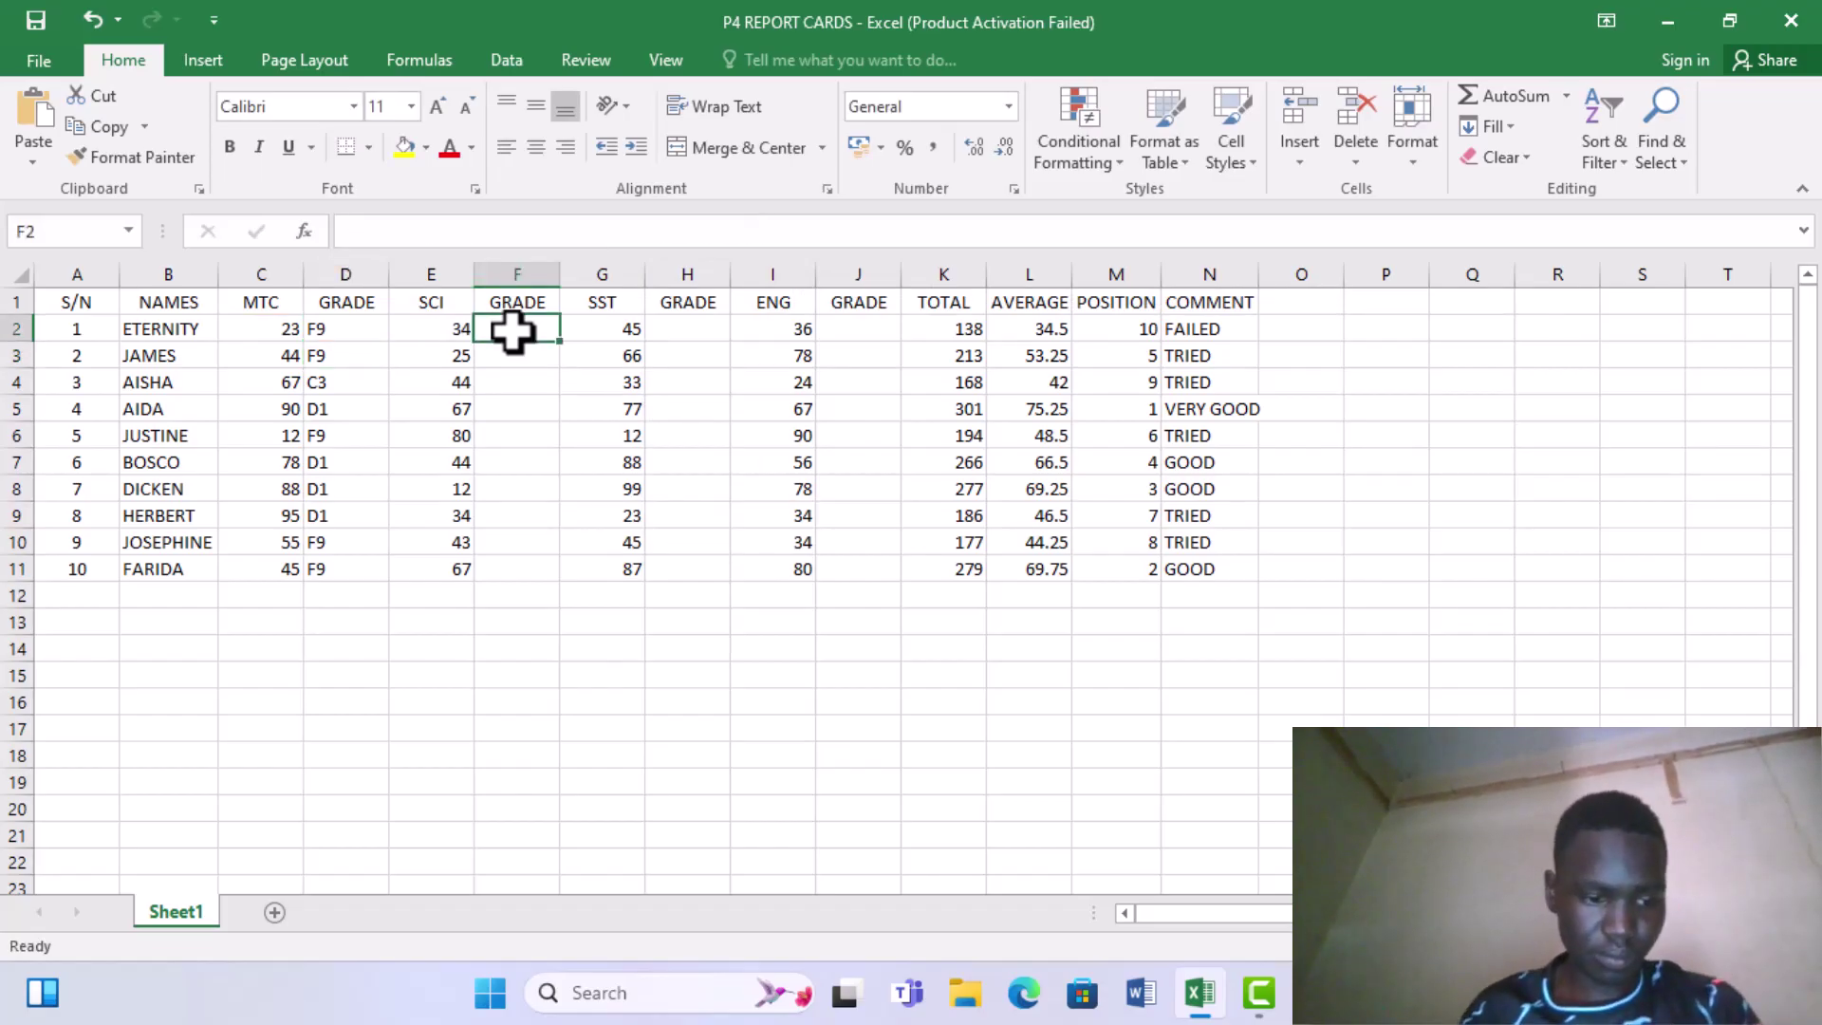
type("=IF(C2>75,\"D1\",IF(C2>70,\"D2\",IF(C2>60,\"C3\",\"F9\")))")
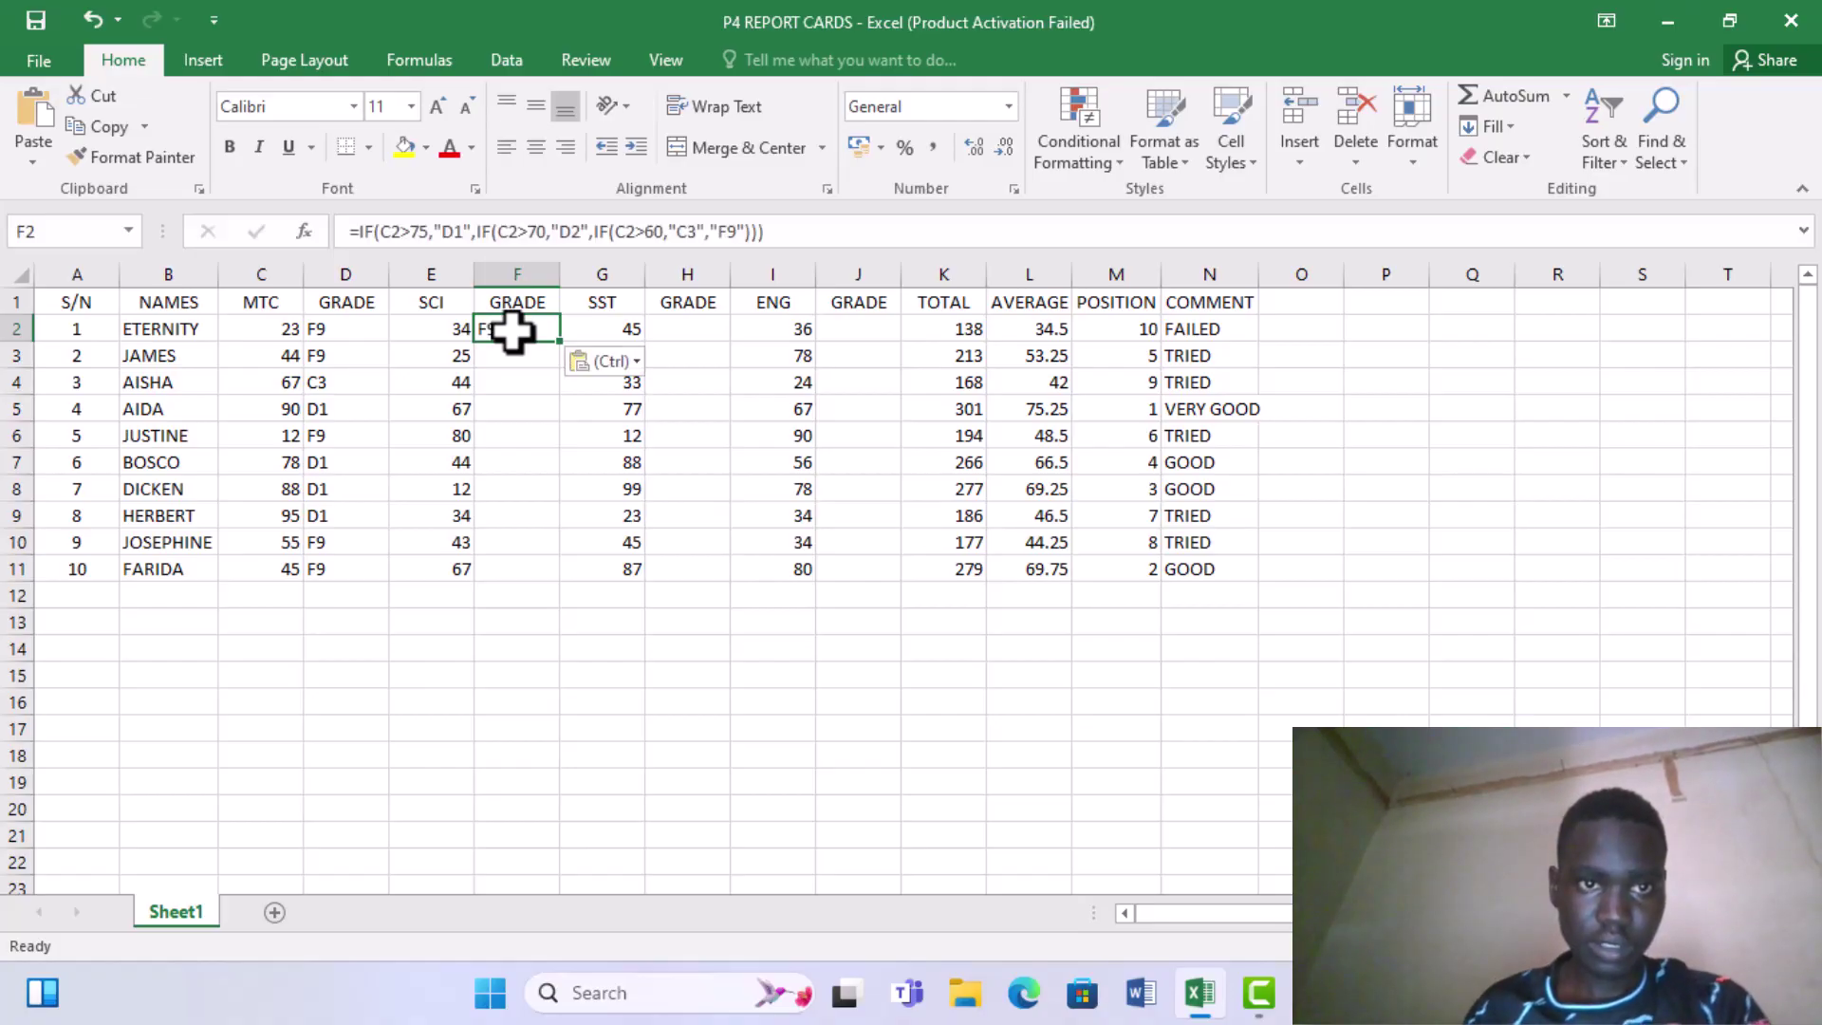
double_click(560, 343)
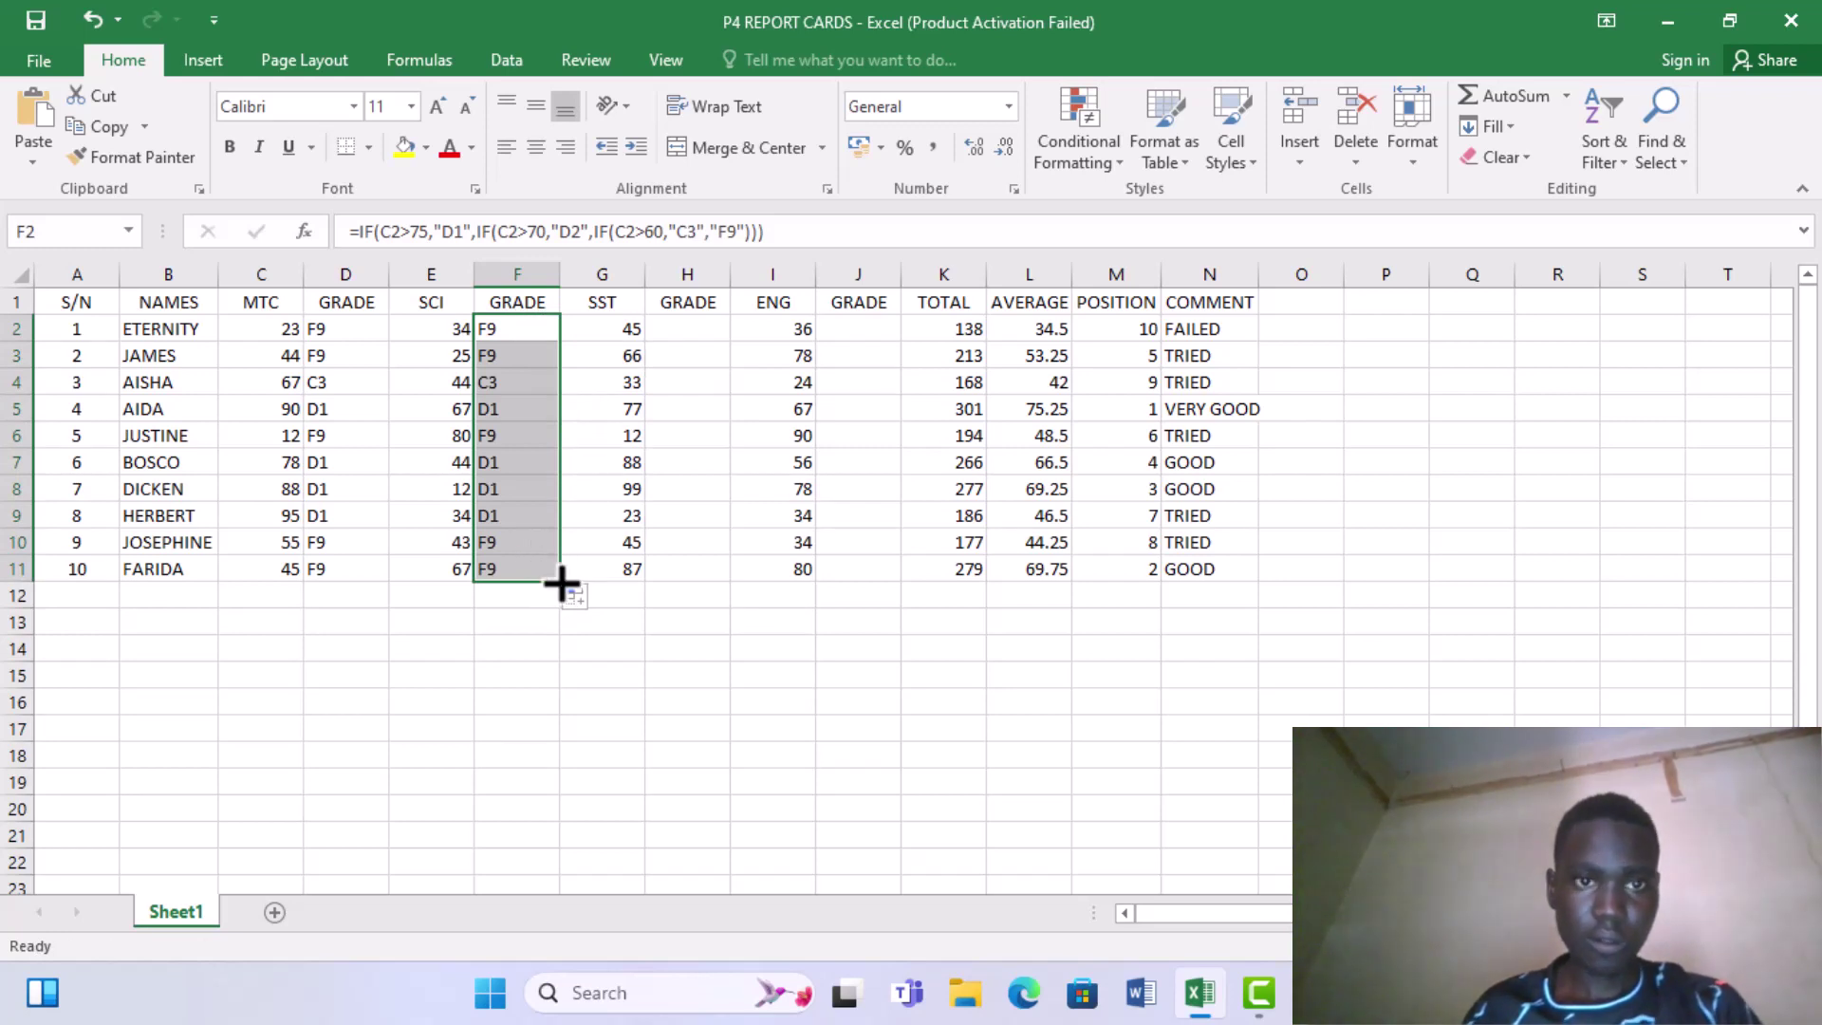
left_click_drag(562, 582, 526, 320)
Paste the grade formula into F2 and make it read =IF(E2>75,"D1",IF(E2>70,"D2",IF(E2>60,"C3","F9")))
left_click(509, 326)
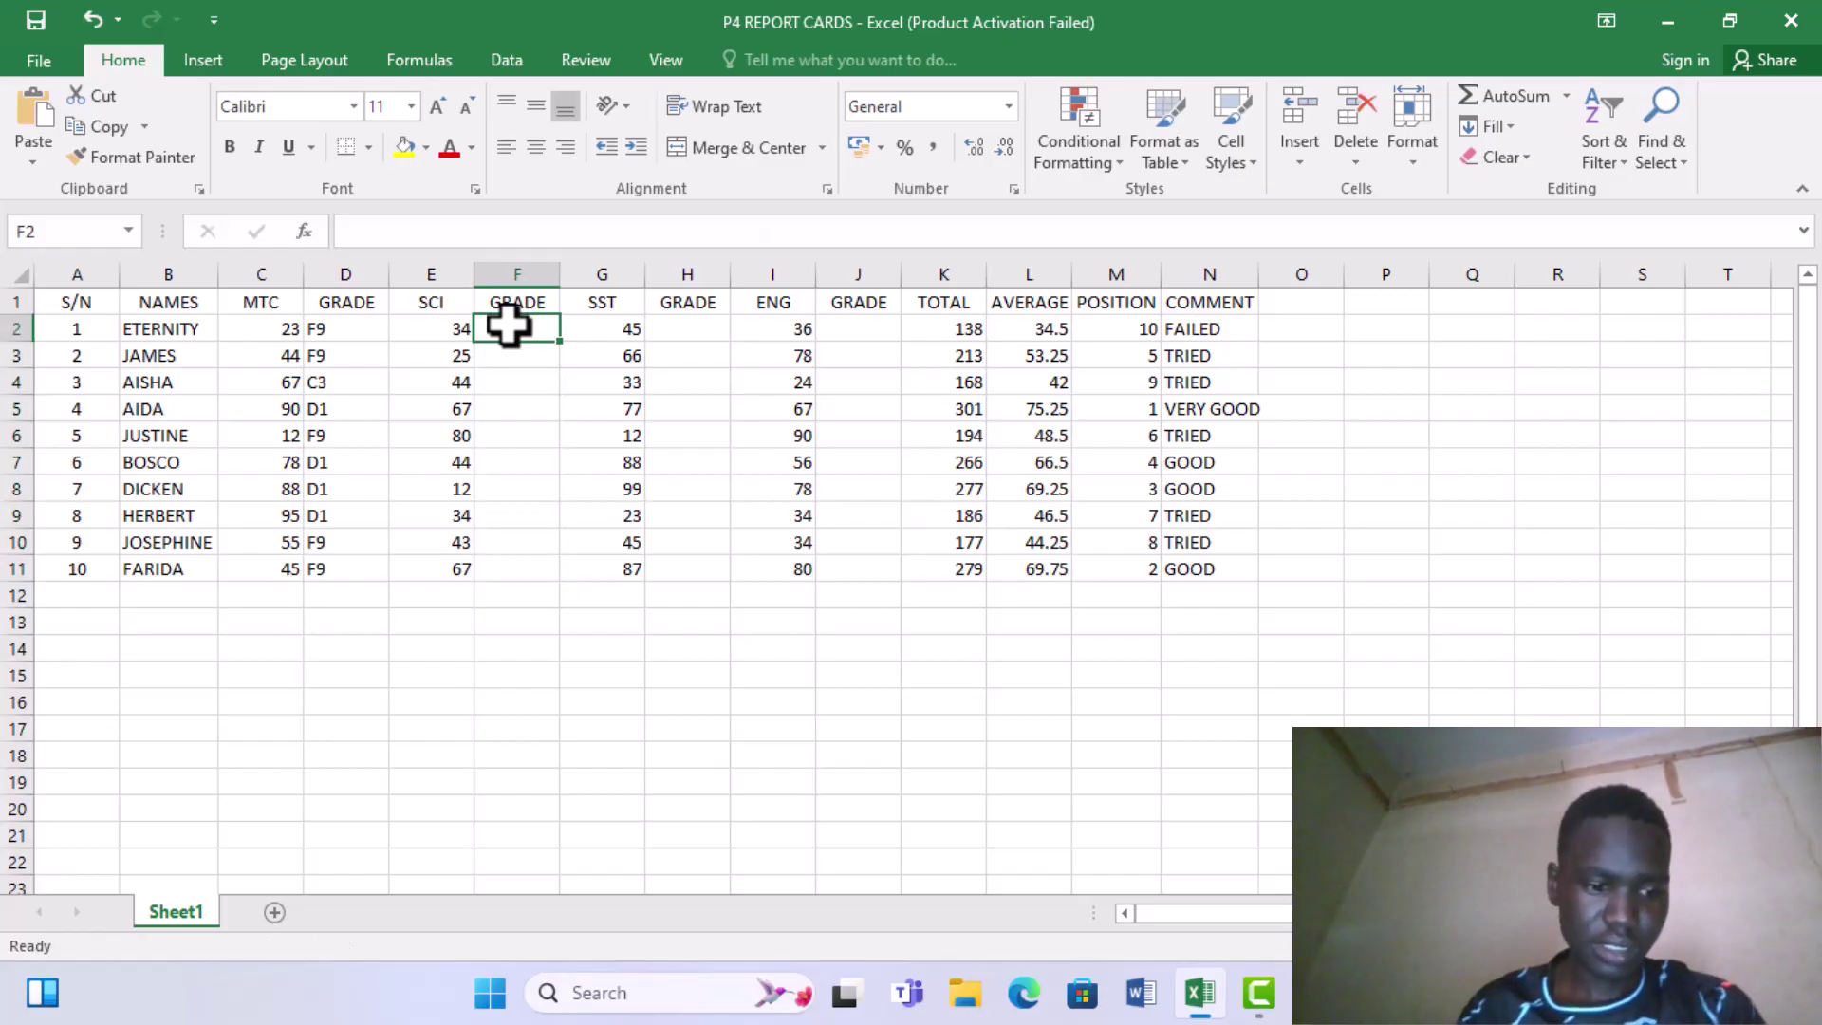
type("=IF(C2>75,\"D1\",IF(C2>70,\"D2\",IF(C2>60,\"C3\",\"F9\")))")
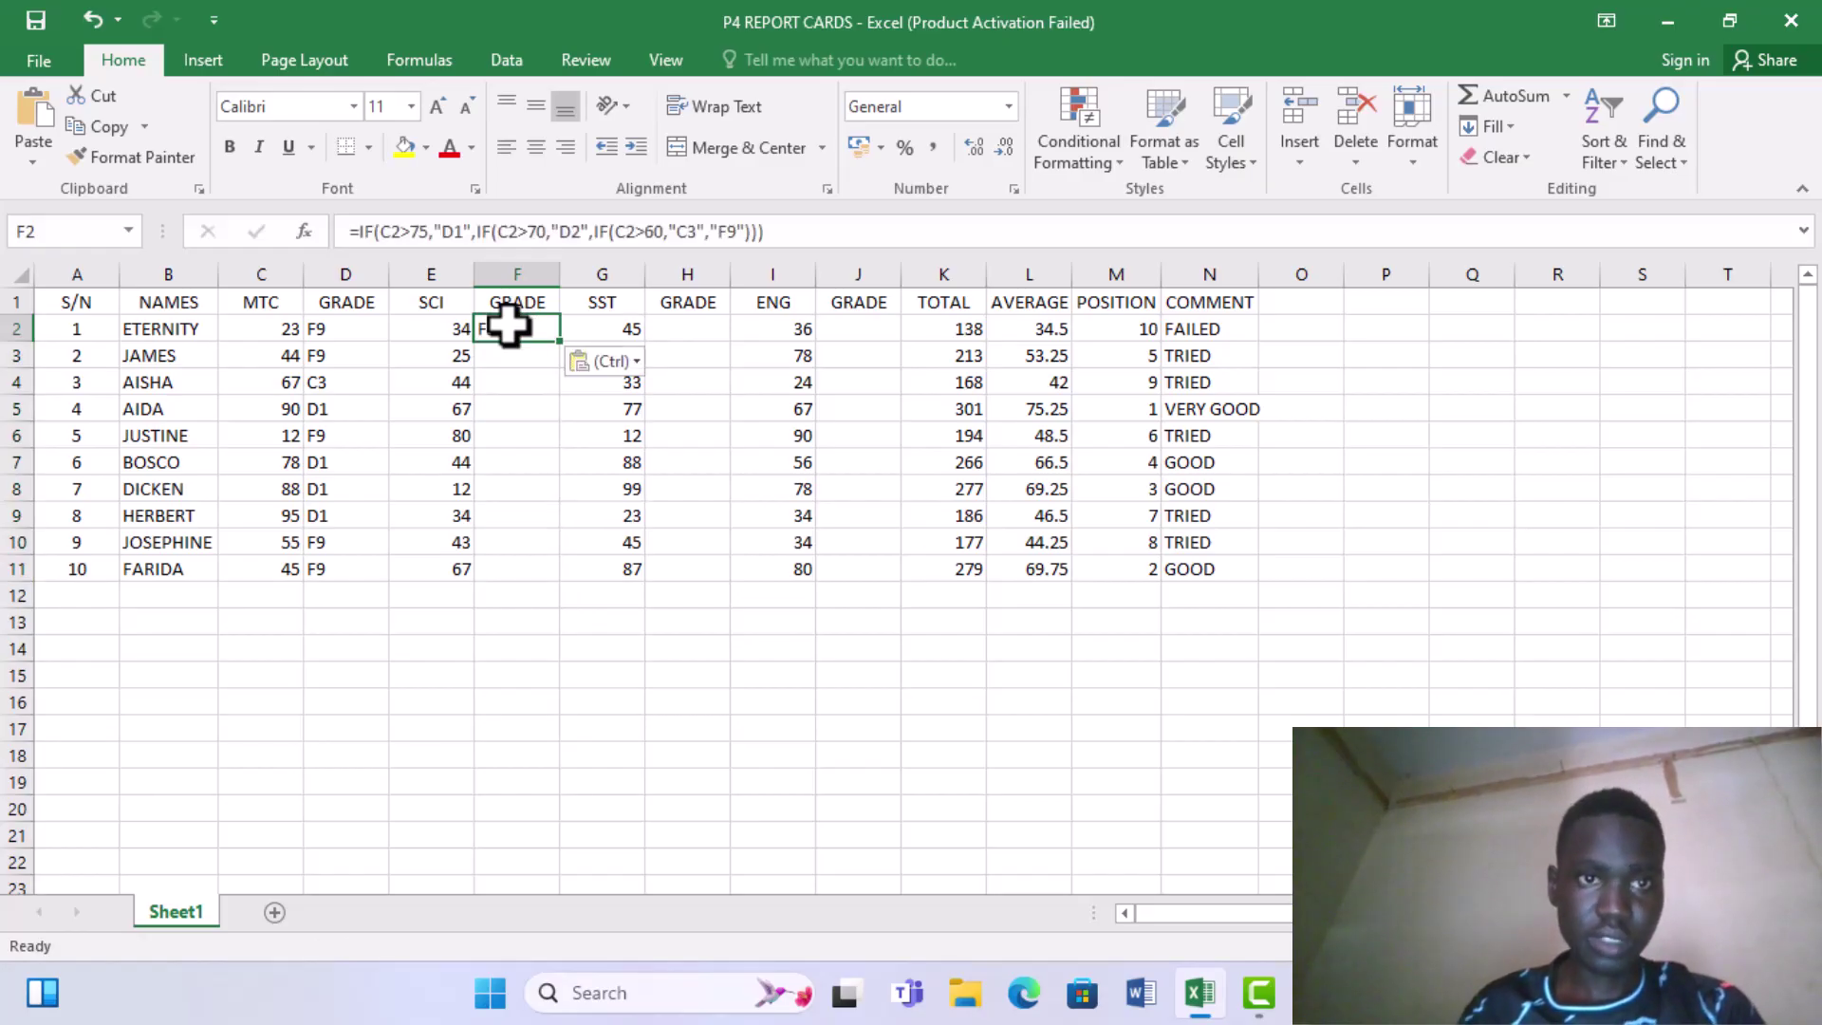
left_click(385, 233)
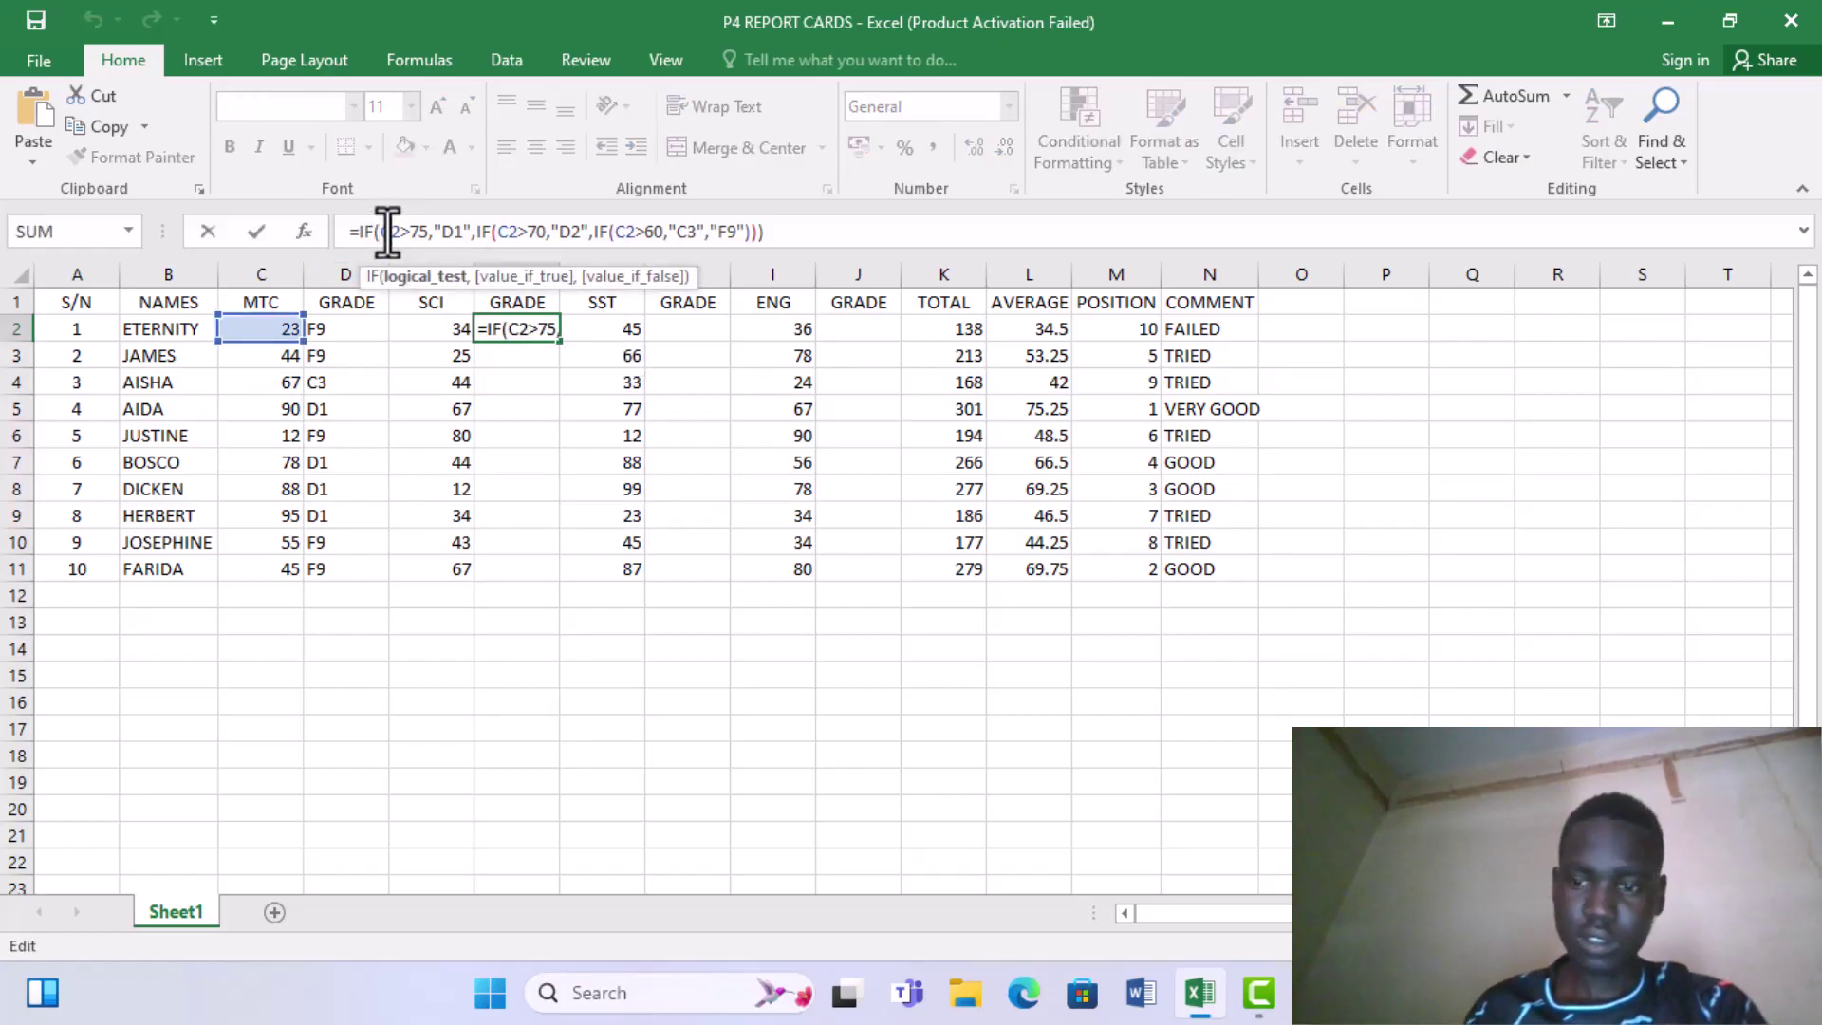
key("BackSpace")
type("E")
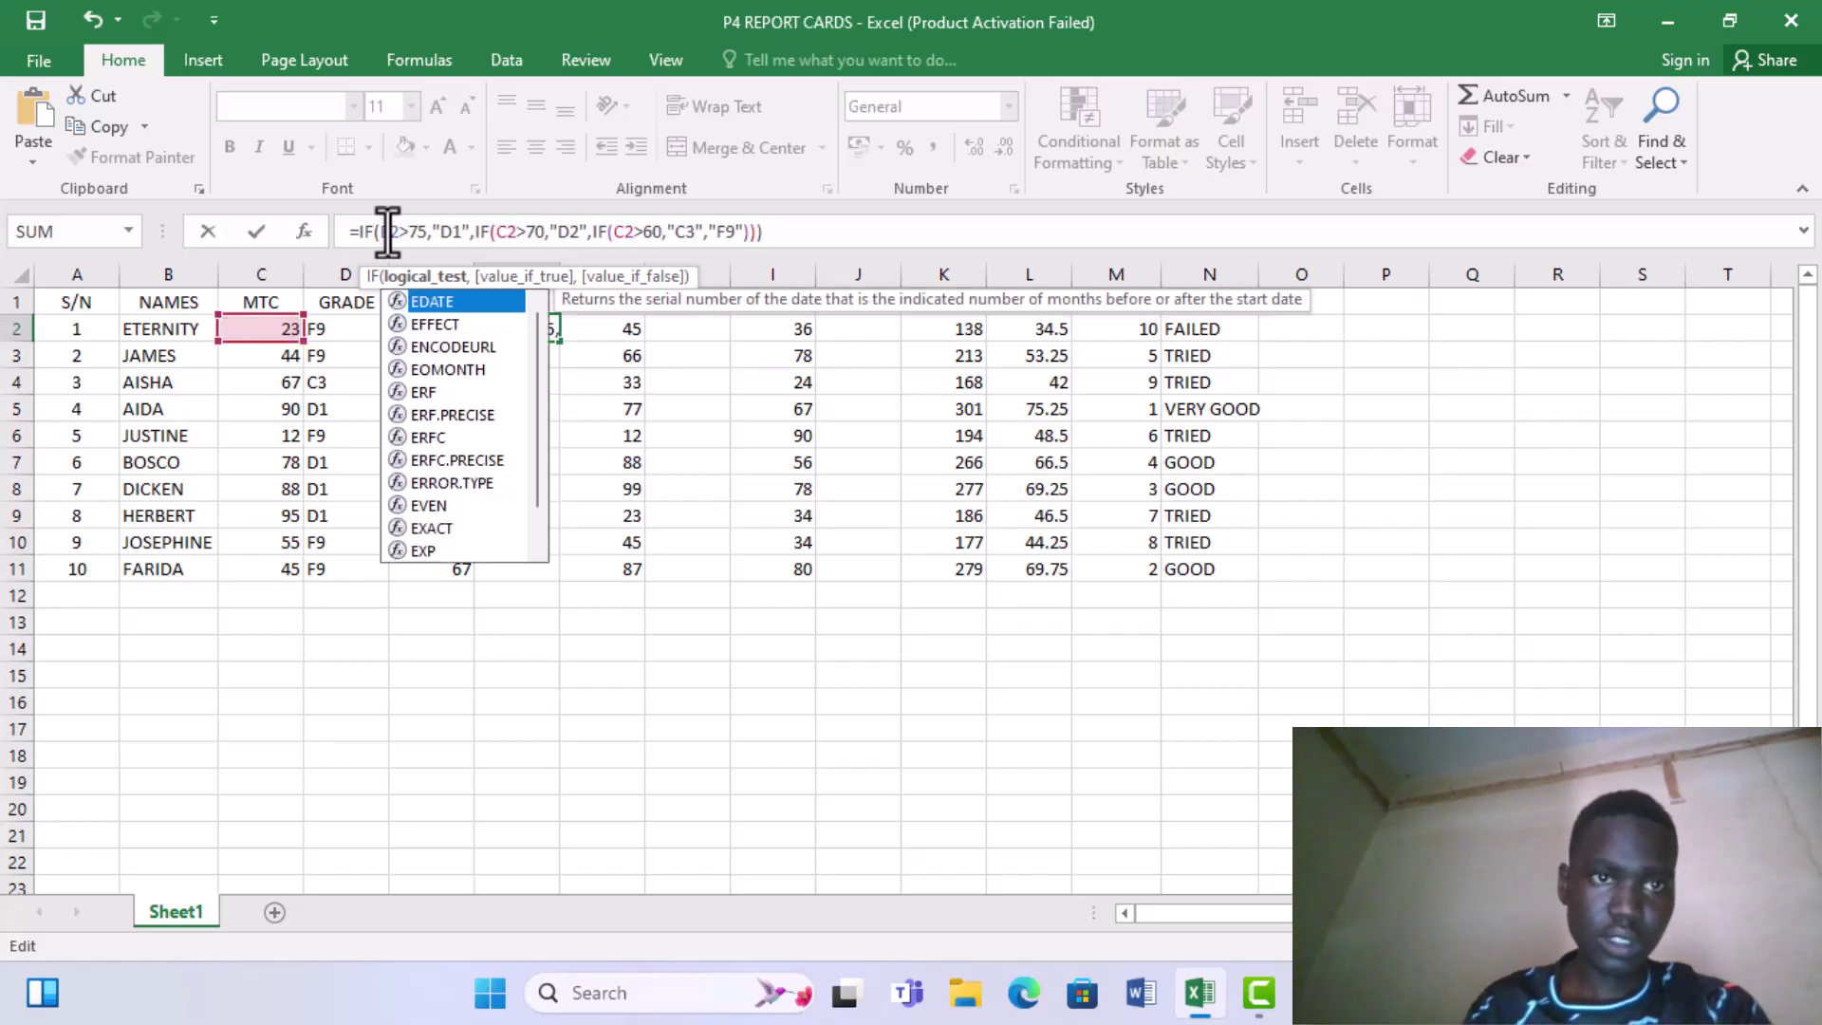
left_click(504, 233)
key("BackSpace")
type("E")
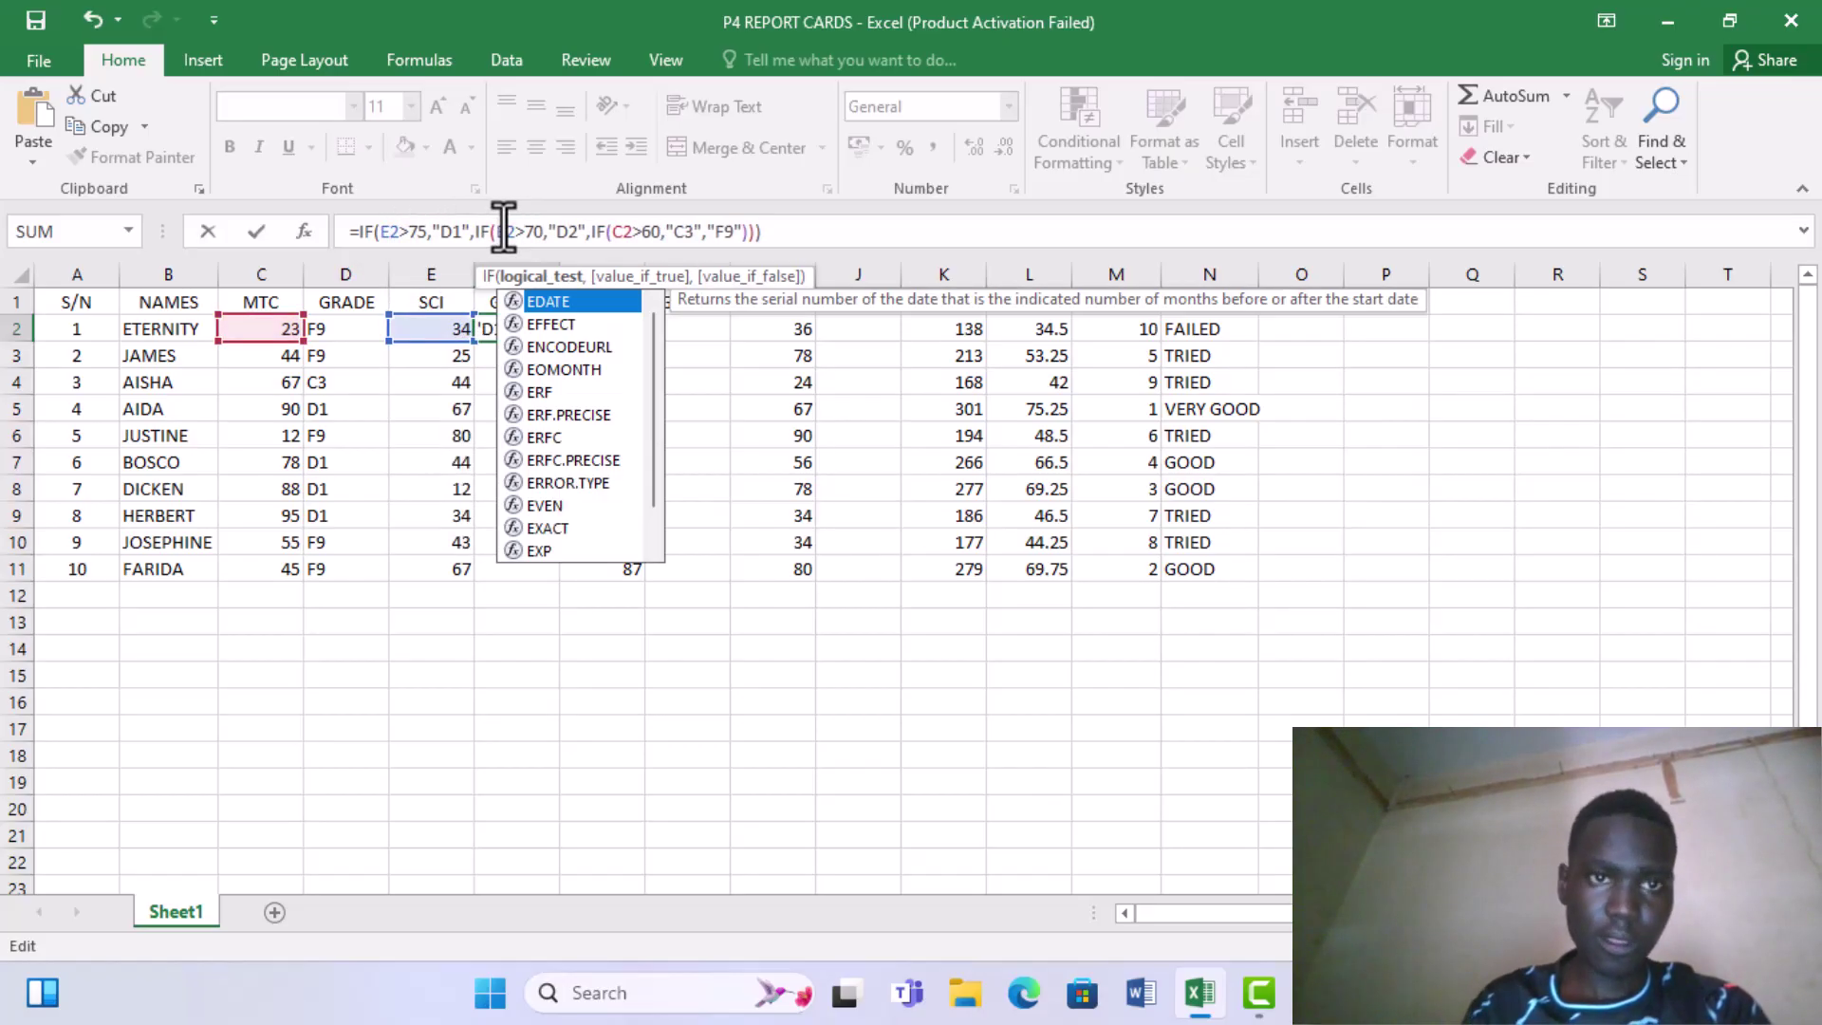
left_click(617, 232)
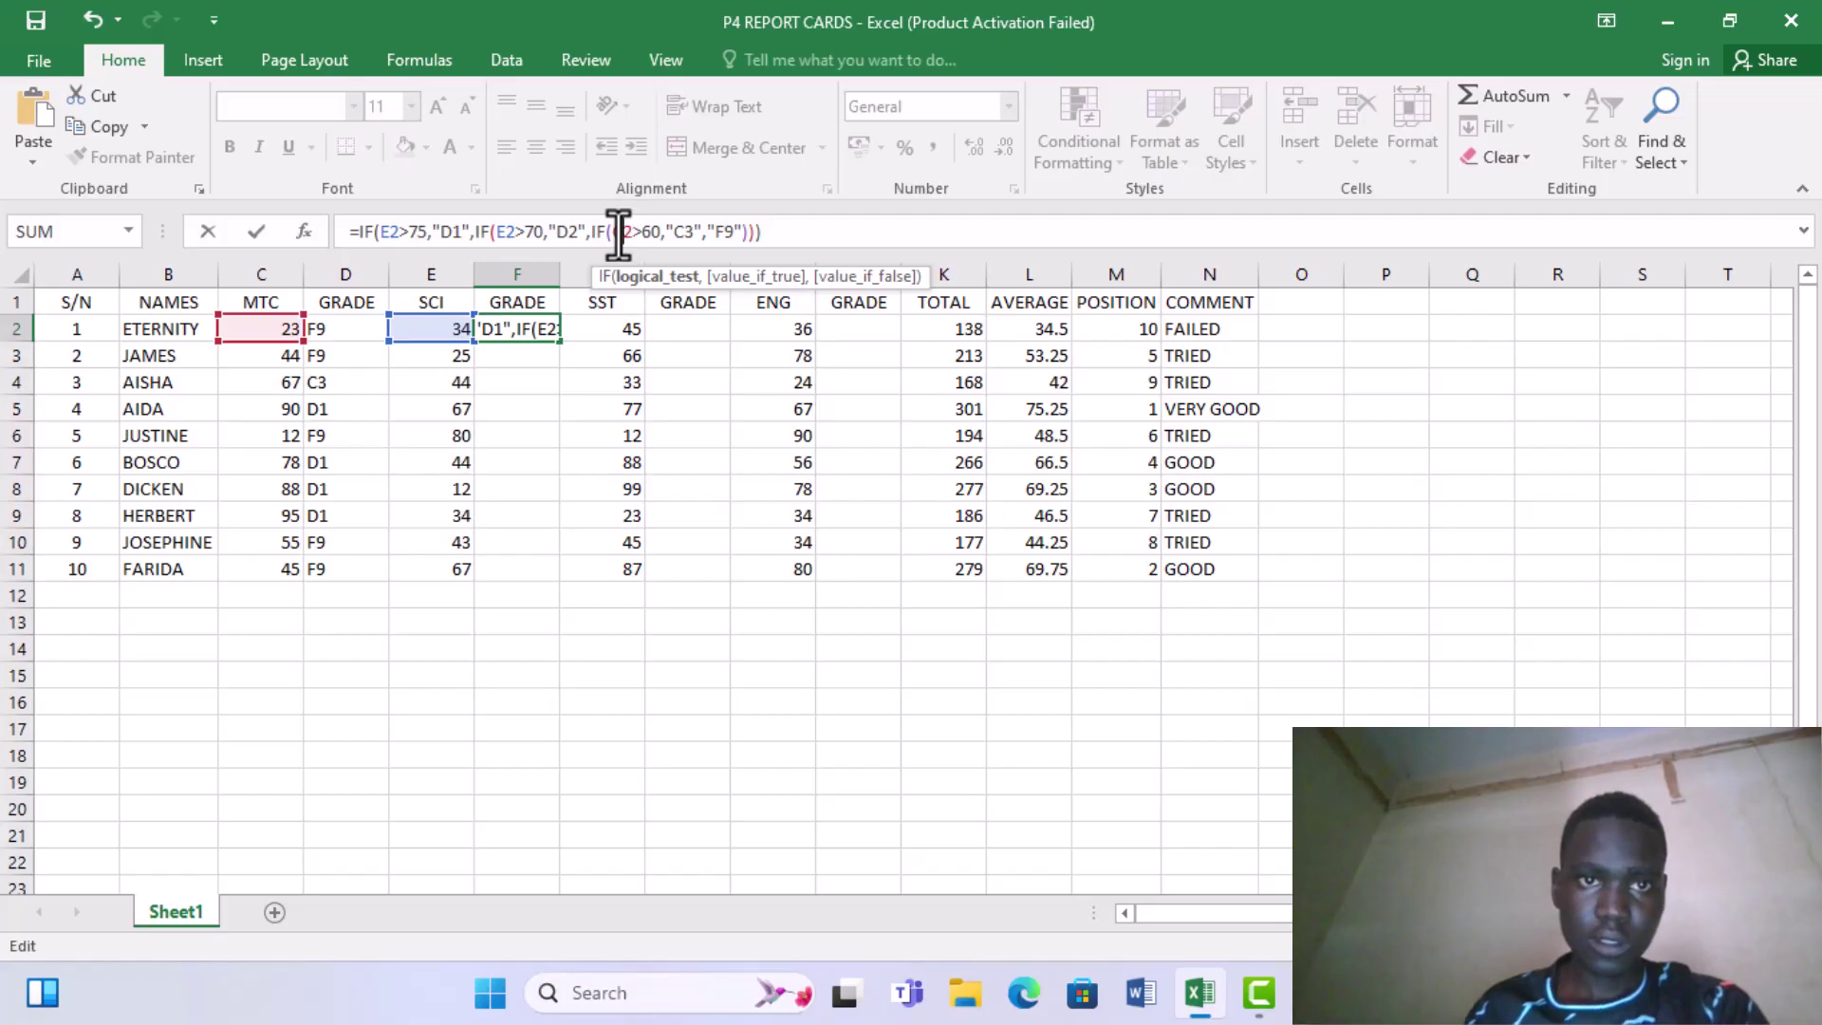
key("BackSpace")
type("E")
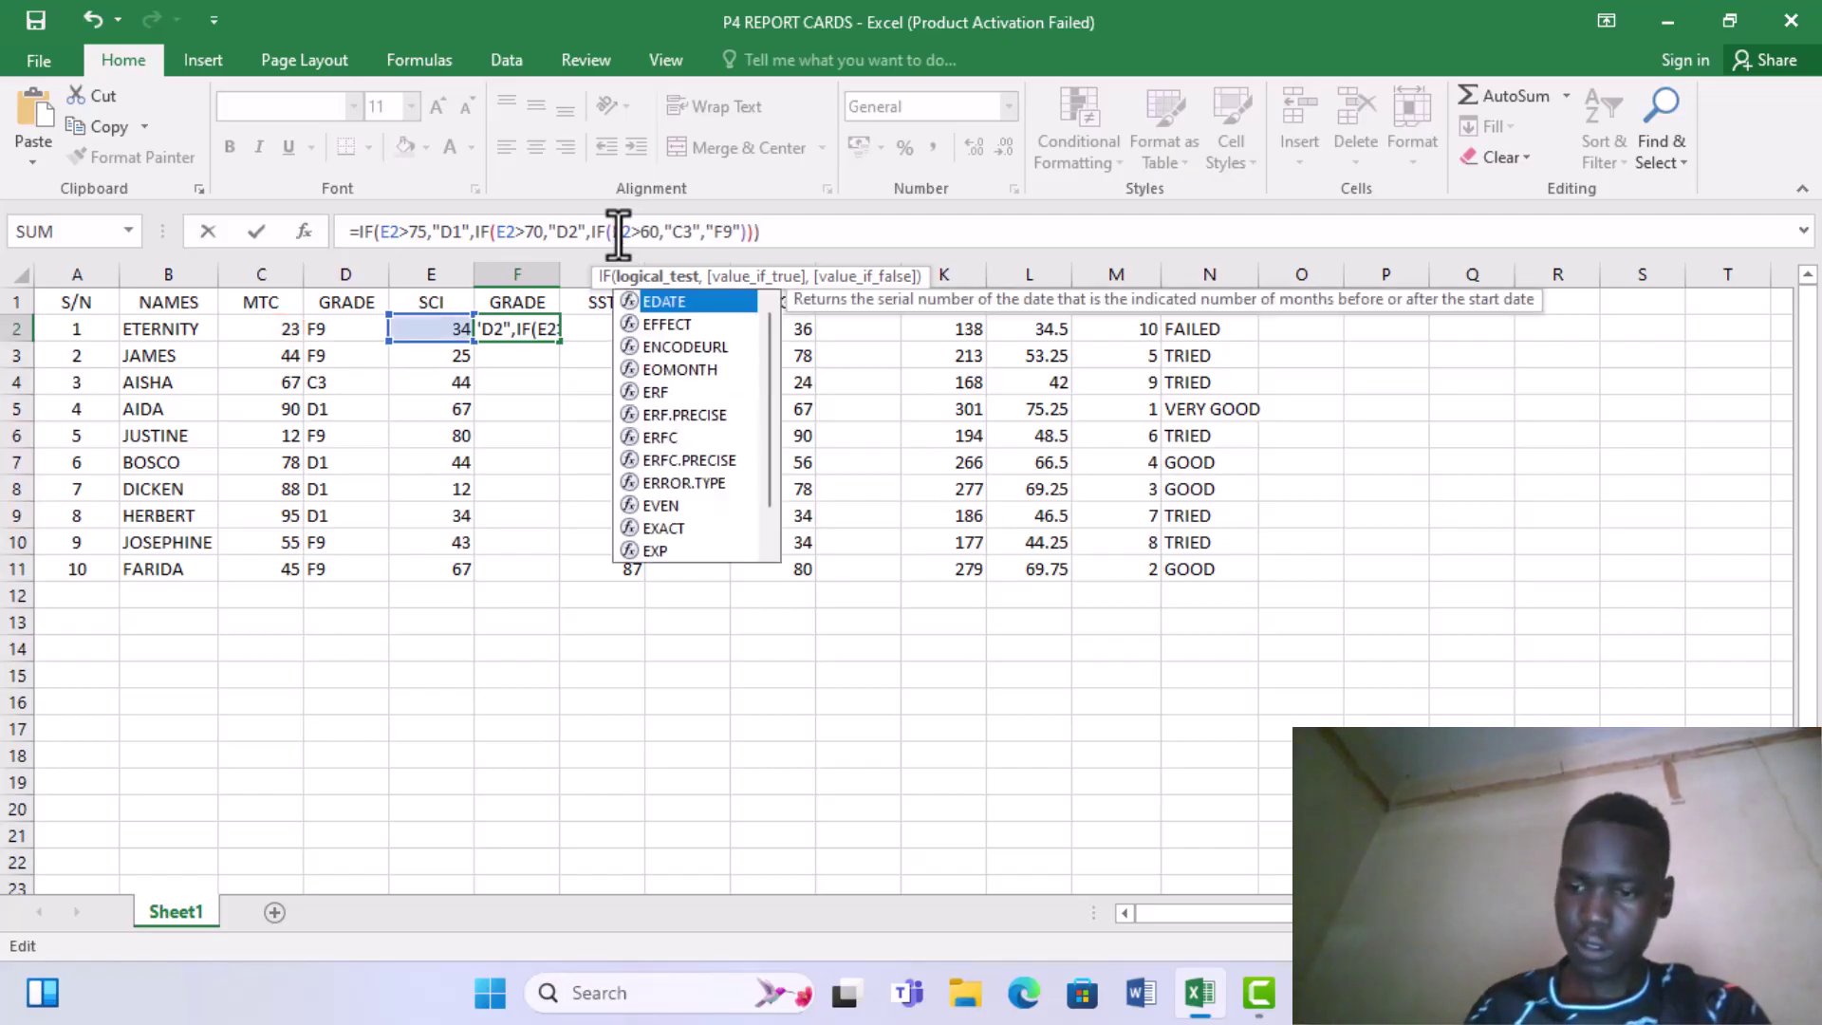
key("Return")
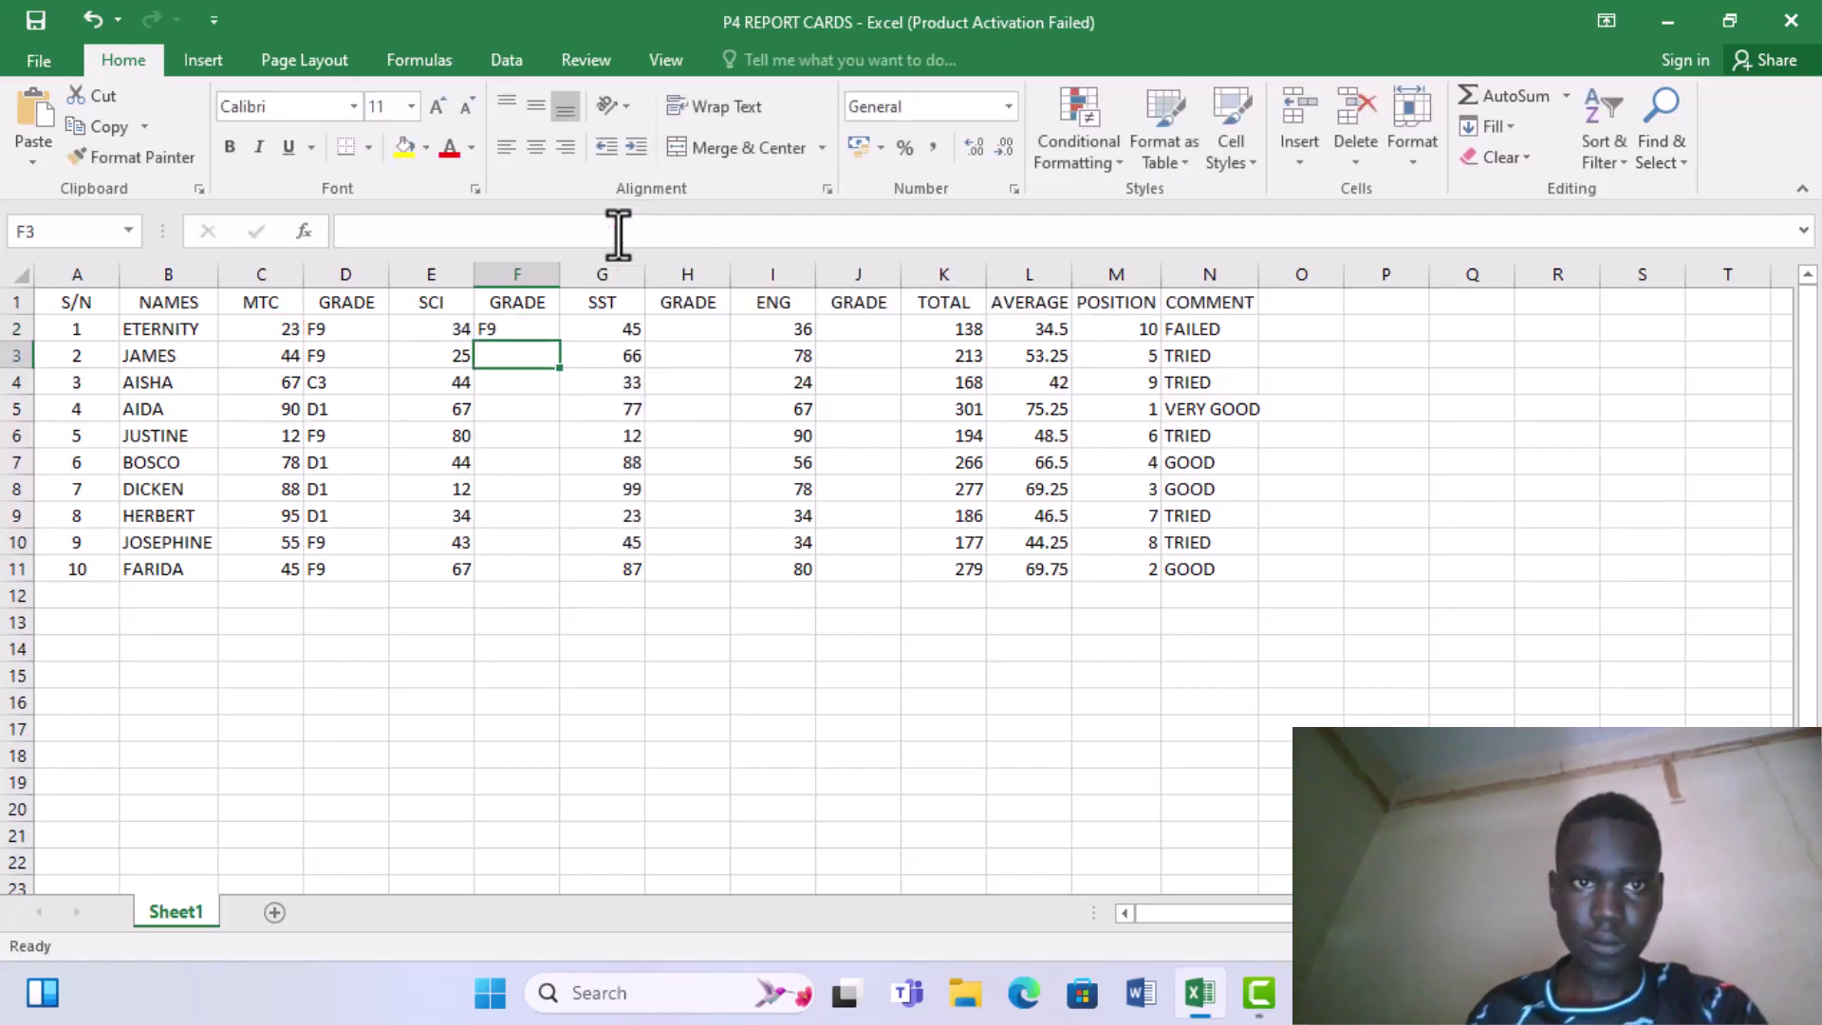
Fill the SCI grade formula from F2 down to F11 for all pupils
left_click(500, 333)
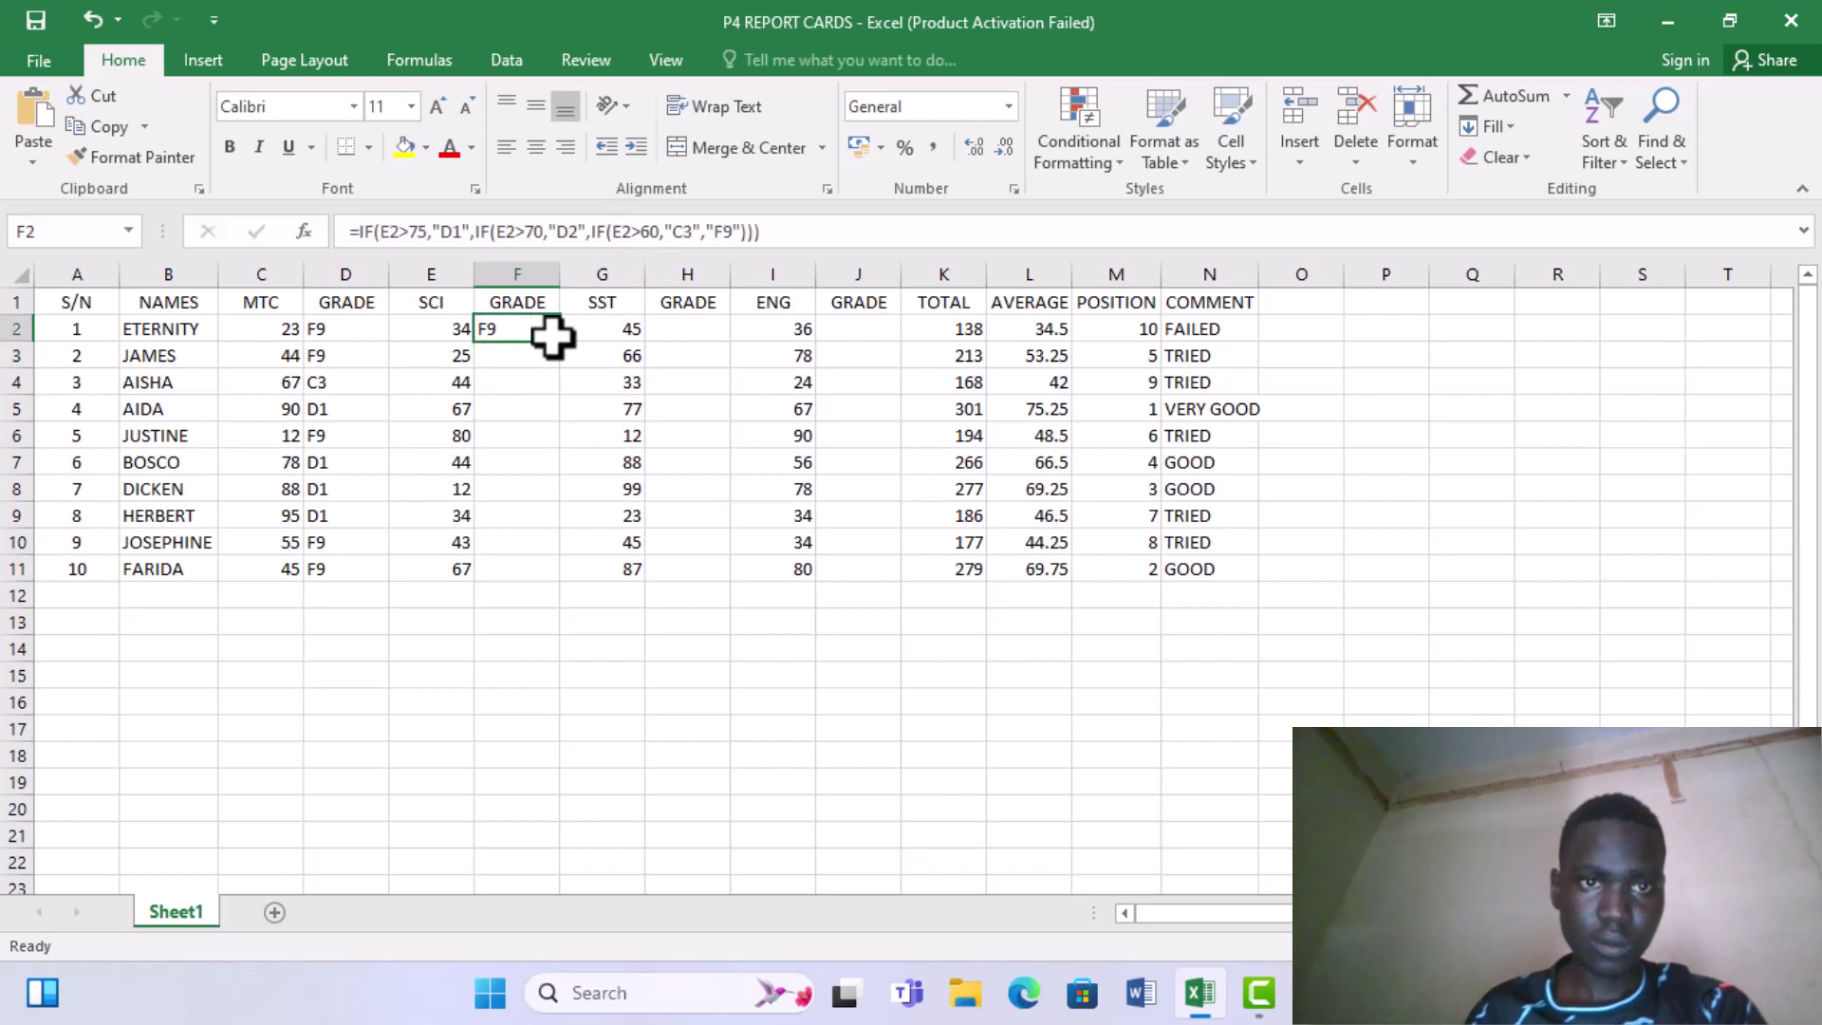
left_click_drag(556, 339, 529, 317)
left_click(532, 381)
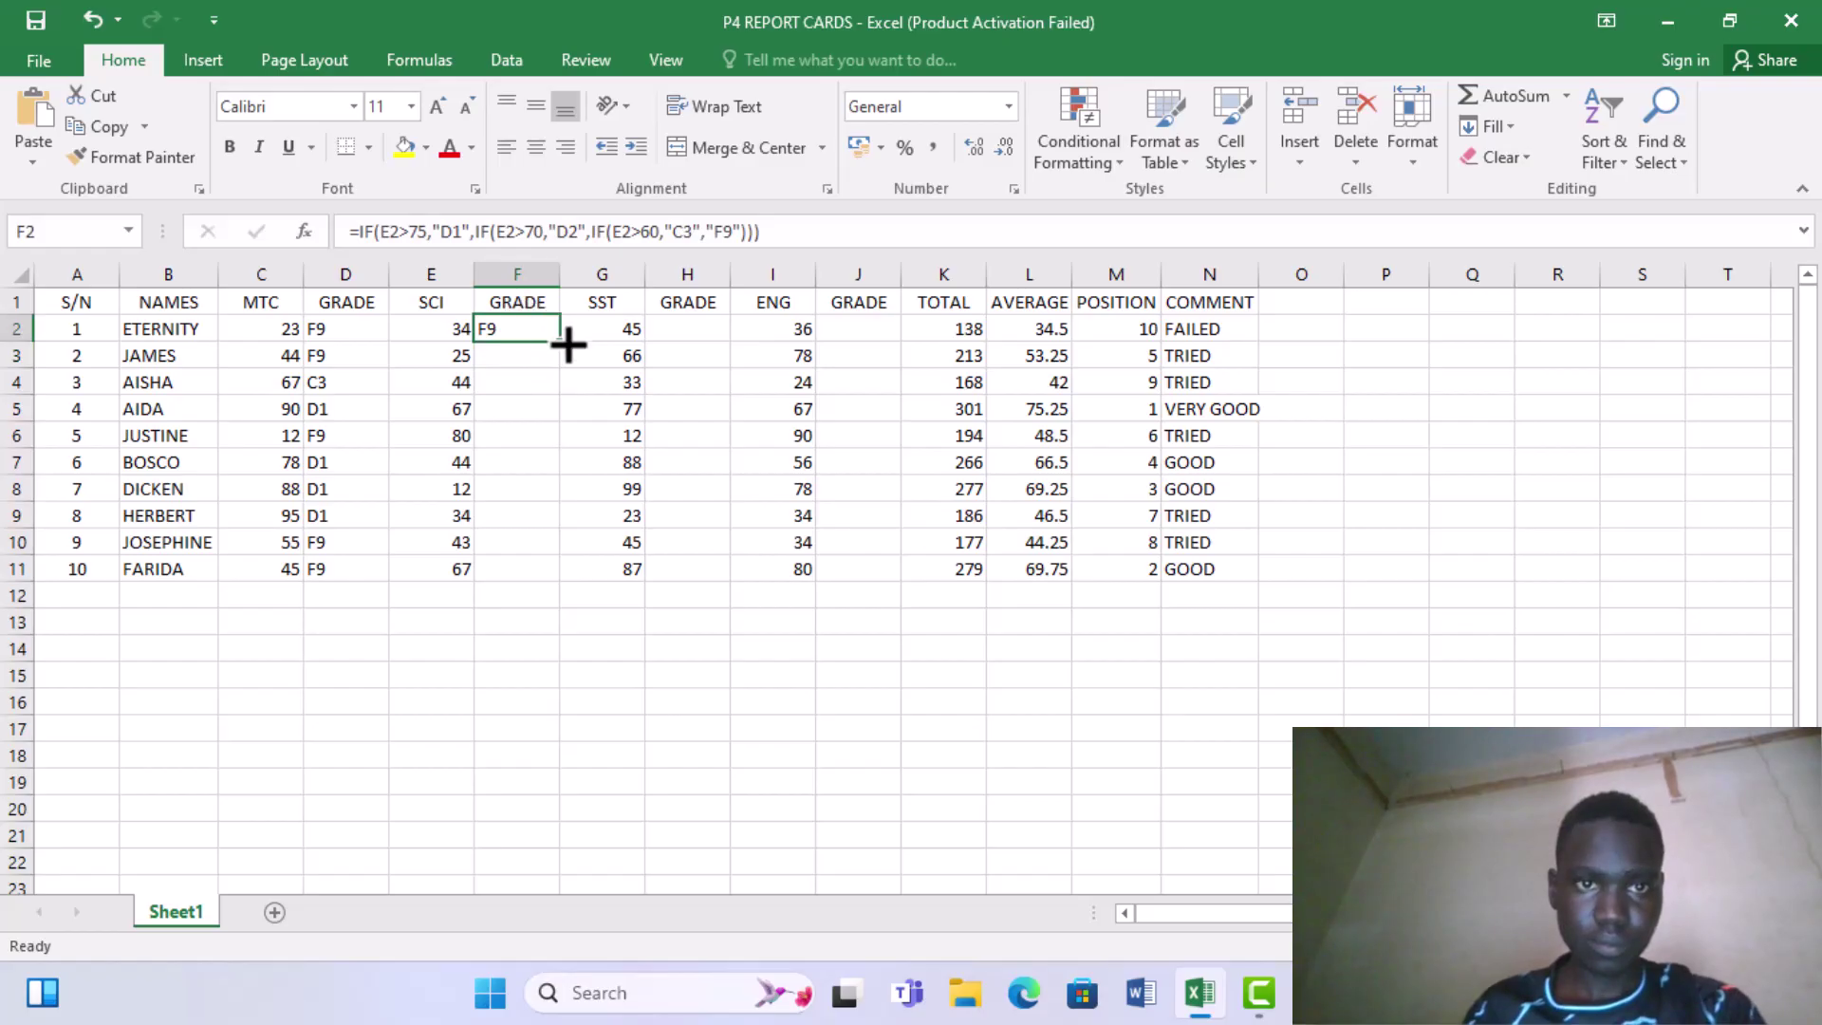
double_click(560, 341)
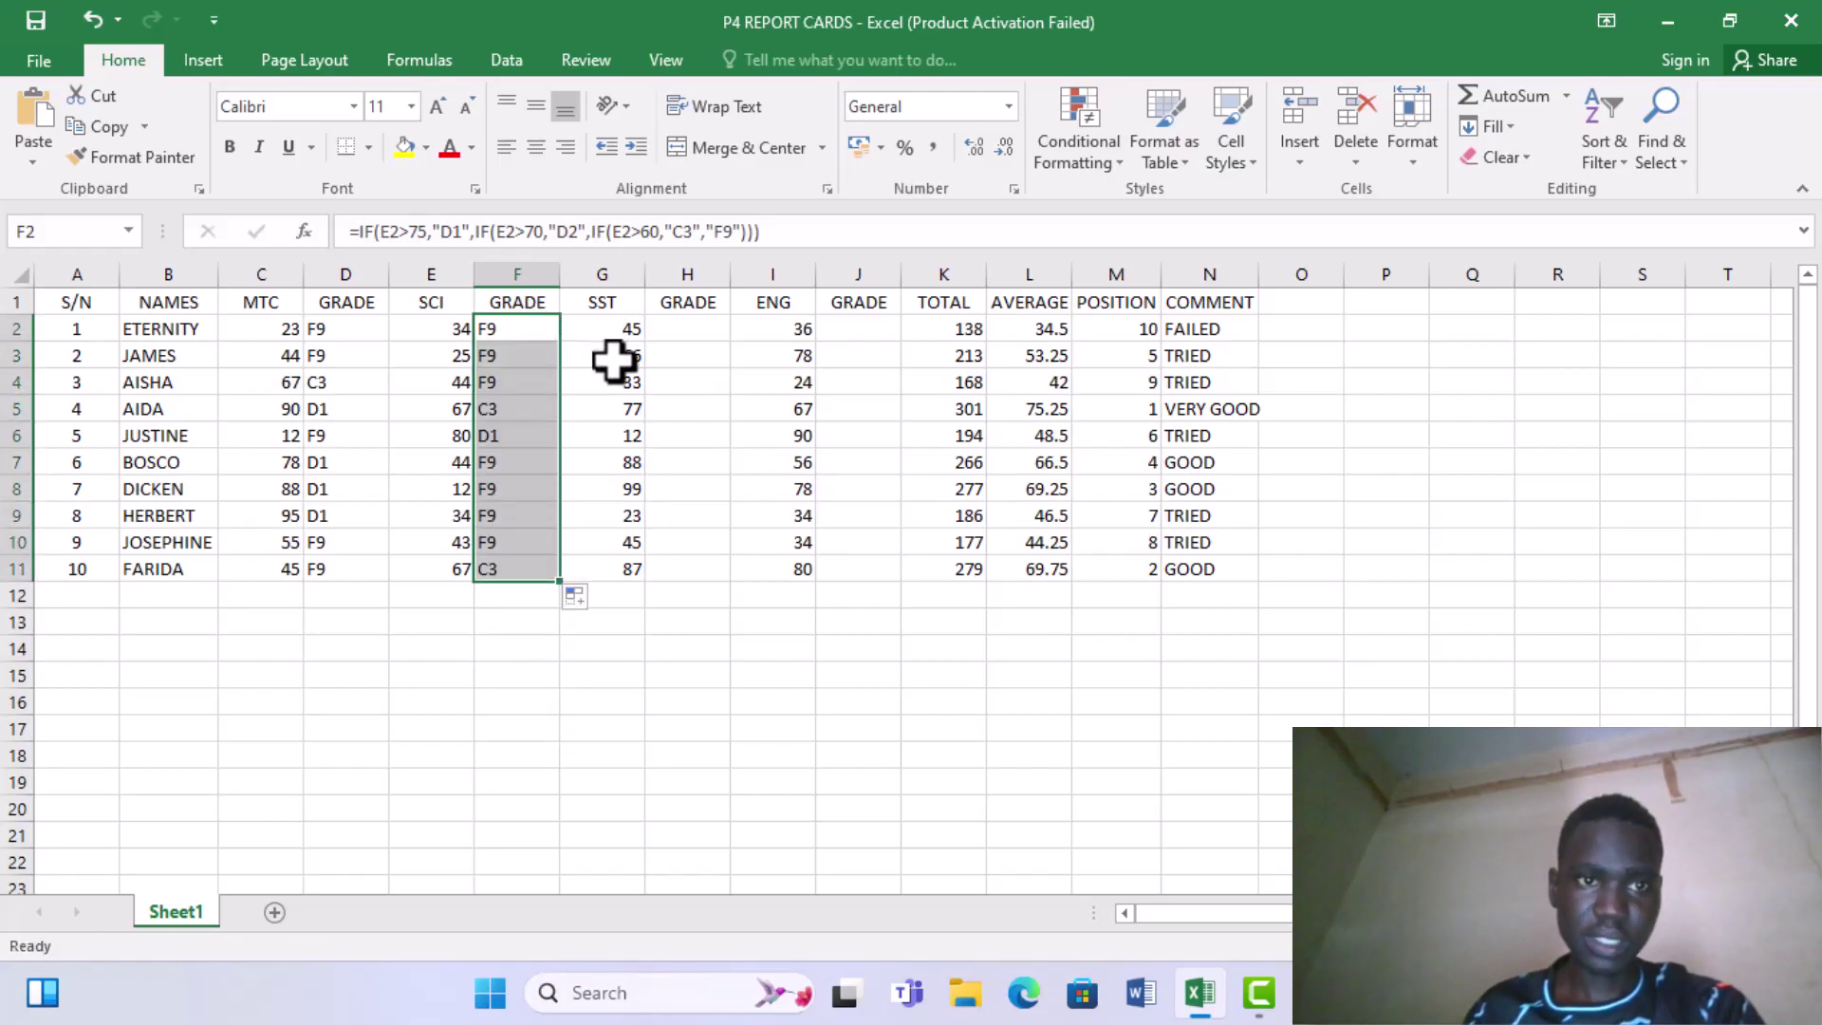
Paste the MTC grade formula into H2 and make it read =IF(G2>75,"D1",IF(G2>70,"D2",IF(G2>60,"C3","F9")))
left_click(668, 329)
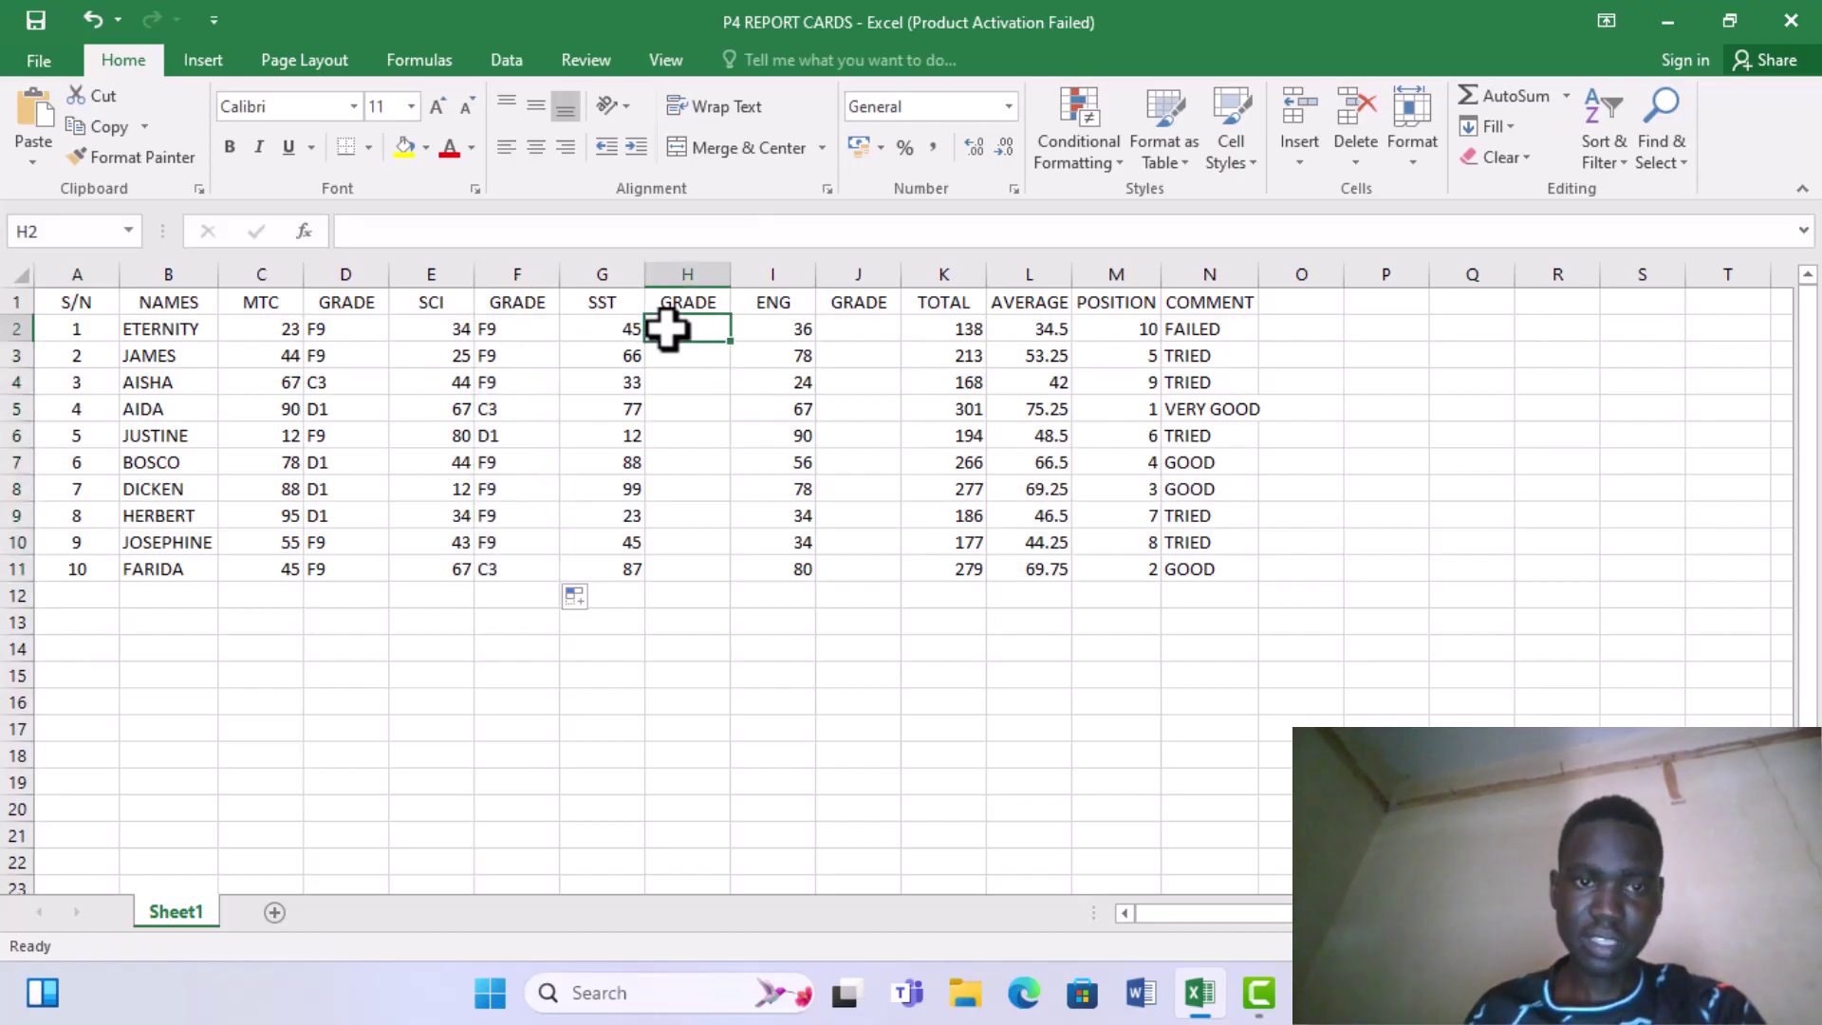
type("=IF(C2>75,\"D1\",IF(C2>70,\"D2\",IF(C2>60,\"C3\",\"F9\")))")
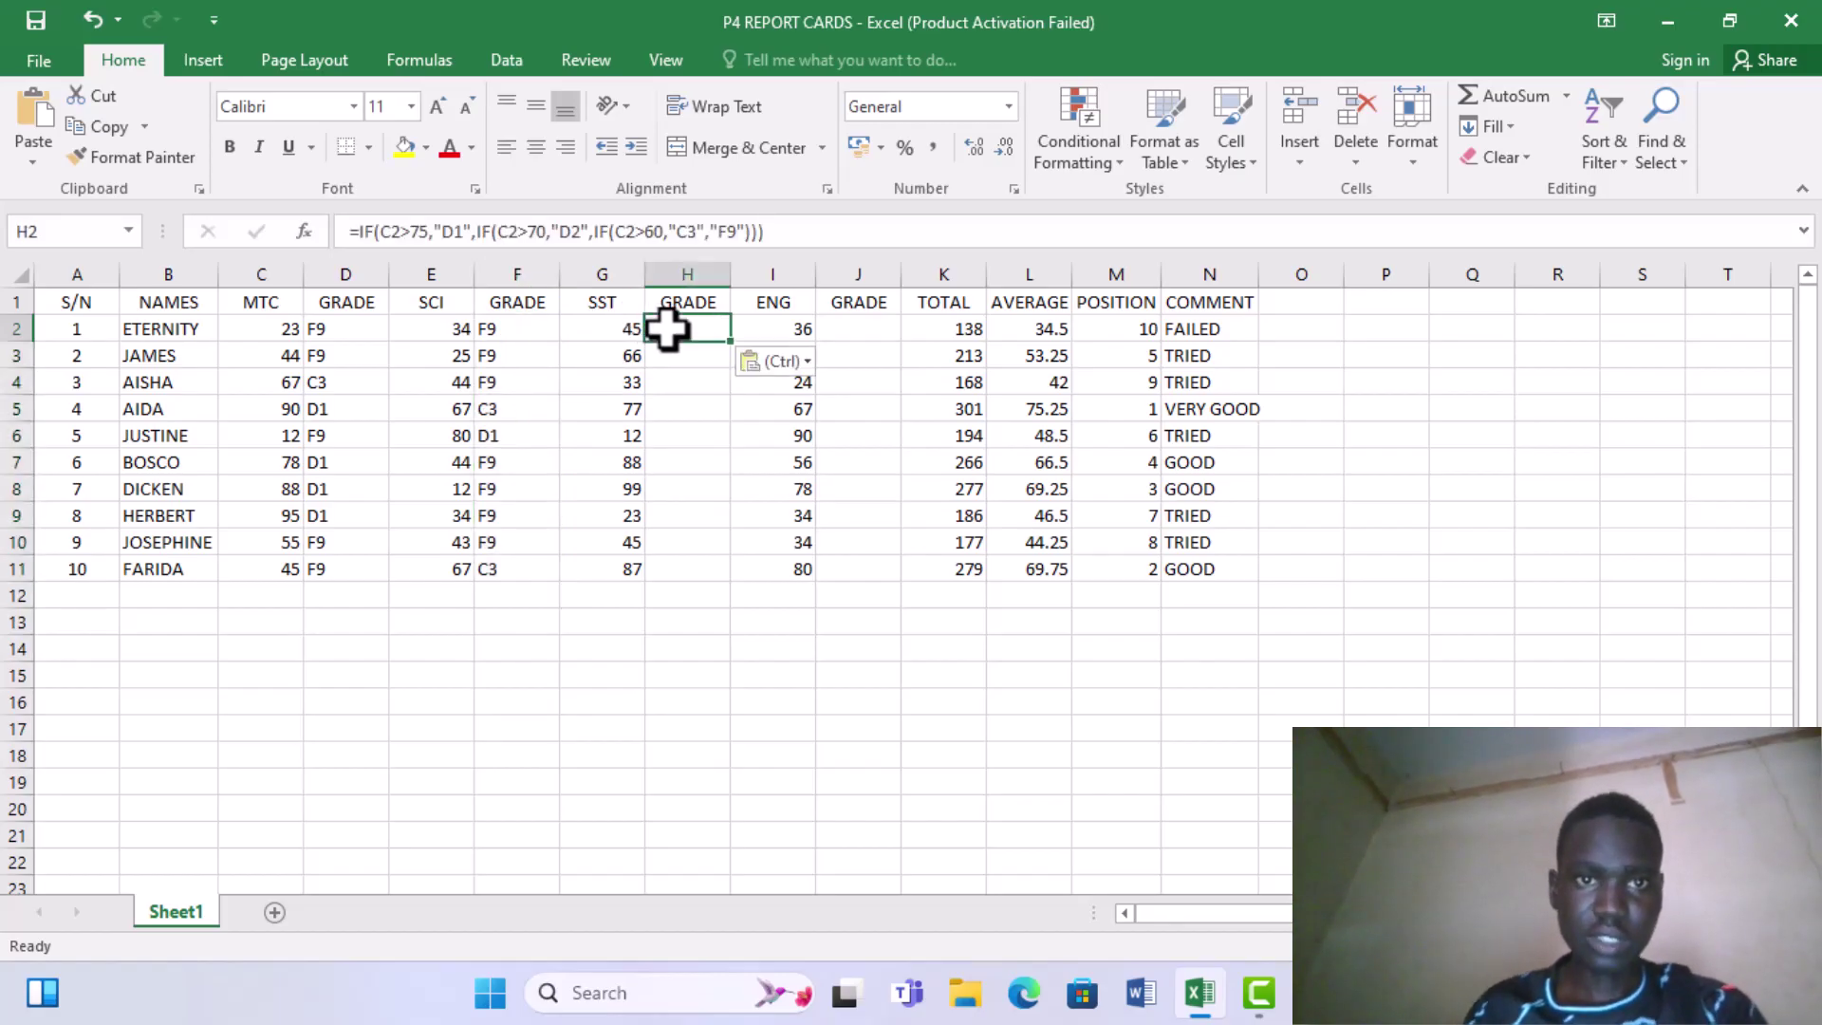
left_click(382, 232)
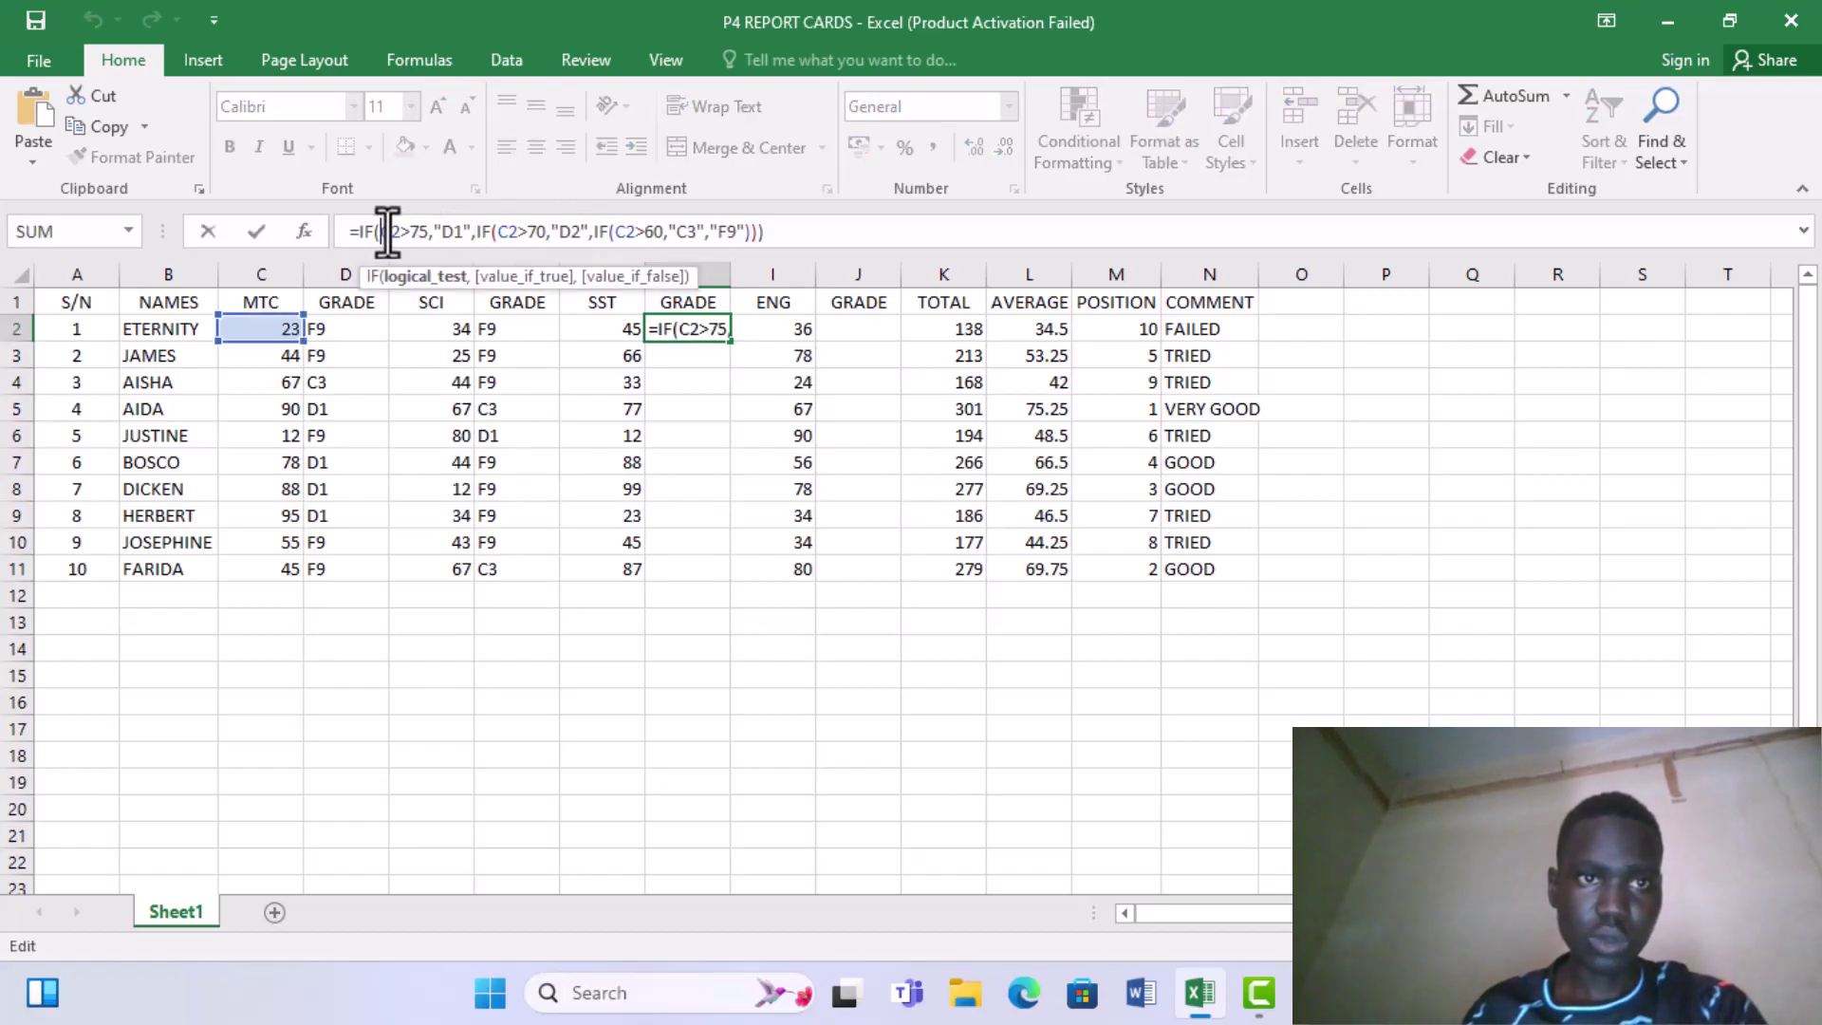
key("BackSpace")
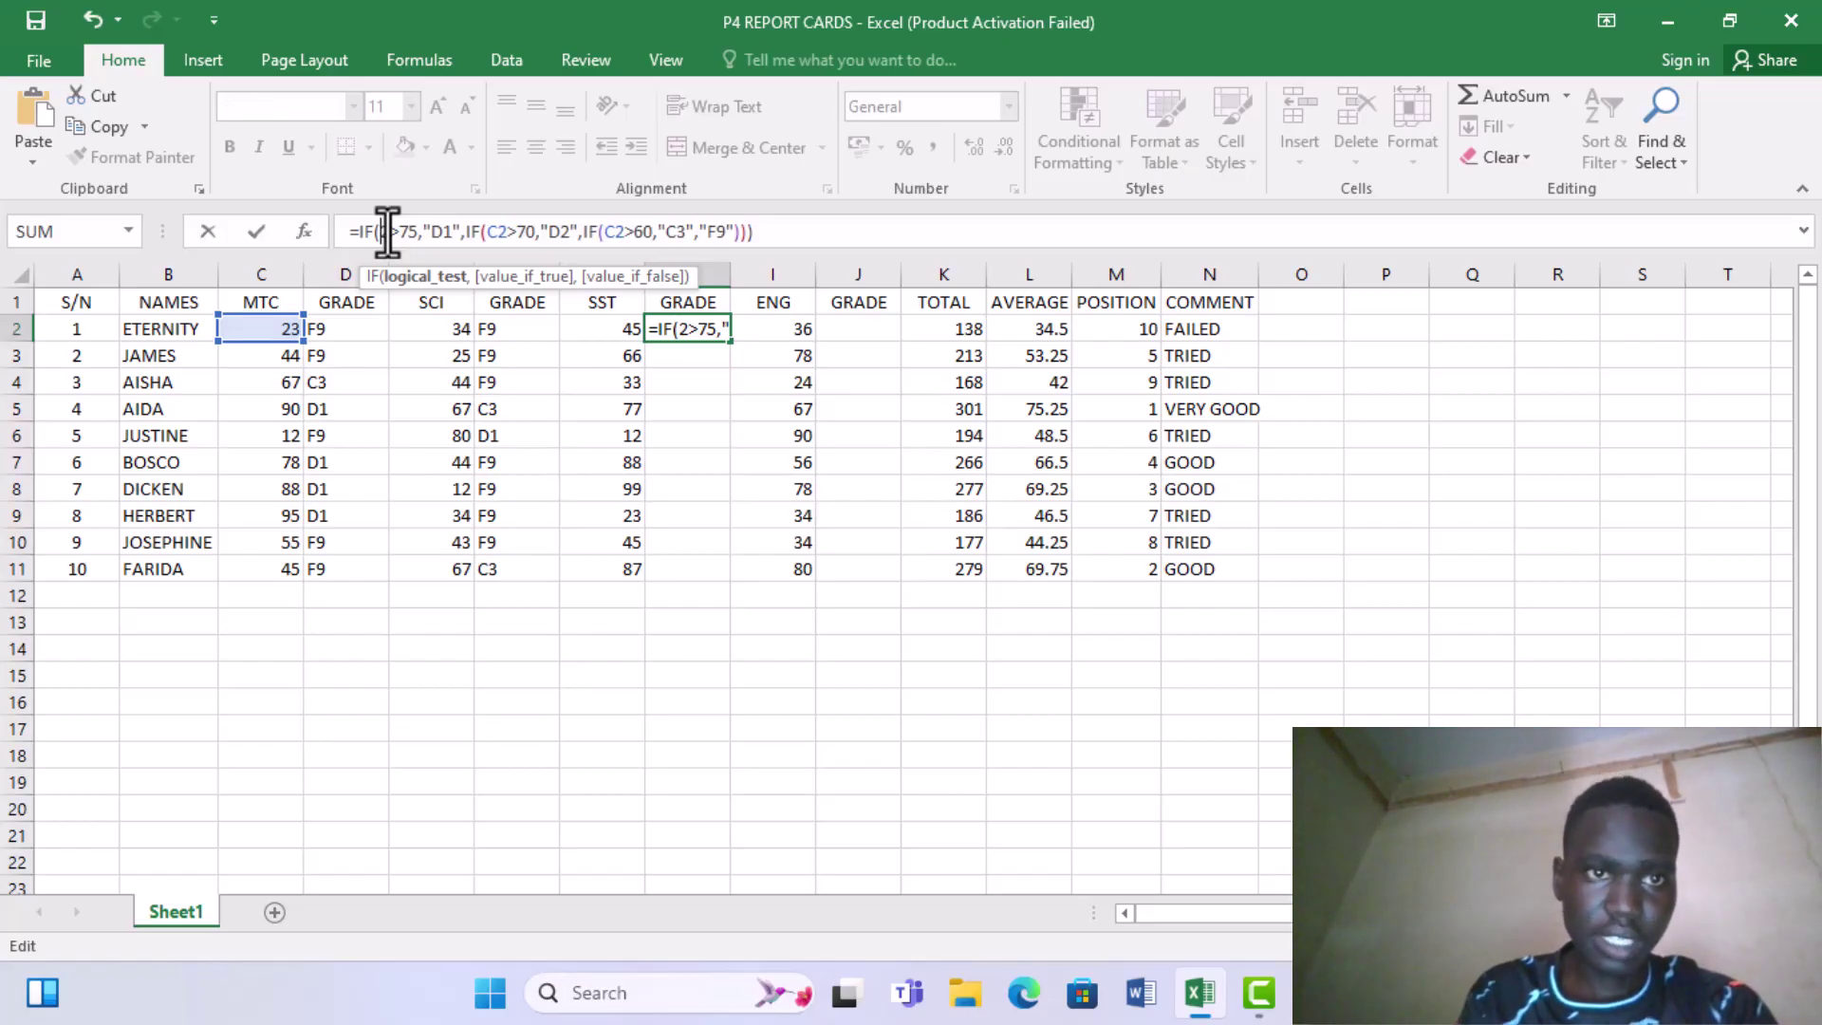
type("G")
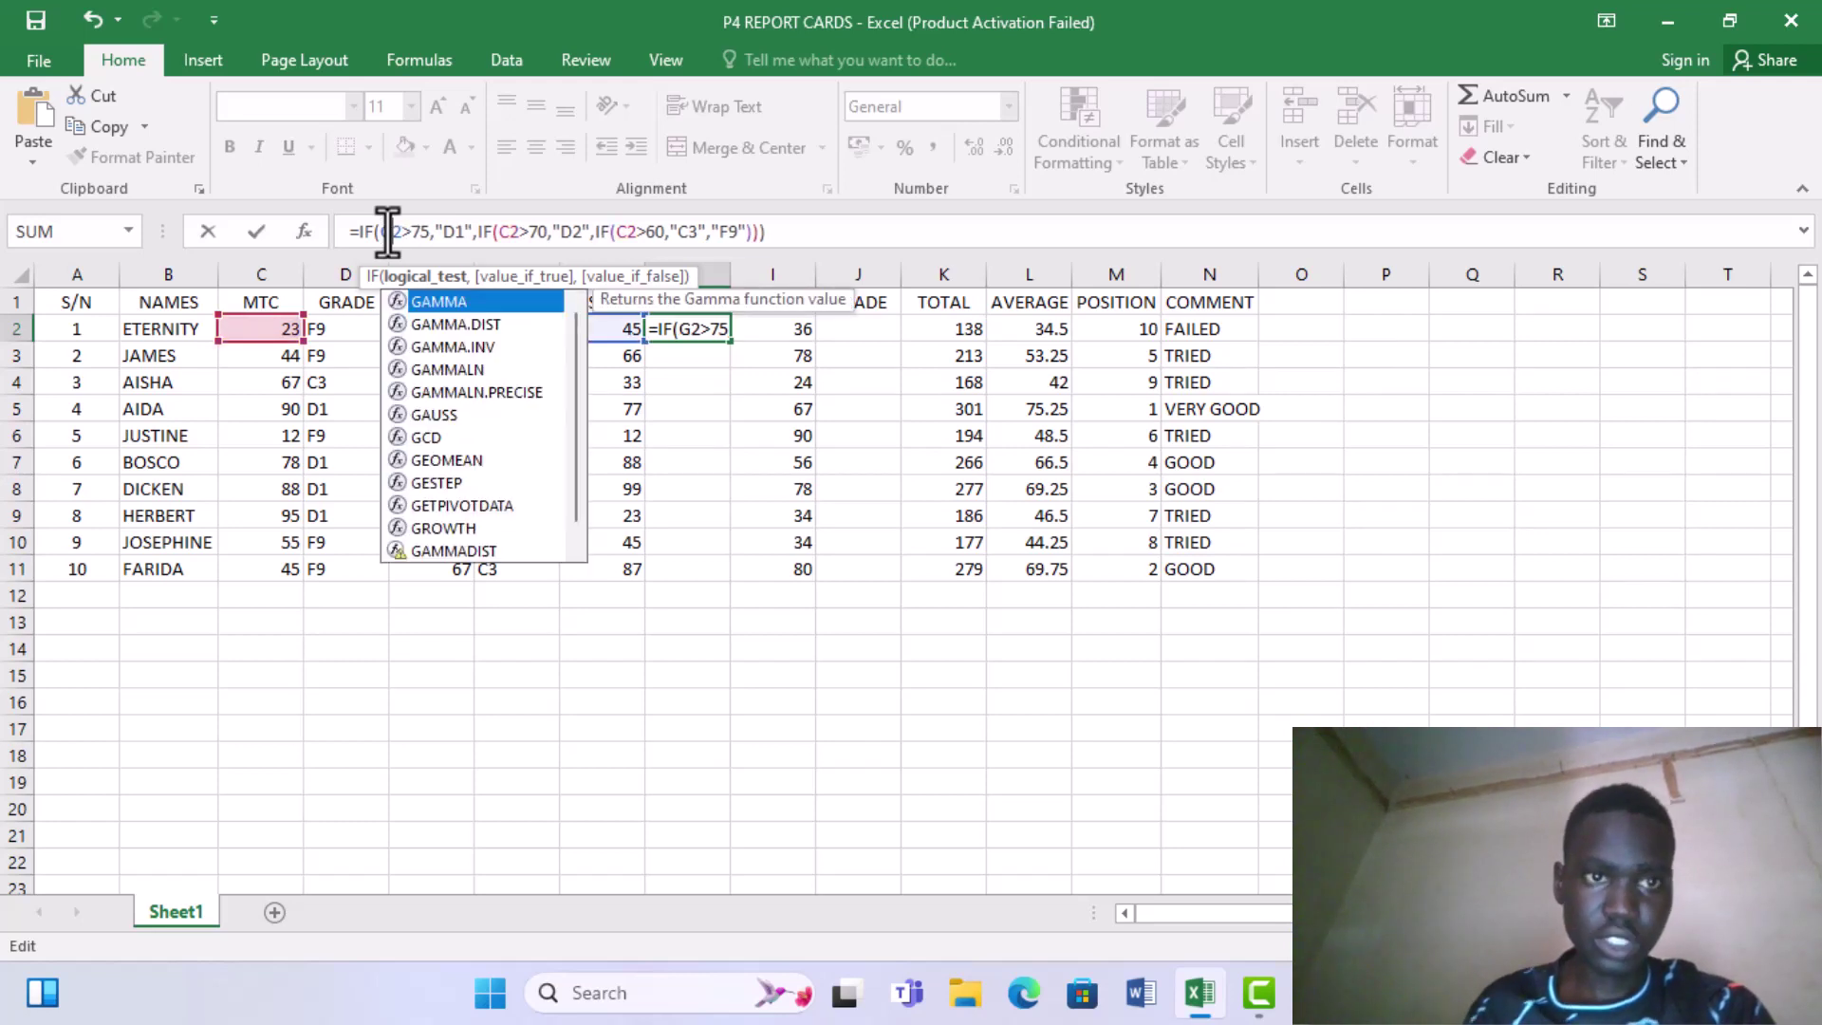
left_click(503, 231)
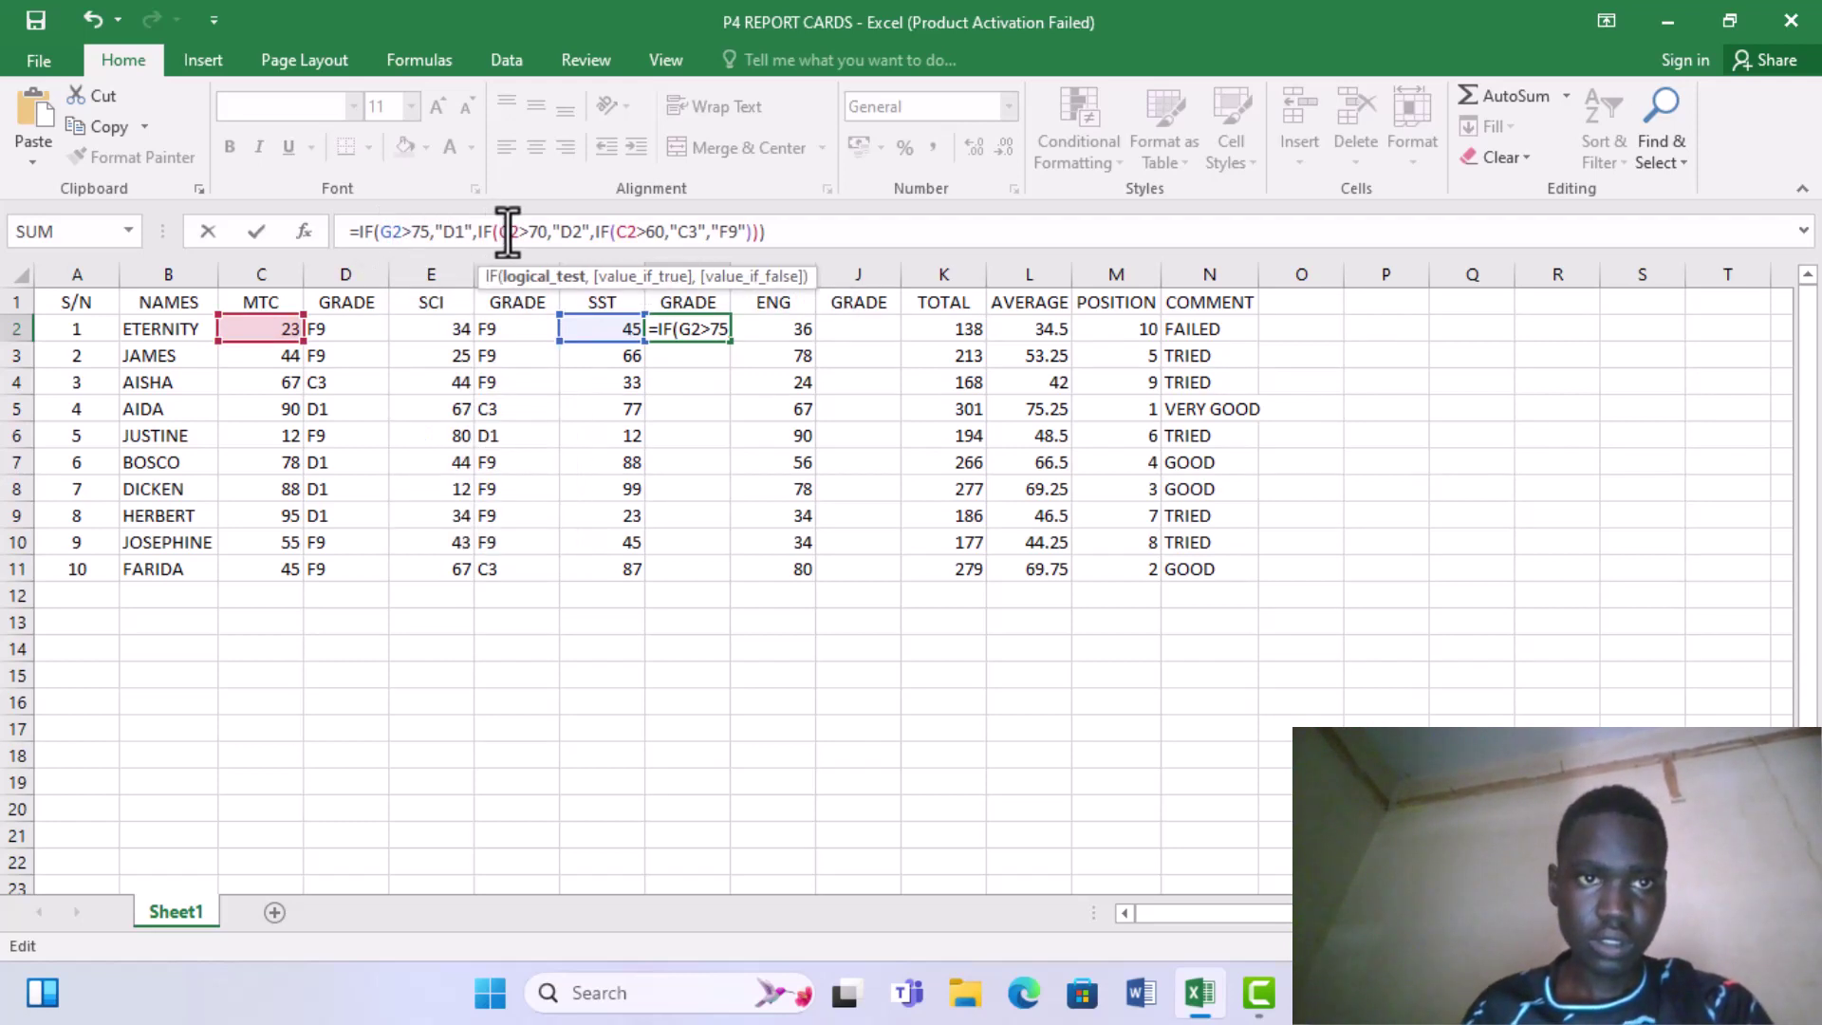
key("BackSpace")
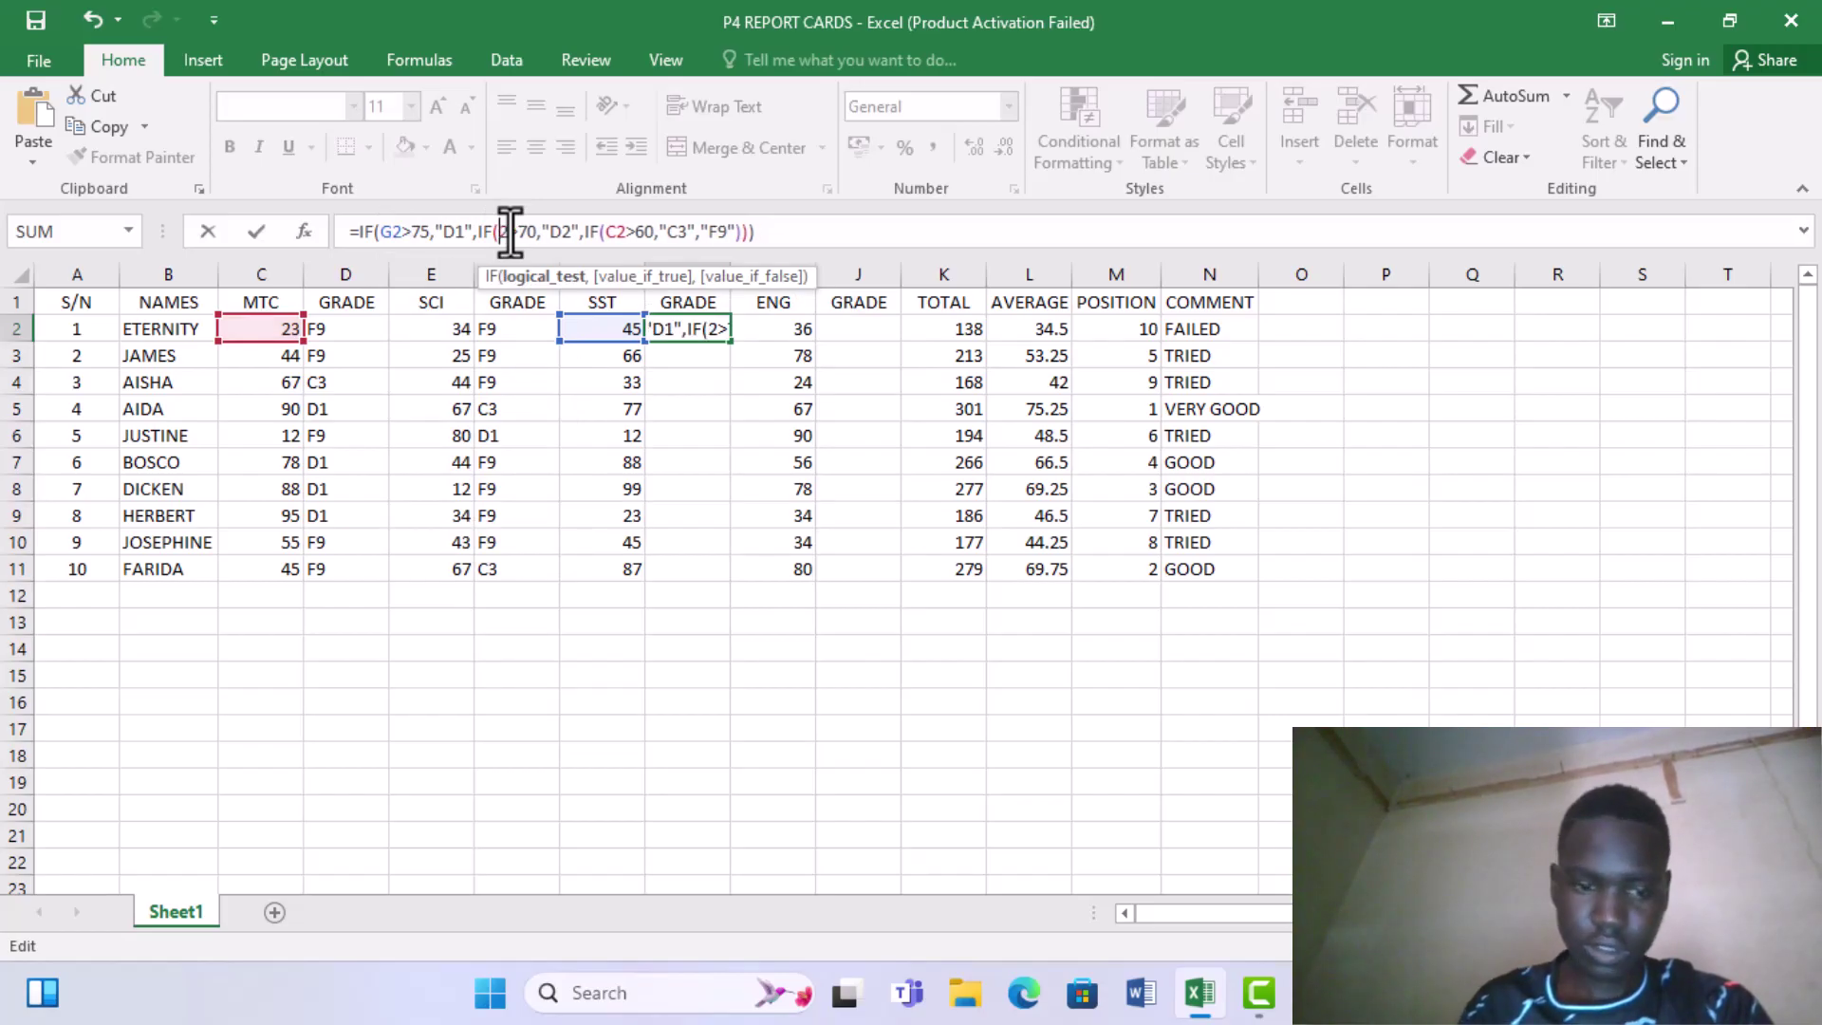
type("G")
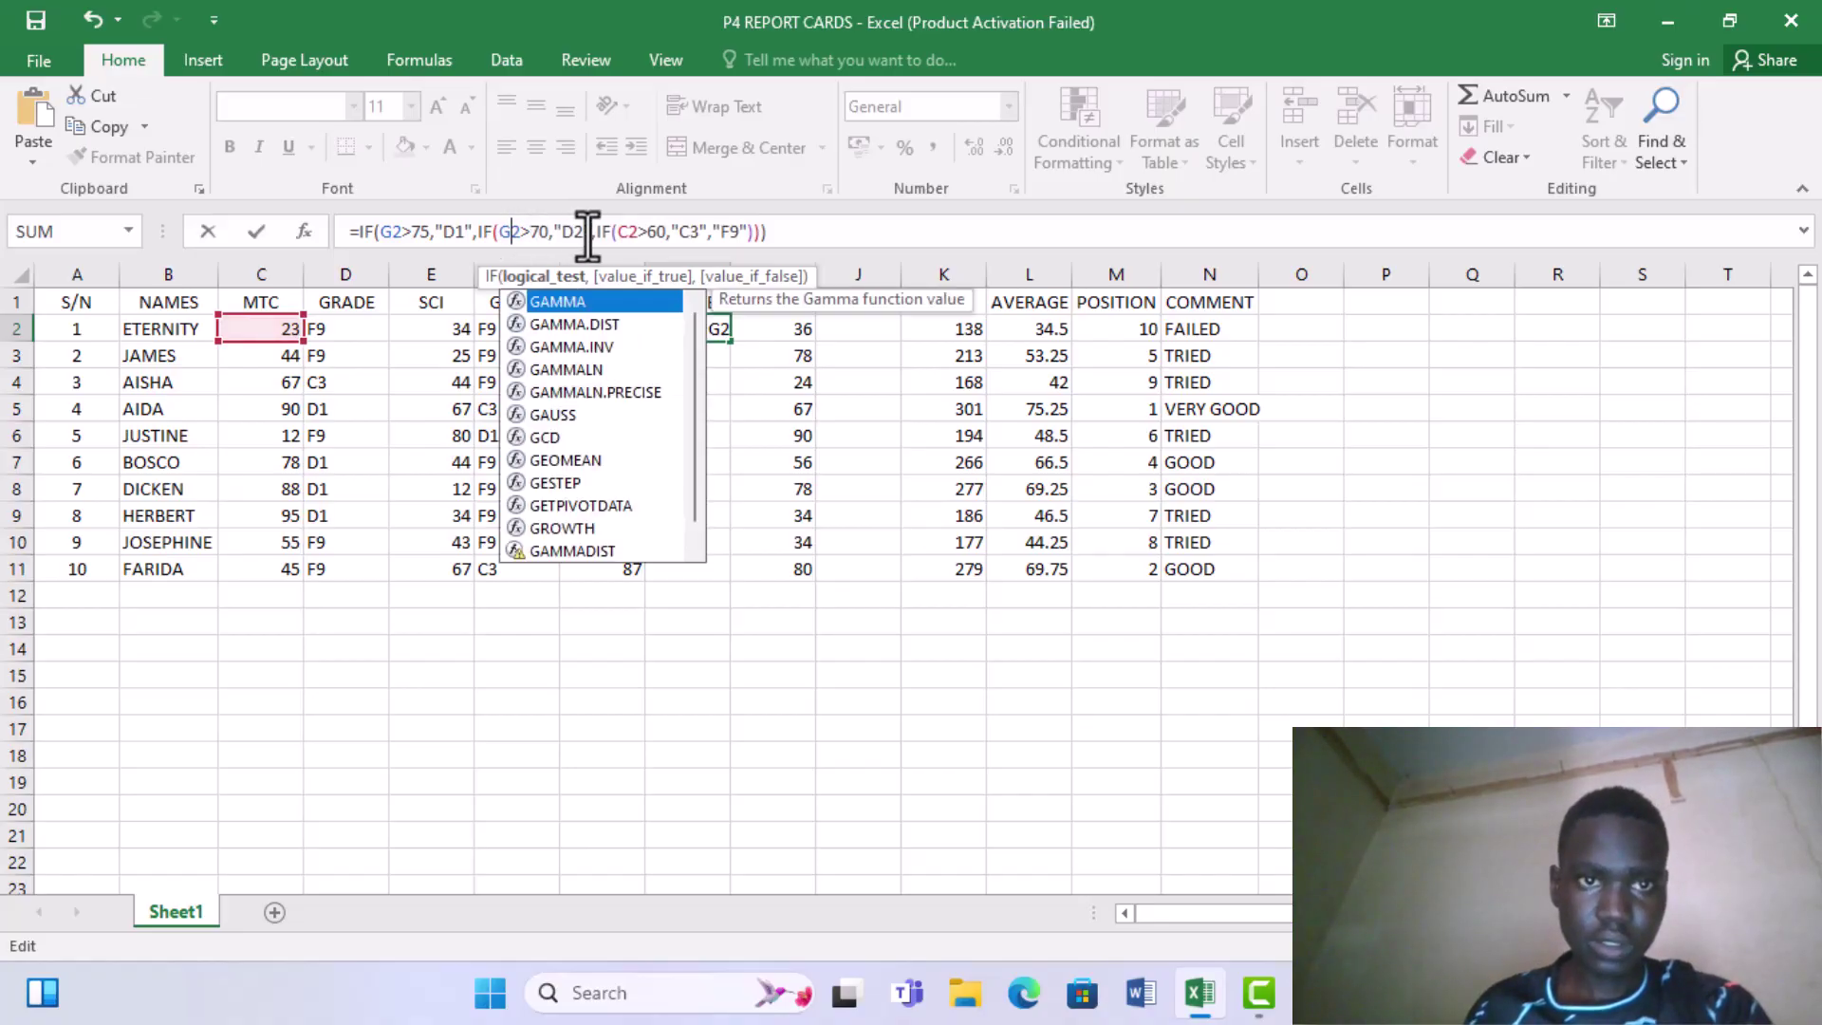
left_click(628, 231)
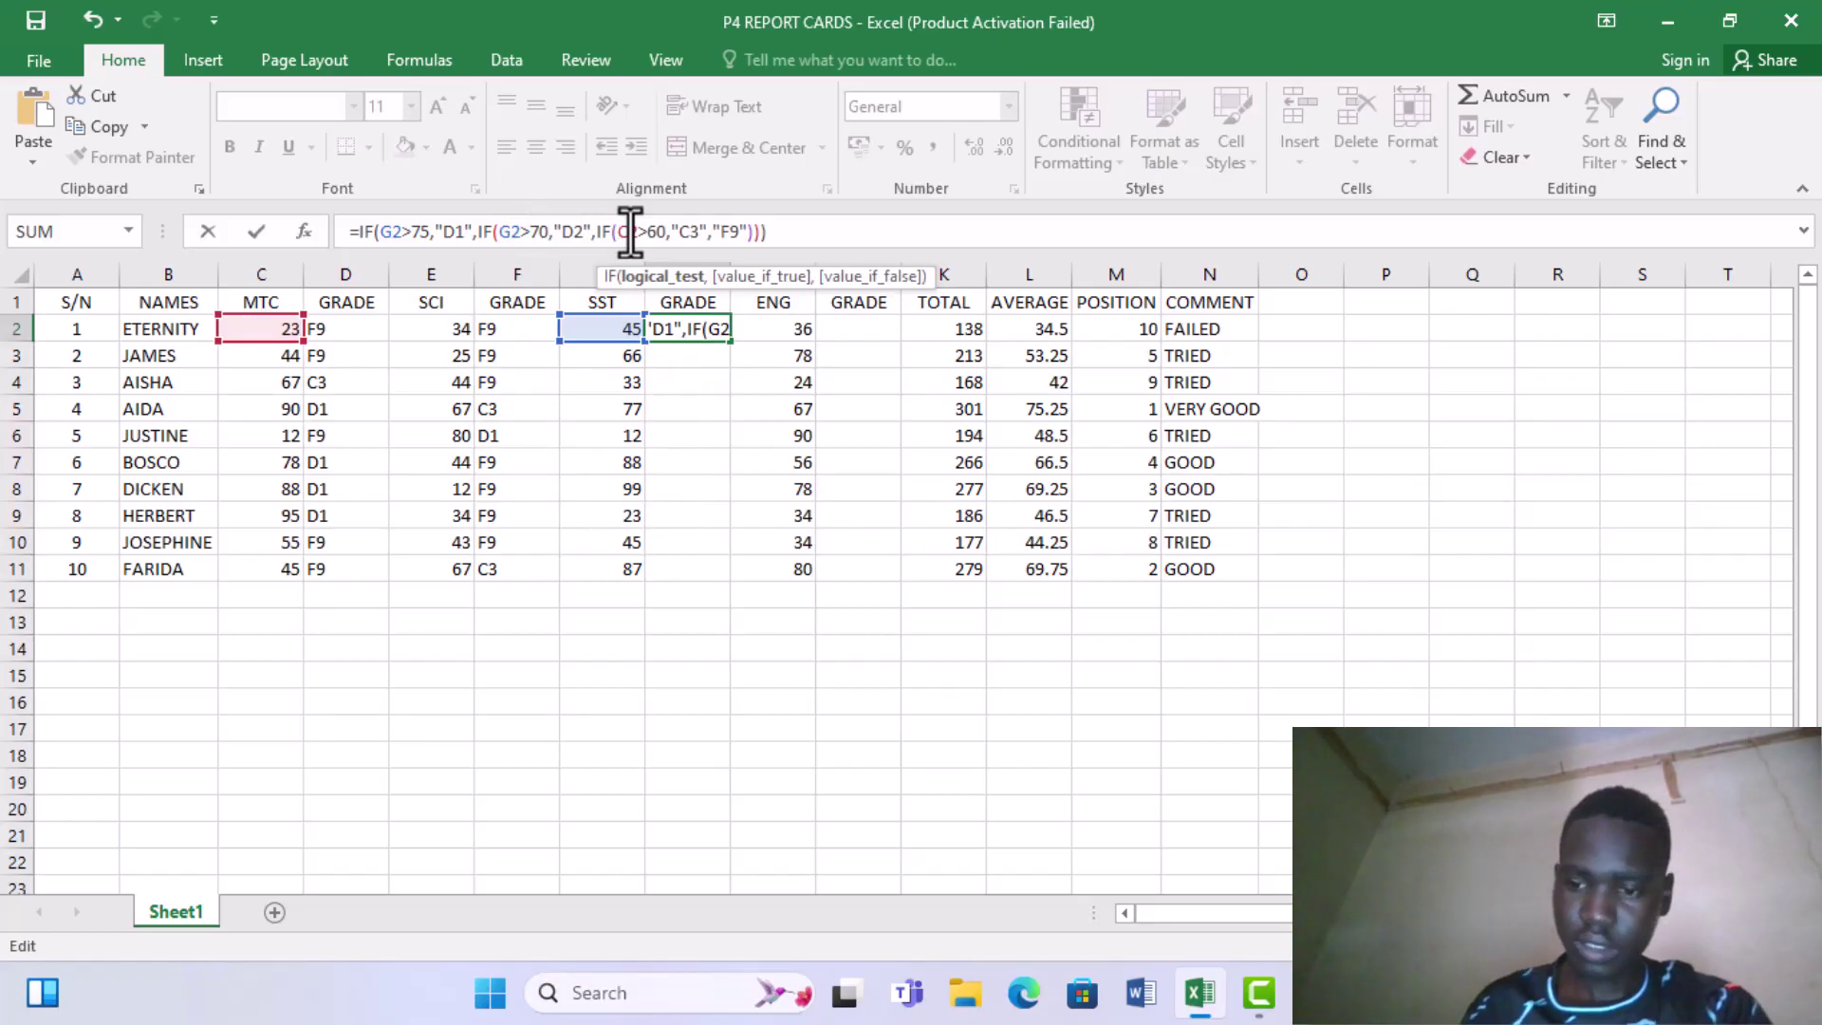
key("BackSpace")
type("G")
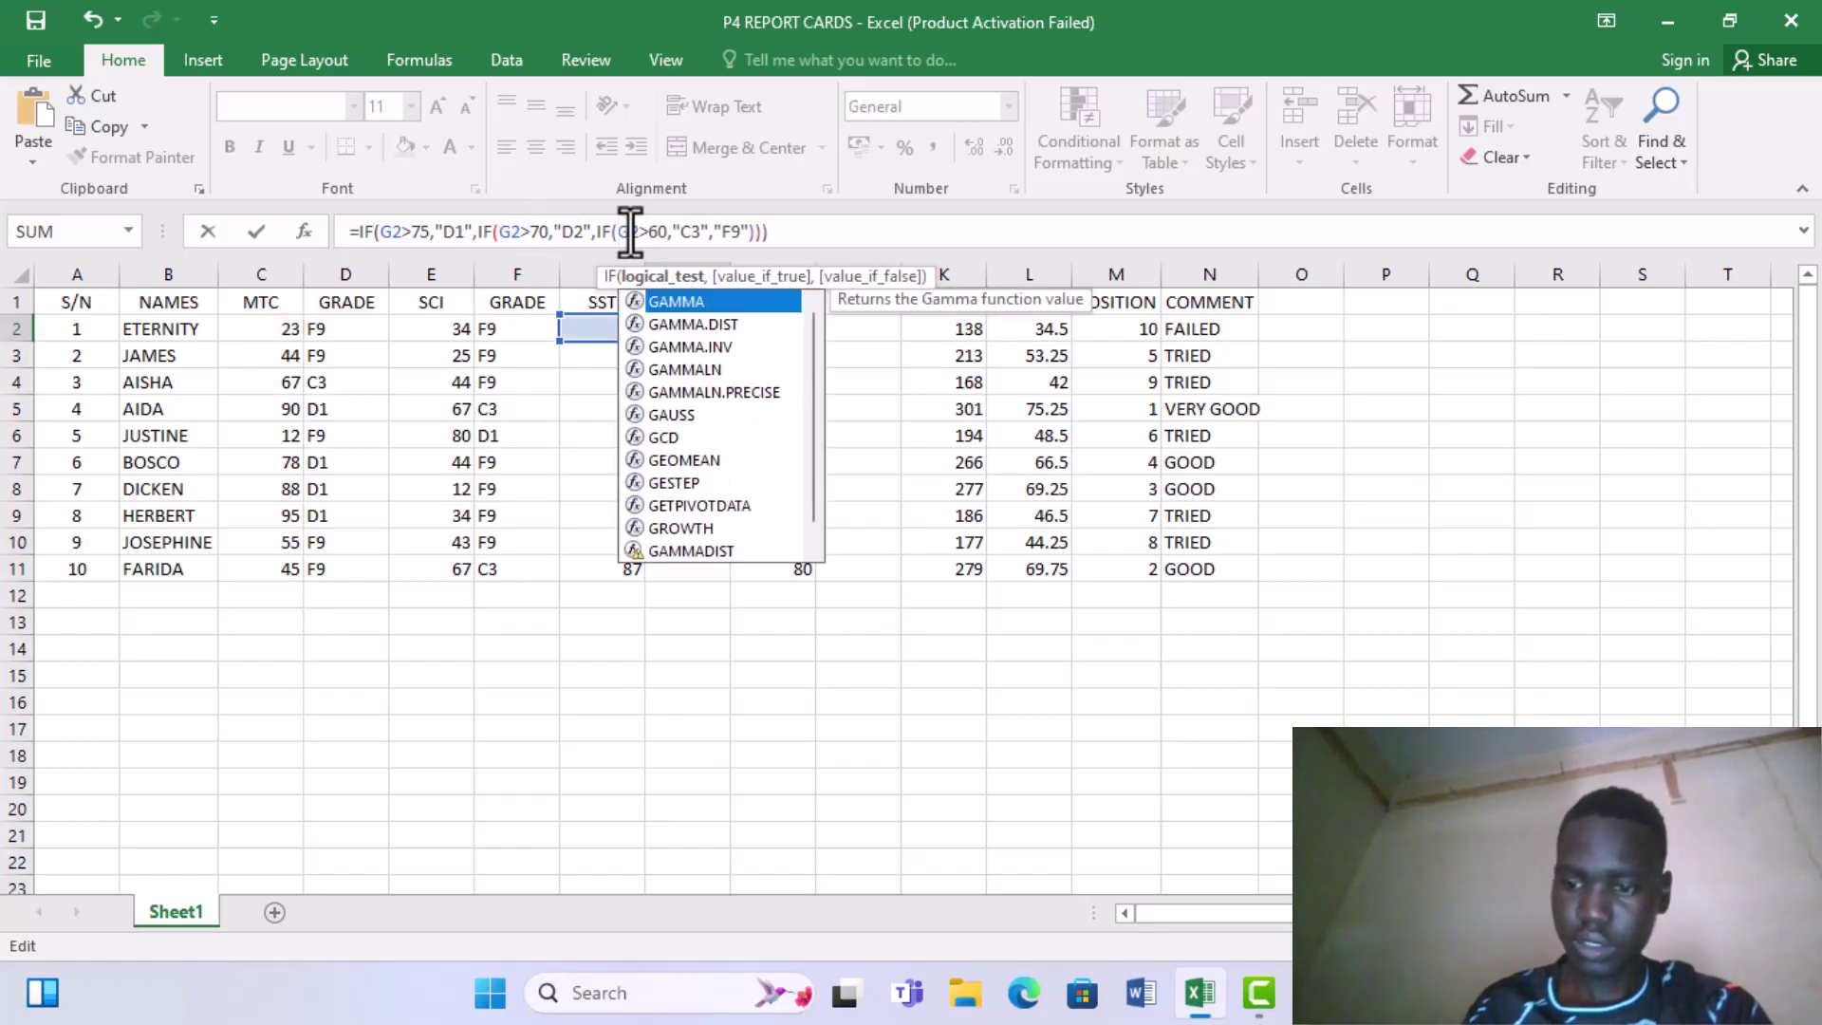
key("Return")
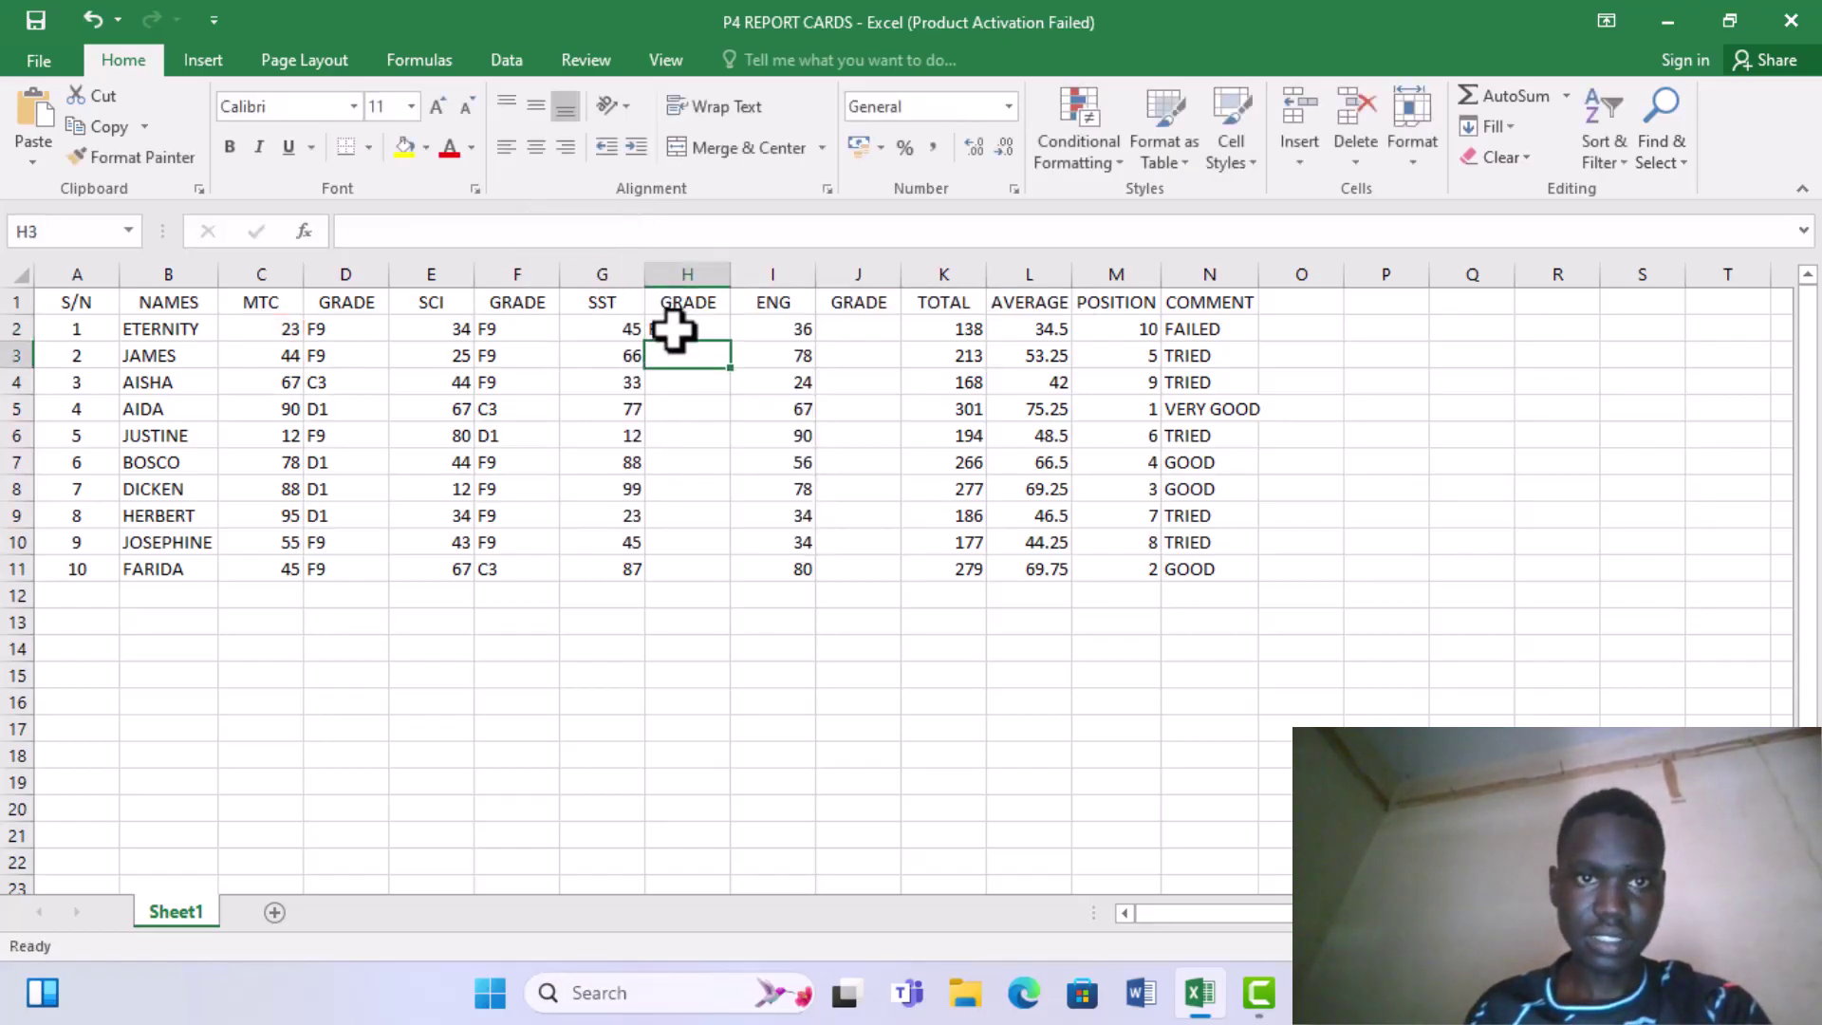
Fill the SST grade formula from H2 down to H11 for all pupils
mouse_move(674, 330)
left_mouse_down()
mouse_move(731, 341)
mouse_move(688, 338)
left_mouse_up()
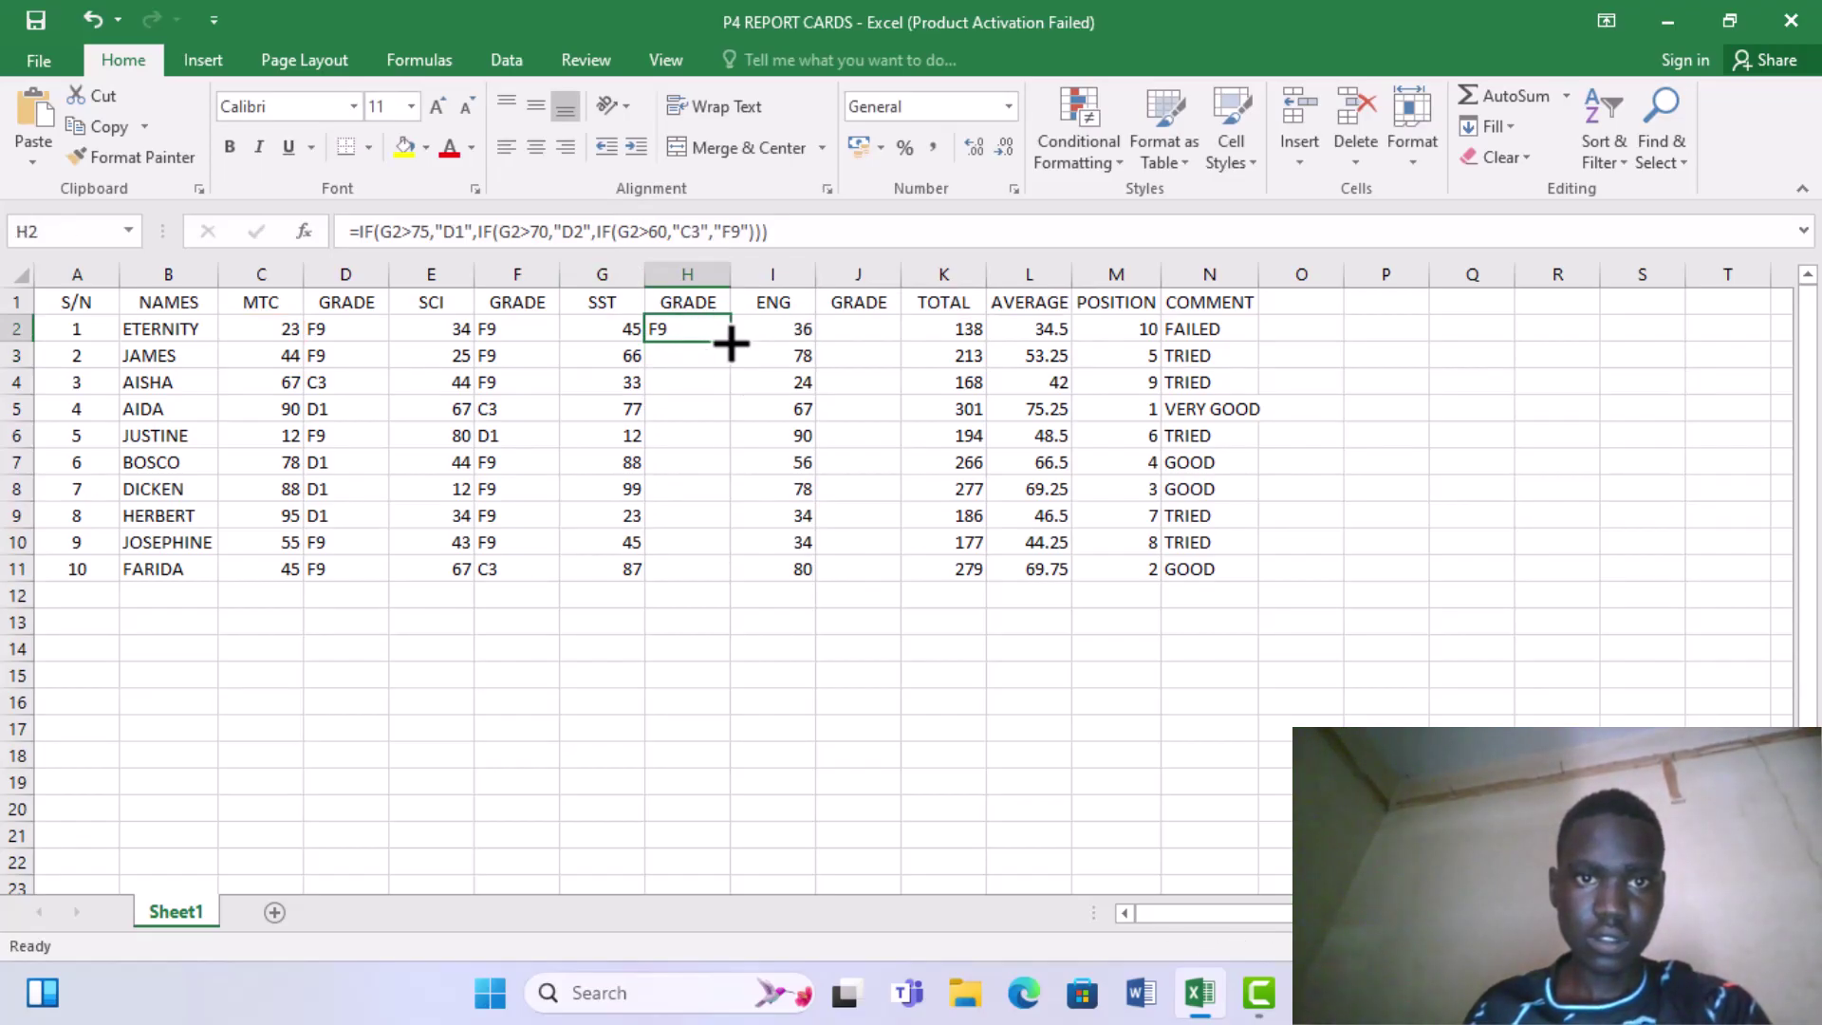
double_click(730, 342)
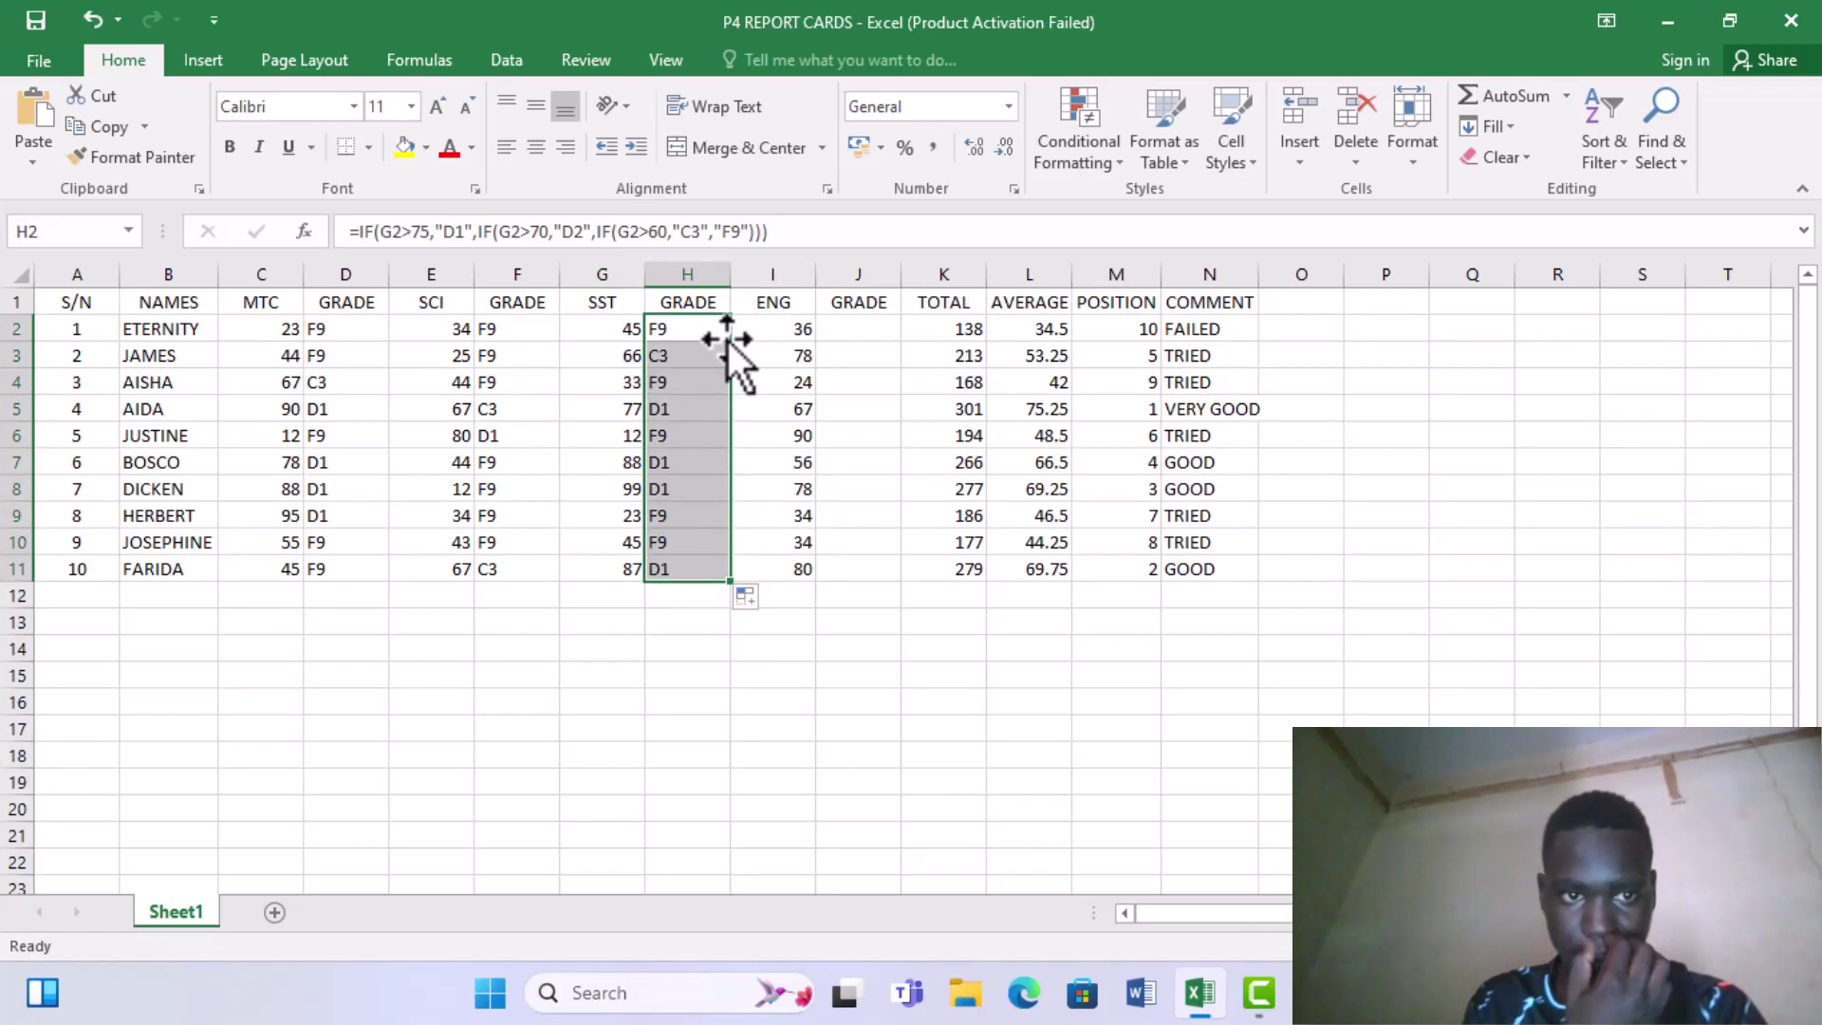
Paste the MTC grade formula into J2 and make it read =IF(I2>75,"D1",IF(I2>70,"D2",IF(I2>60,"C3","F9")))
left_click(850, 325)
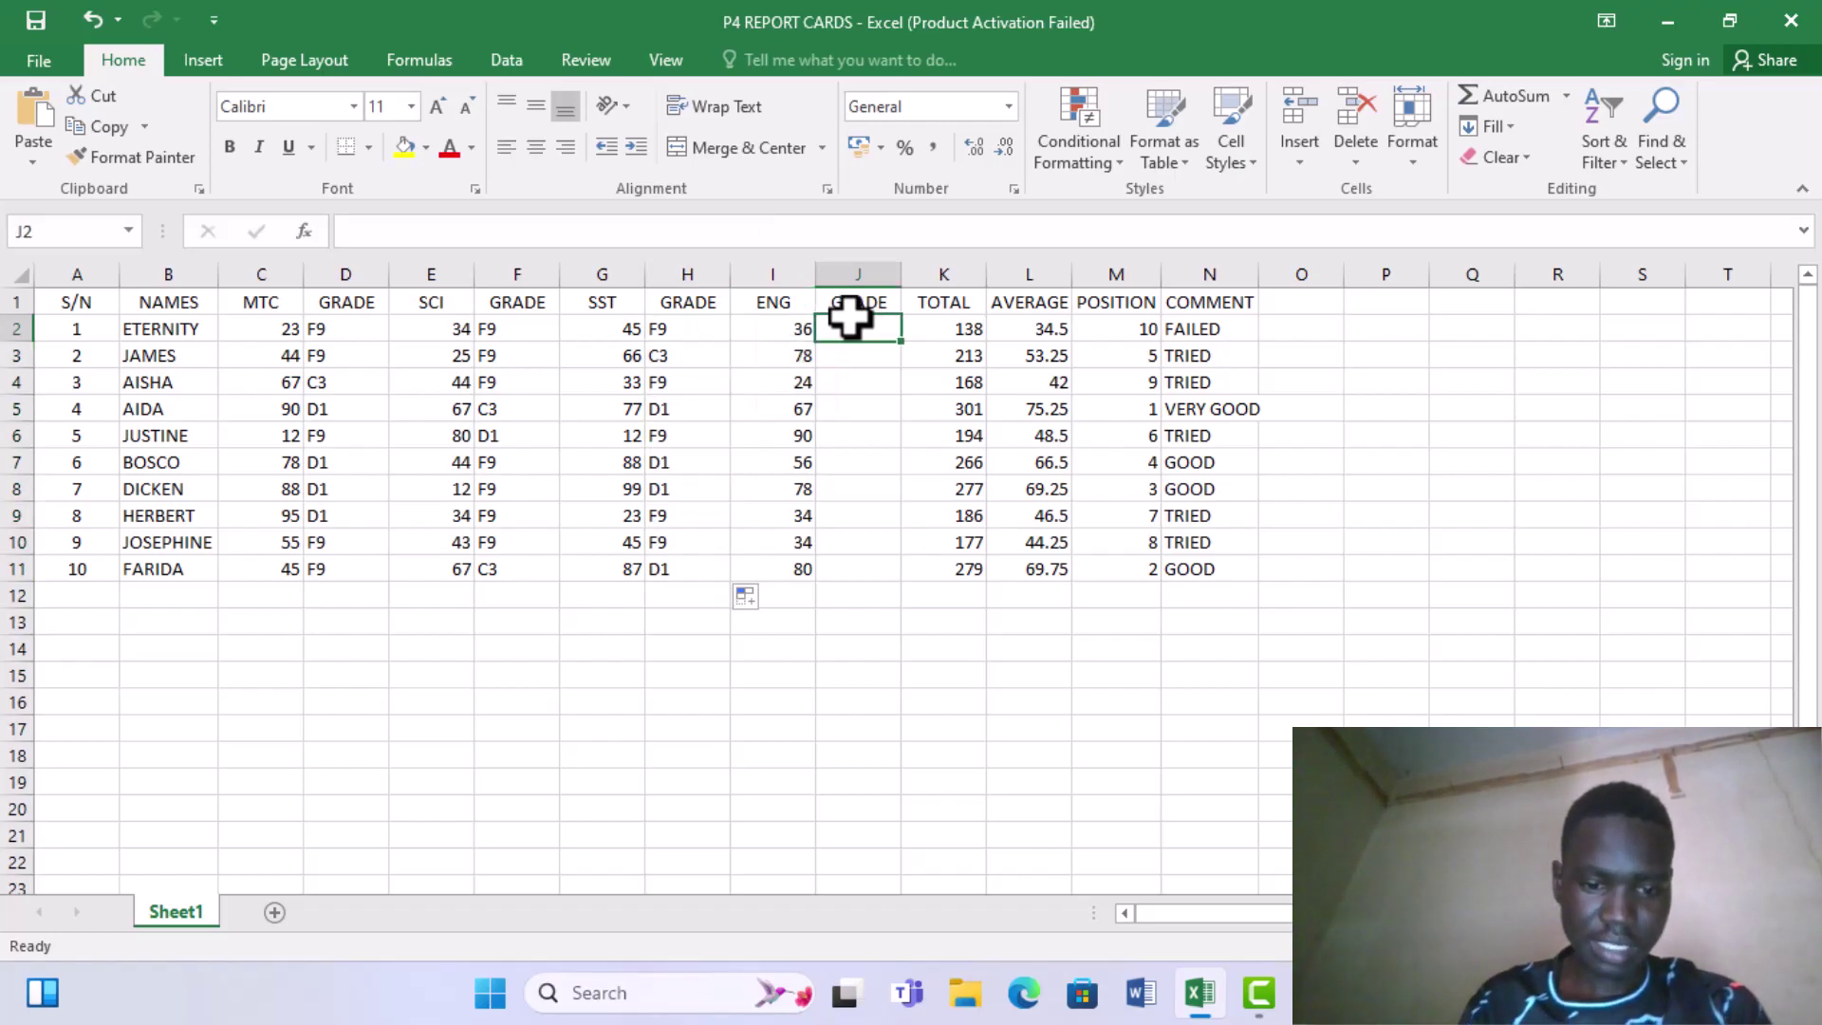
type("=IF(C2>75,\"D1\",IF(C2>70,\"D2\",IF(C2>60,\"C3\",\"F9\")))")
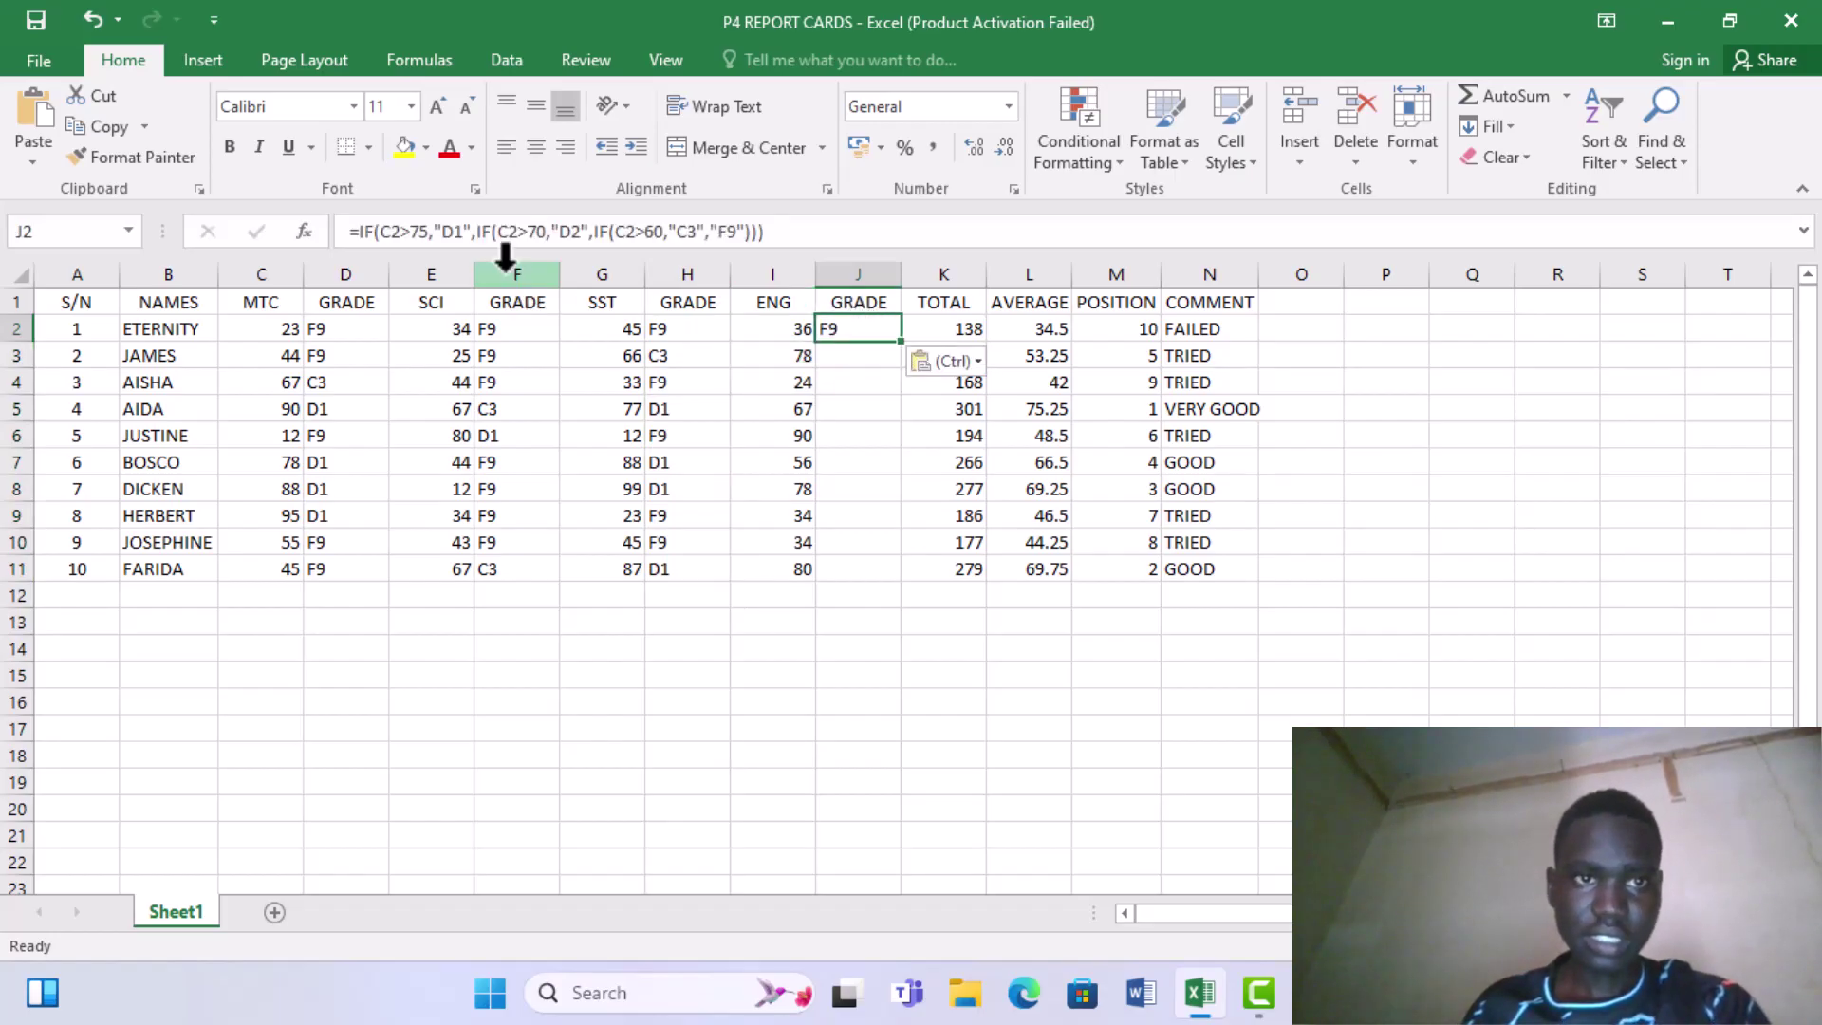
left_click(390, 231)
key("BackSpace")
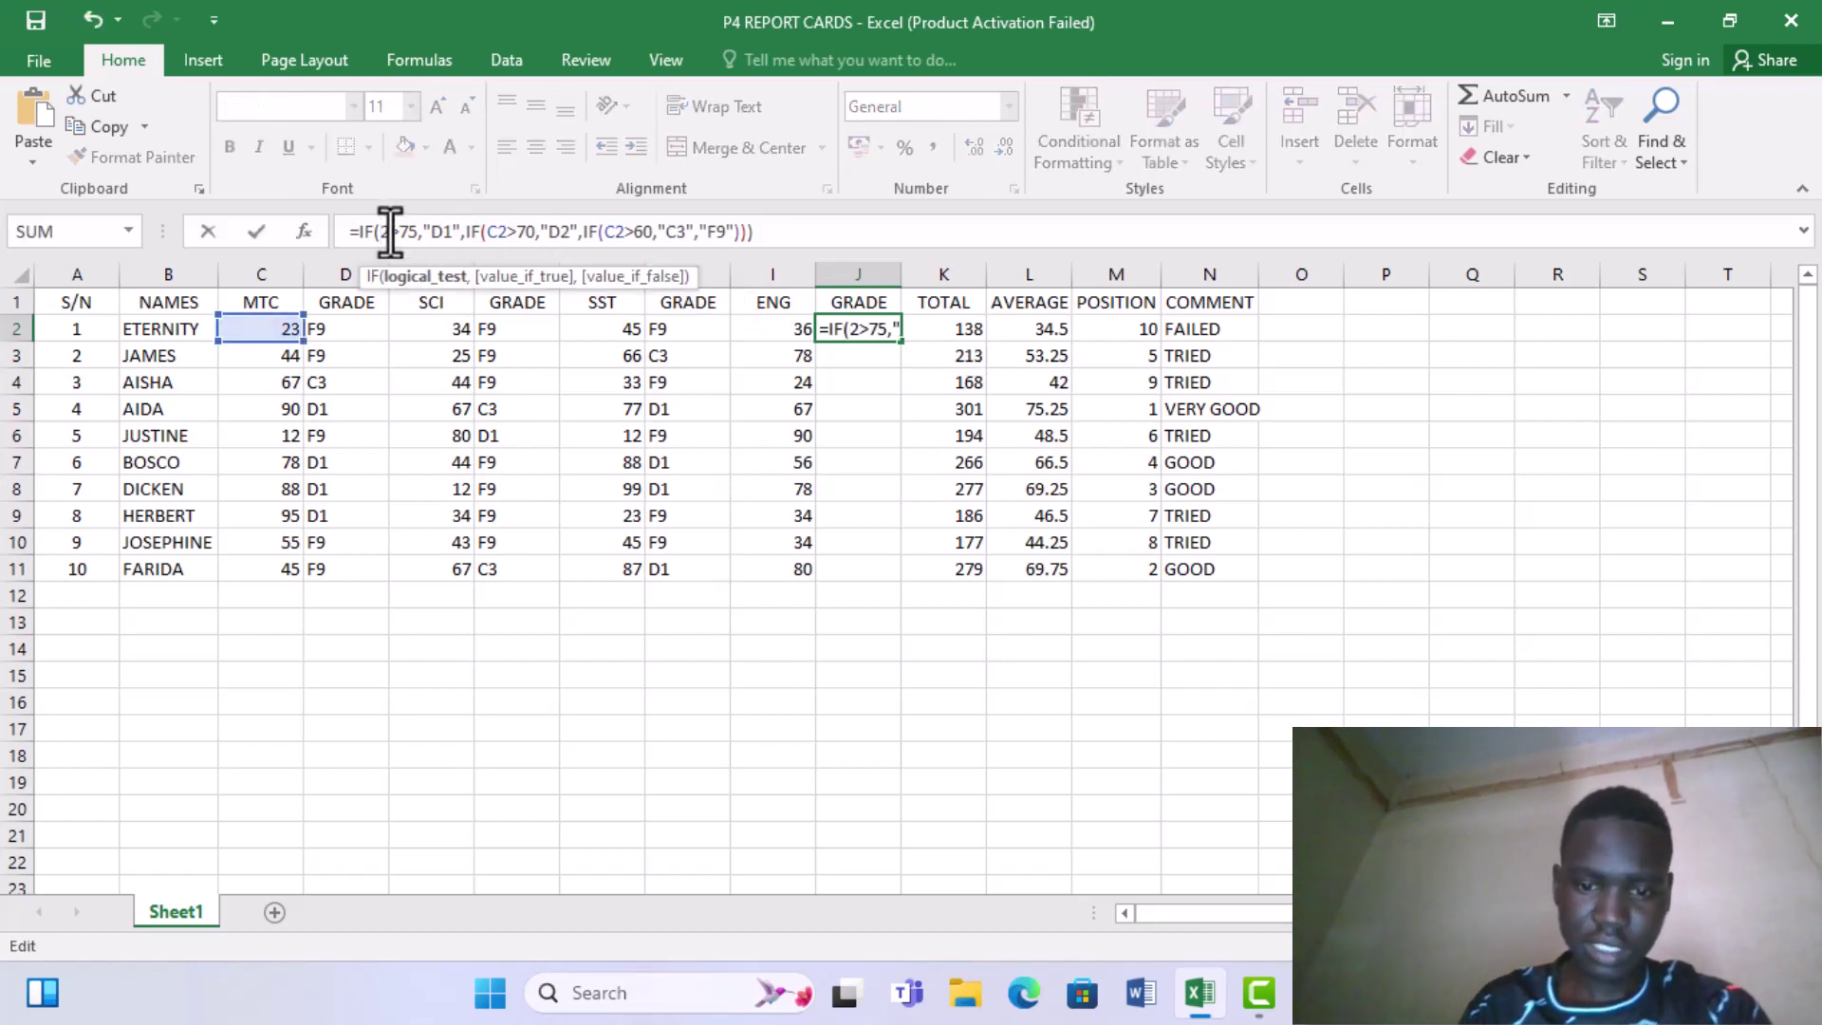
type("I")
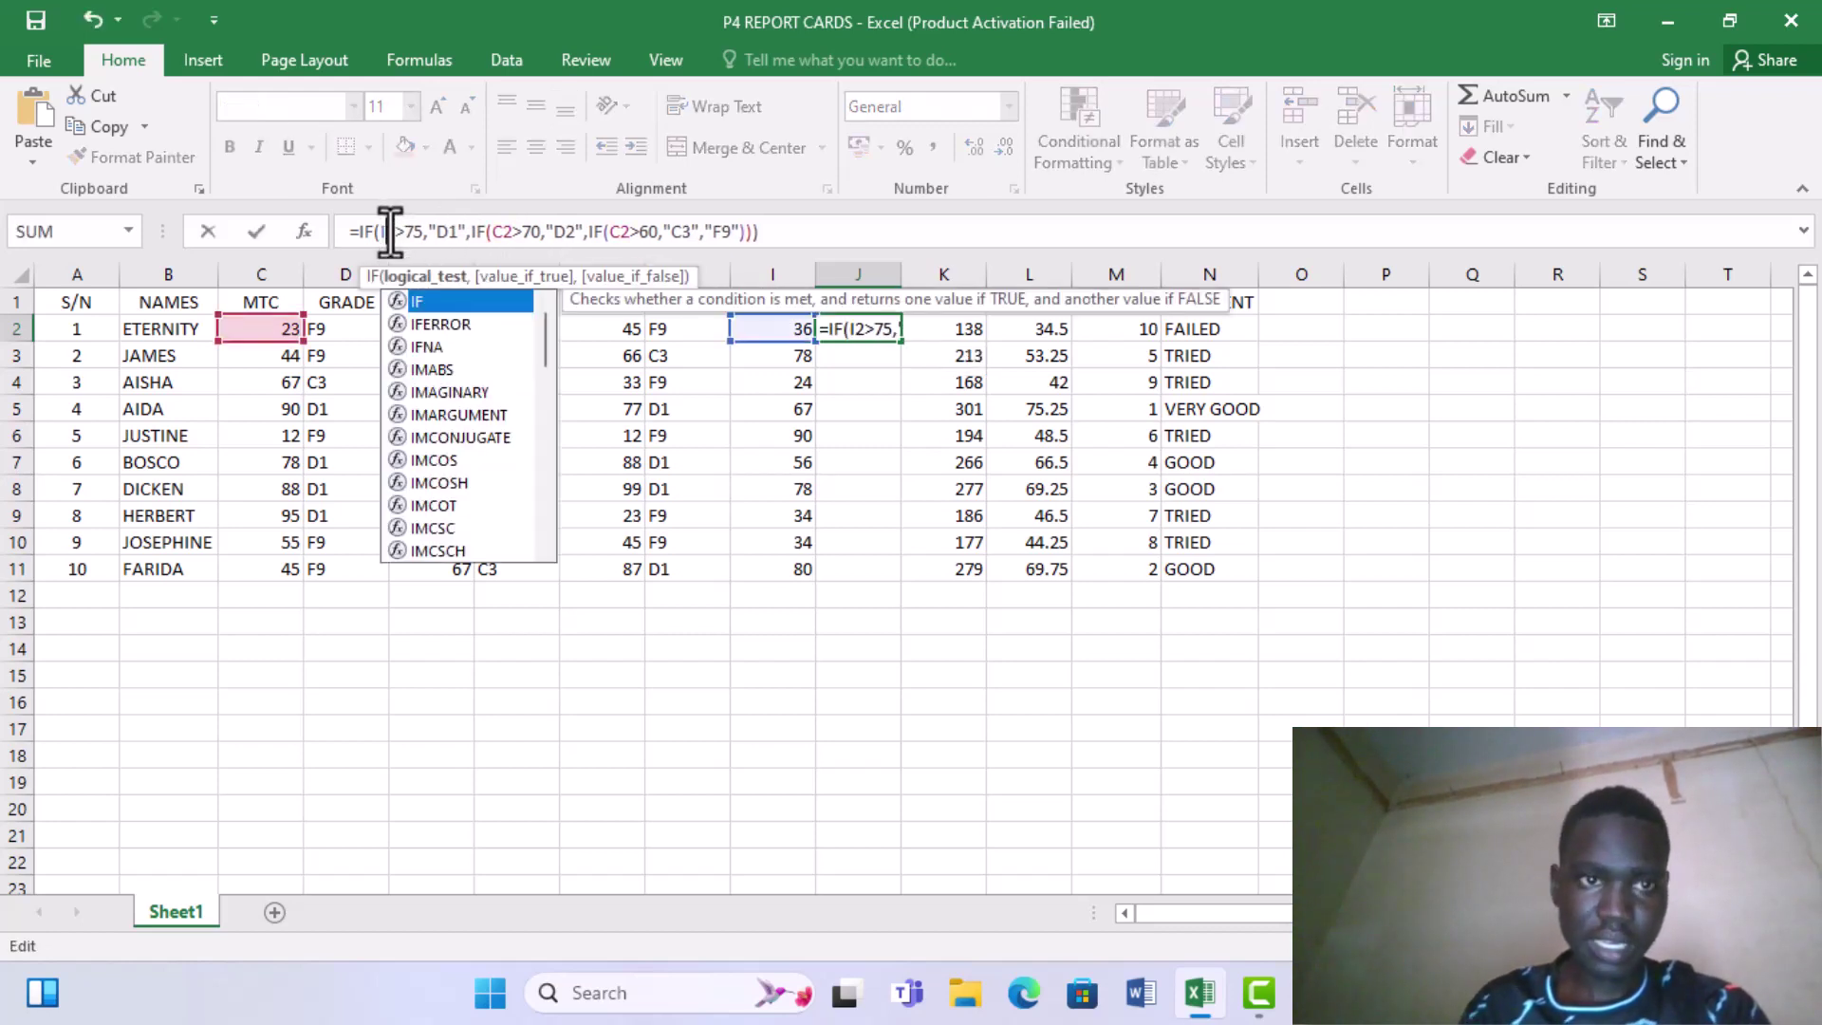
left_click(496, 231)
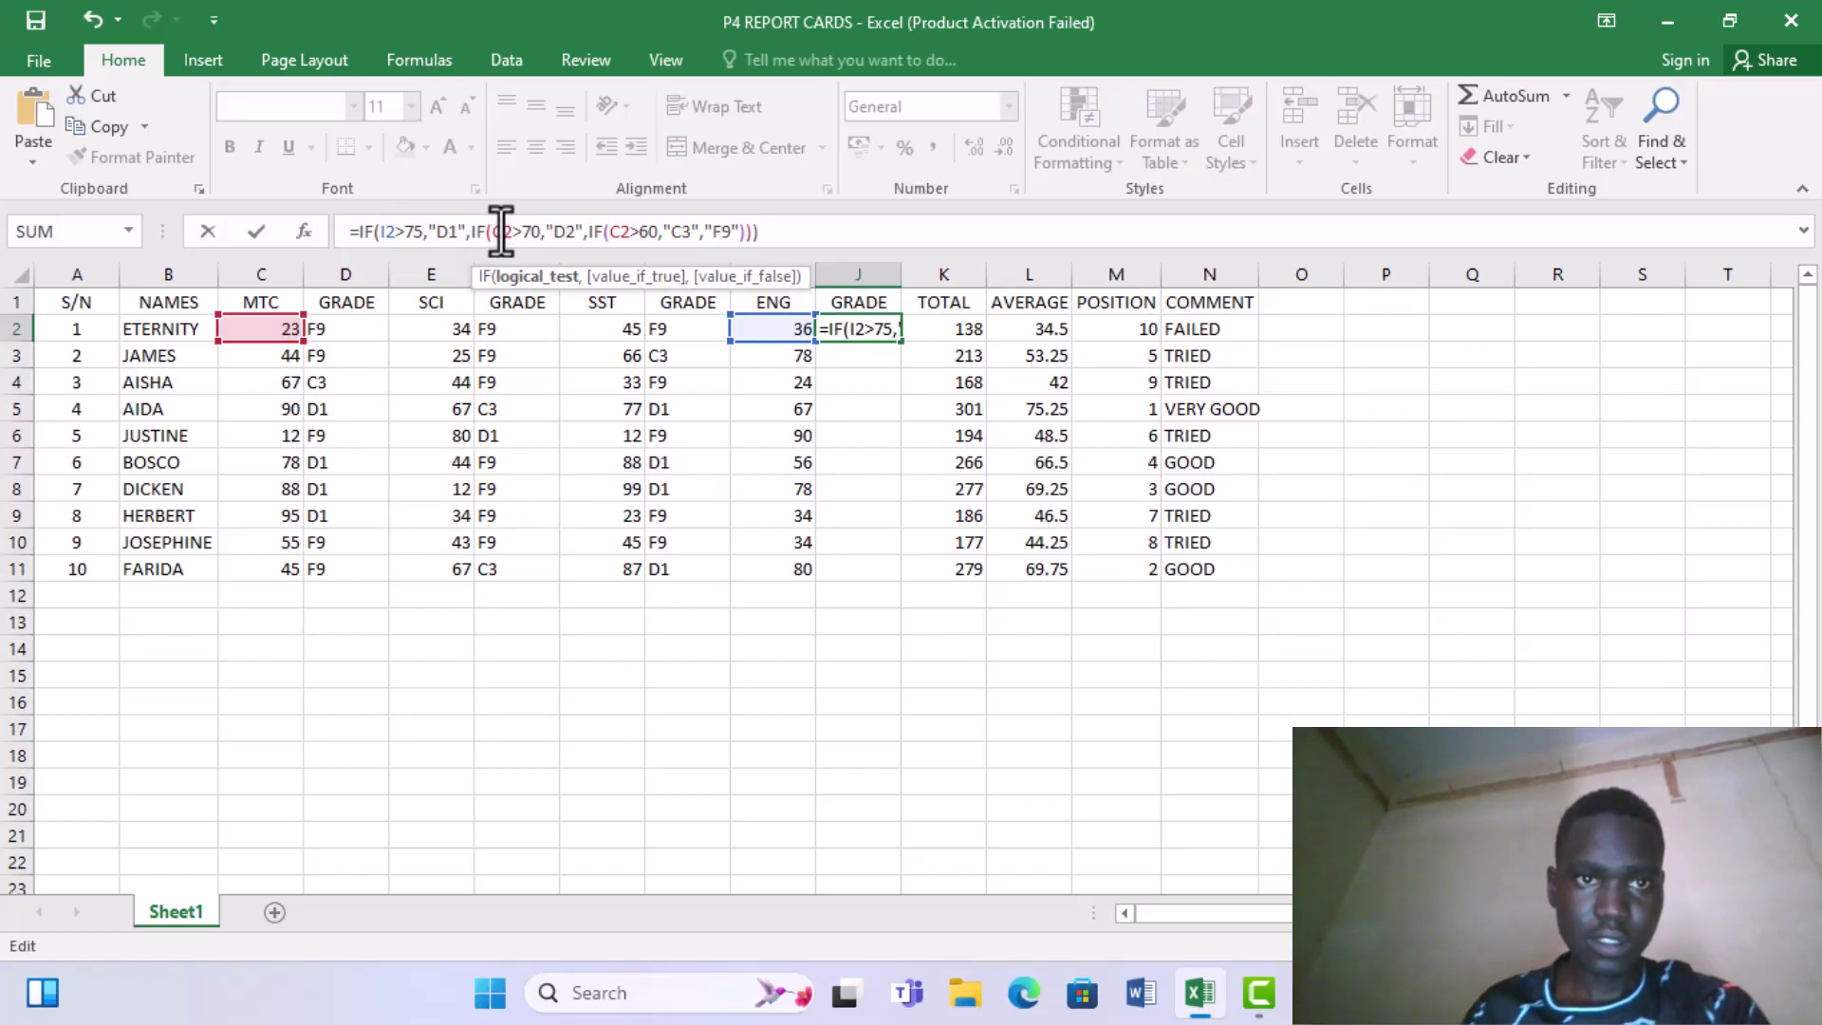
key("Delete")
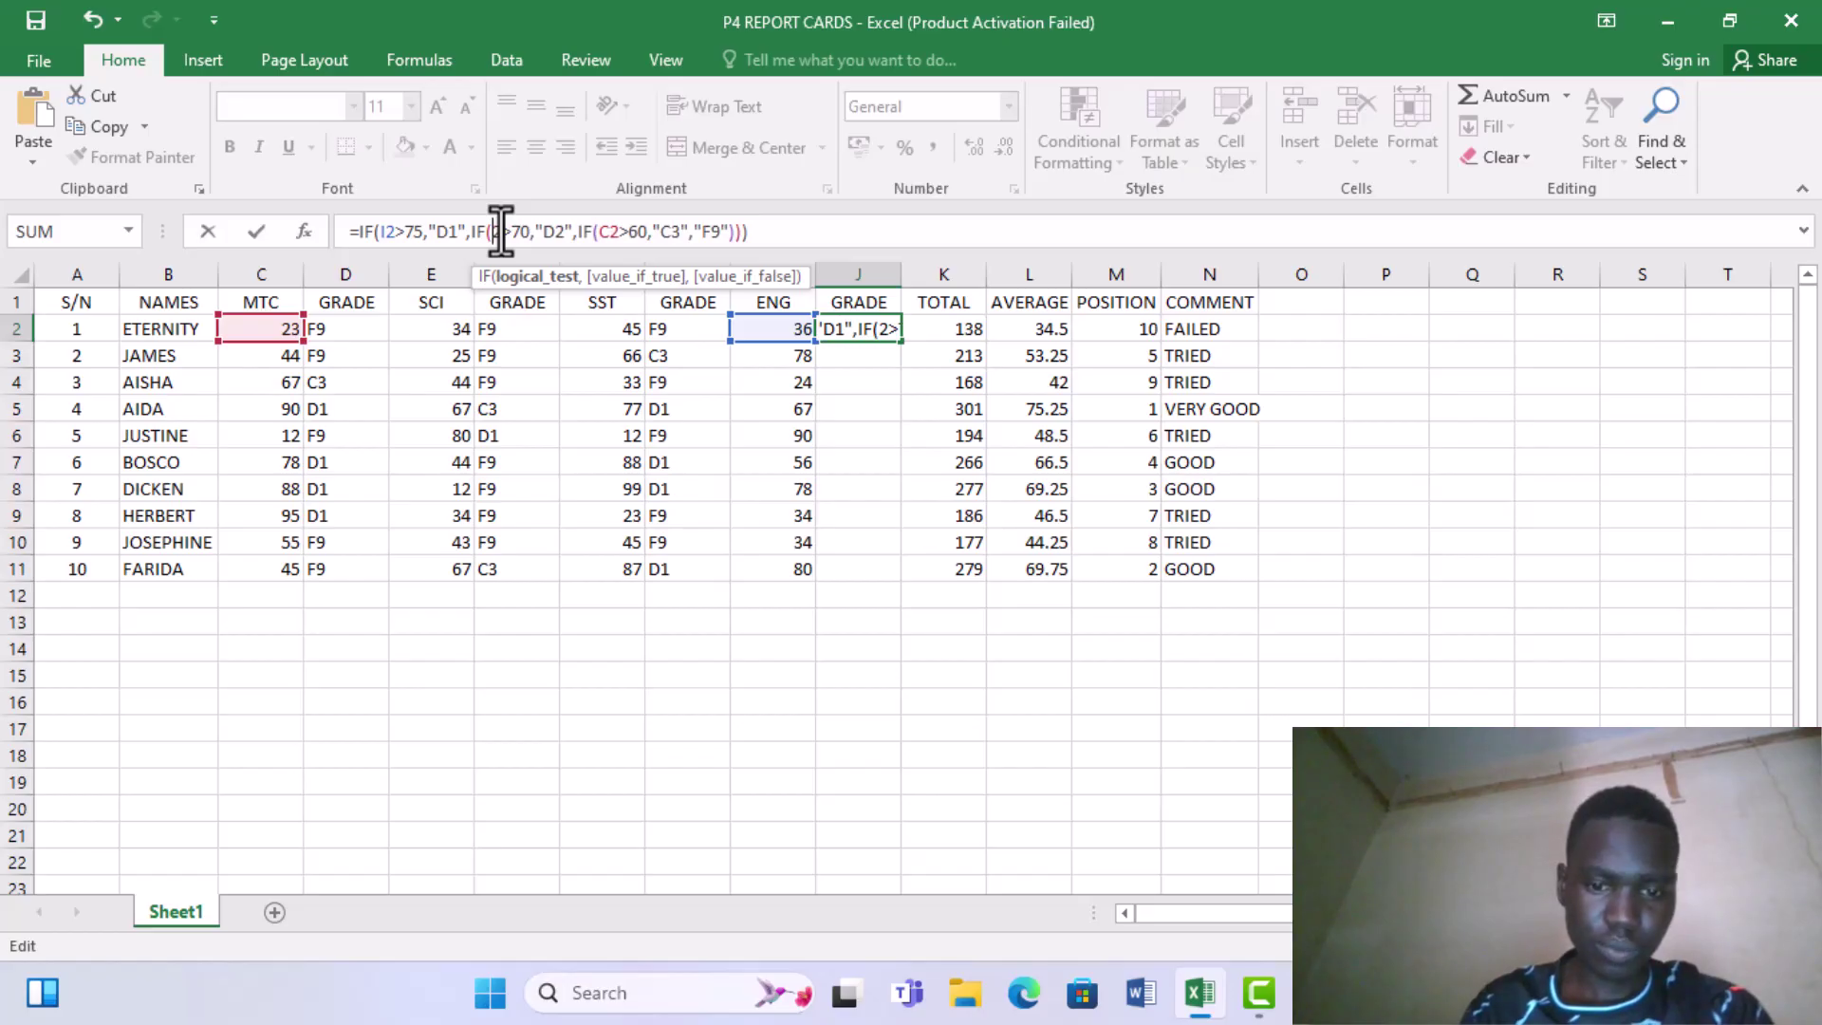
type("I")
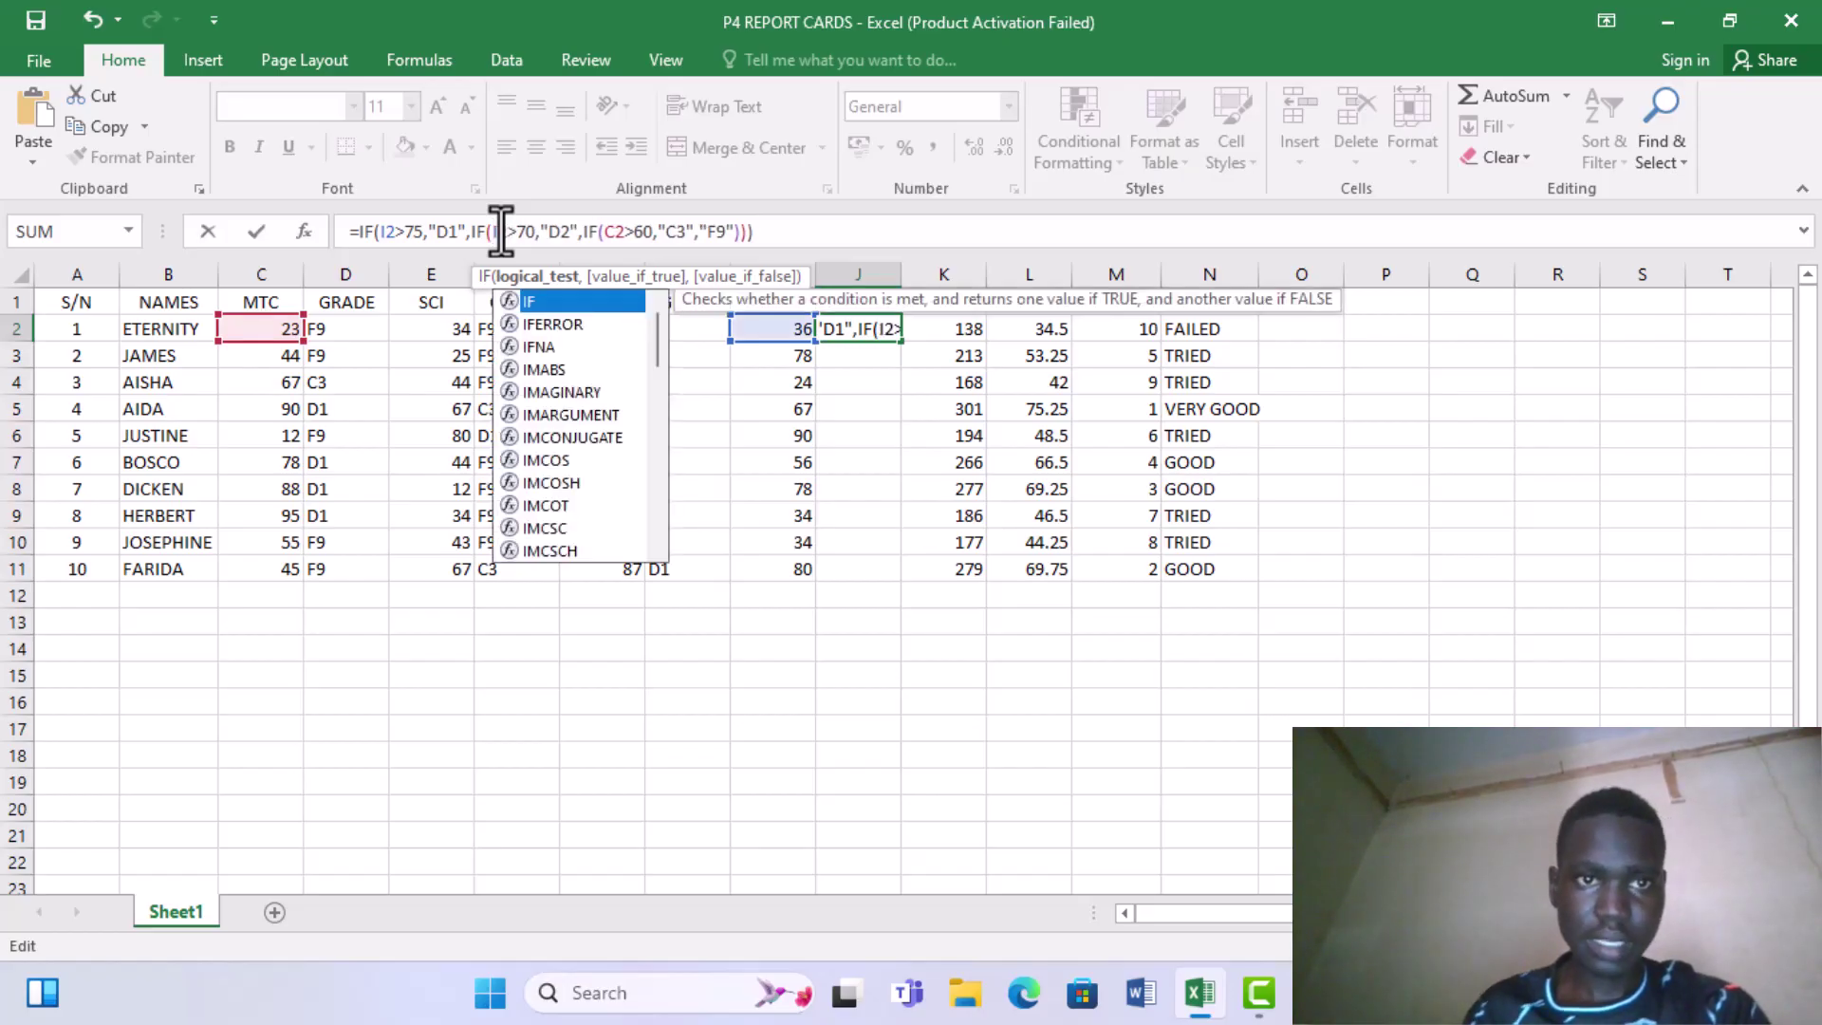
left_click(610, 232)
key("Delete")
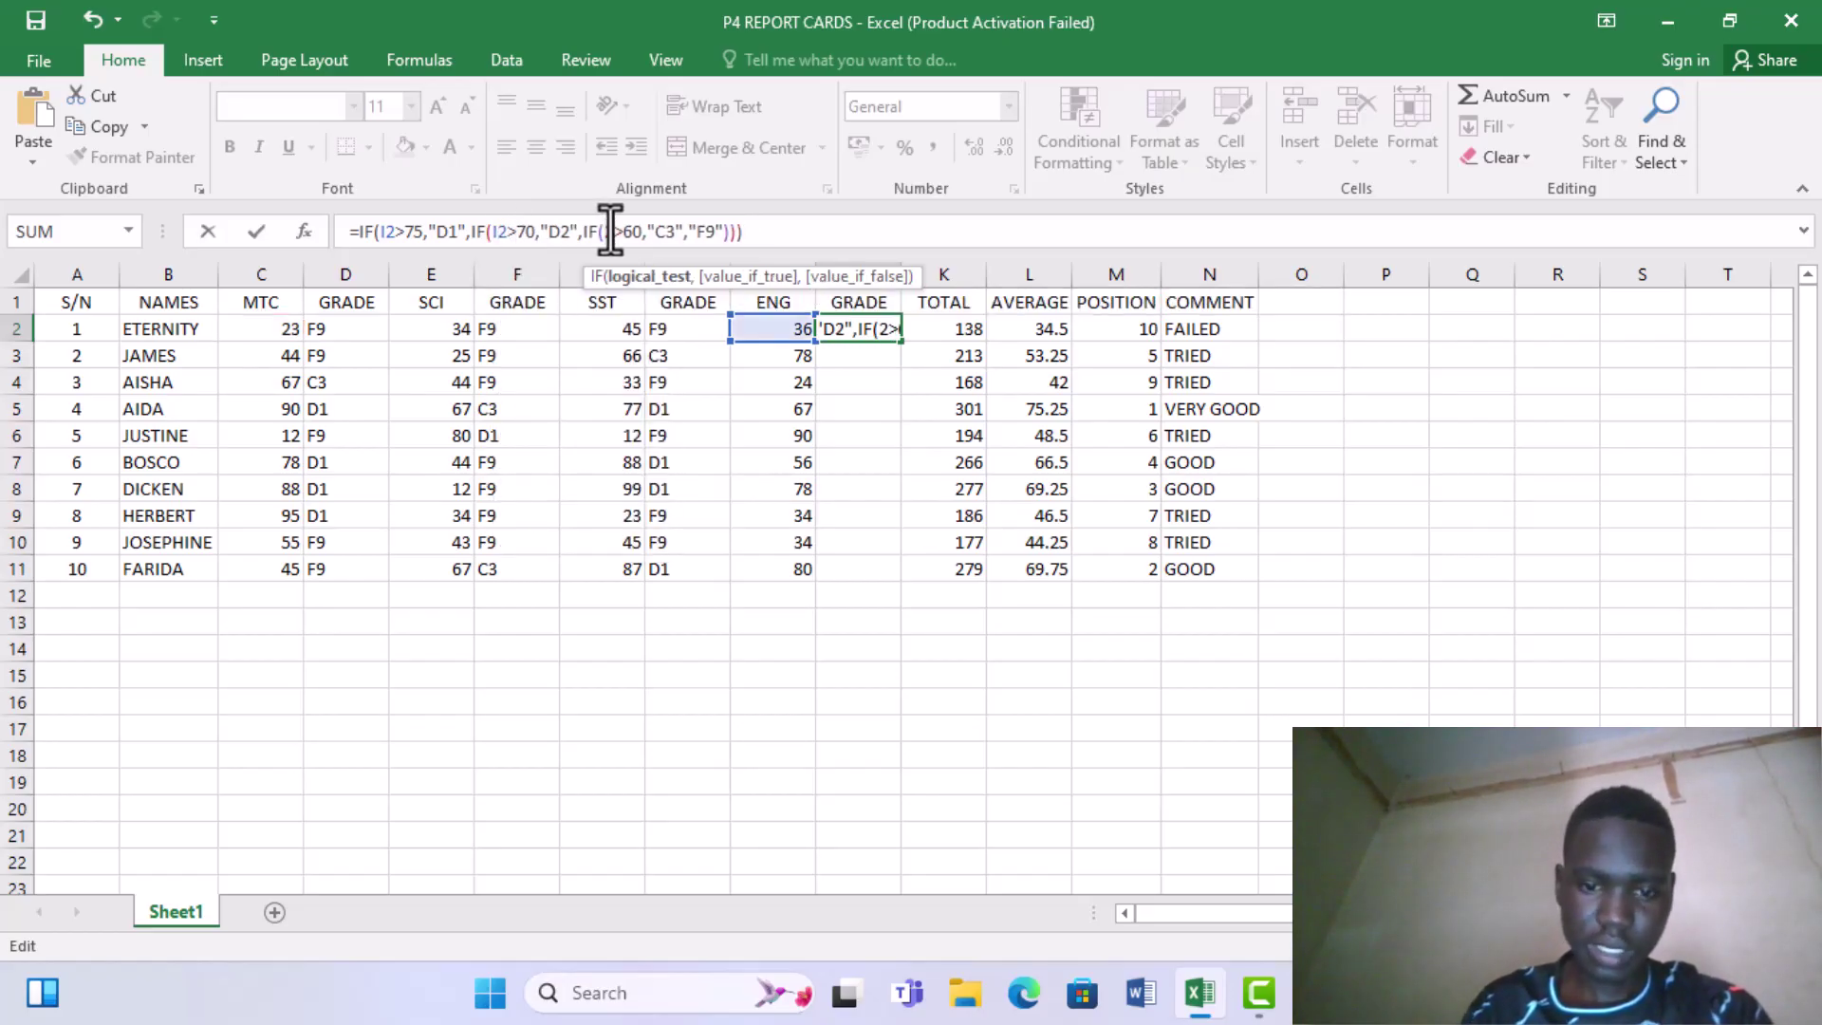
type("I")
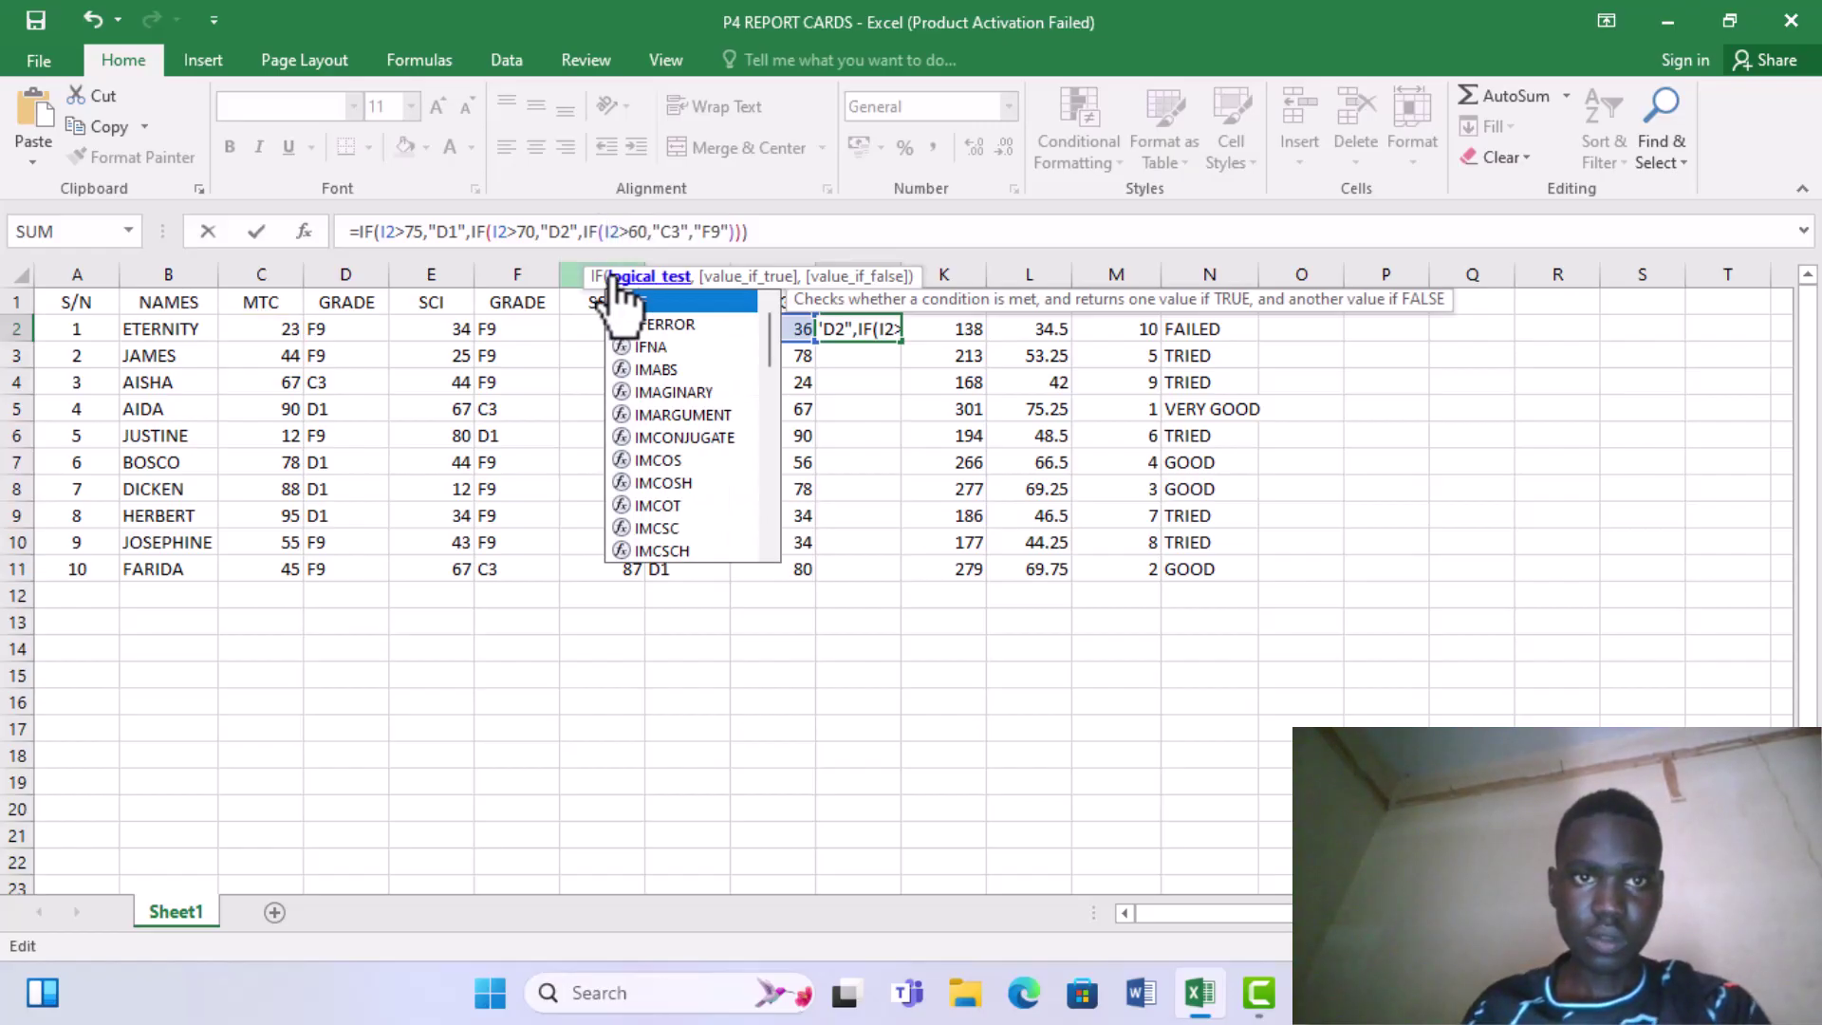
key("Return")
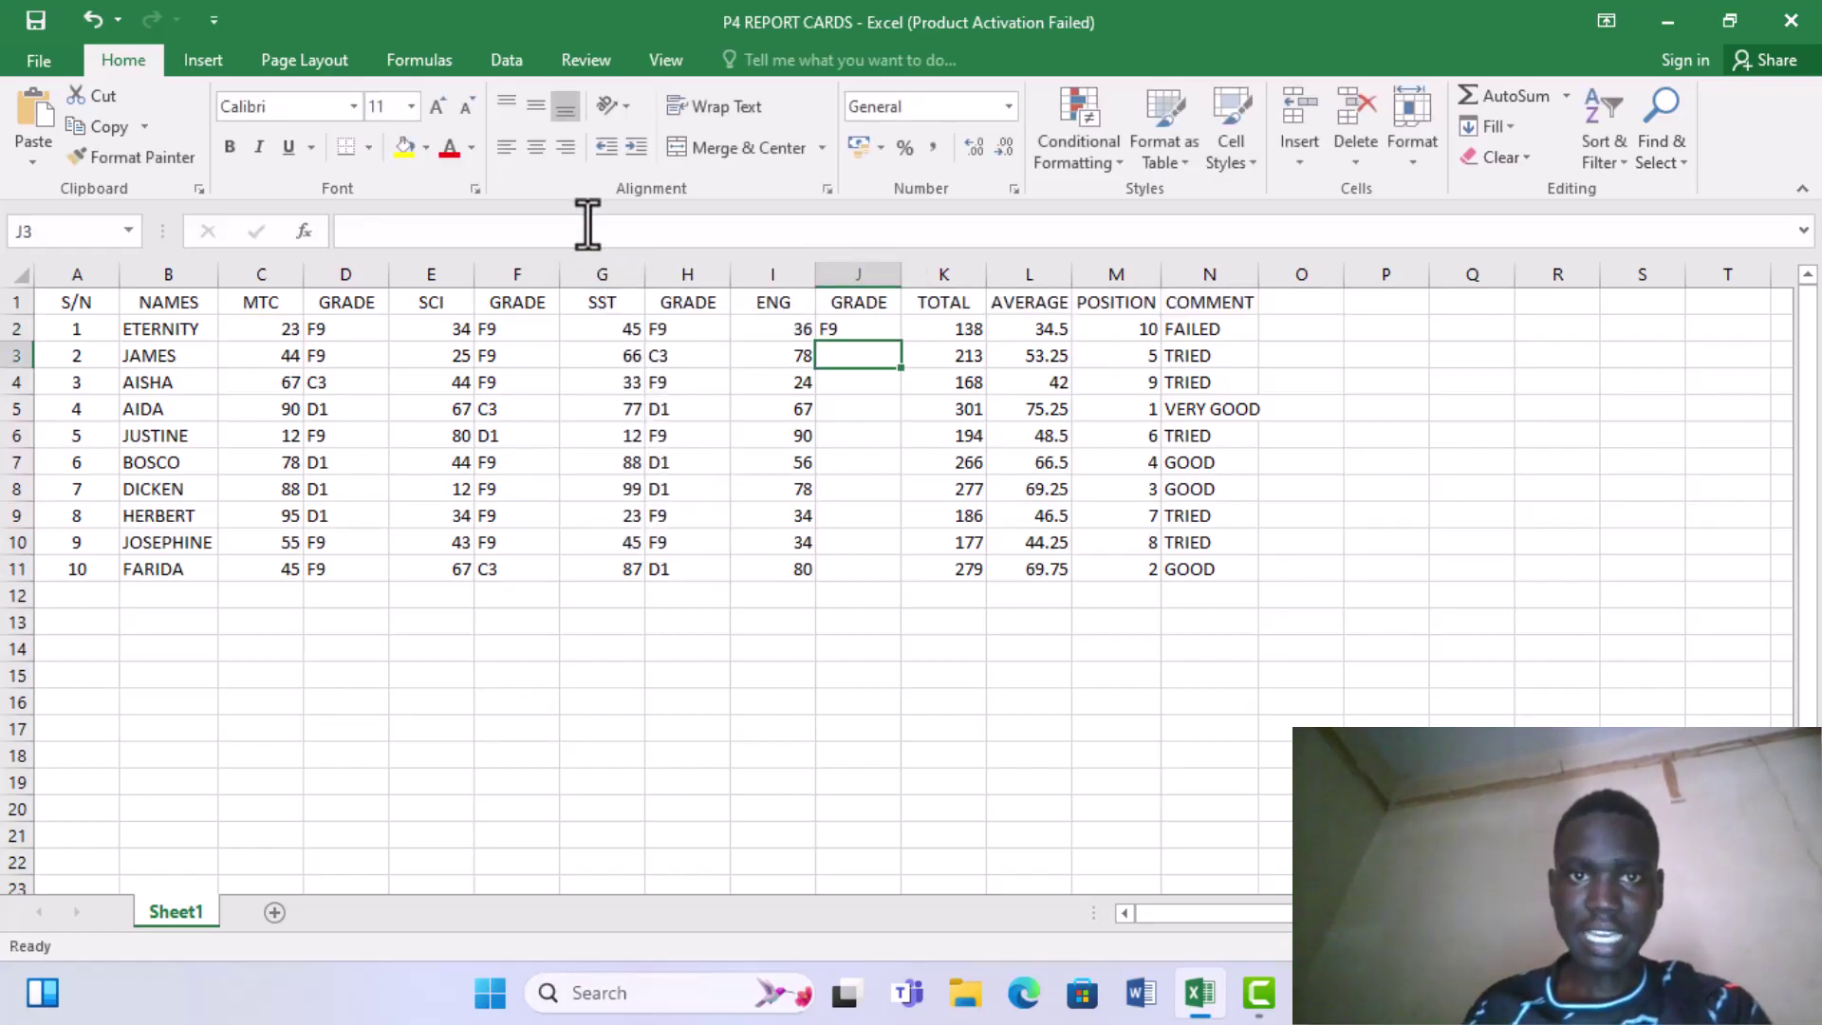
Fill the ENG grade formula from J2 down to J11 for all pupils
left_click(858, 322)
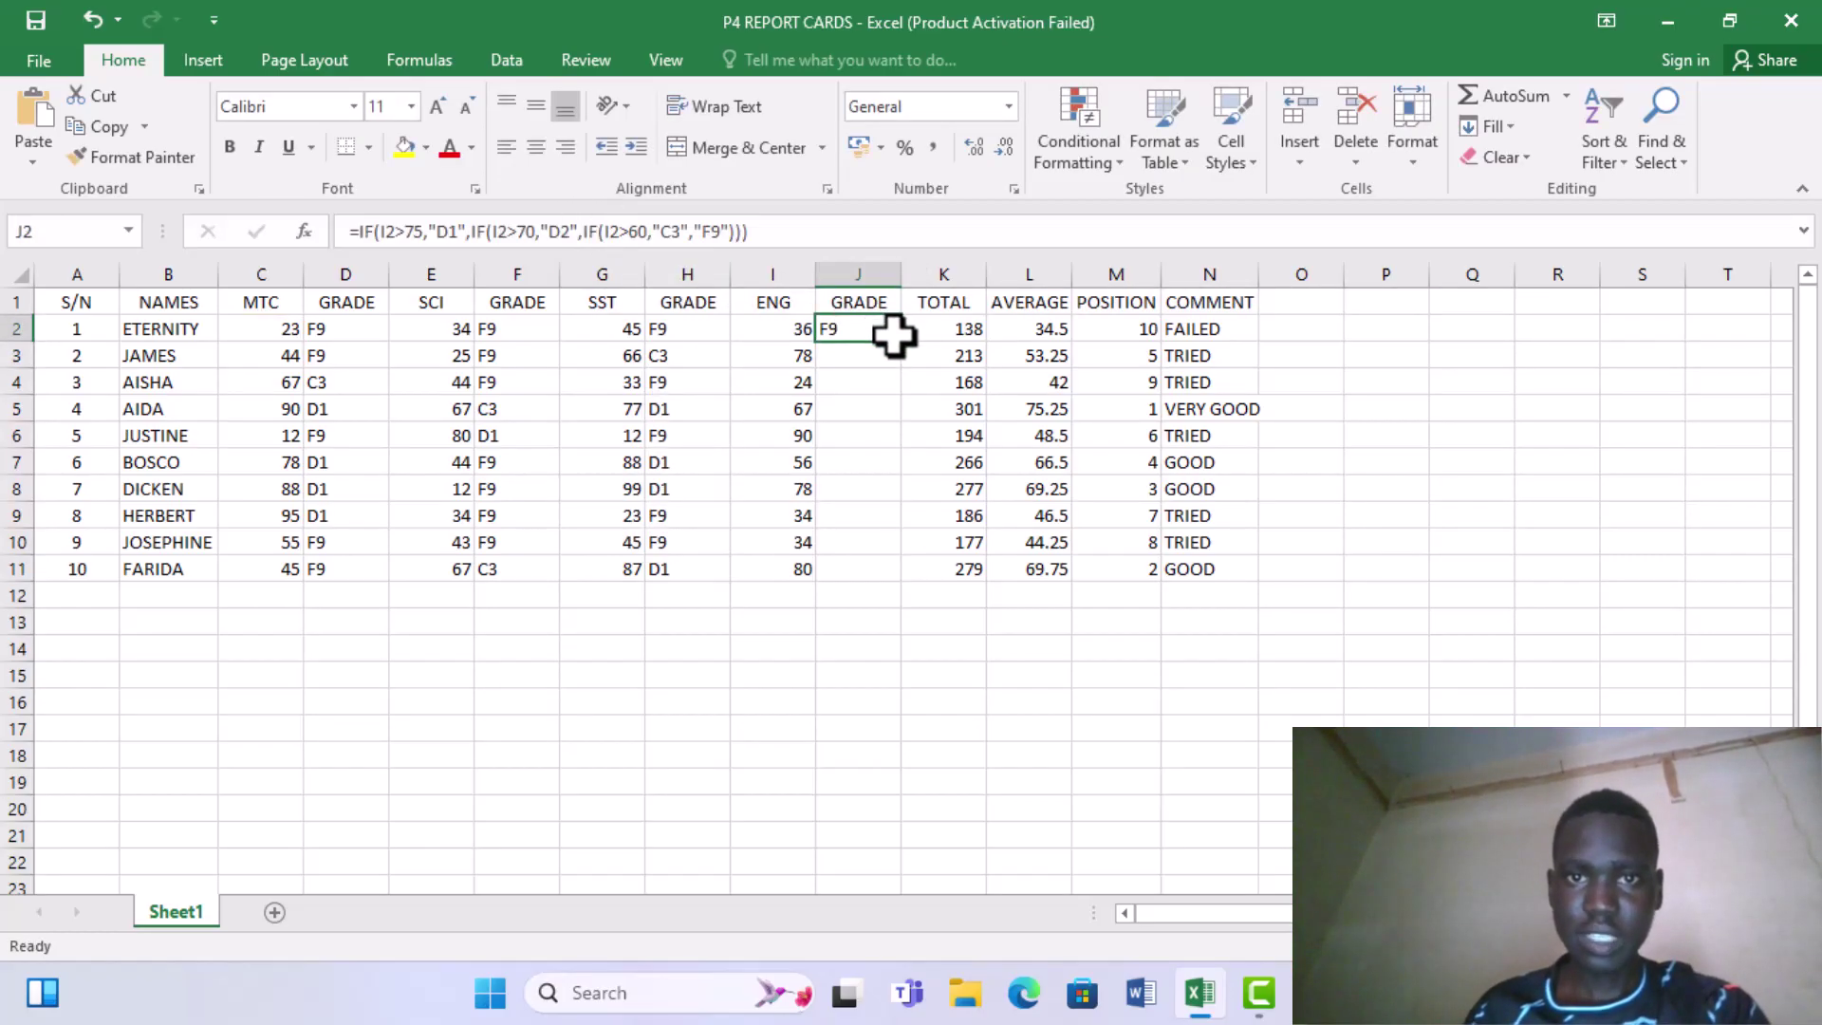
left_click_drag(898, 340, 871, 327)
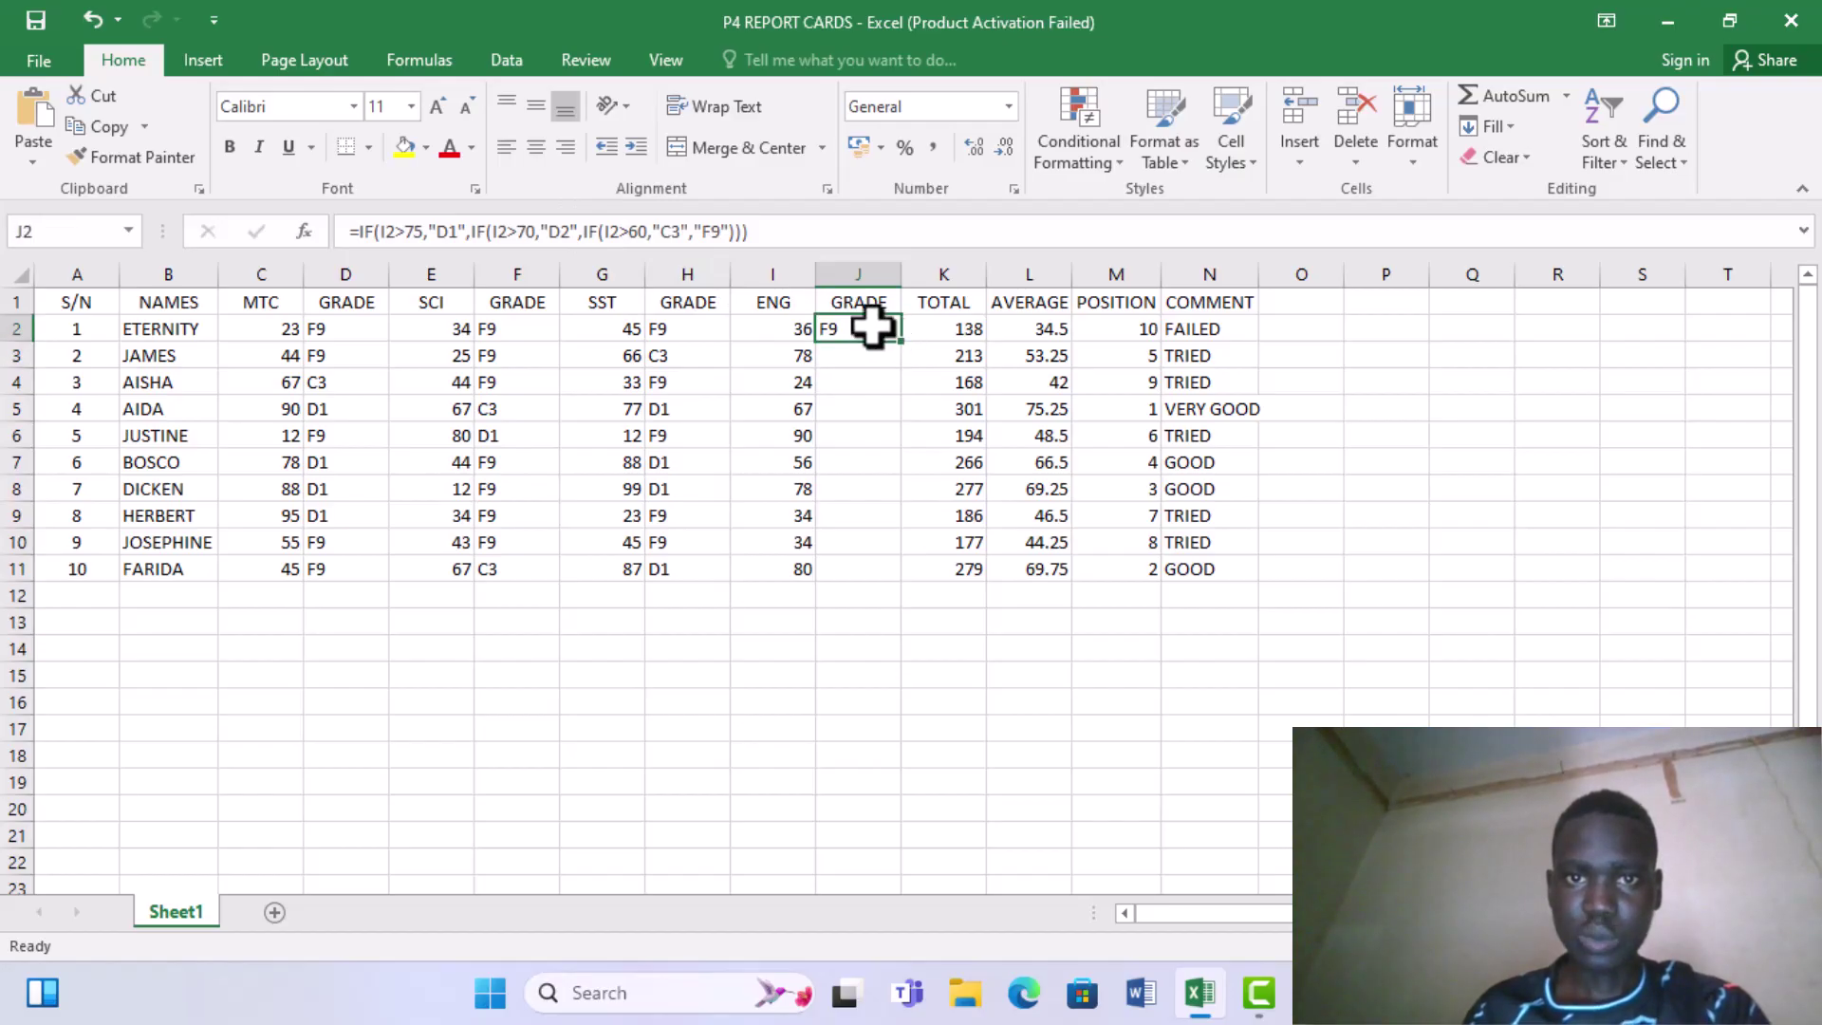
double_click(901, 341)
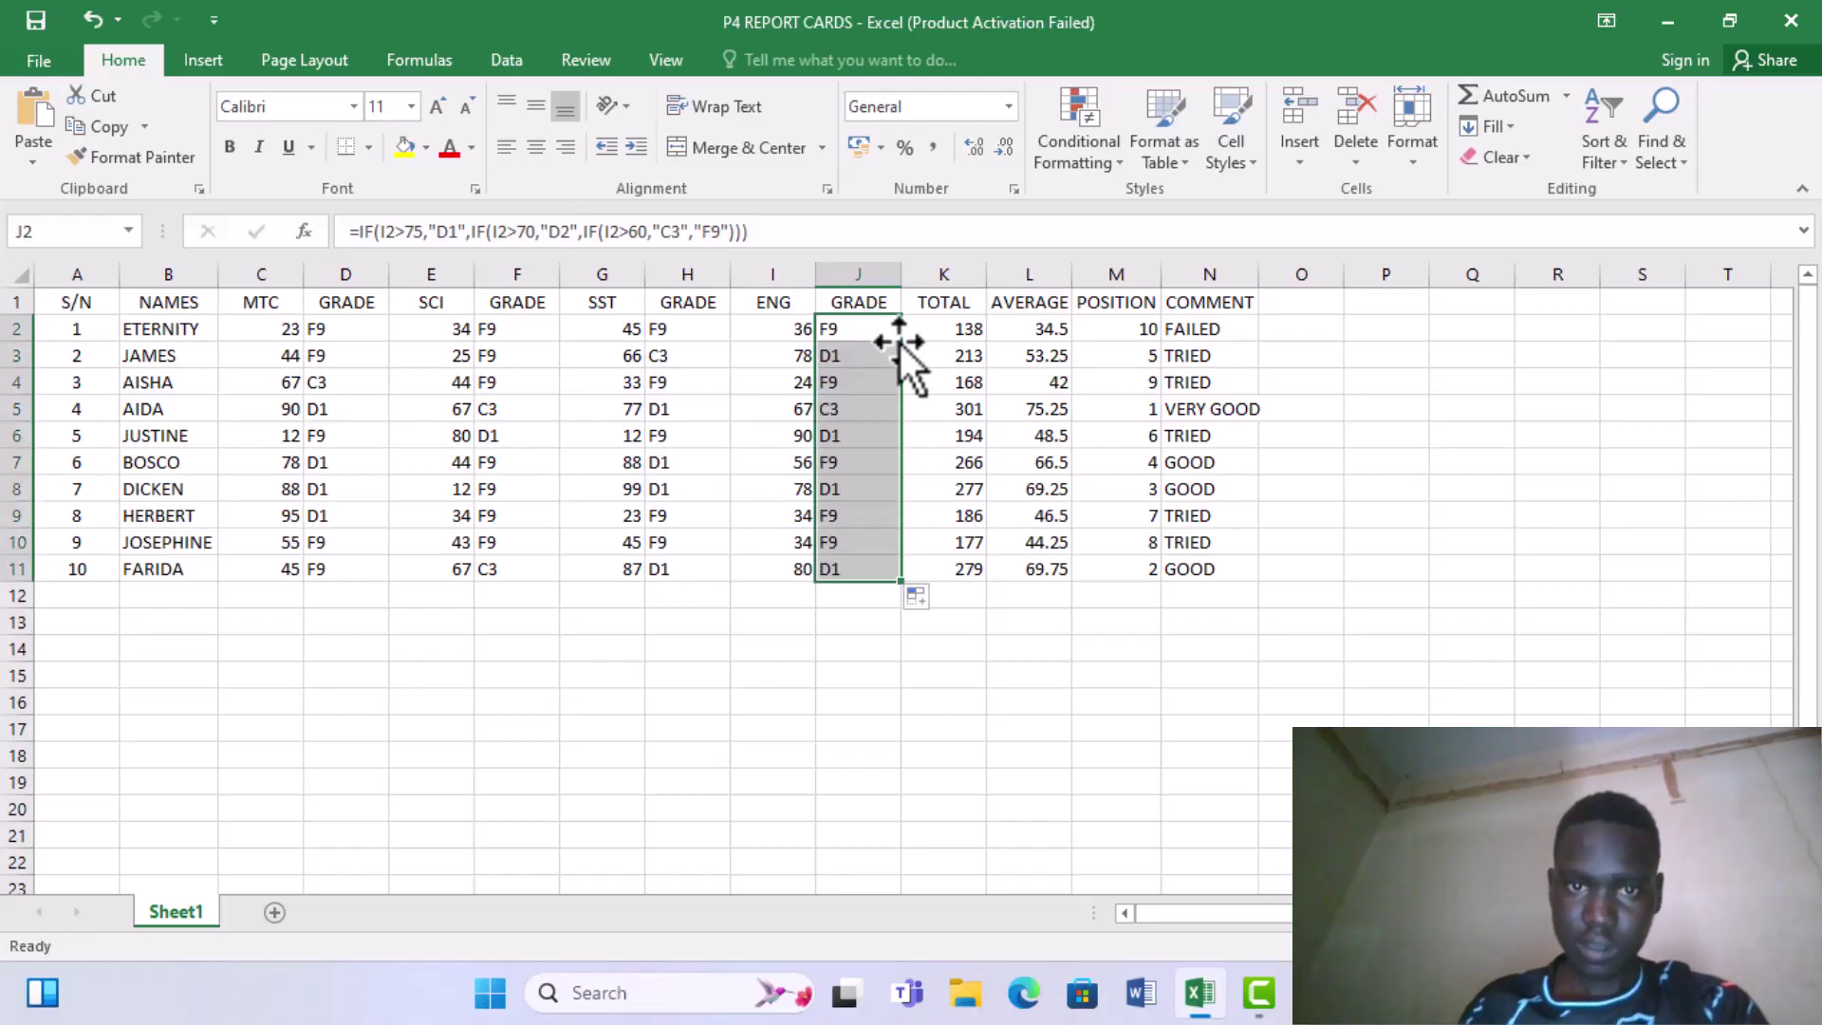